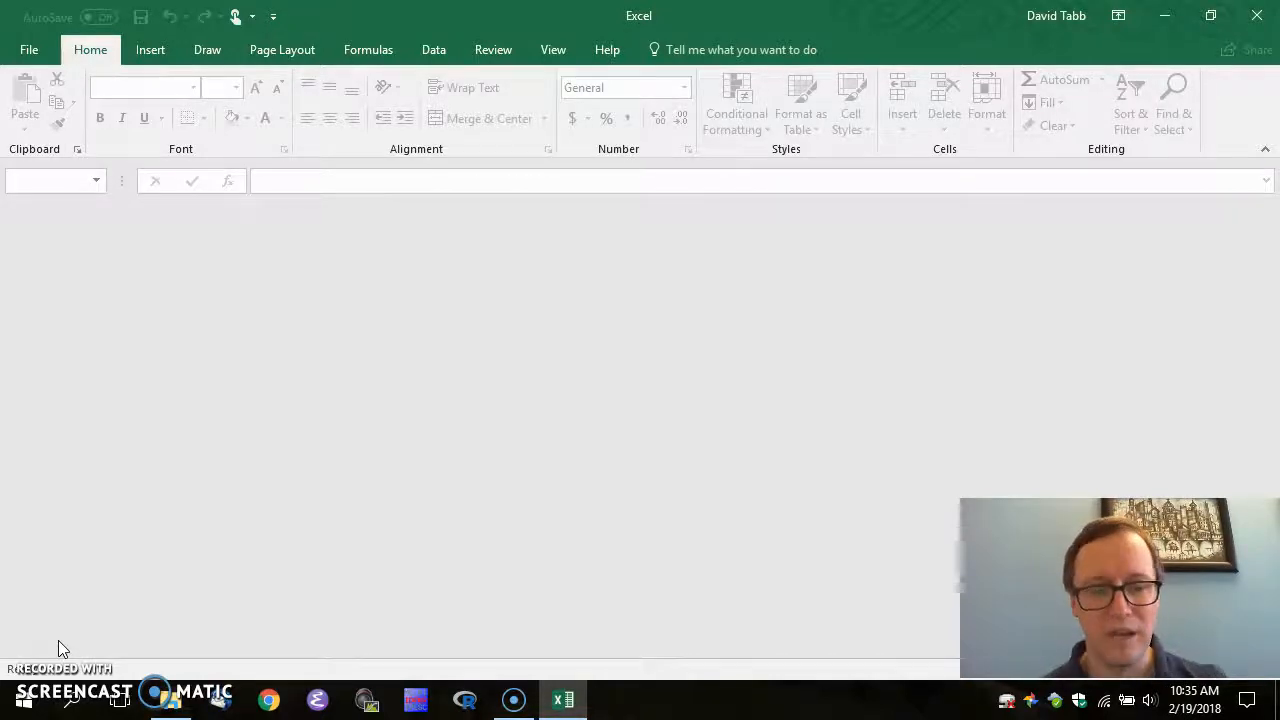
Open 20180219-Distribution.txt from the Biostat-Prac folder in Excel by dragging it onto the window
key(alt+Tab)
key(alt+Tab)
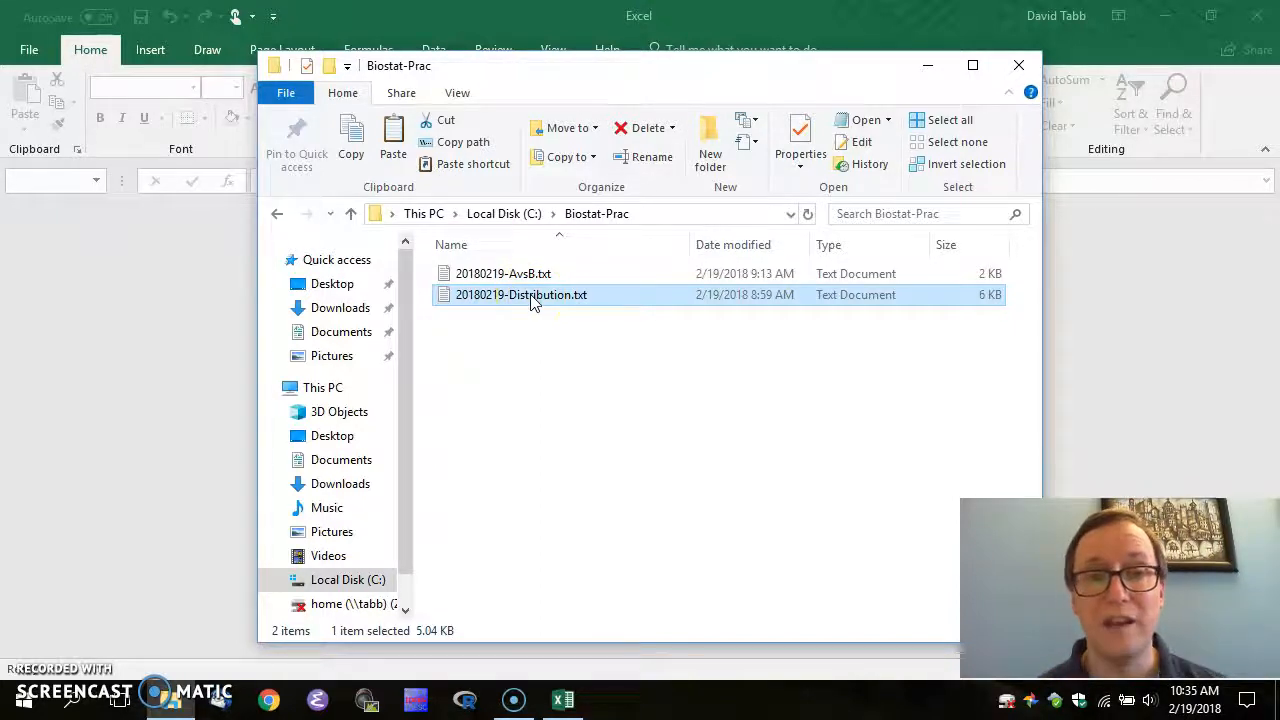
drag(531, 301, 138, 273)
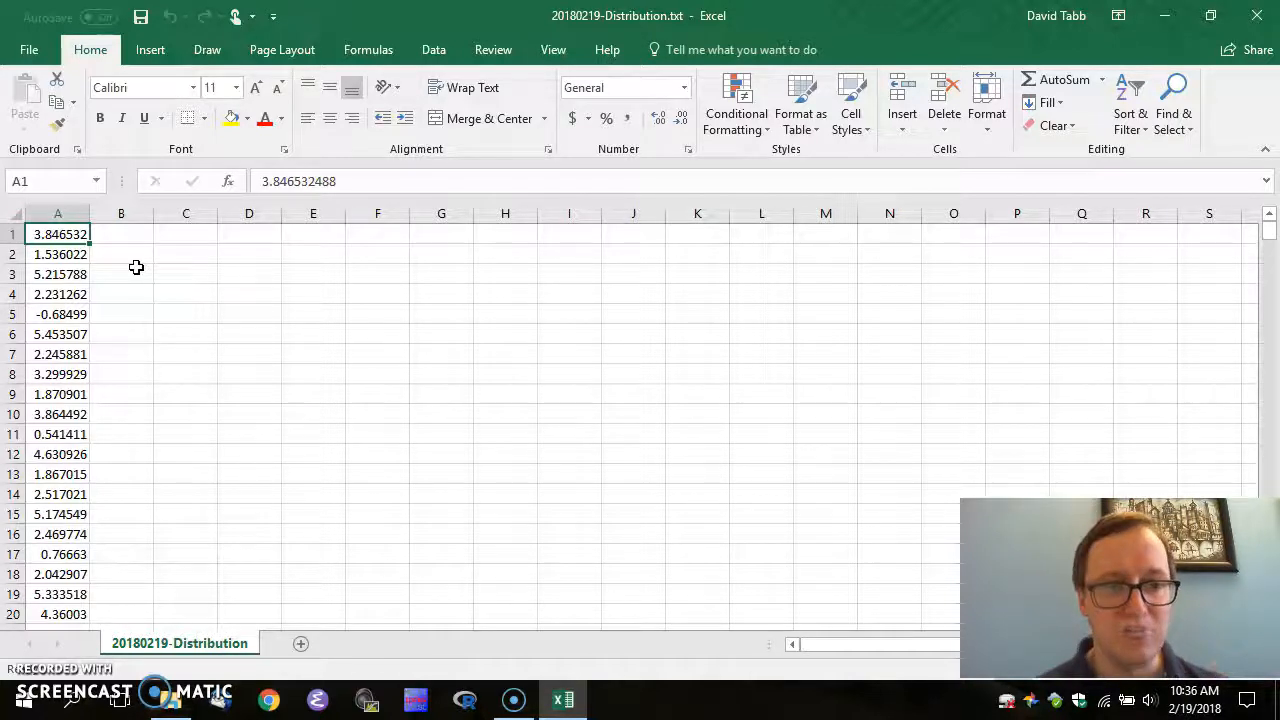
key(Down)
key(Down)
key(Down)
key(Down)
key(Down)
key(Down)
key(Down)
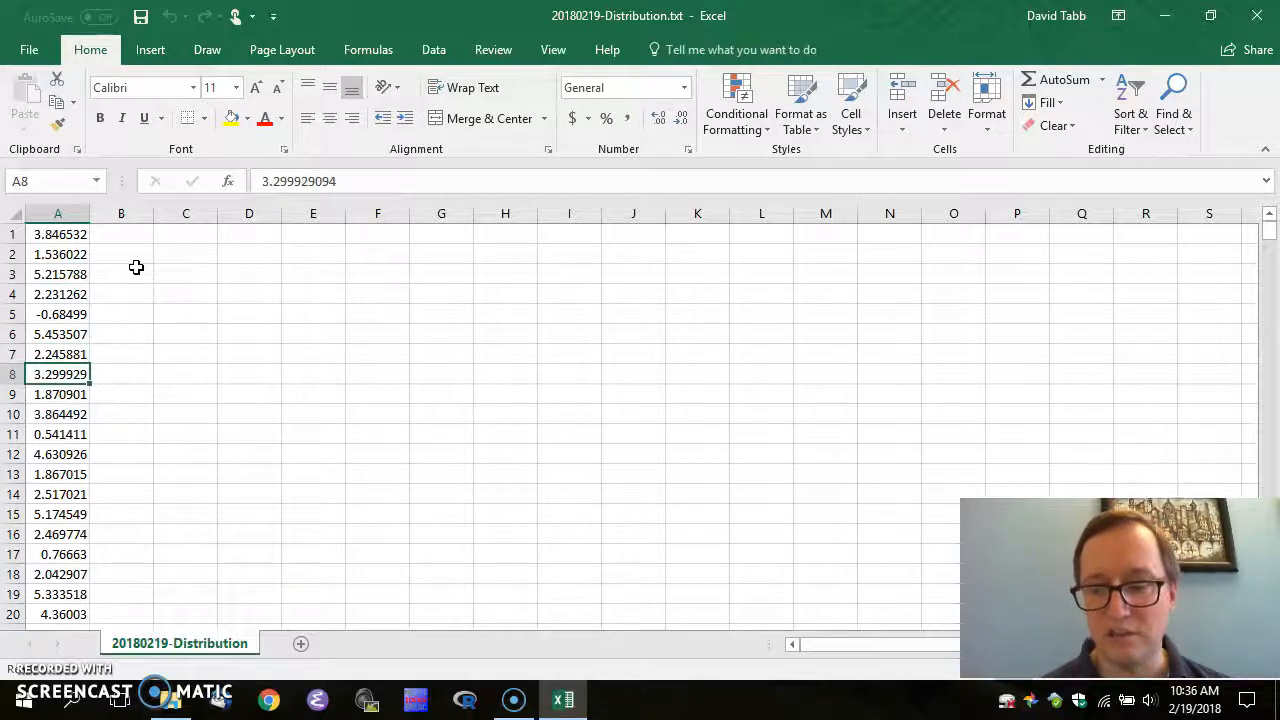
key(ctrl+Down)
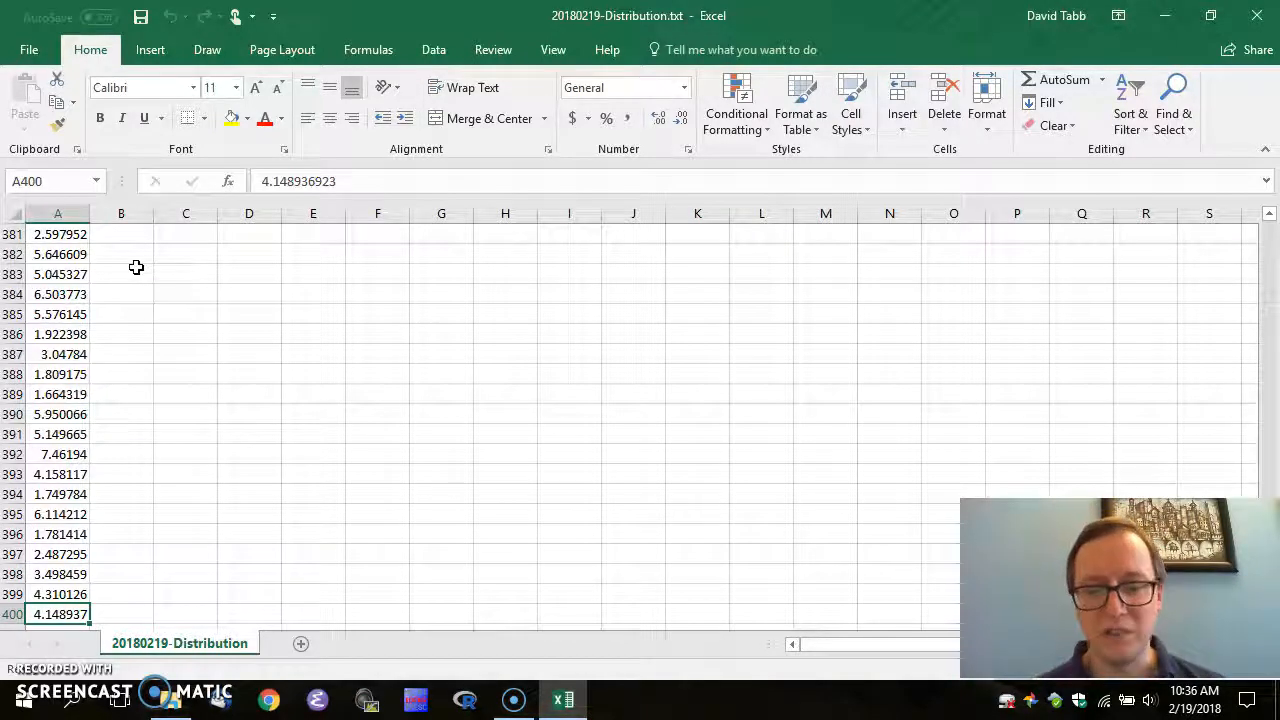
key(ctrl+Up)
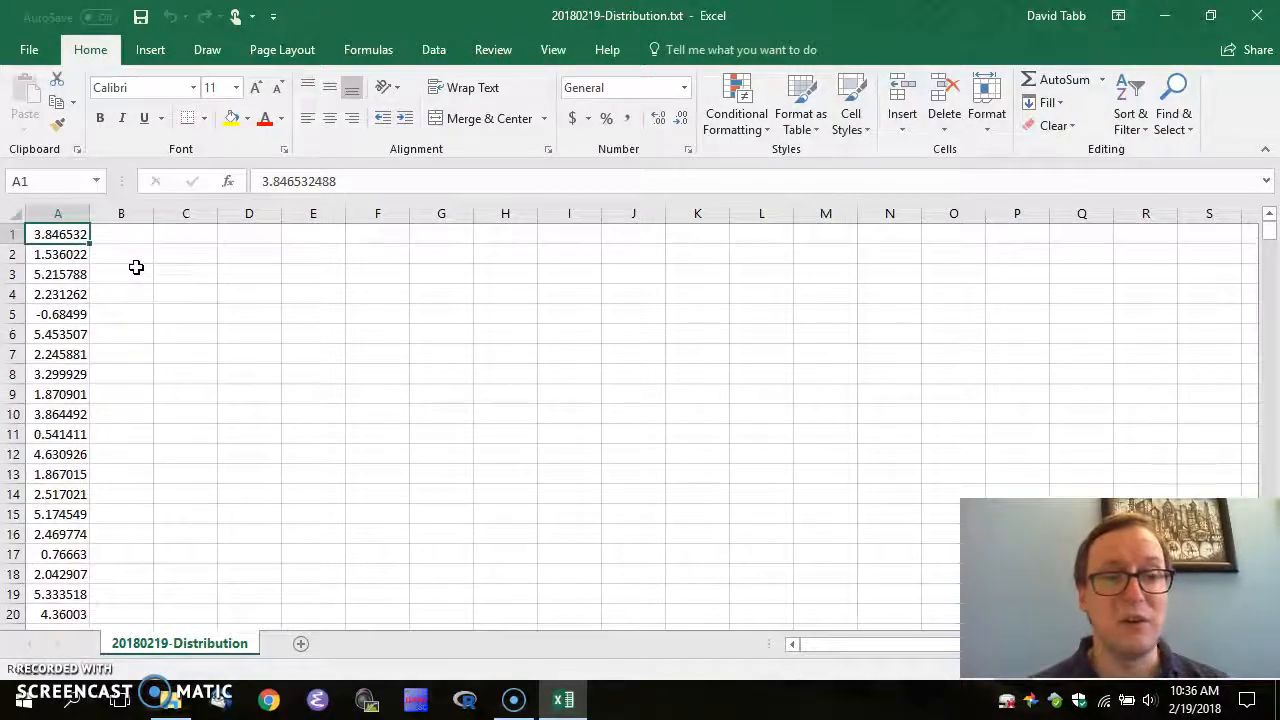
key(Down)
key(Up)
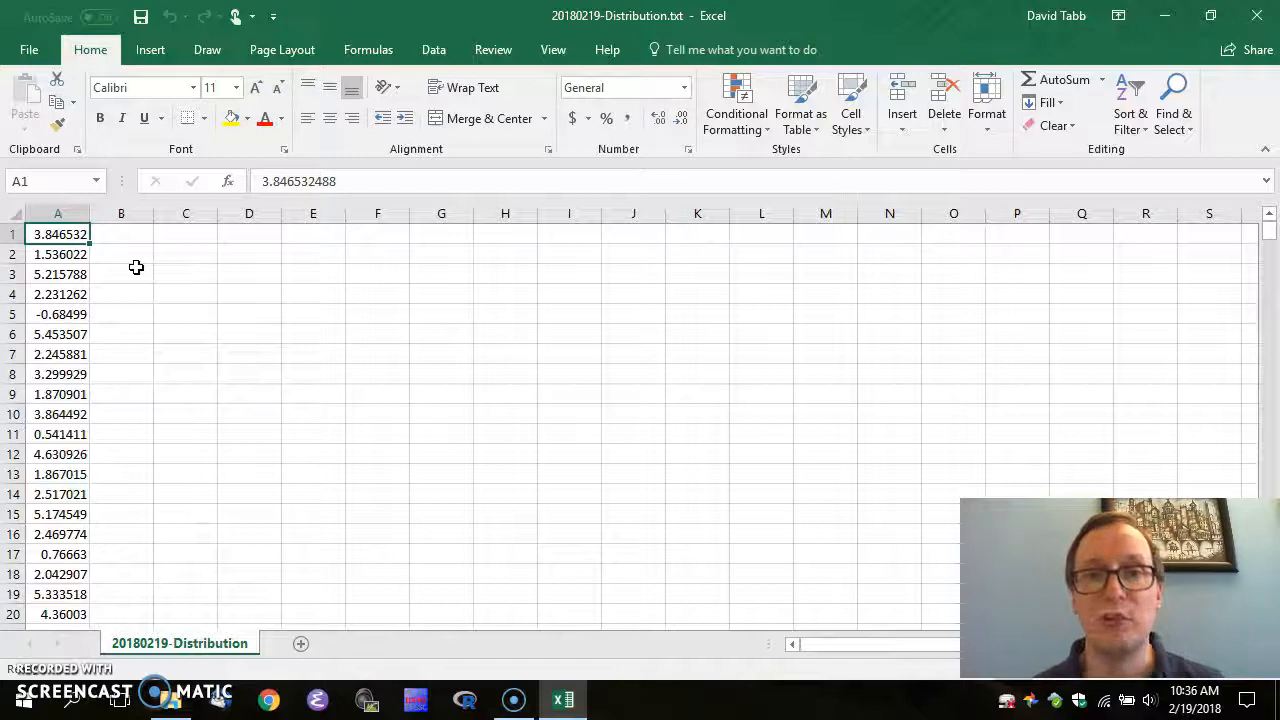
key(Right)
key(Right)
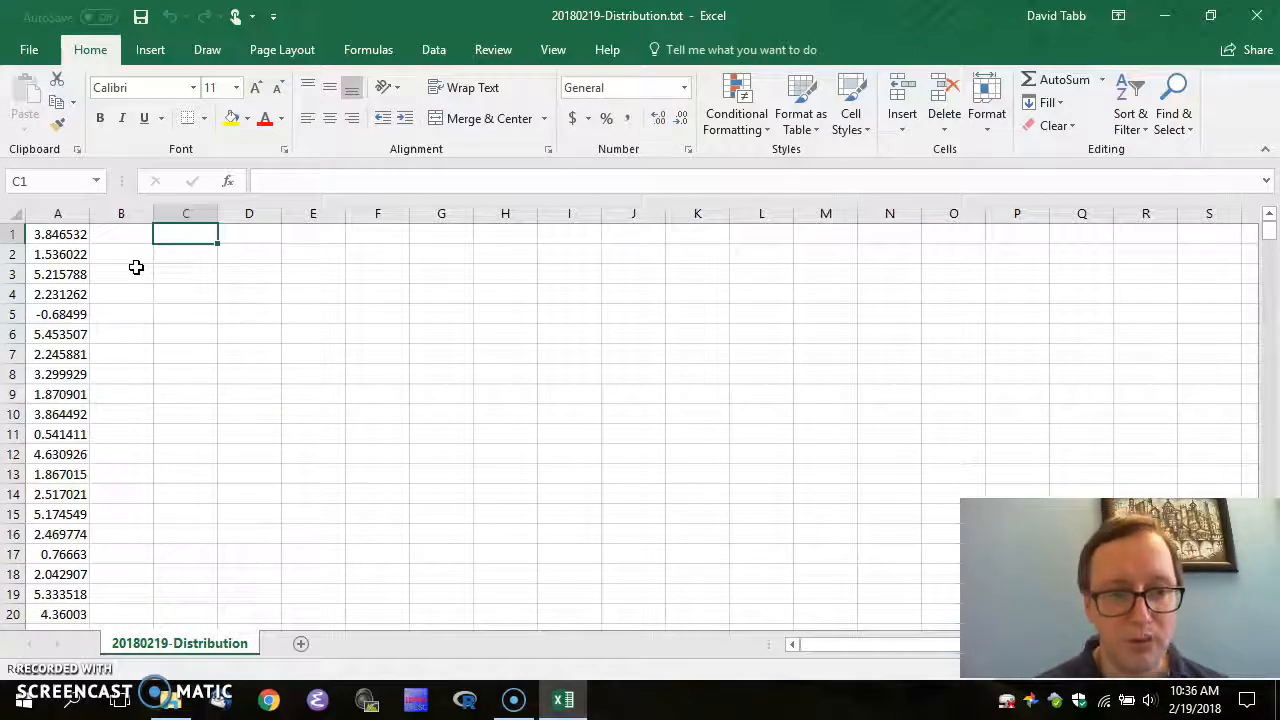
Enter =MIN(A$1:A$400) in C1, locking the rows of both references
click(288, 181)
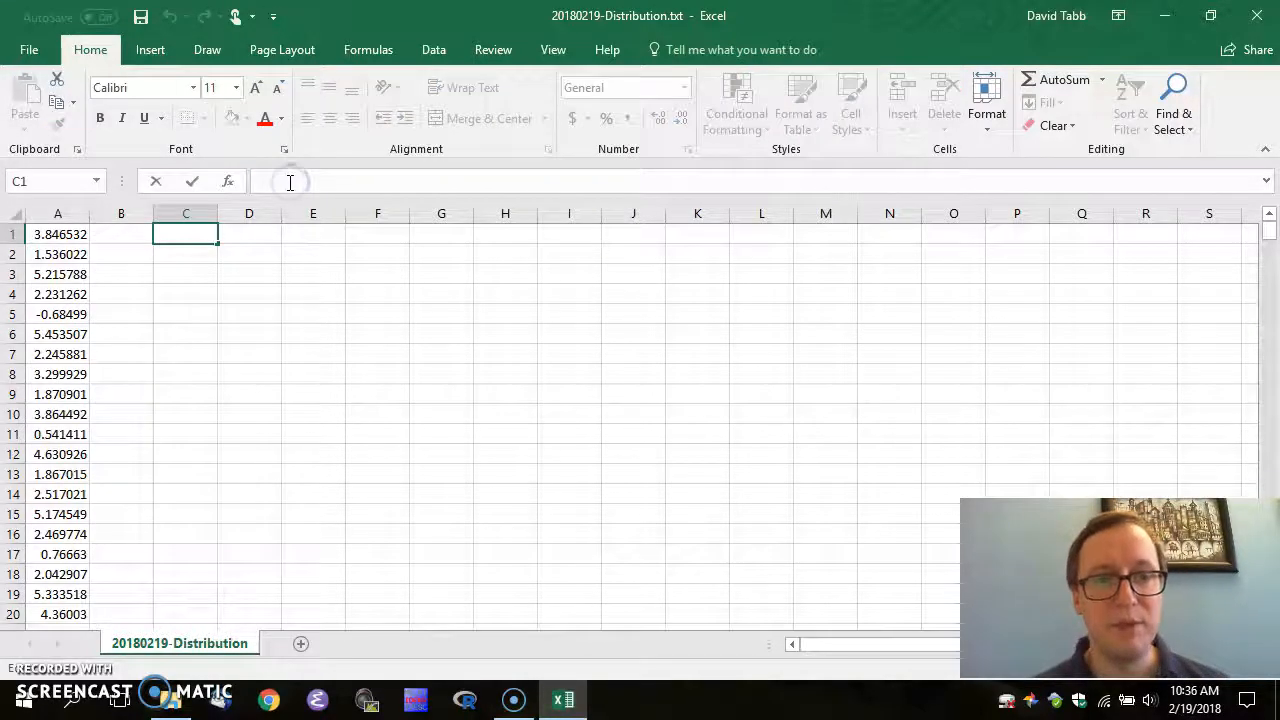
text(=min)
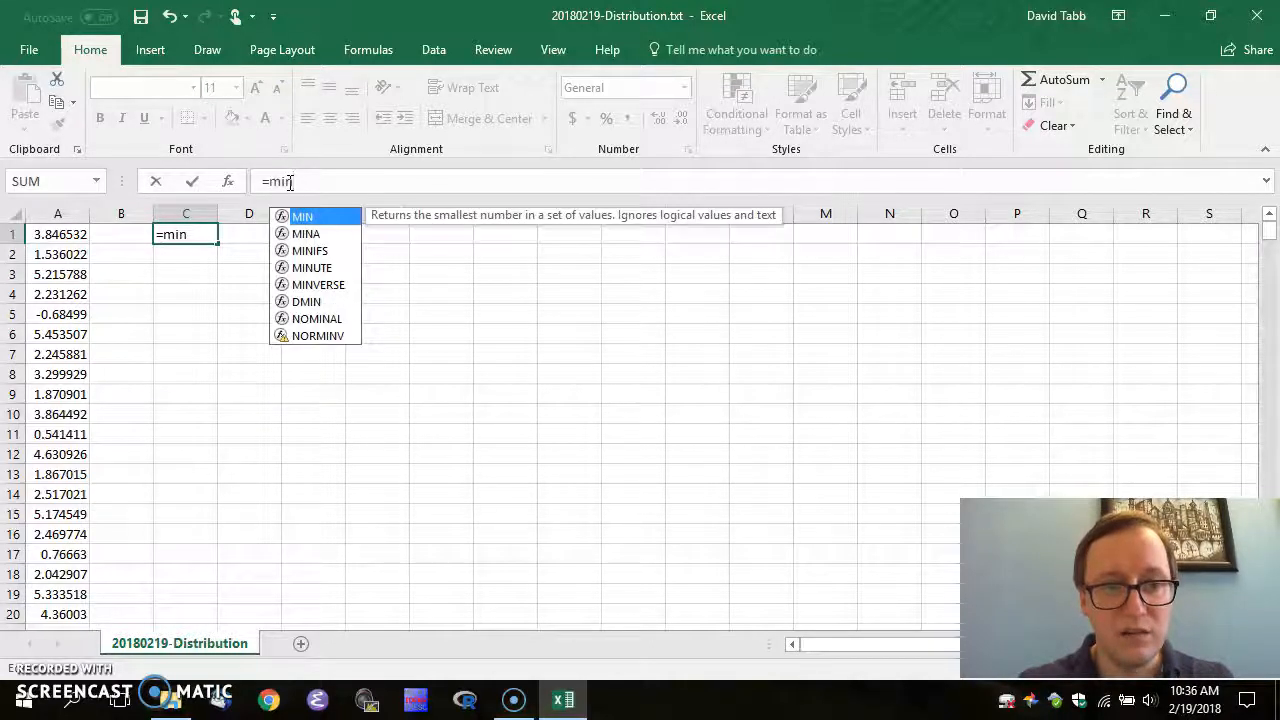
text((a1)
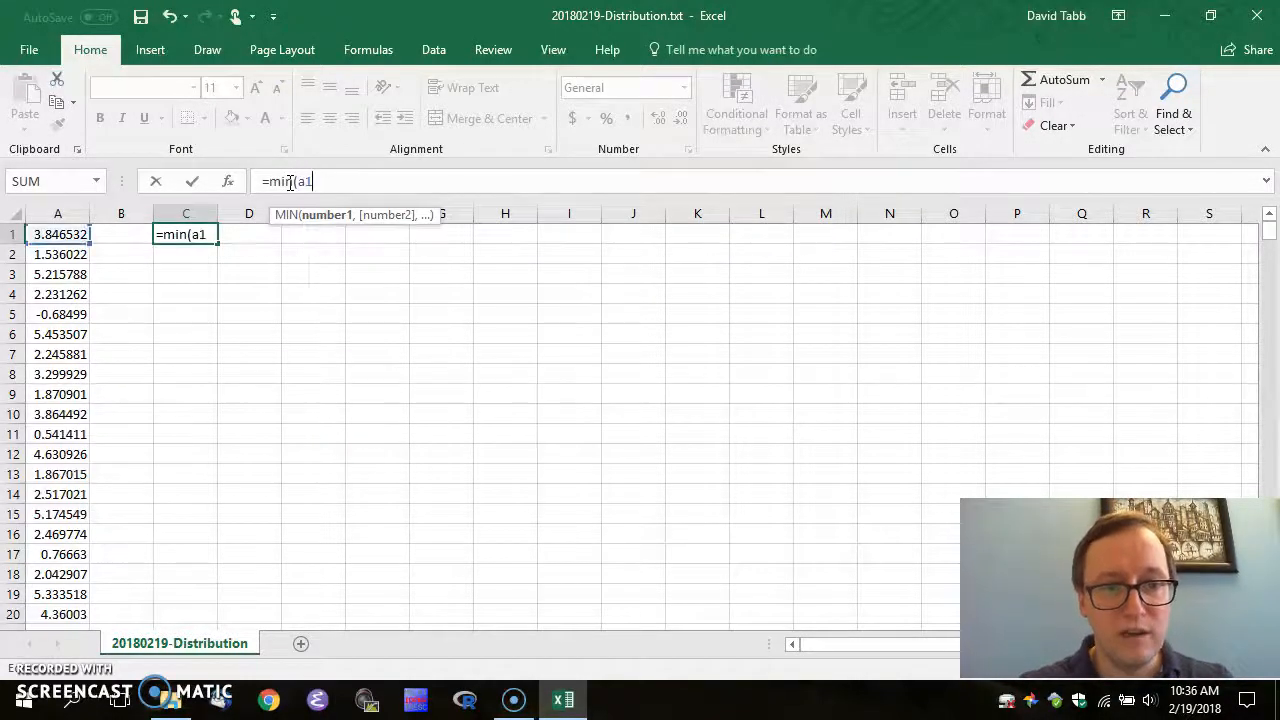
text(:a400))
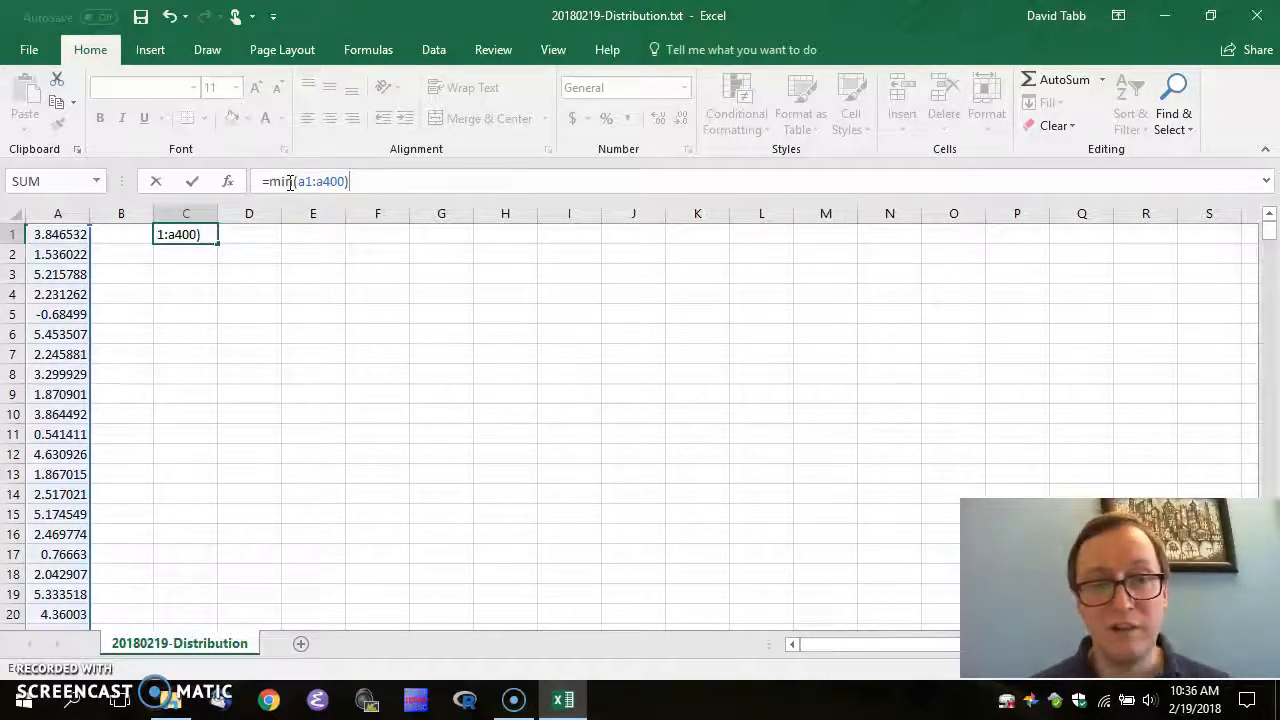
click(362, 180)
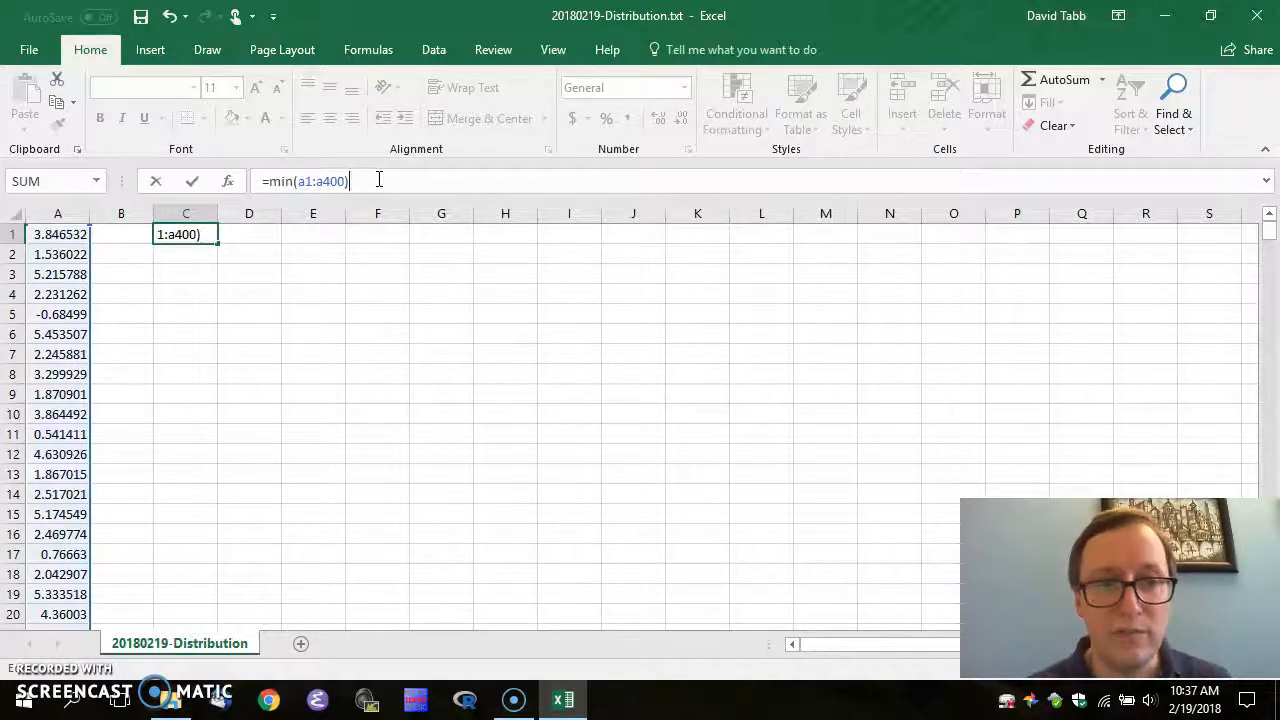
key(Left)
key(Left)
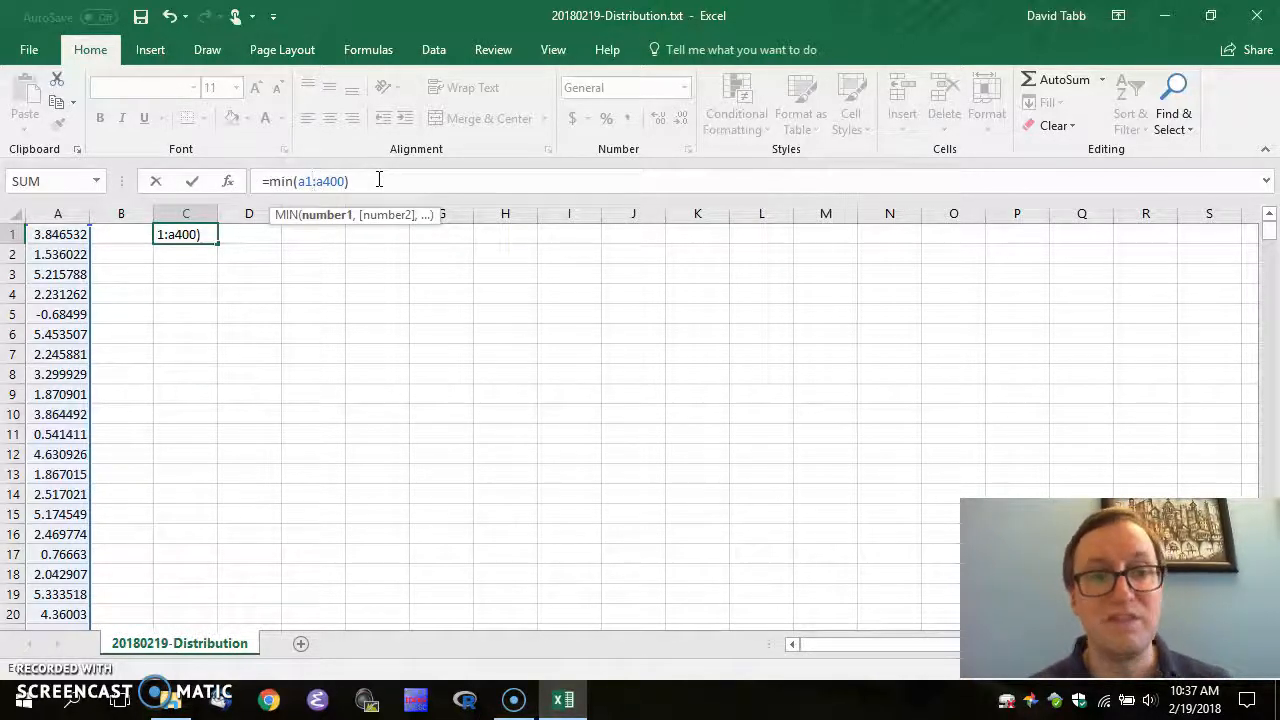
key(Left)
key(Left)
key(Left)
key(Left)
key(Left)
text($)
key(Right)
key(Right)
key(Right)
text($)
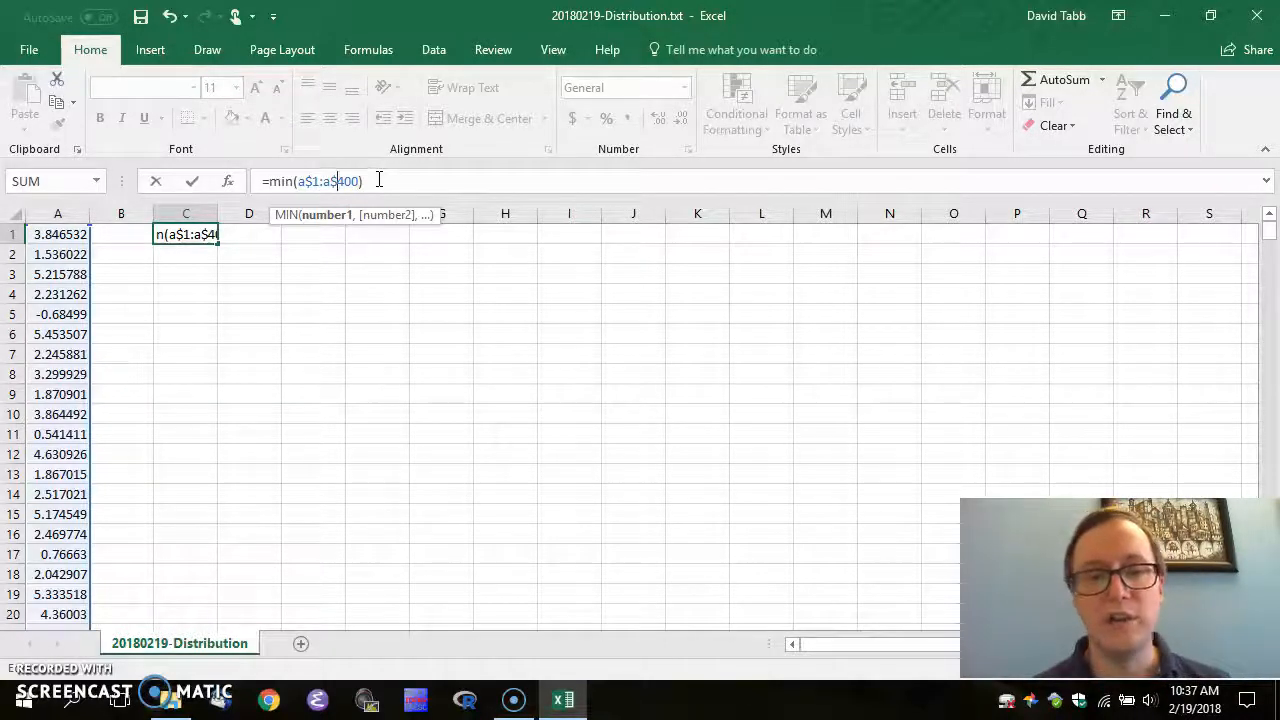
key(Return)
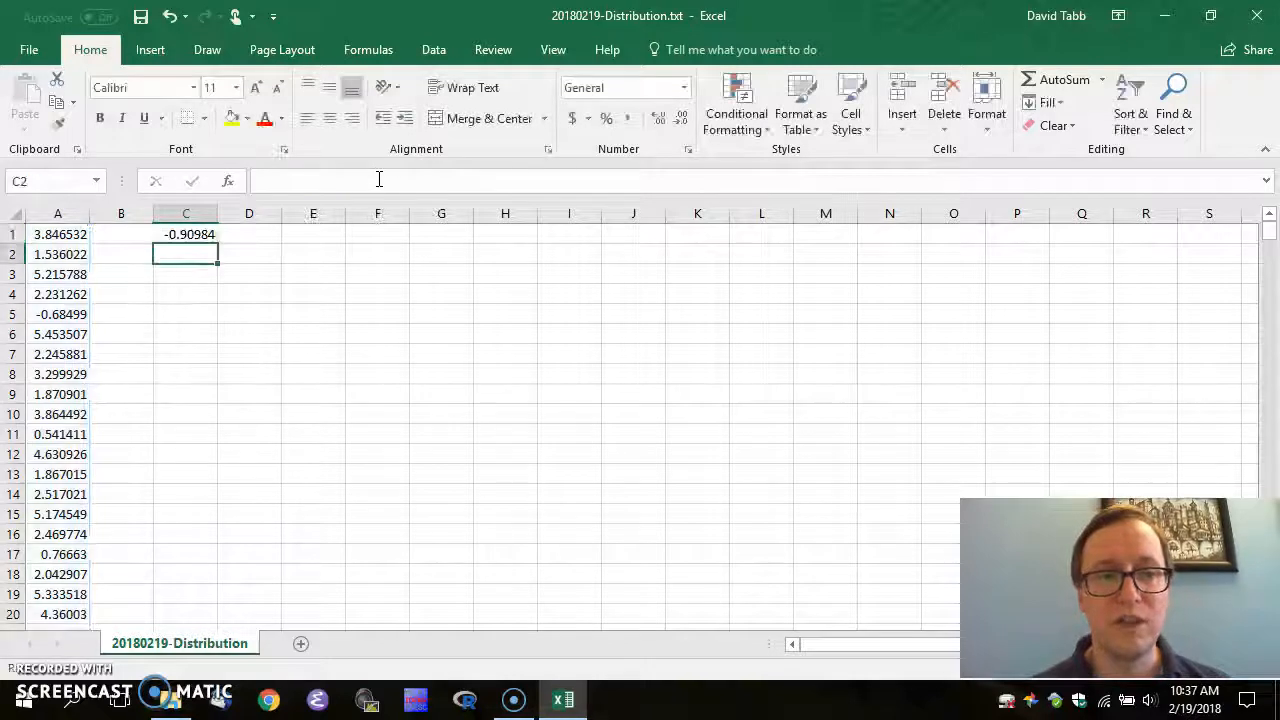
Copy C1's minimum formula into C2
key(Up)
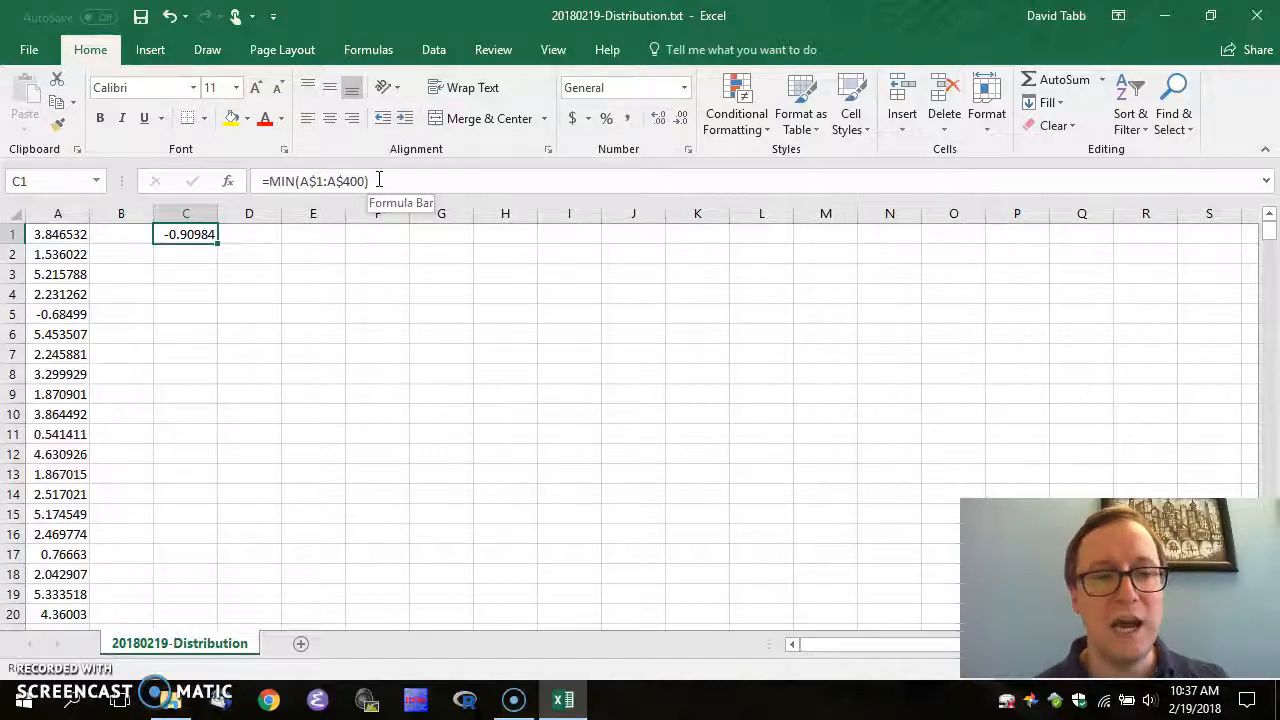
key(ctrl+c)
key(Down)
key(ctrl+v)
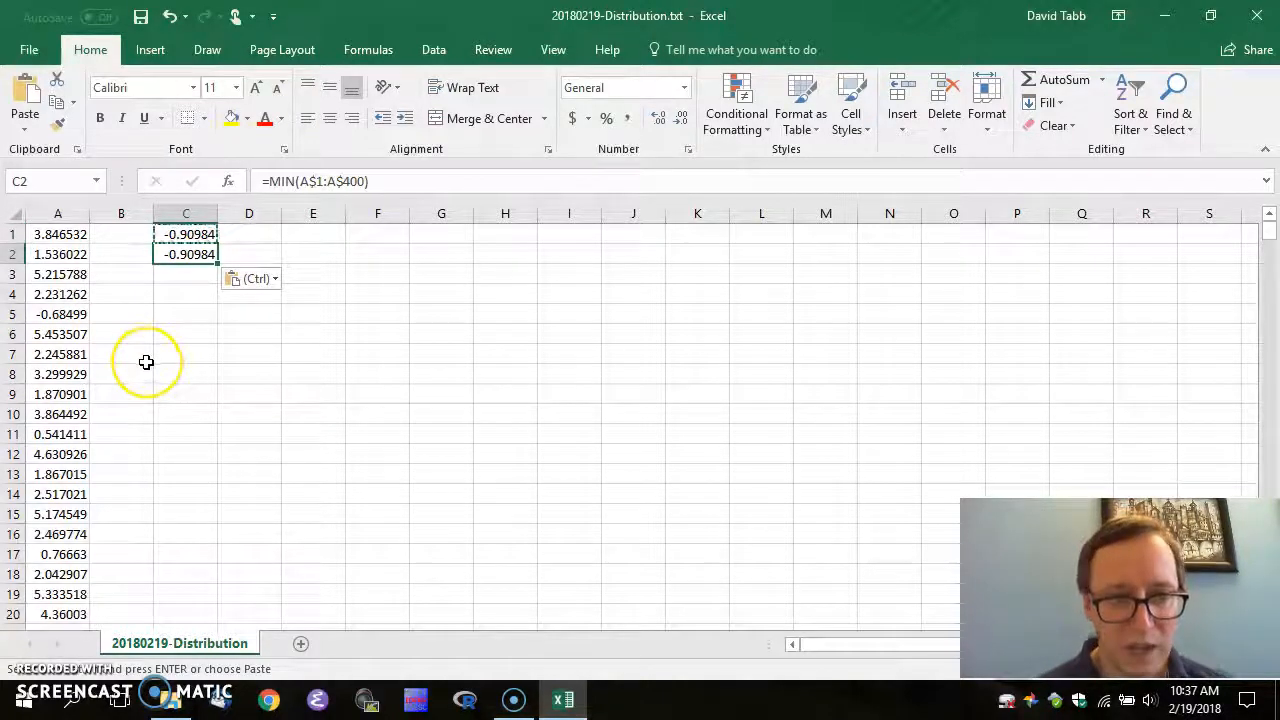
Edit C2's formula to =MAX(A$1:A$400) so it returns 7.46194
key(F2)
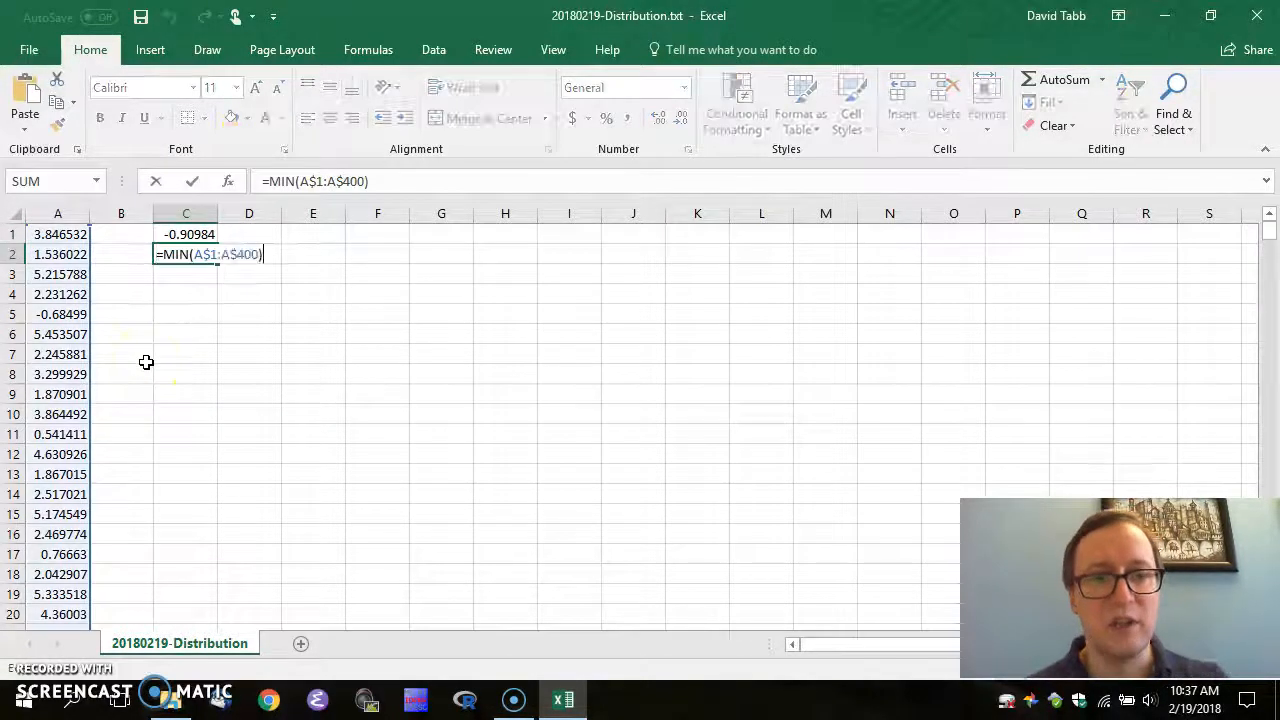
key(Home)
key(Right)
key(Right)
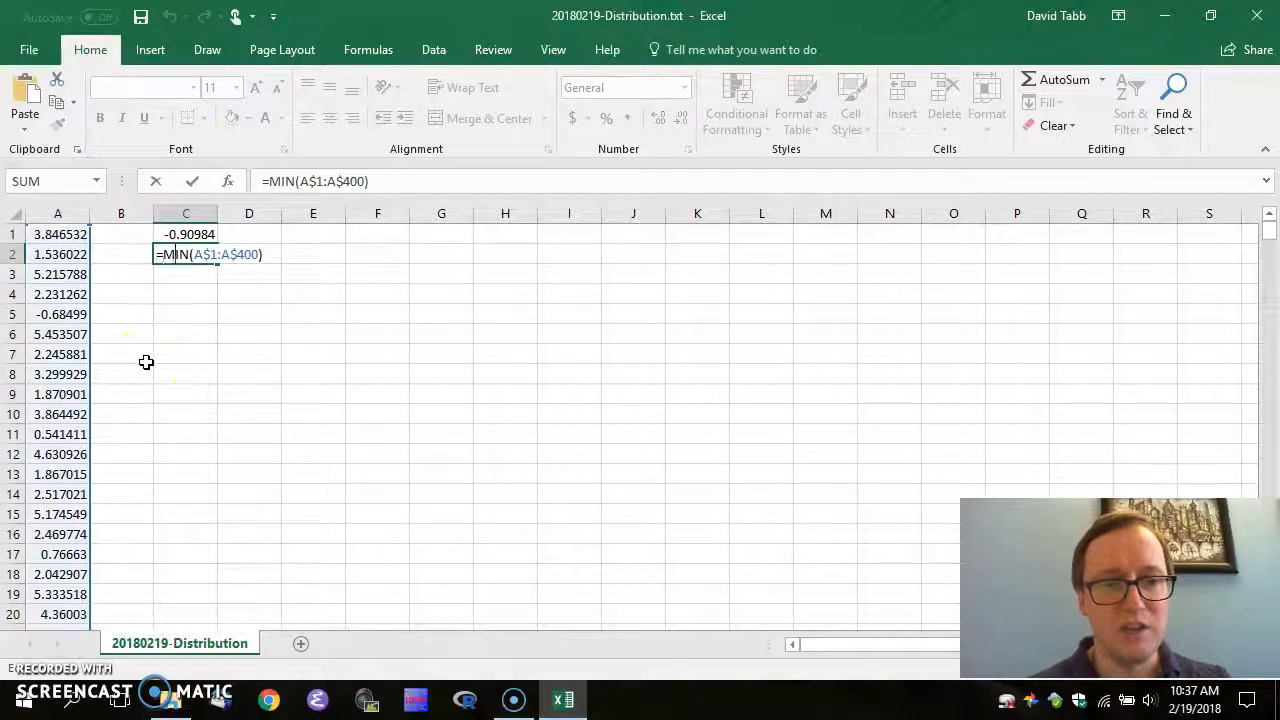
text(ax)
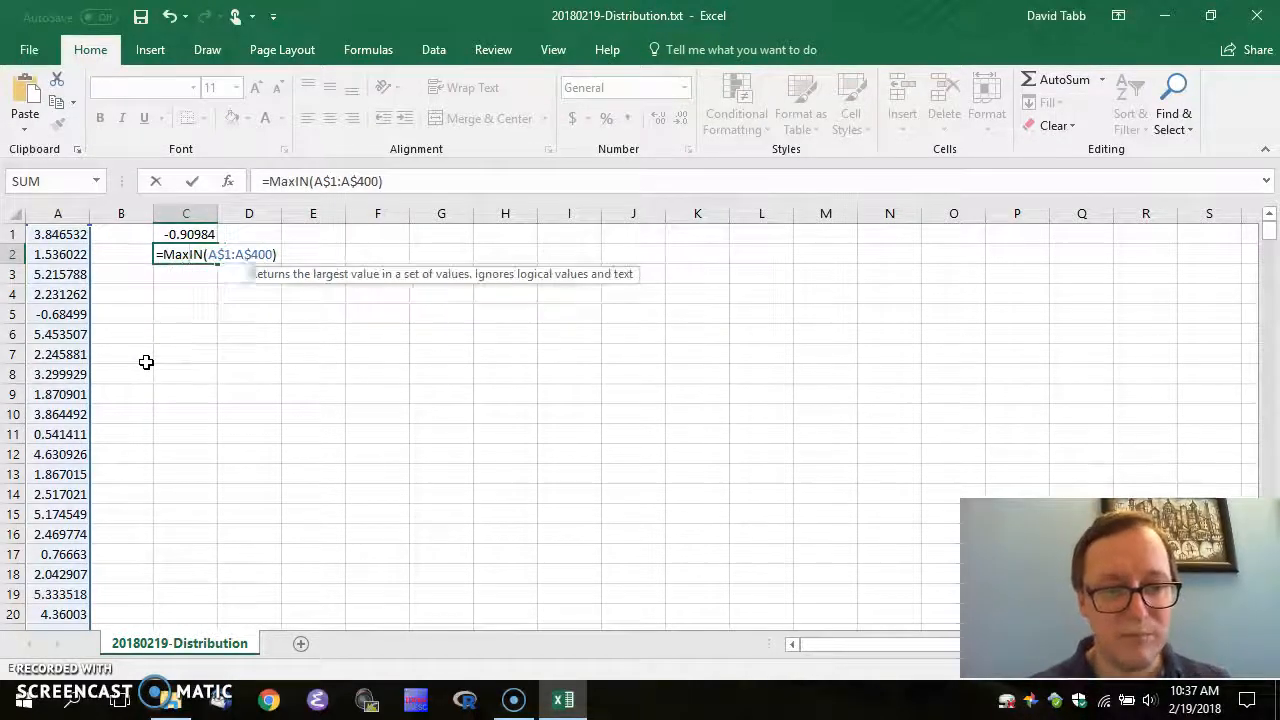
key(Delete)
key(Delete)
key(Return)
key(Up)
key(Up)
key(ctrl+c)
key(Escape)
key(Down)
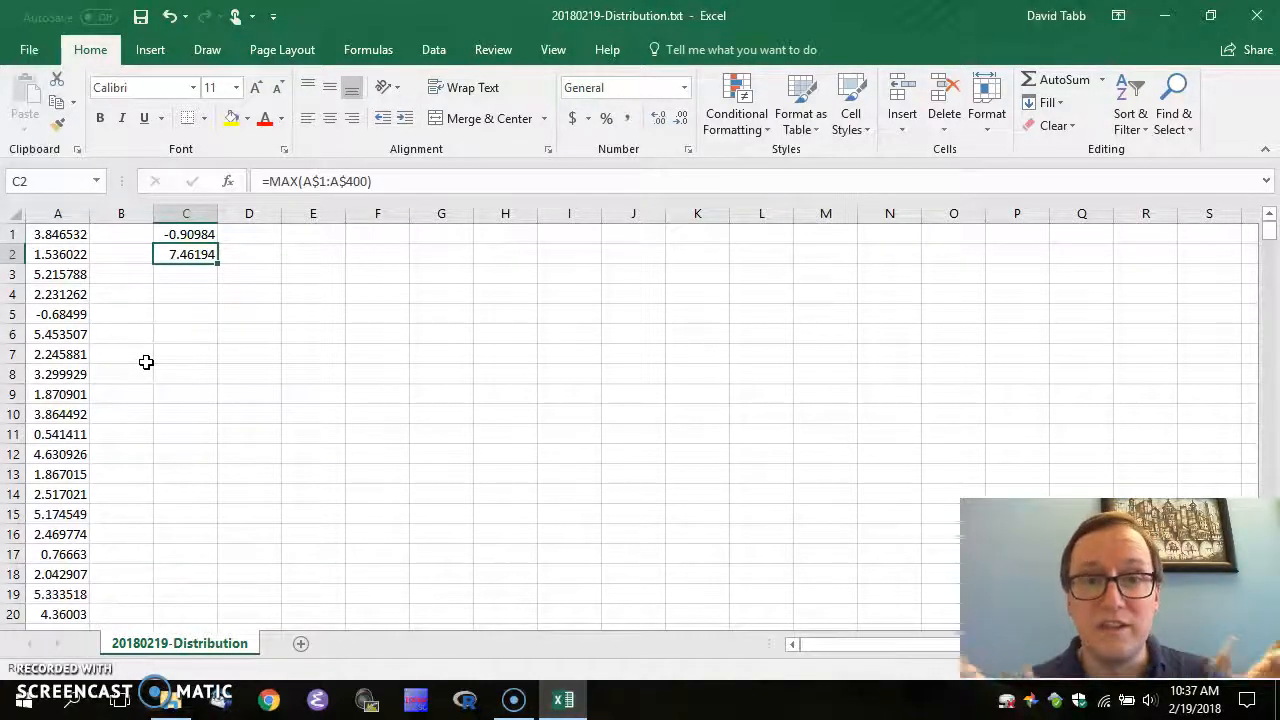
key(Up)
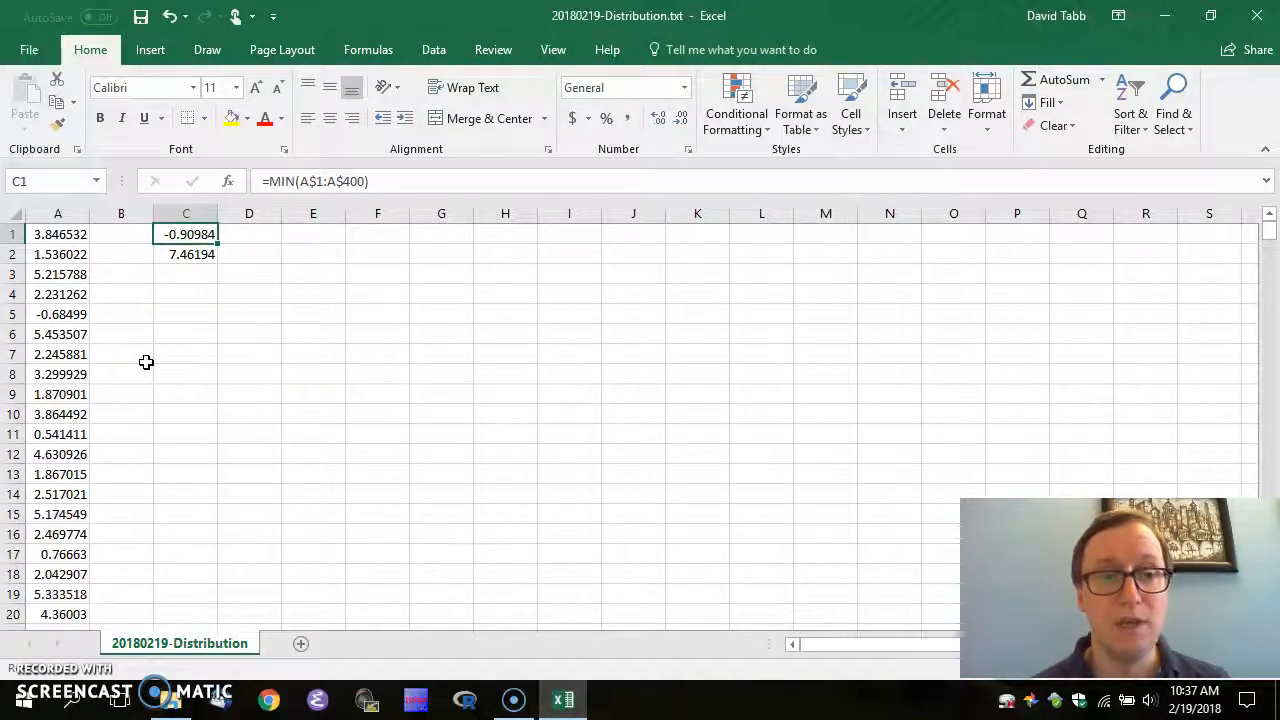
key(Right)
key(Right)
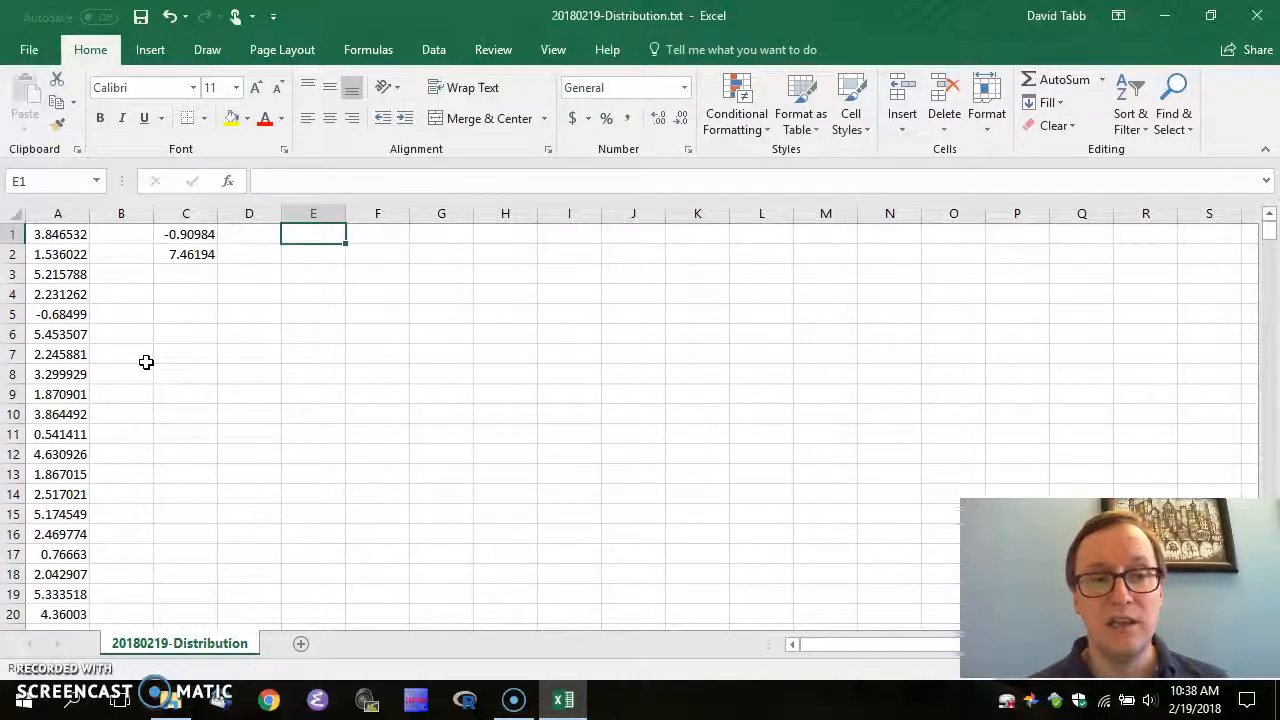
Enter the bin values -1 through 8 in E1:E10
text(-1)
key(Return)
text(0)
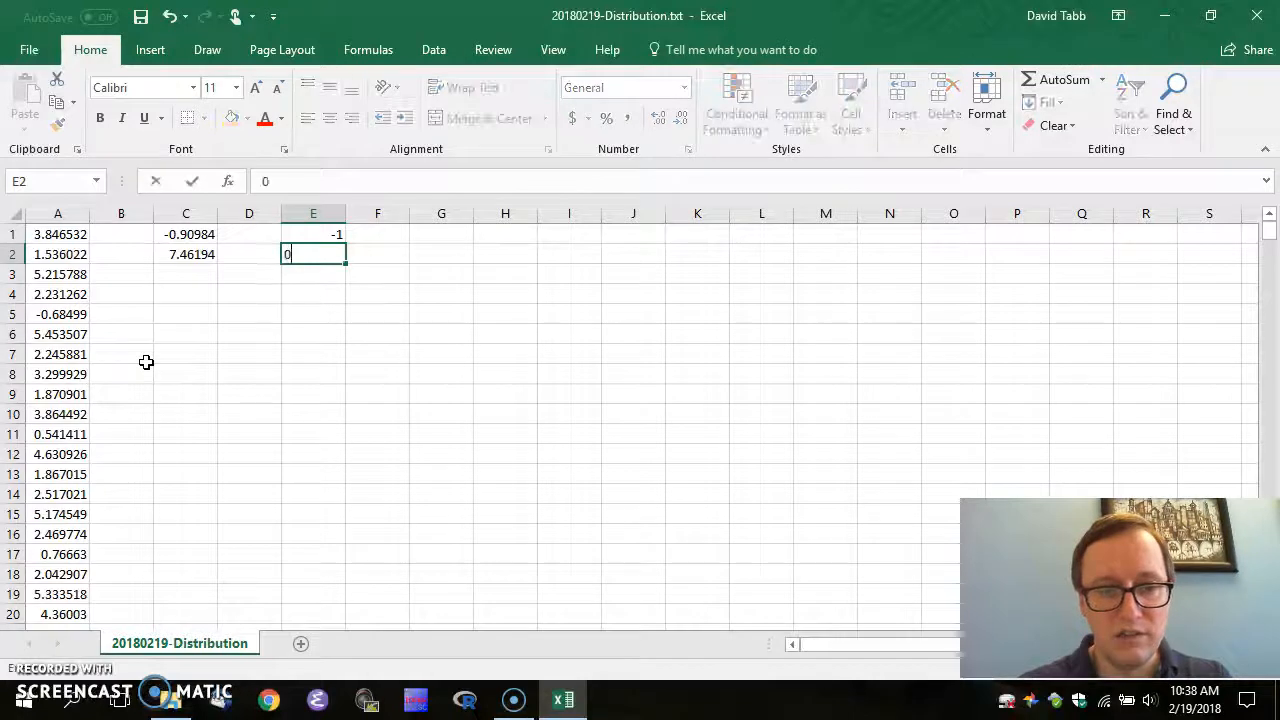
key(Return)
text(1)
key(Return)
text(2)
key(Return)
text(3)
key(Return)
text(4)
key(Return)
text(5)
key(Return)
text(6)
key(Return)
text(7)
key(Return)
text(8)
key(Return)
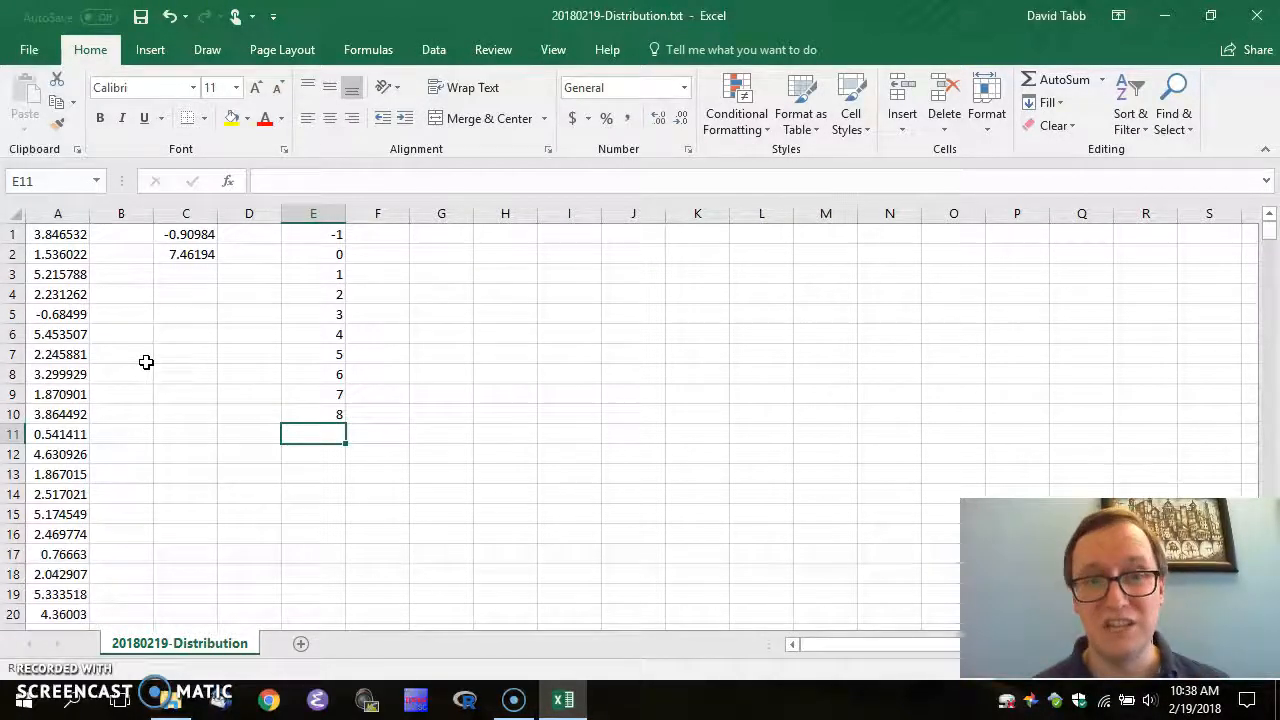
Review the minimum and maximum in C1:C2, then select F1:F10 beside the bins
key(Up)
key(Up)
key(Up)
key(Up)
key(Up)
key(Up)
key(Up)
key(Up)
key(Up)
key(Up)
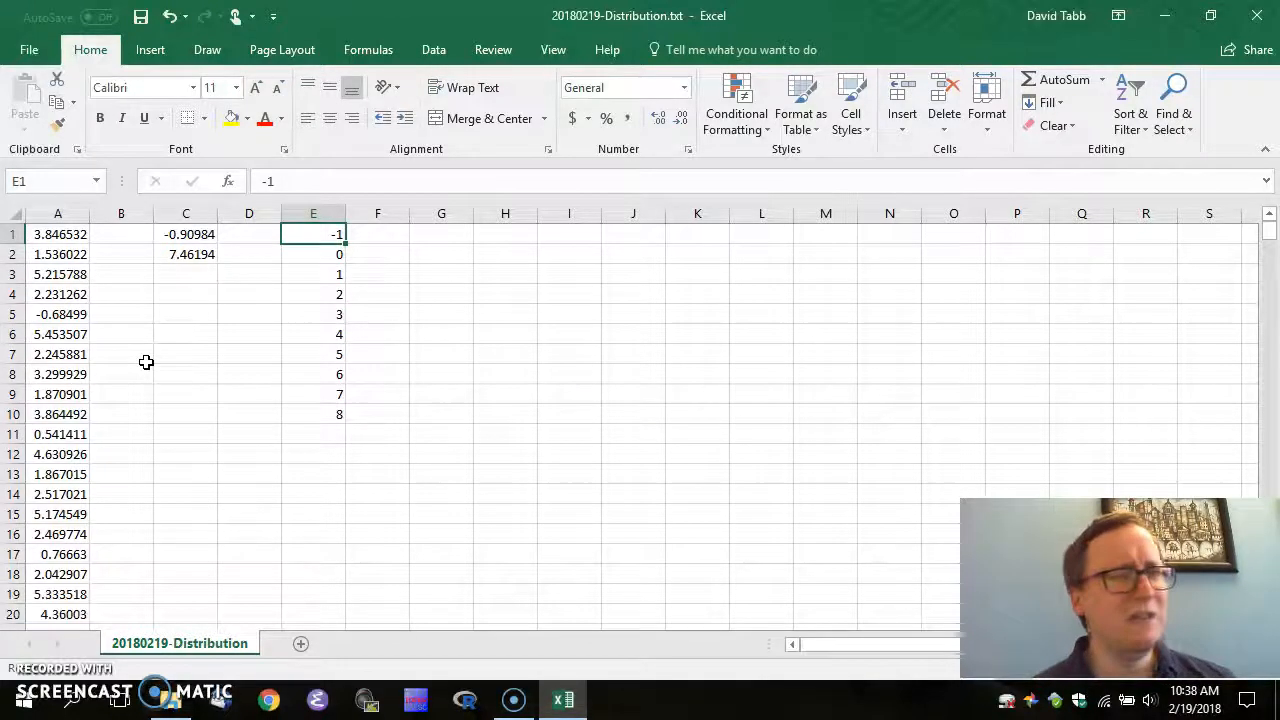
key(Left)
key(Left)
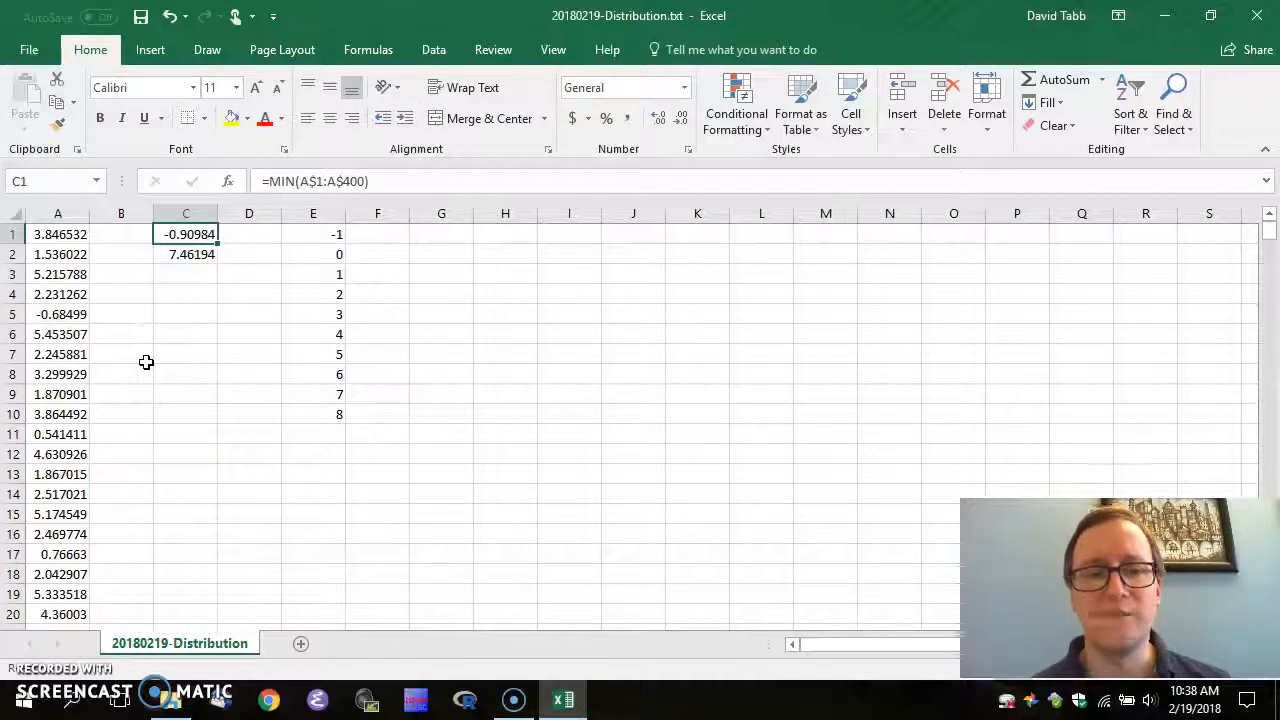
key(Down)
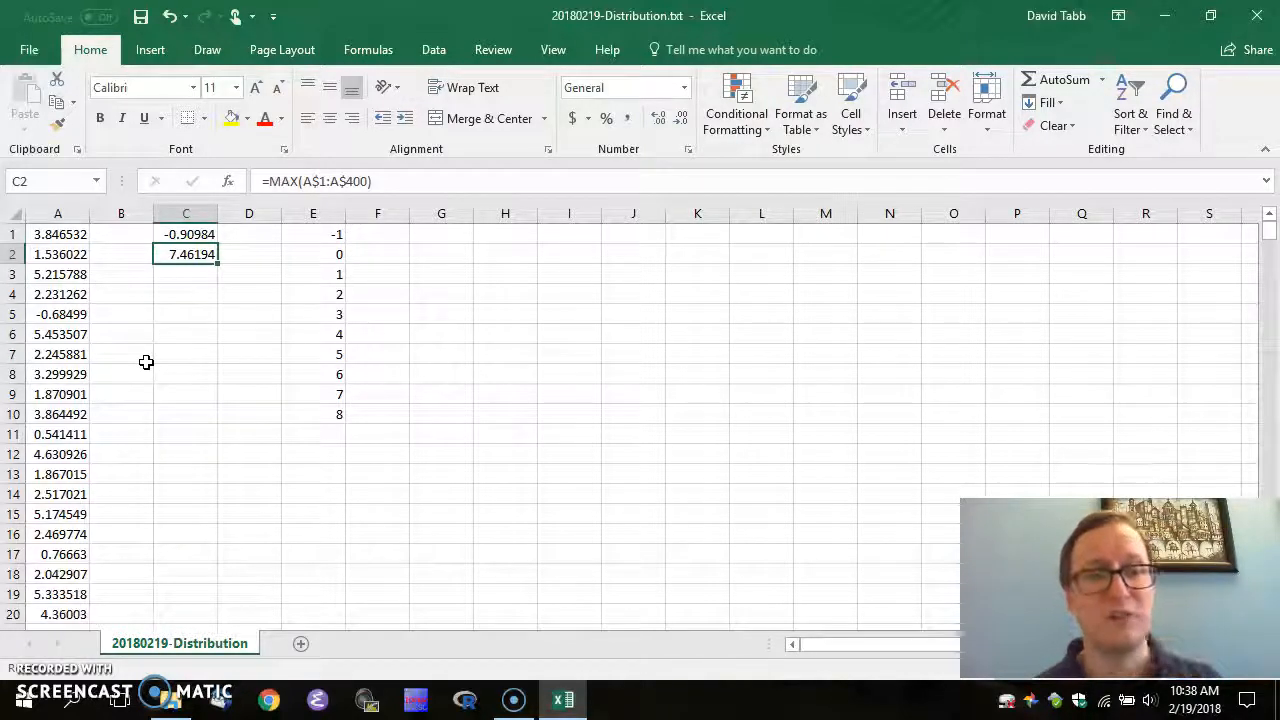
key(Up)
key(Right)
key(Right)
key(Right)
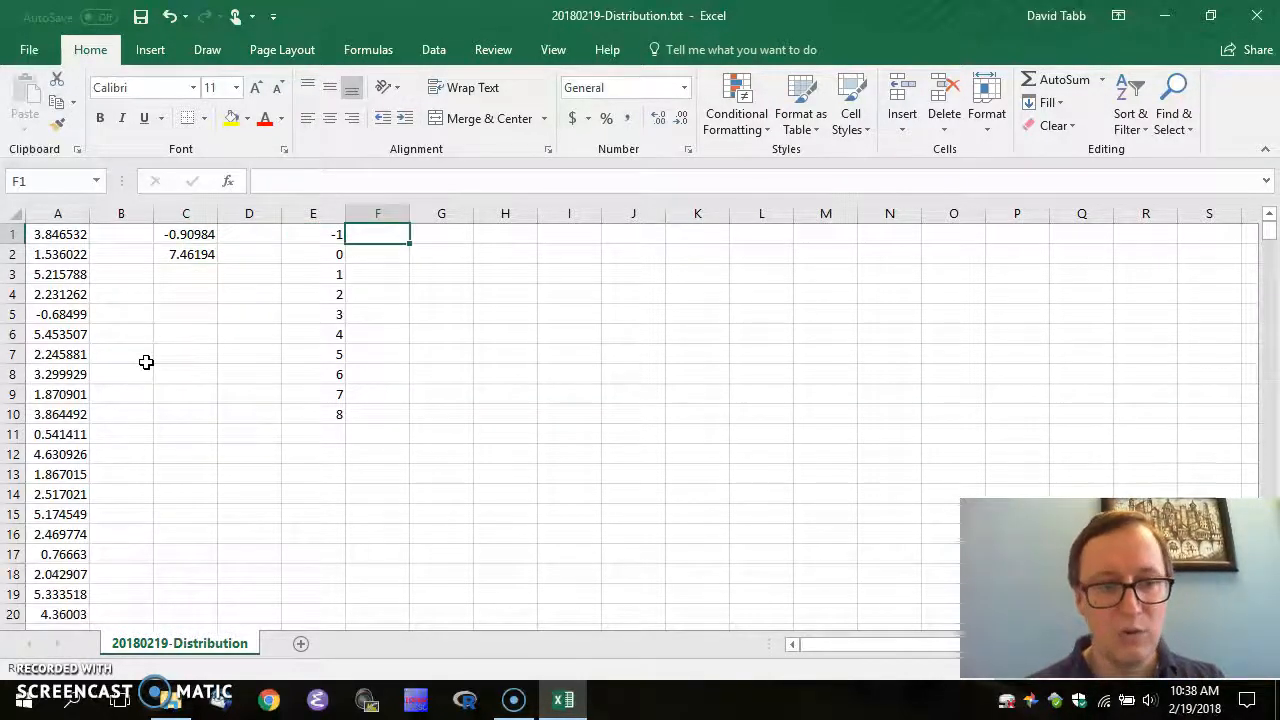
key(shift+Down)
key(shift+Down)
key(shift+Down)
key(shift+Down)
key(shift+Down)
key(shift+Down)
key(shift+Down)
key(shift+Down)
key(shift+Down)
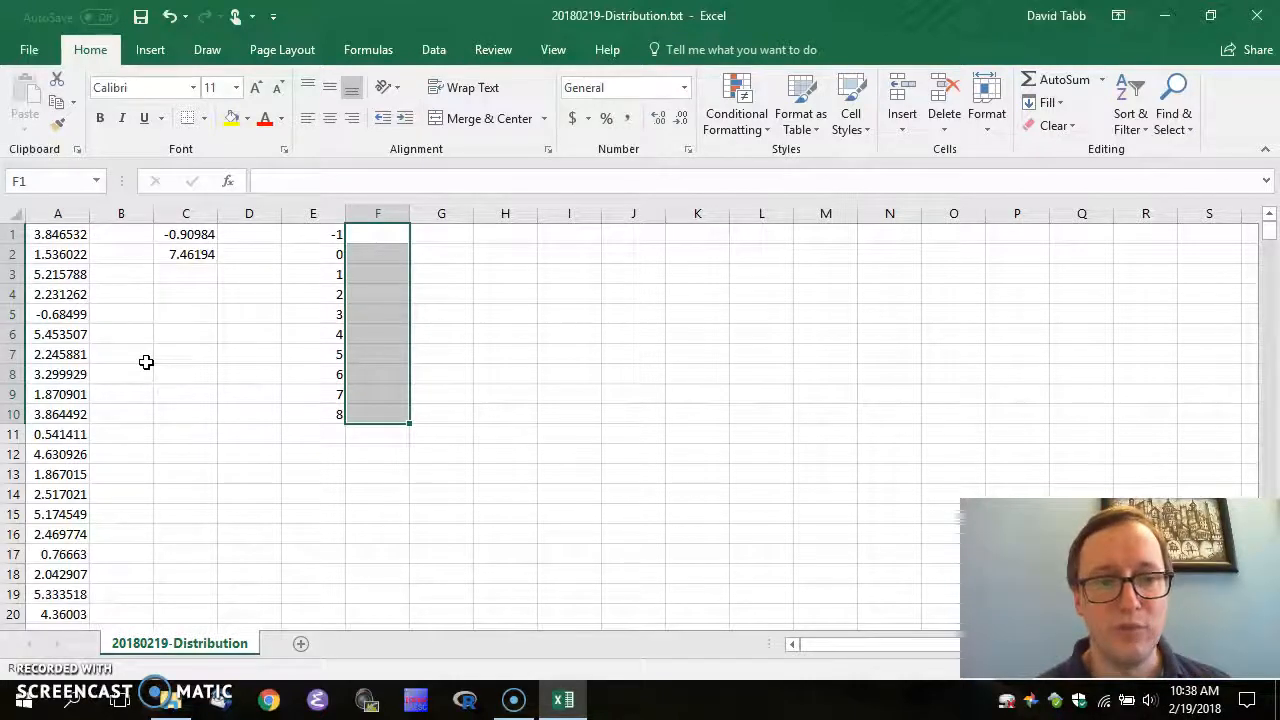
Search for and choose the FREQUENCY function in Insert Function
click(228, 186)
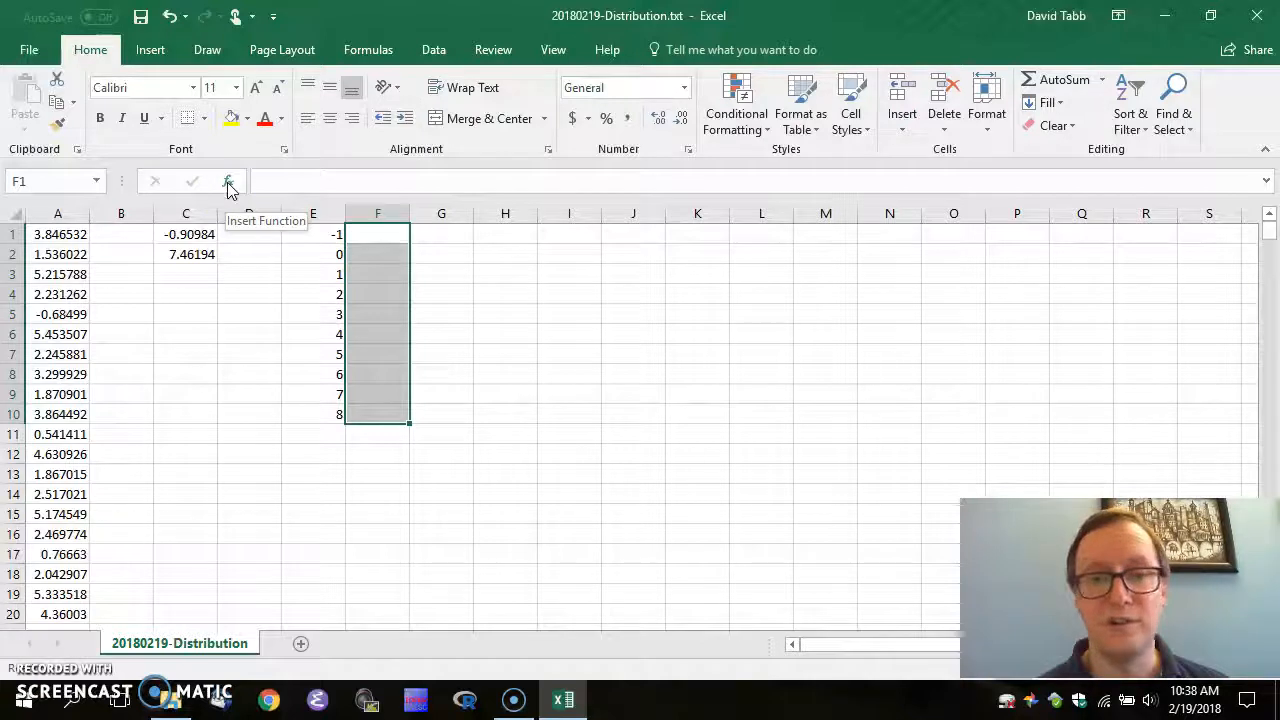
click(228, 185)
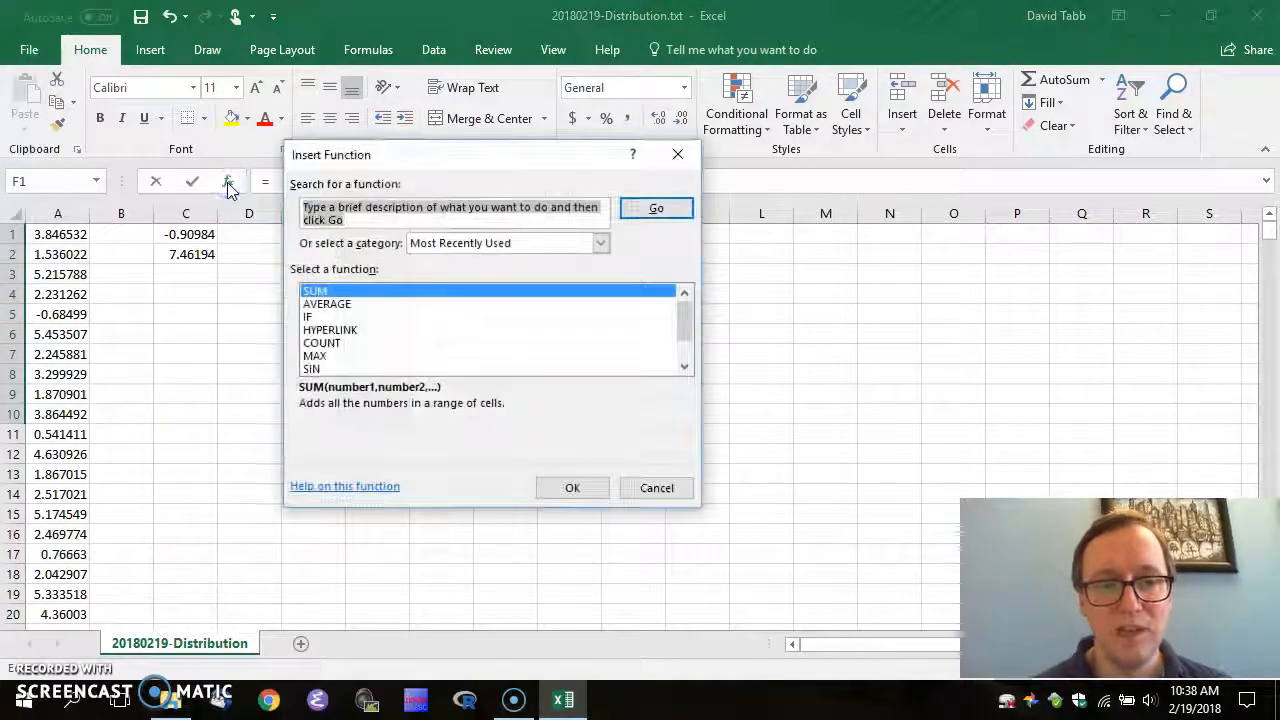
text(frequency)
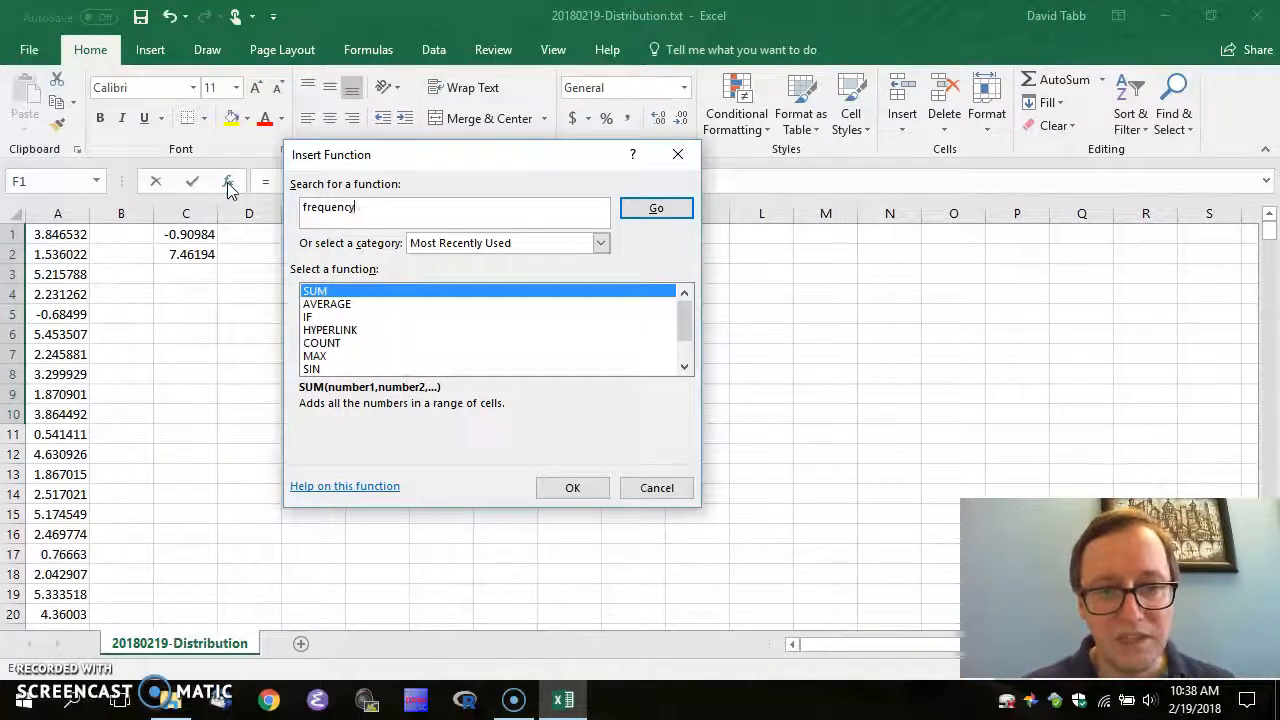
click(656, 212)
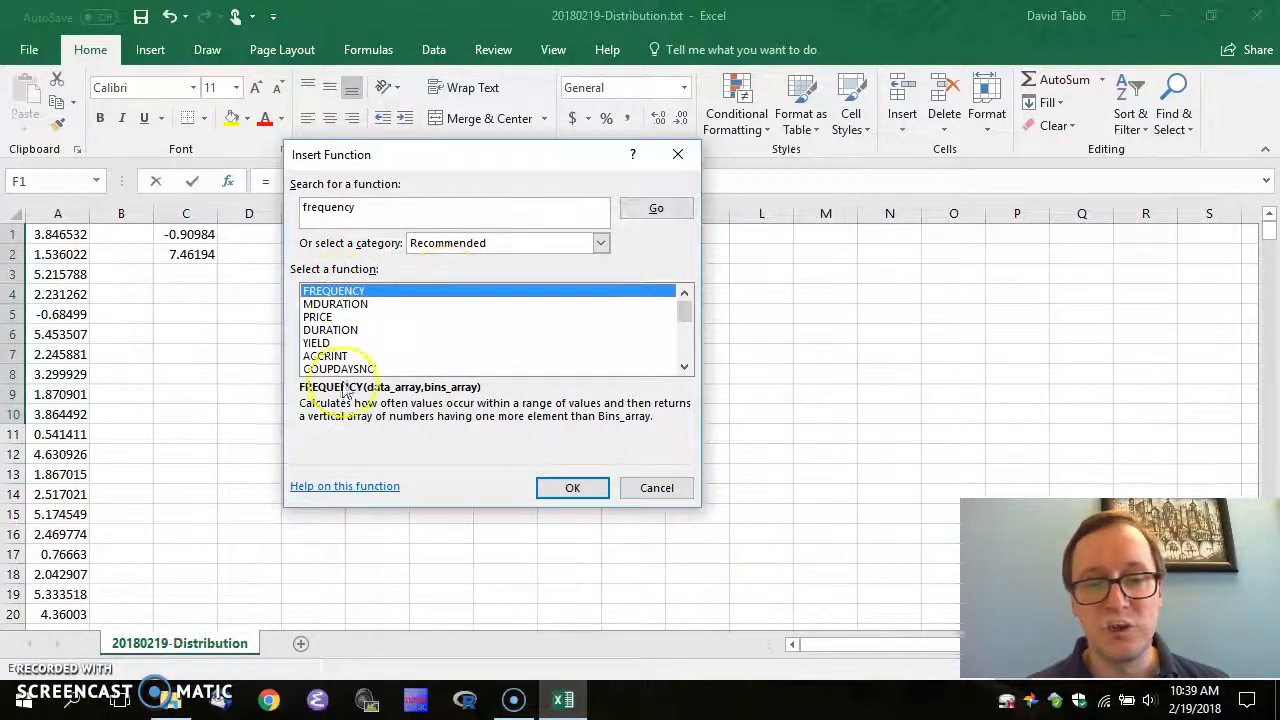
click(568, 490)
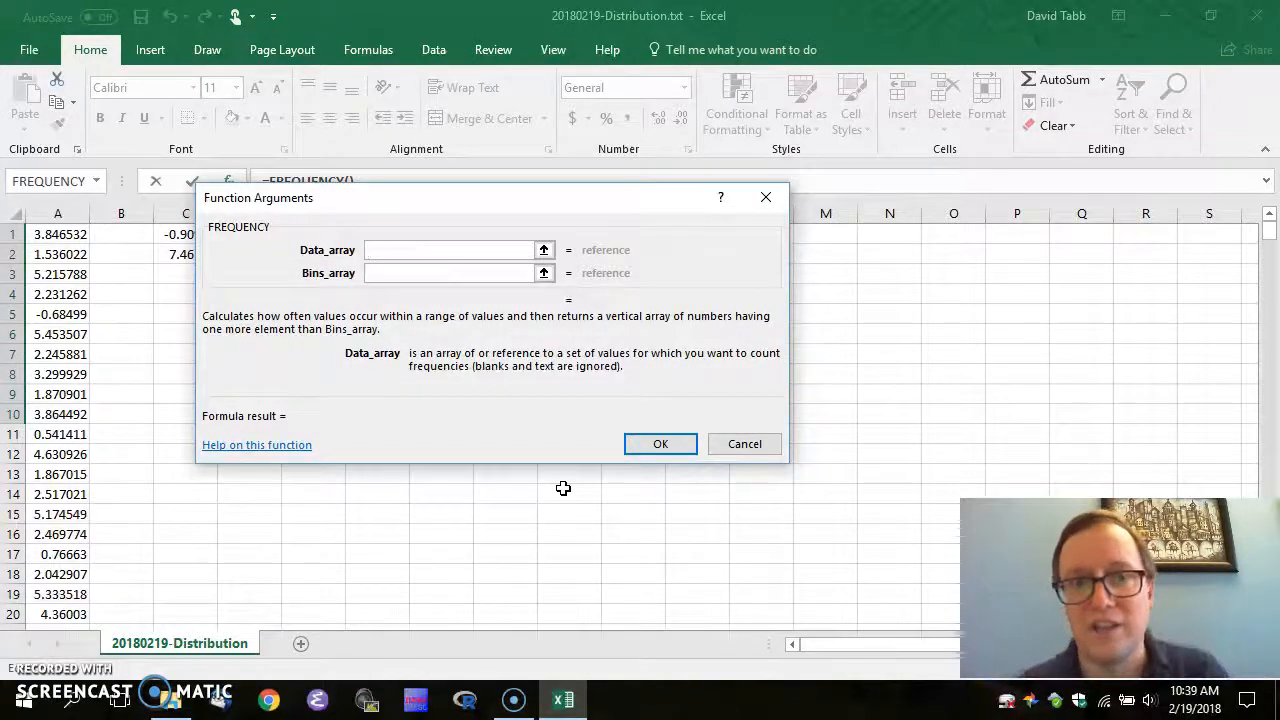
Set FREQUENCY's Data_array to A1:A400 and Bins_array to E1:E10, and confirm
click(544, 251)
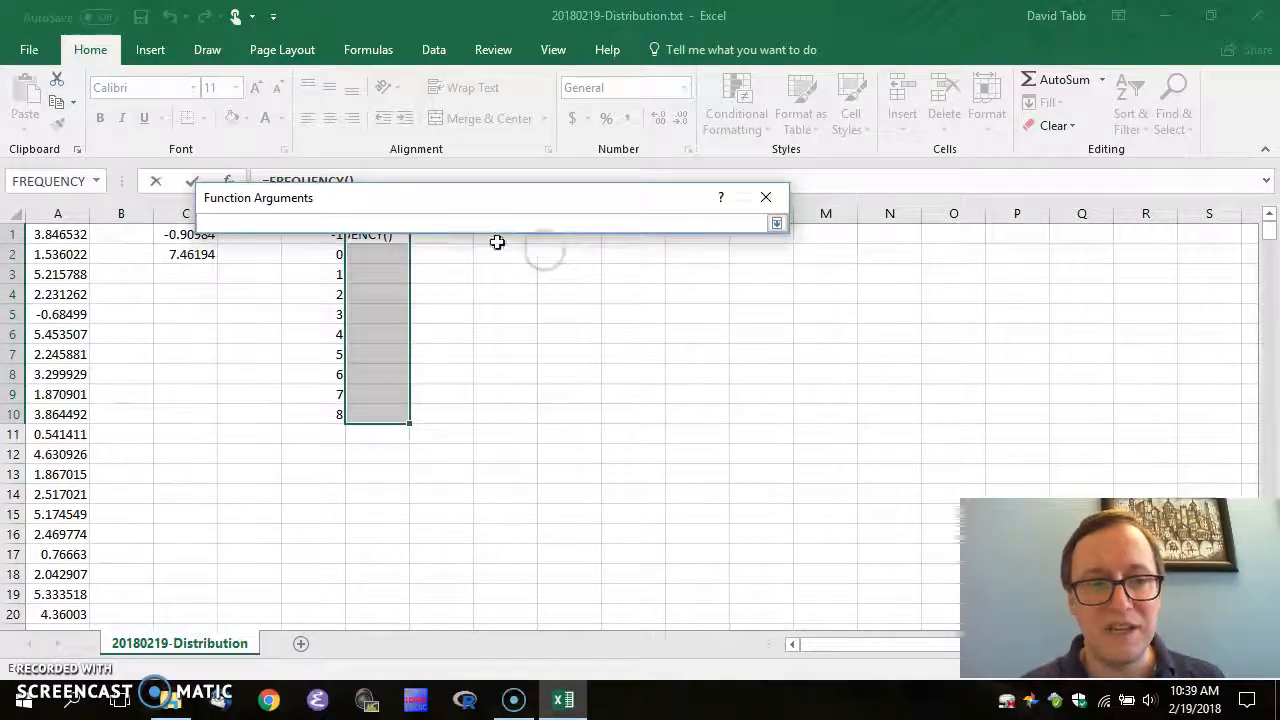
click(52, 233)
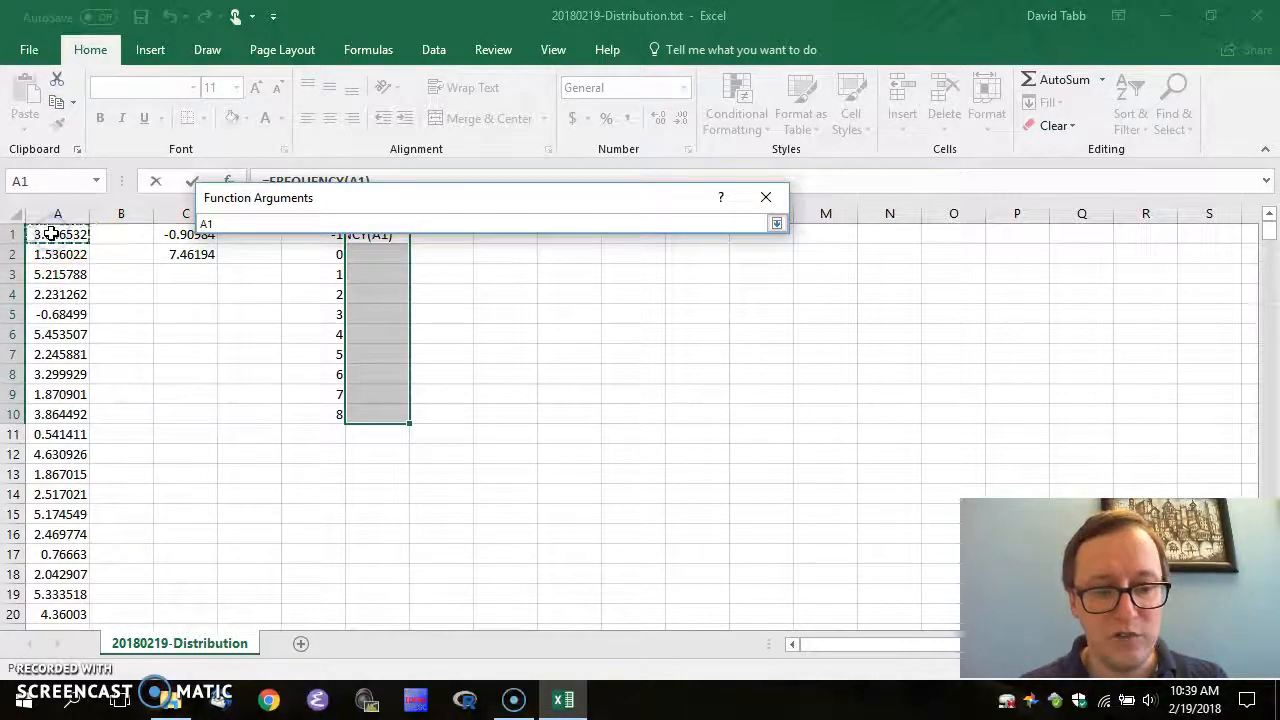
key(ctrl+shift+Down)
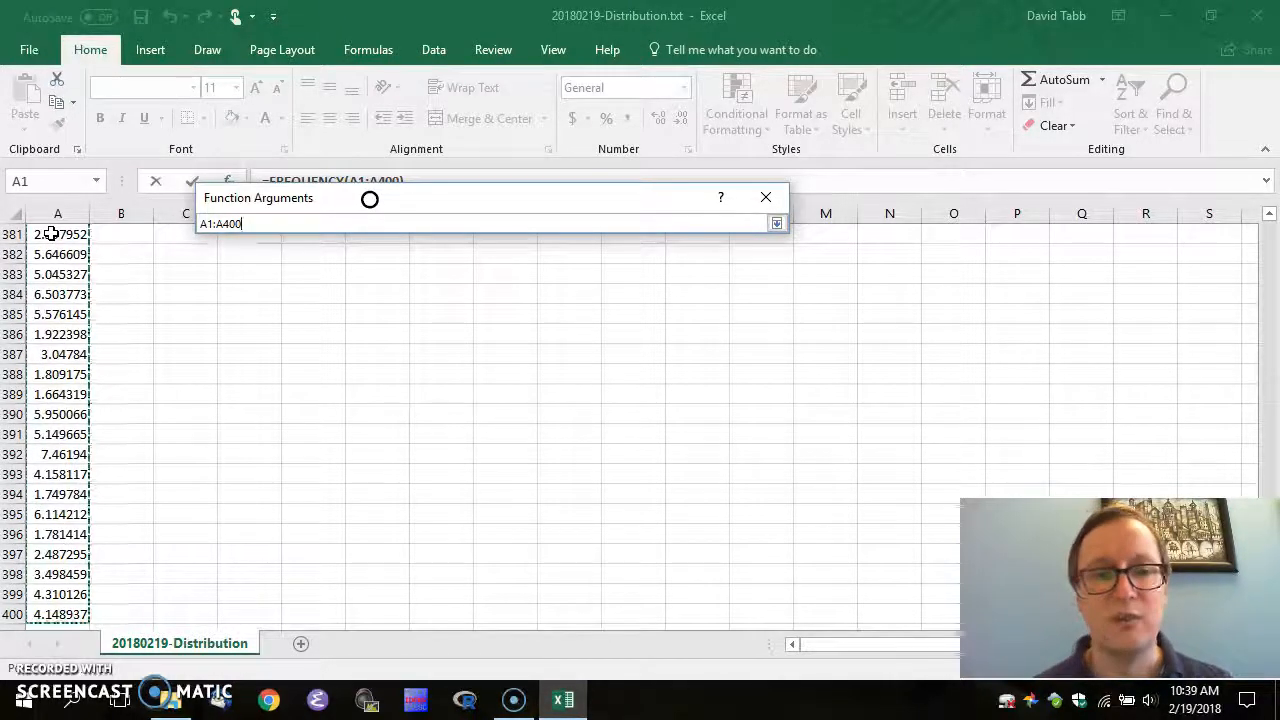
click(778, 223)
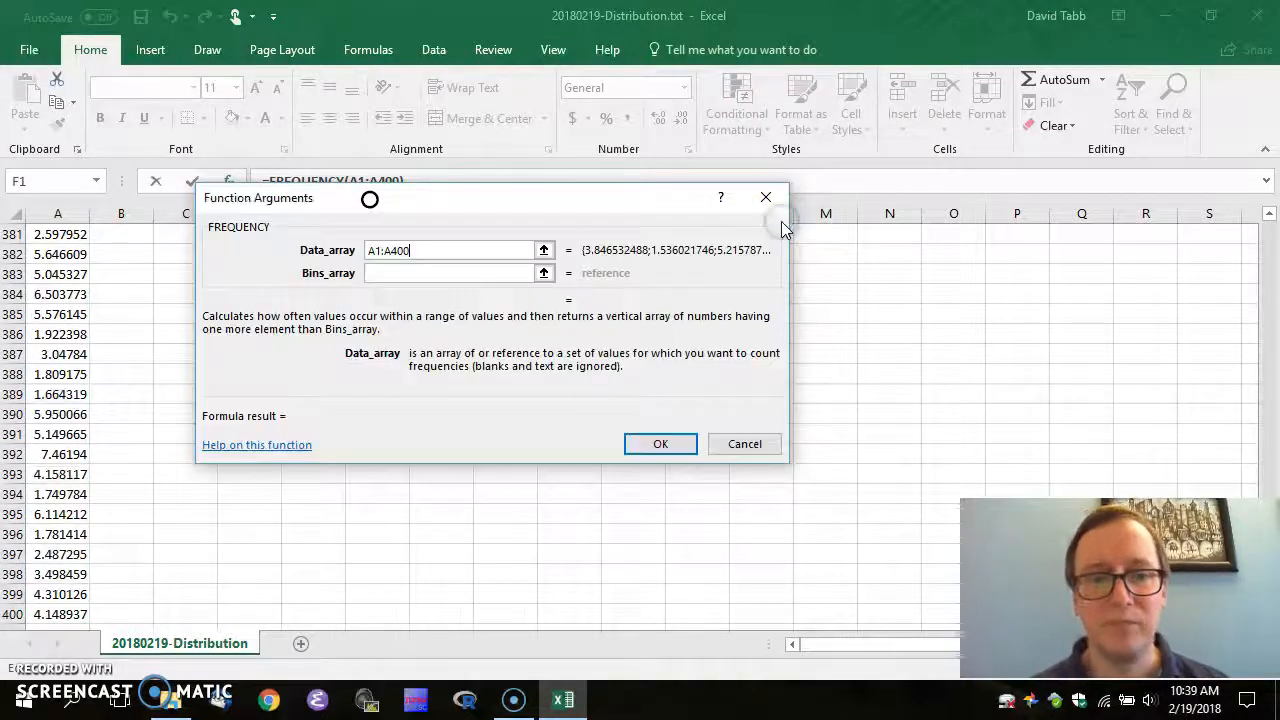
click(544, 275)
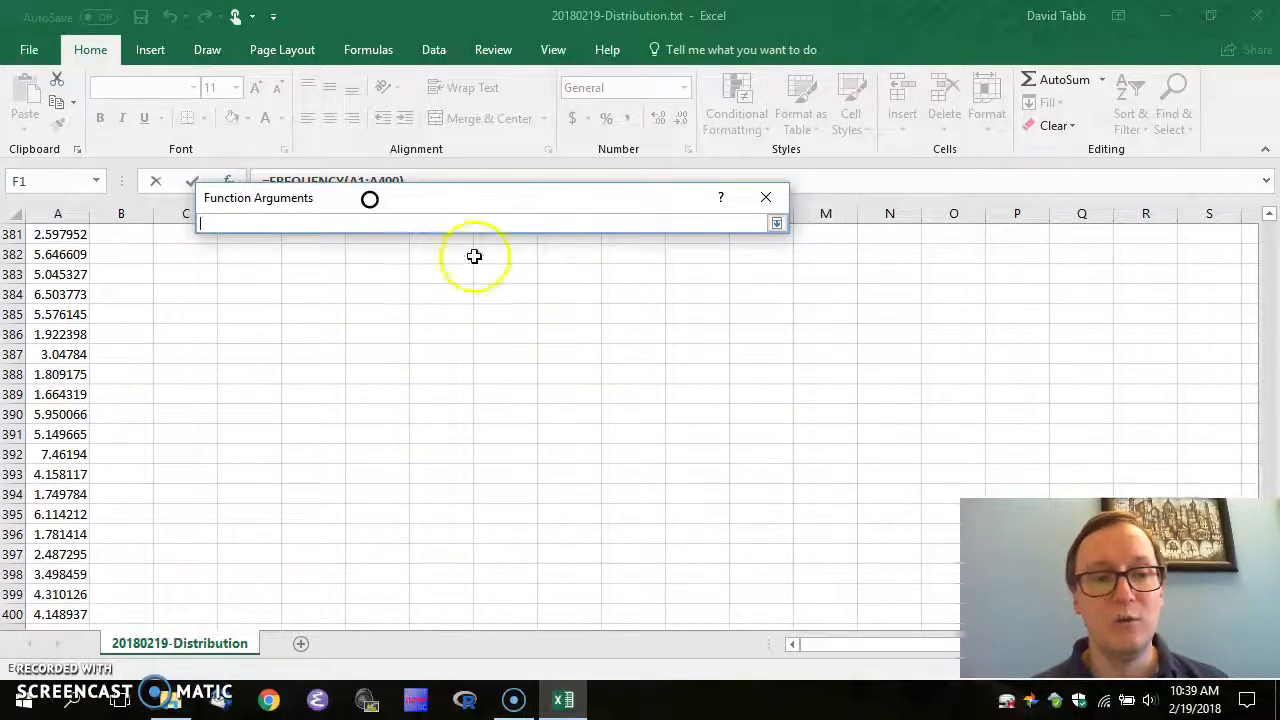
click(146, 267)
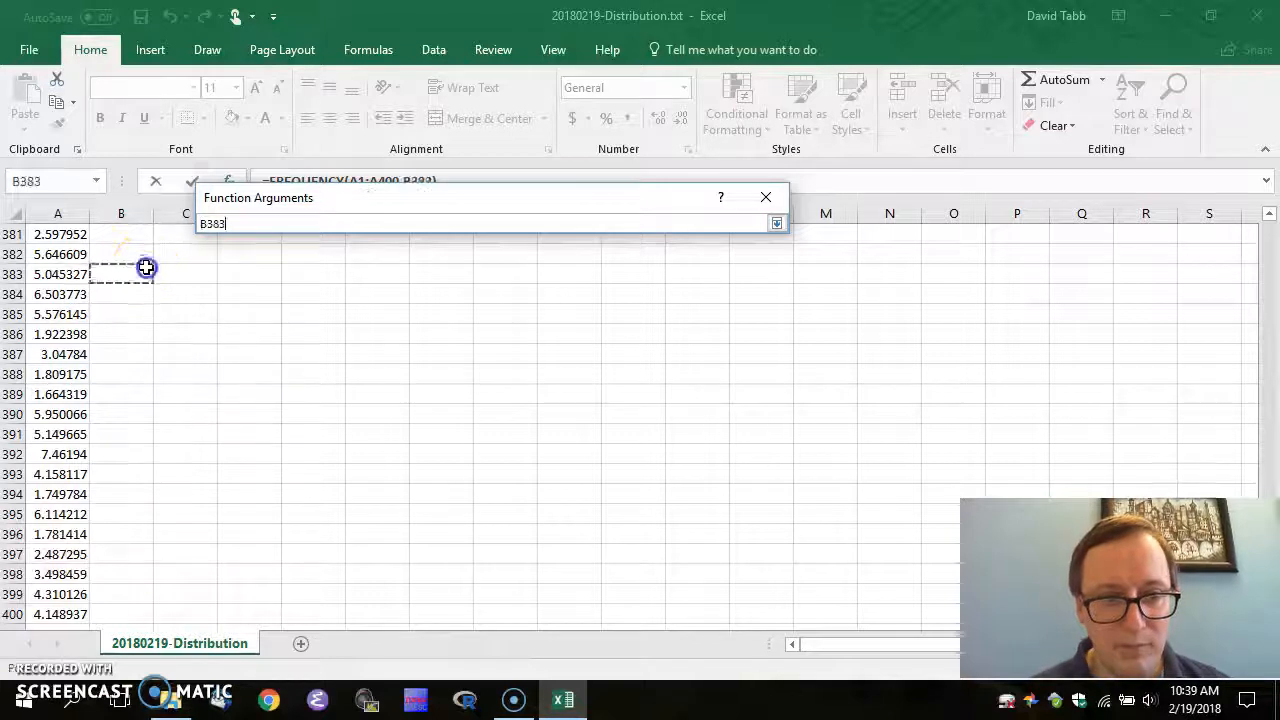
key(ctrl+Up)
key(Right)
key(Right)
key(Right)
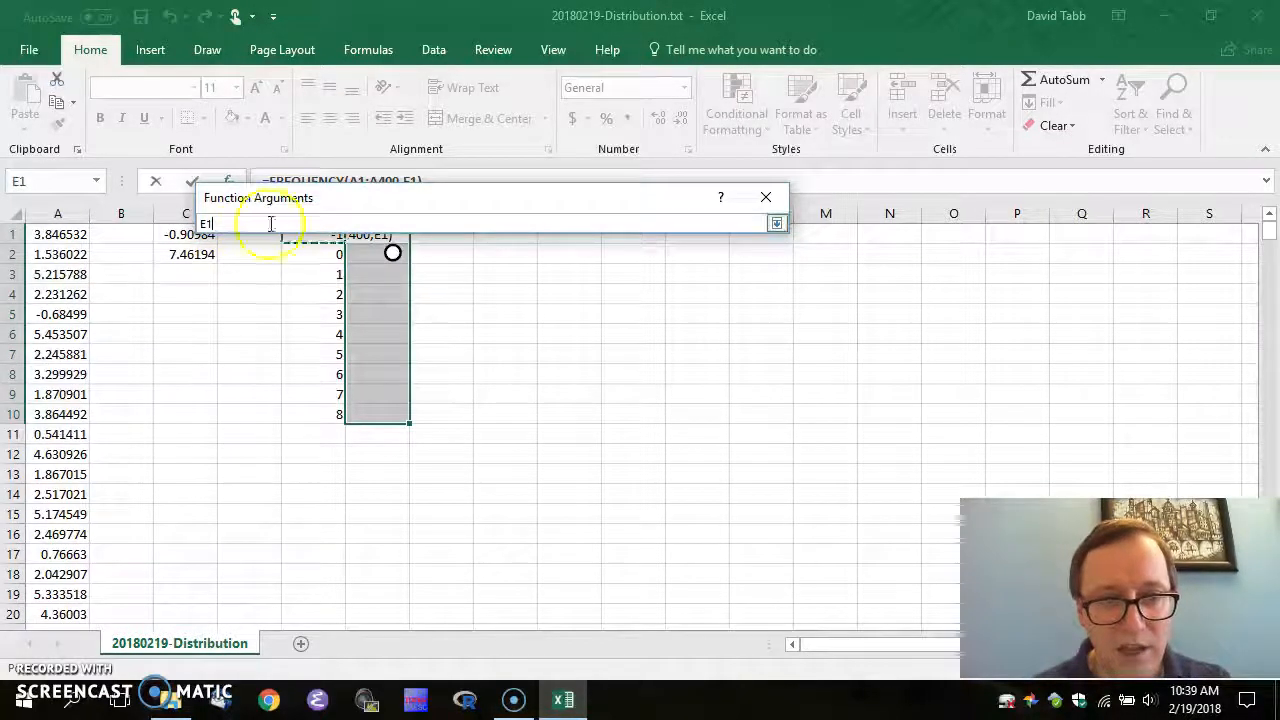
drag(366, 199, 697, 177)
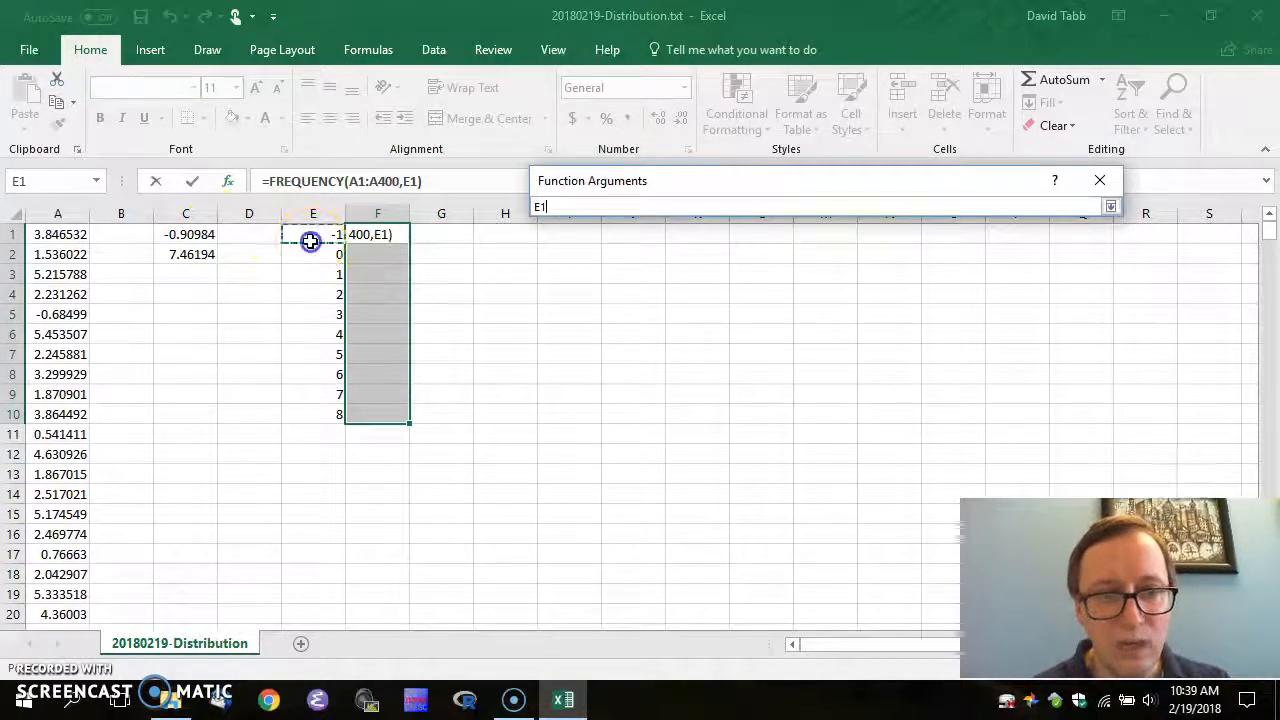
key(shift+Down)
key(shift+Down)
key(shift+Down)
key(shift+Down)
key(shift+Down)
key(shift+Down)
key(shift+Down)
key(shift+Down)
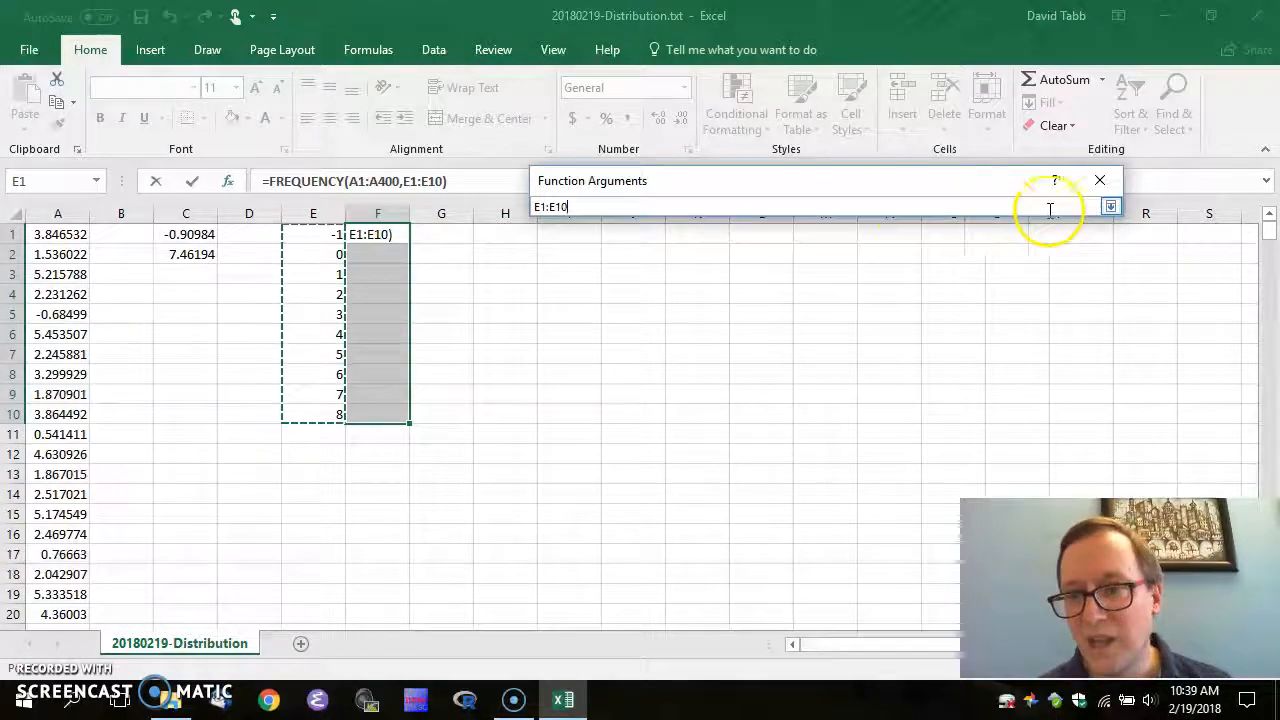
click(1110, 208)
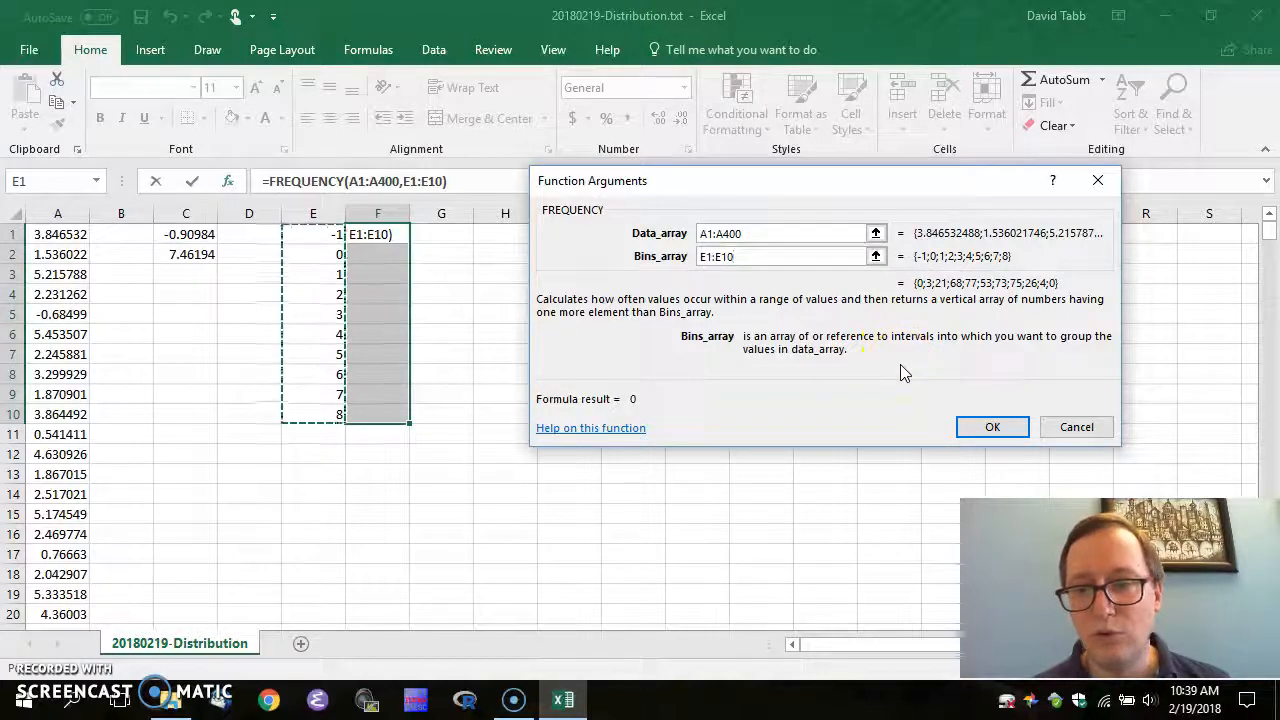
click(992, 428)
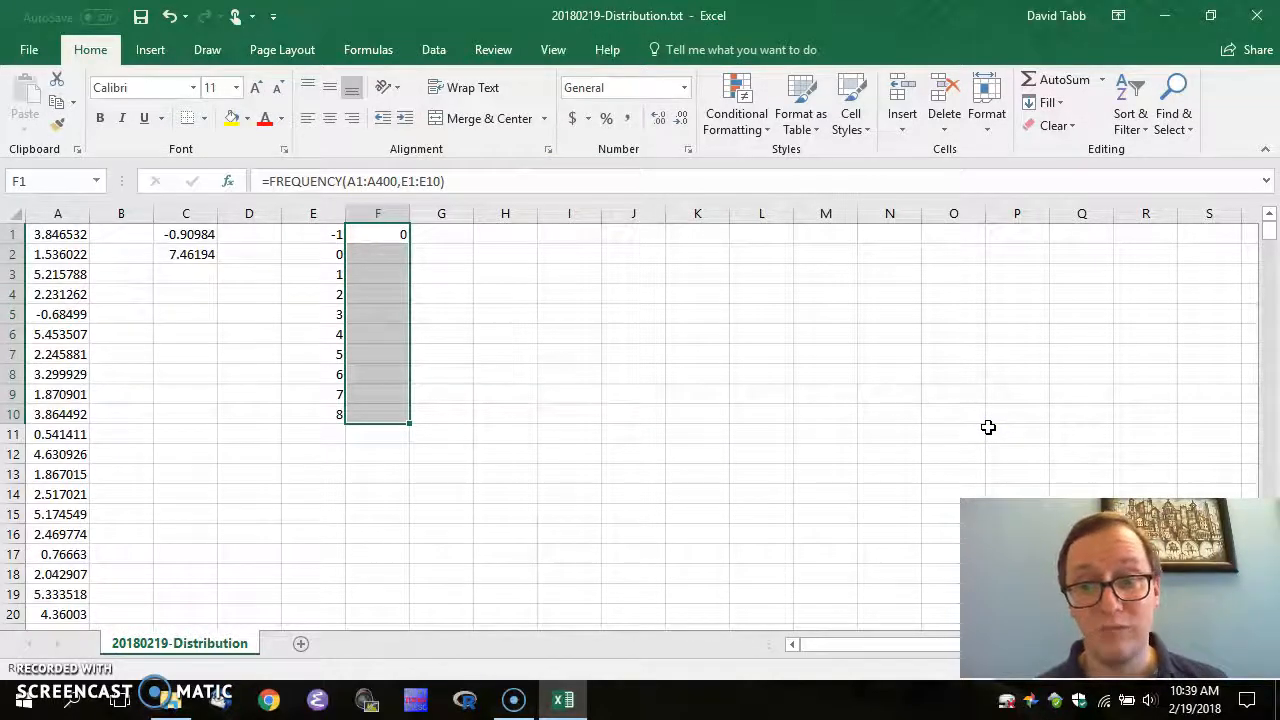
Copy the FREQUENCY formula text from F1 in the formula bar
key(Up)
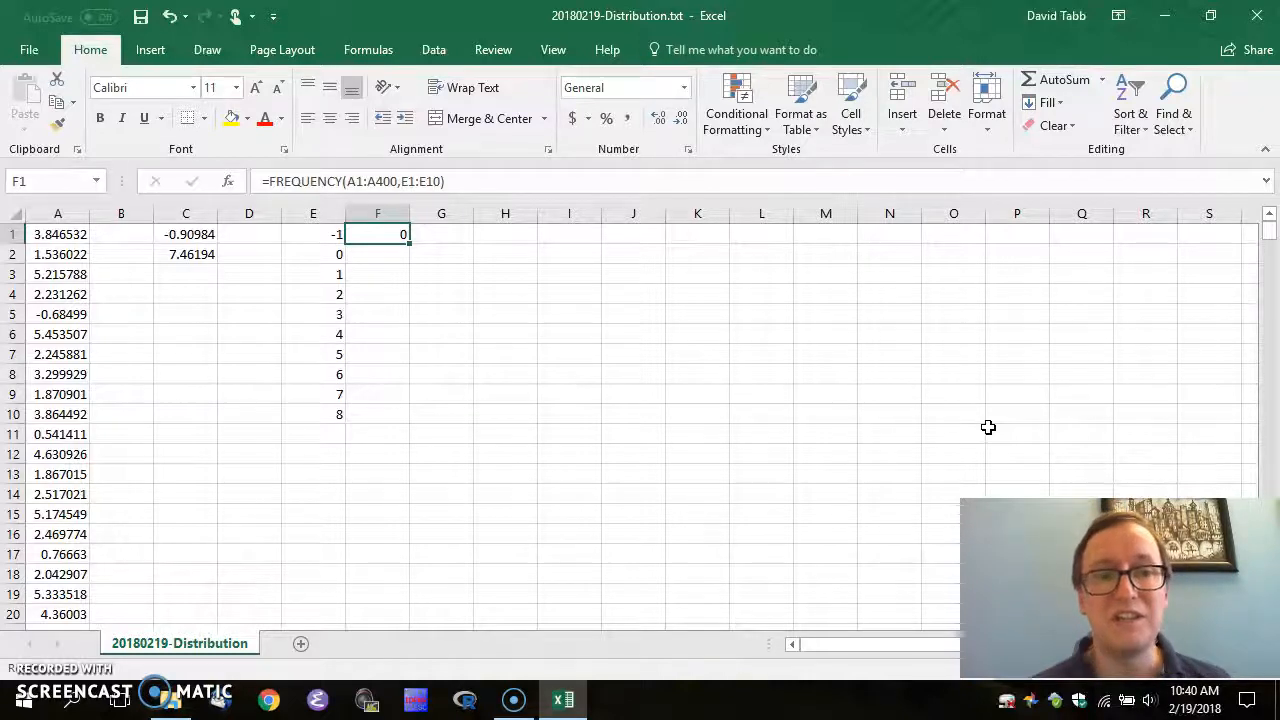
click(370, 233)
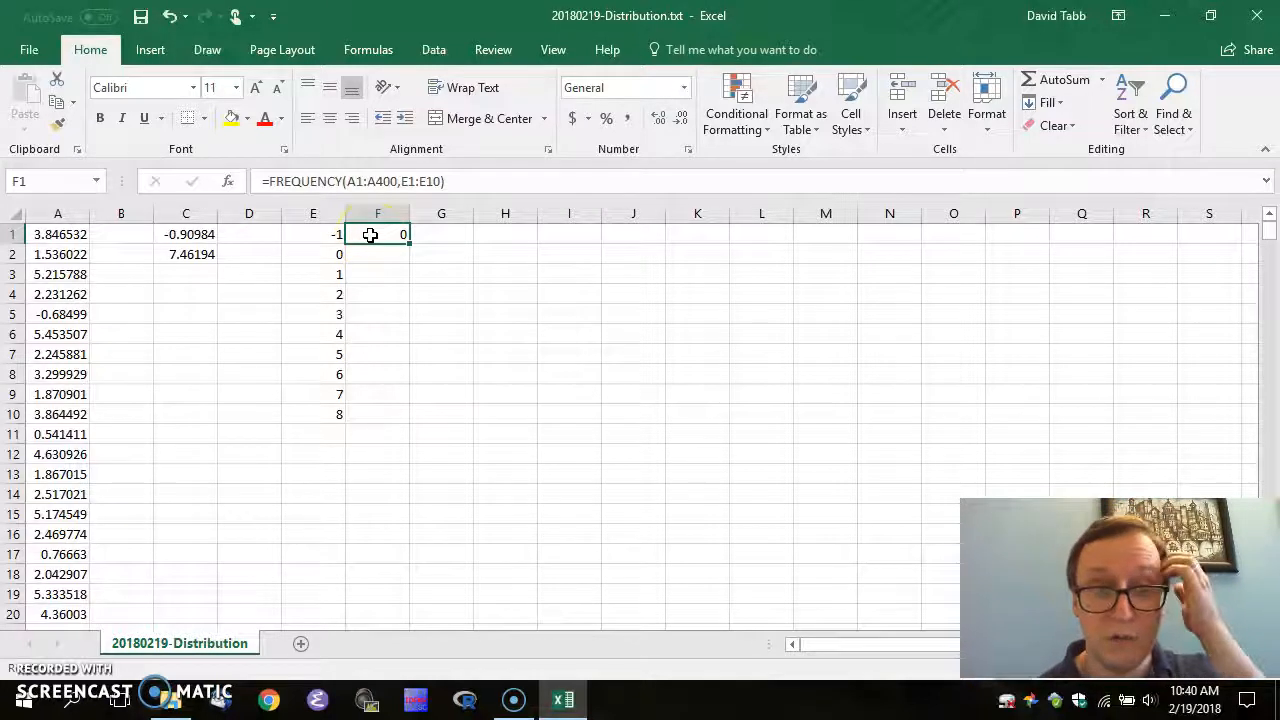
key(Down)
key(Down)
key(Down)
key(Down)
key(Down)
key(Down)
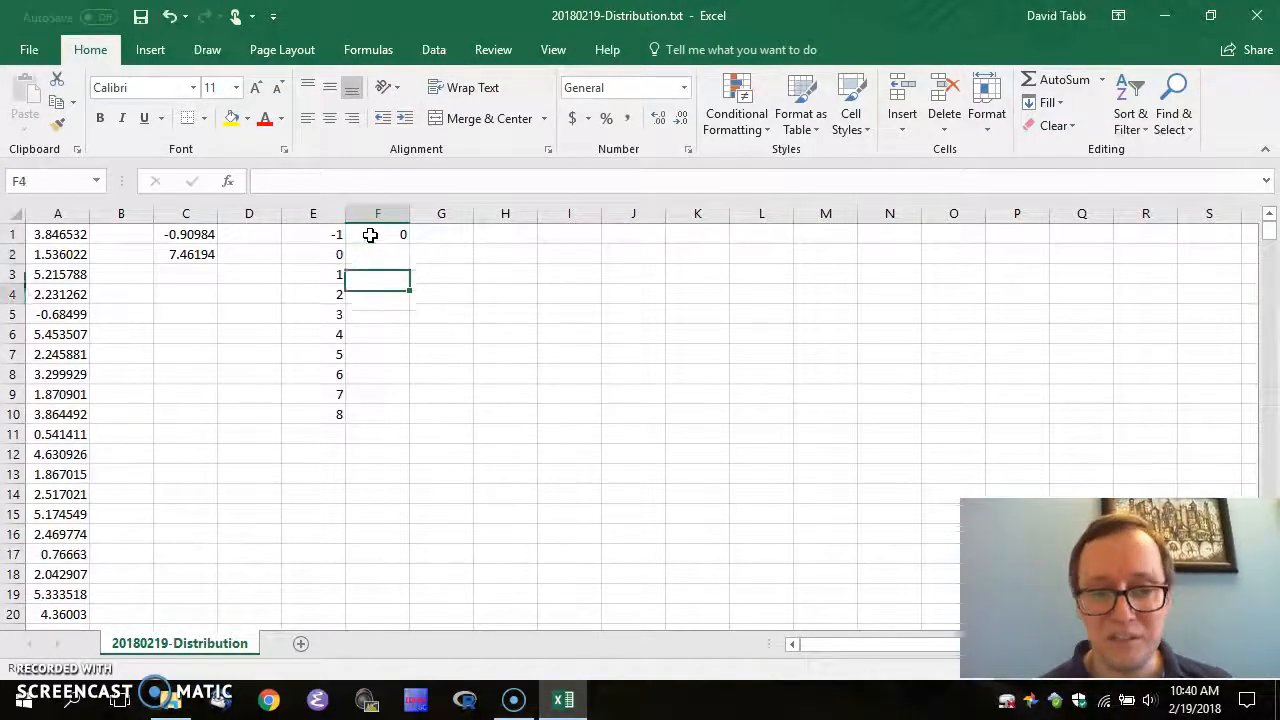
key(Up)
key(Up)
key(Up)
key(Up)
key(Up)
key(Up)
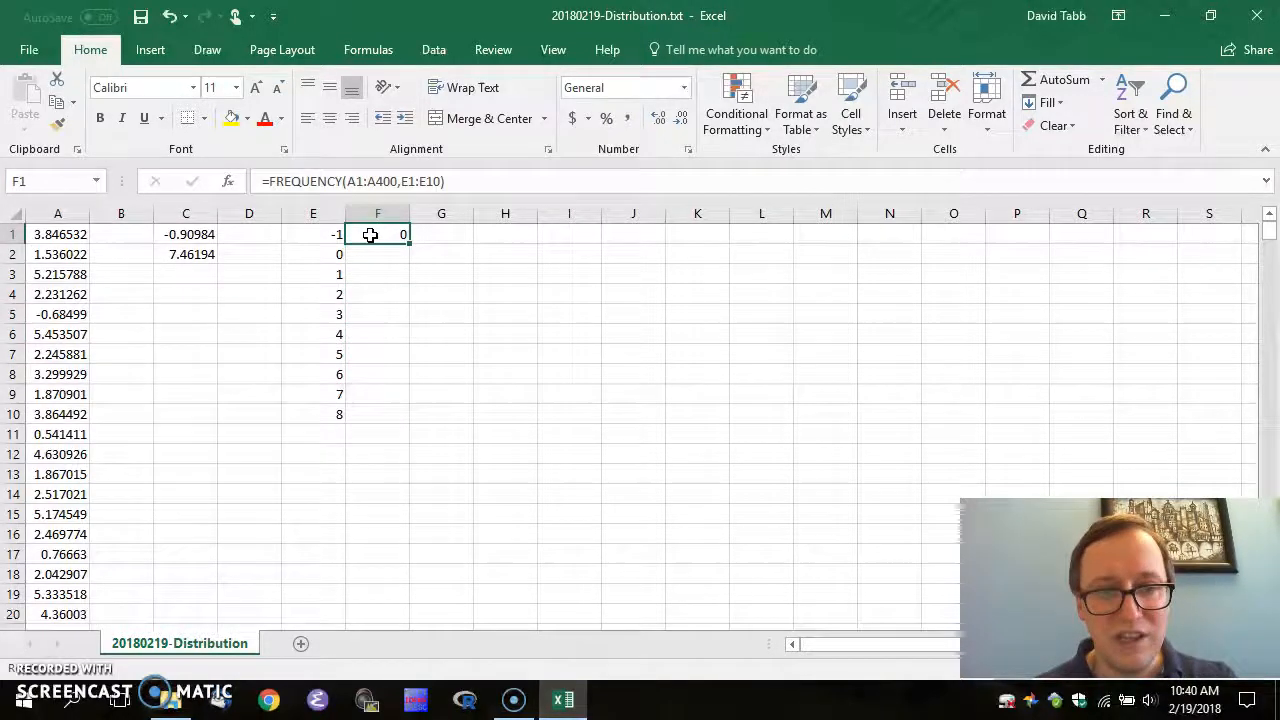
click(450, 180)
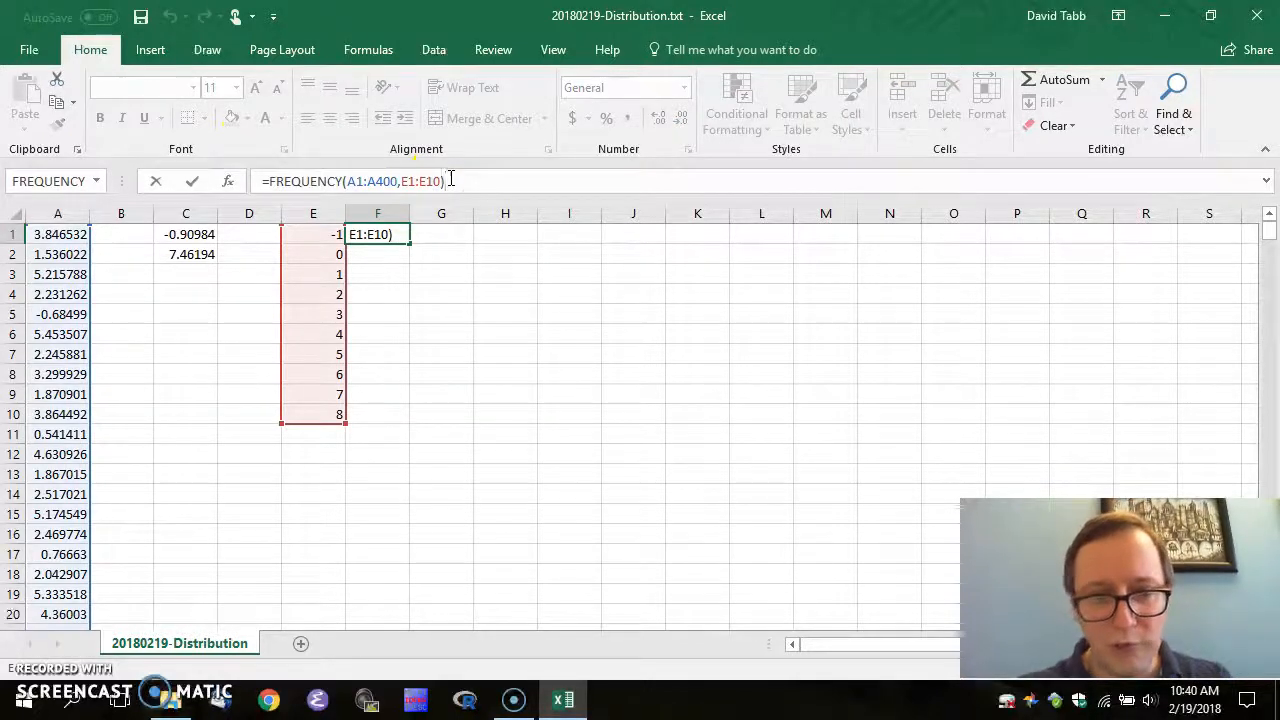
key(ctrl+a)
key(ctrl+c)
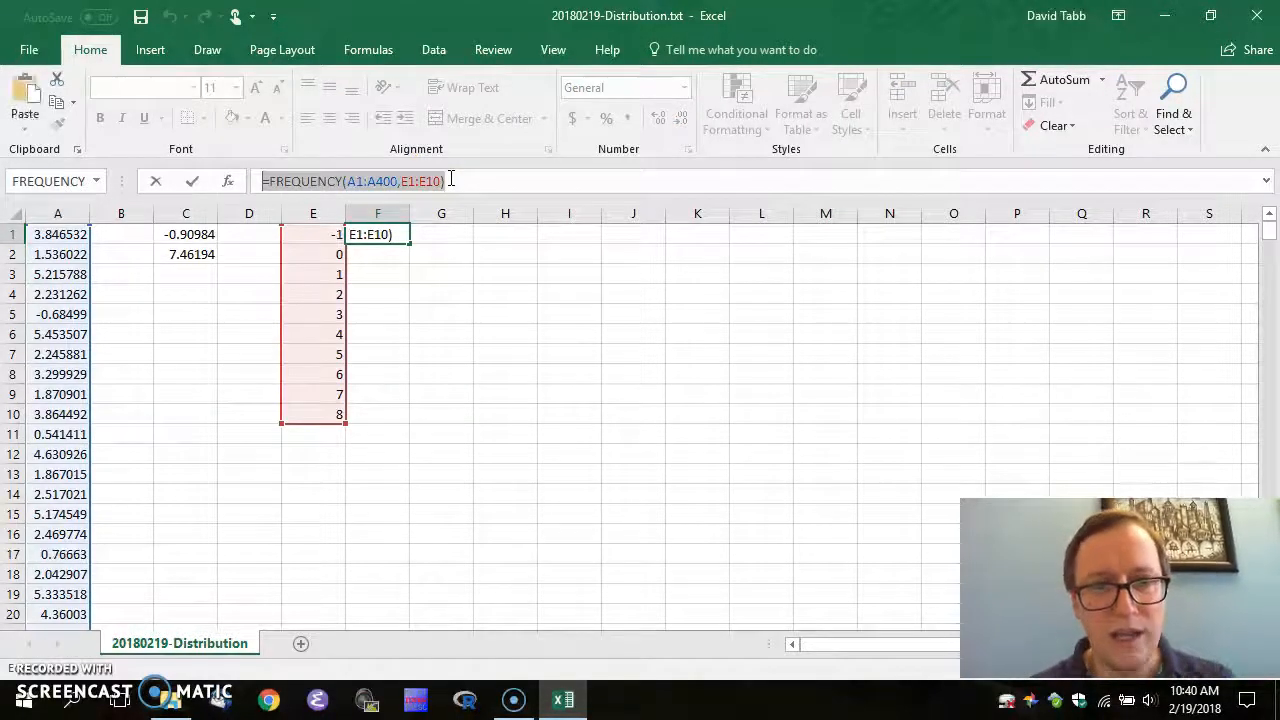
text(=)
click(371, 276)
key(Up)
key(Up)
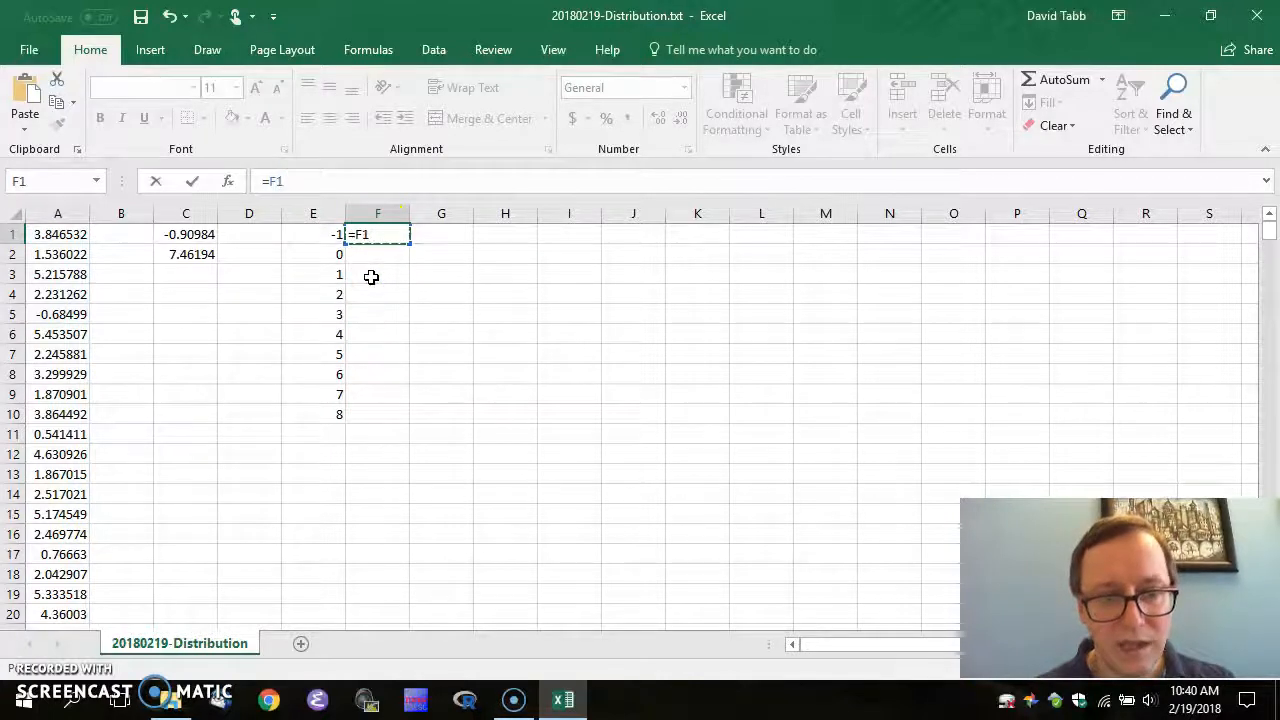
key(Escape)
key(Right)
key(Down)
Select F1:F10 and enter FREQUENCY there as an array formula with Ctrl+Shift+Enter
key(Left)
key(Up)
key(shift+Down)
key(shift+Down)
key(shift+Down)
key(shift+Down)
key(shift+Down)
key(shift+Down)
key(shift+Down)
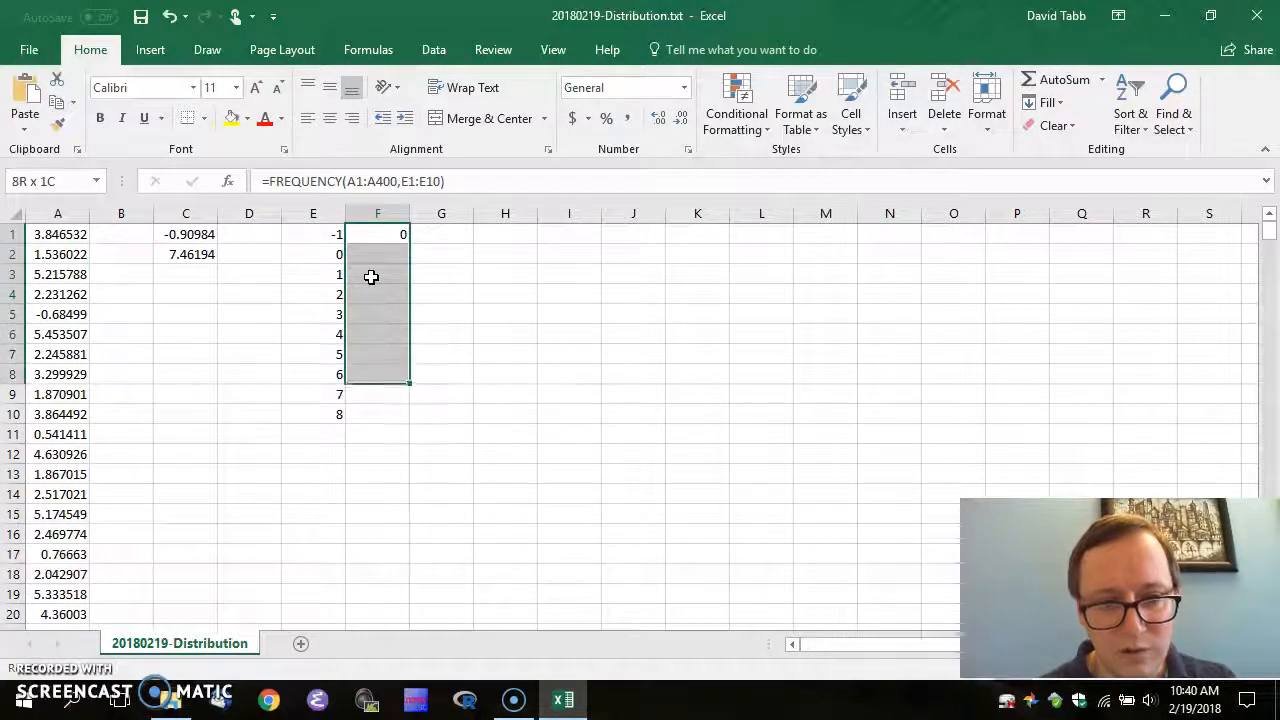
key(shift+Down)
key(shift+Down)
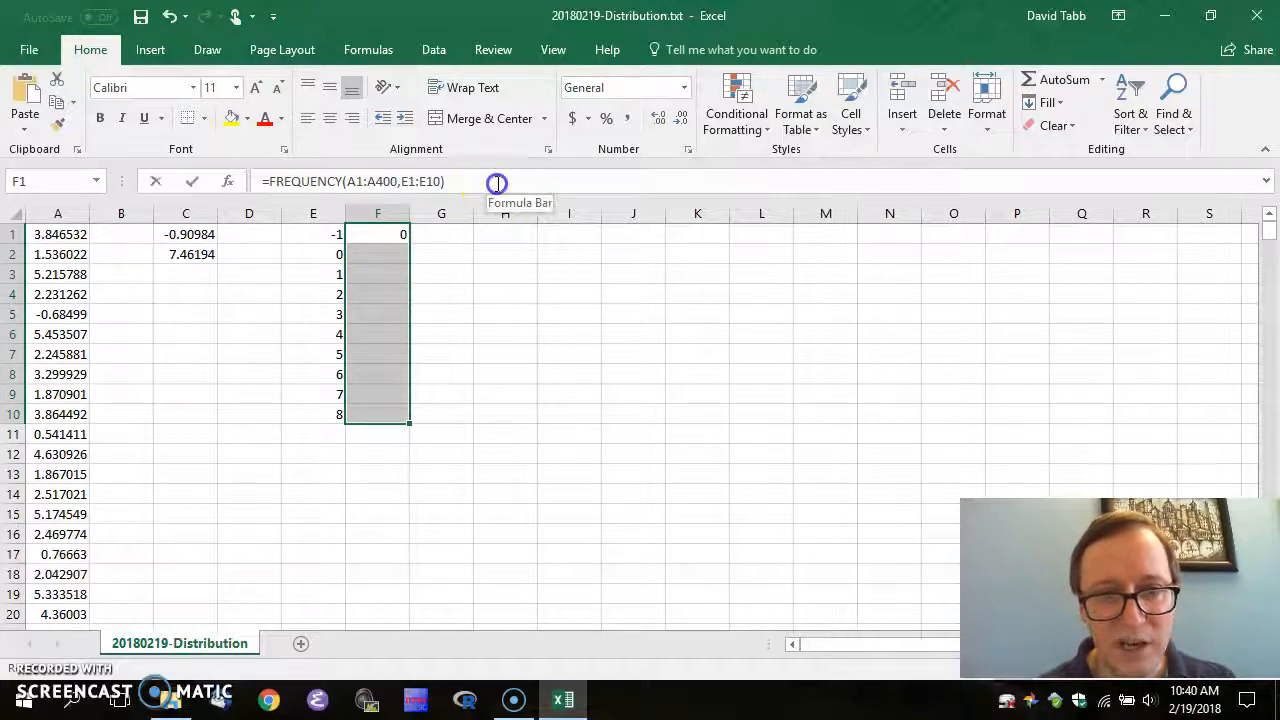
click(497, 183)
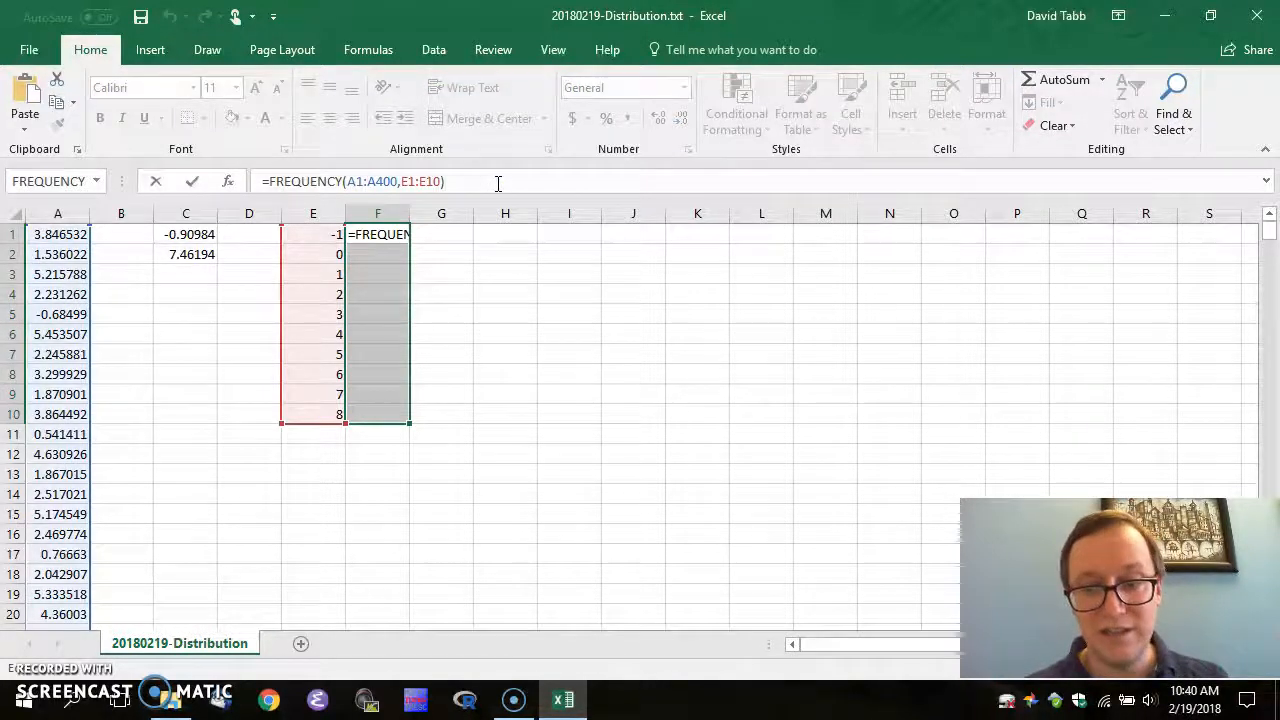
click(498, 184)
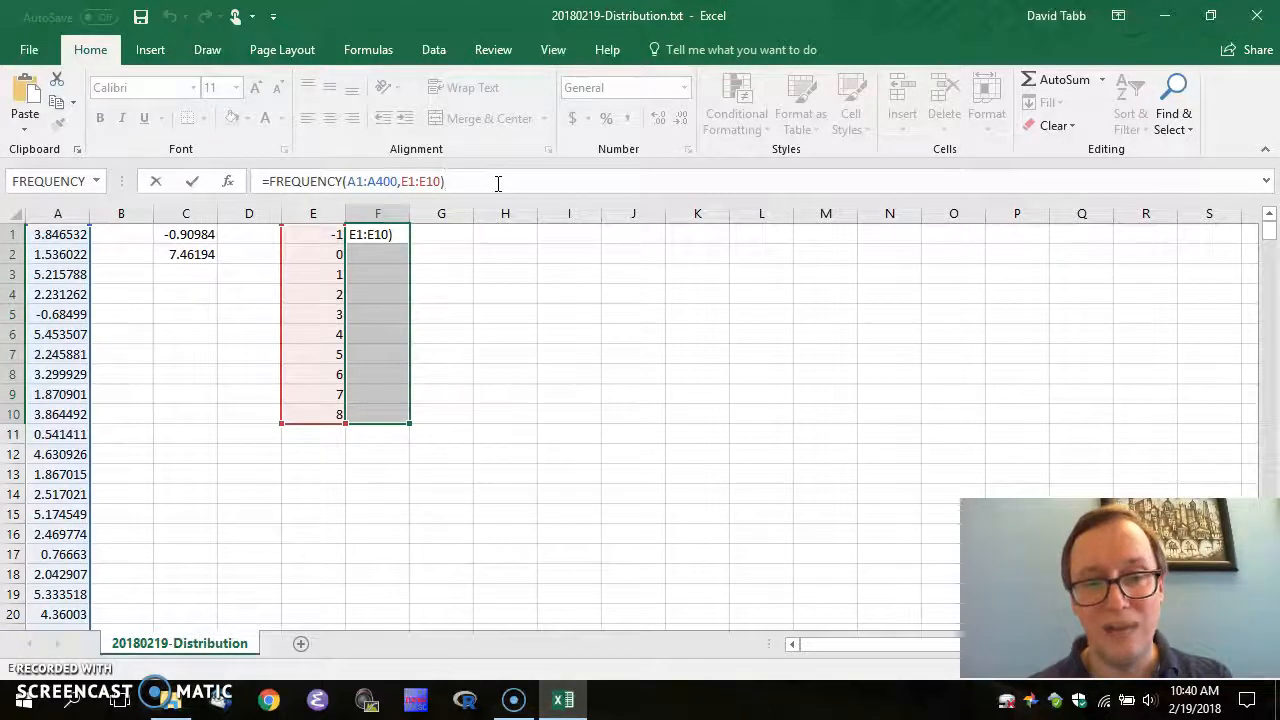
key(ctrl+shift+Return)
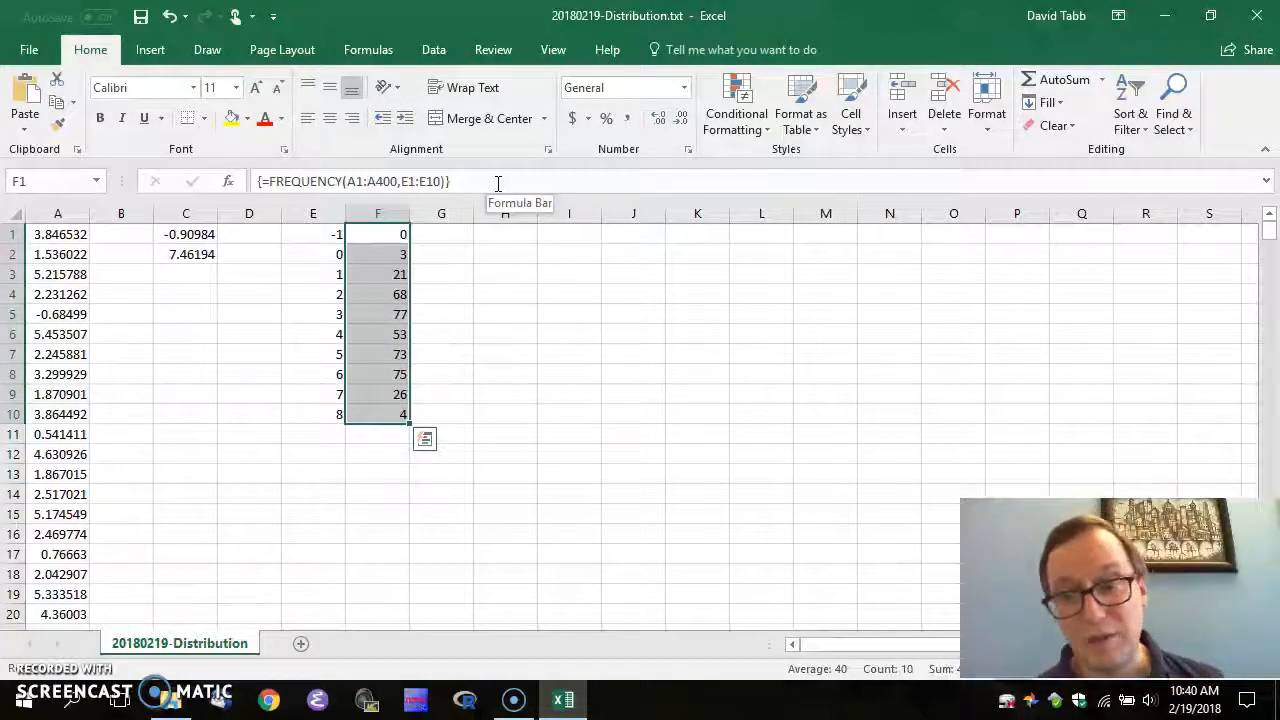
Review the MIN formula in C1 and the frequency counts down column F
click(462, 250)
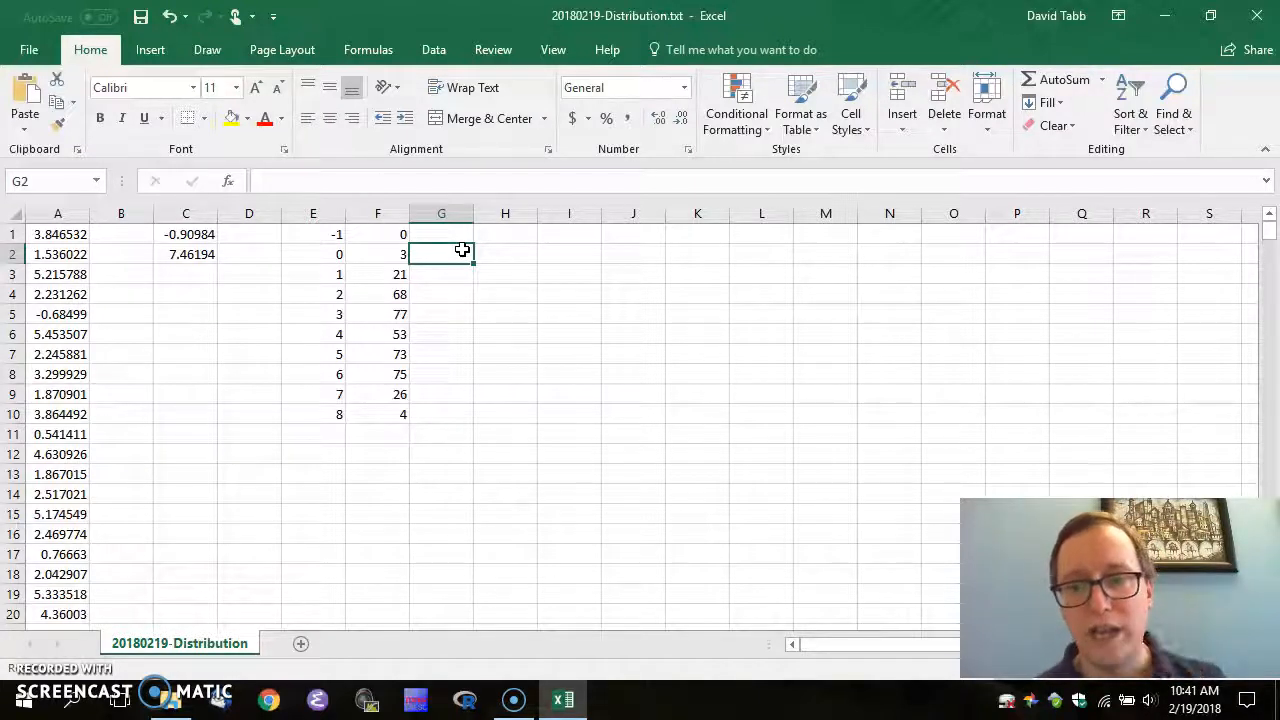
key(Left)
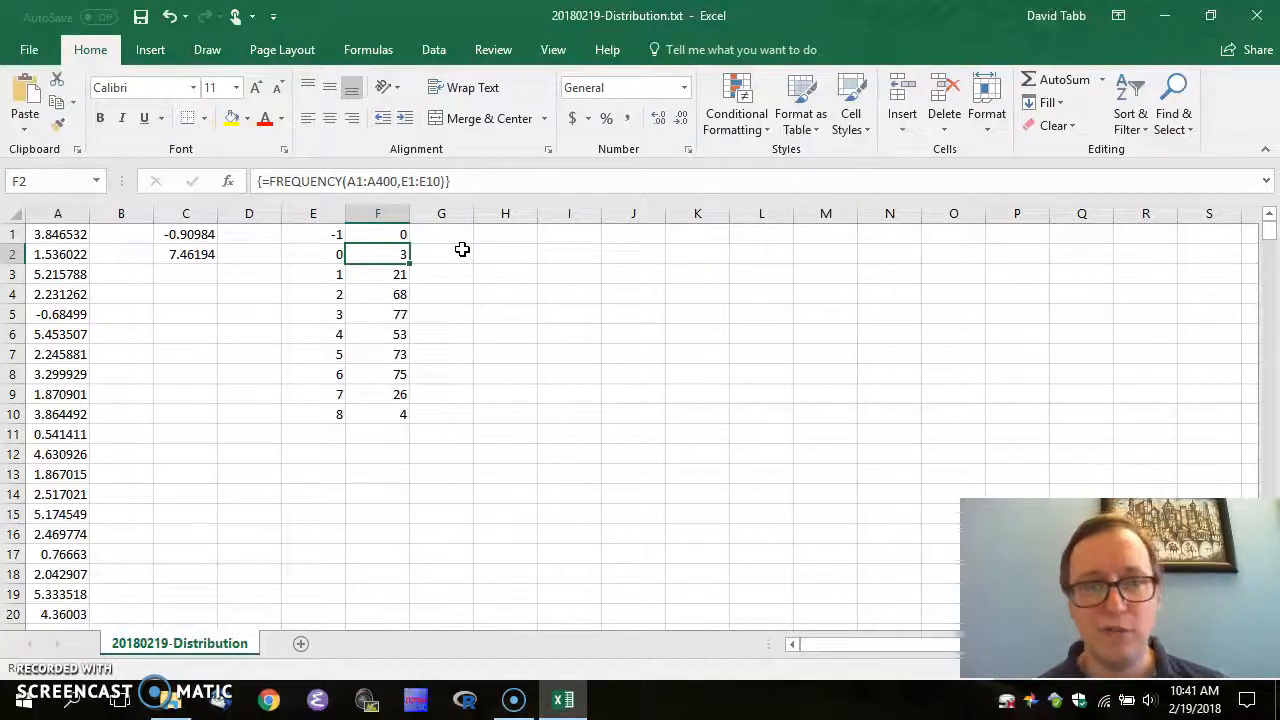
key(Up)
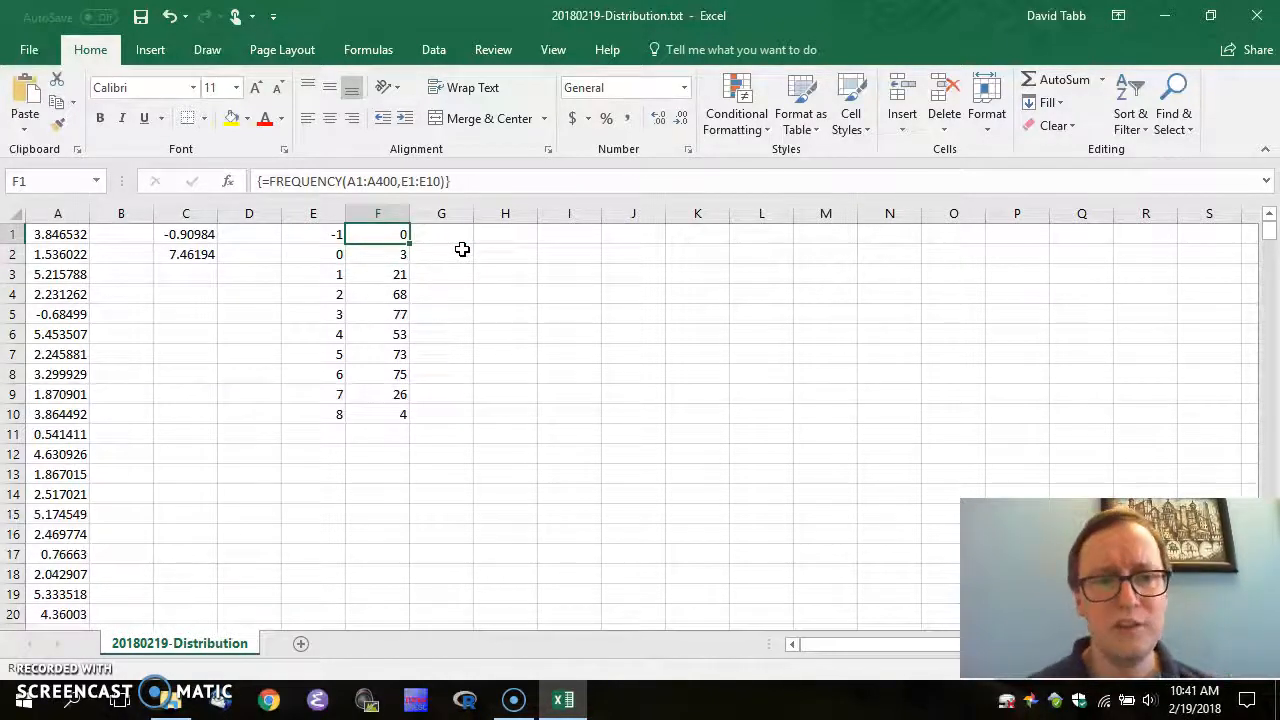
key(Left)
key(Left)
key(Left)
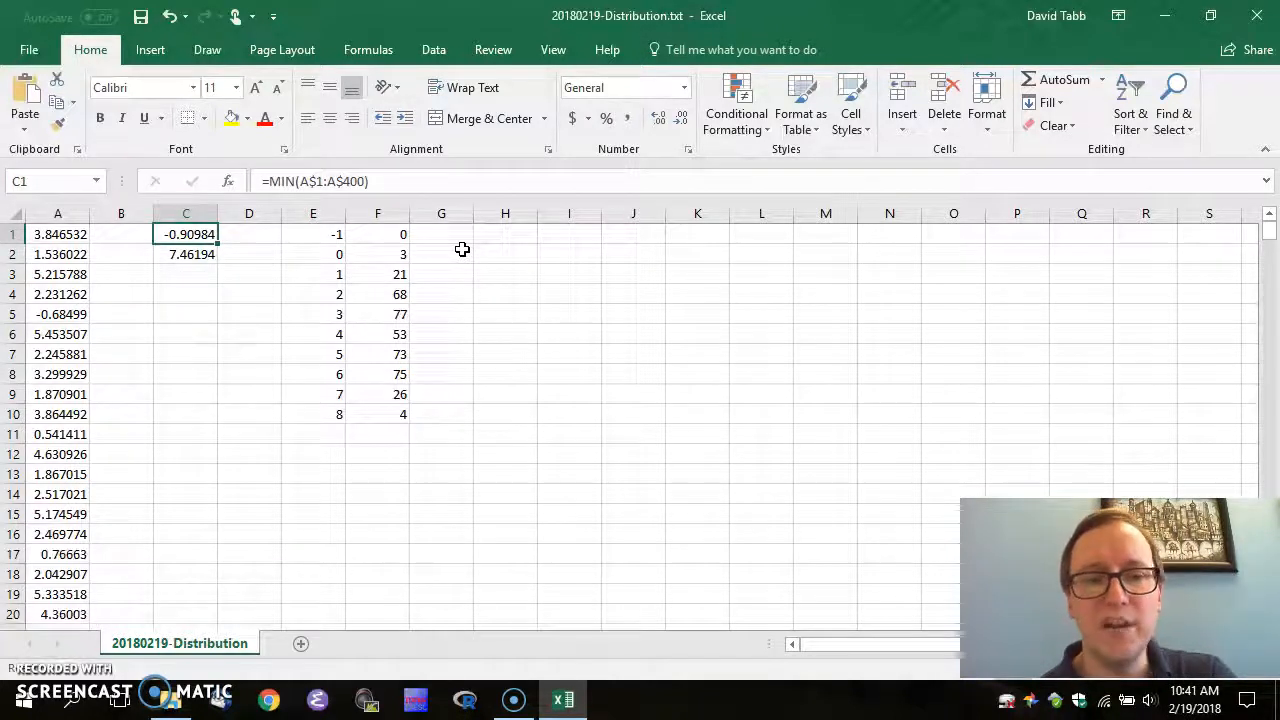
key(Right)
key(Right)
key(Right)
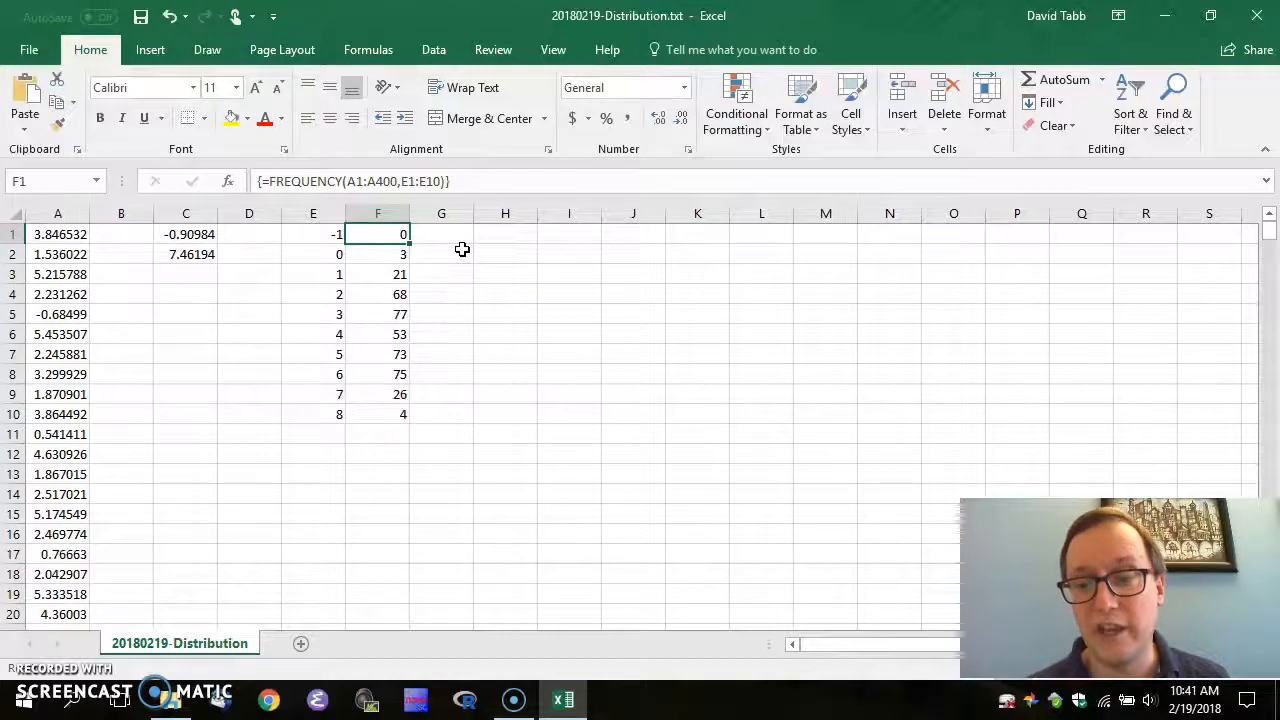
key(Down)
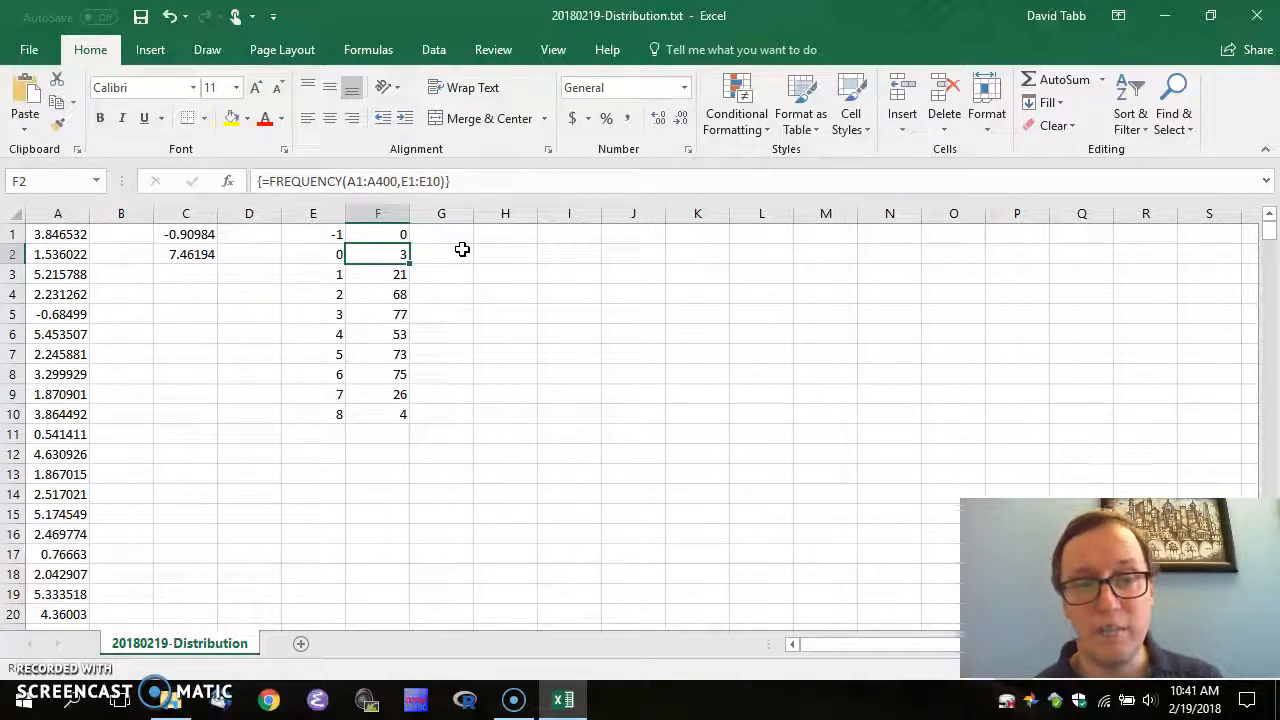
key(Down)
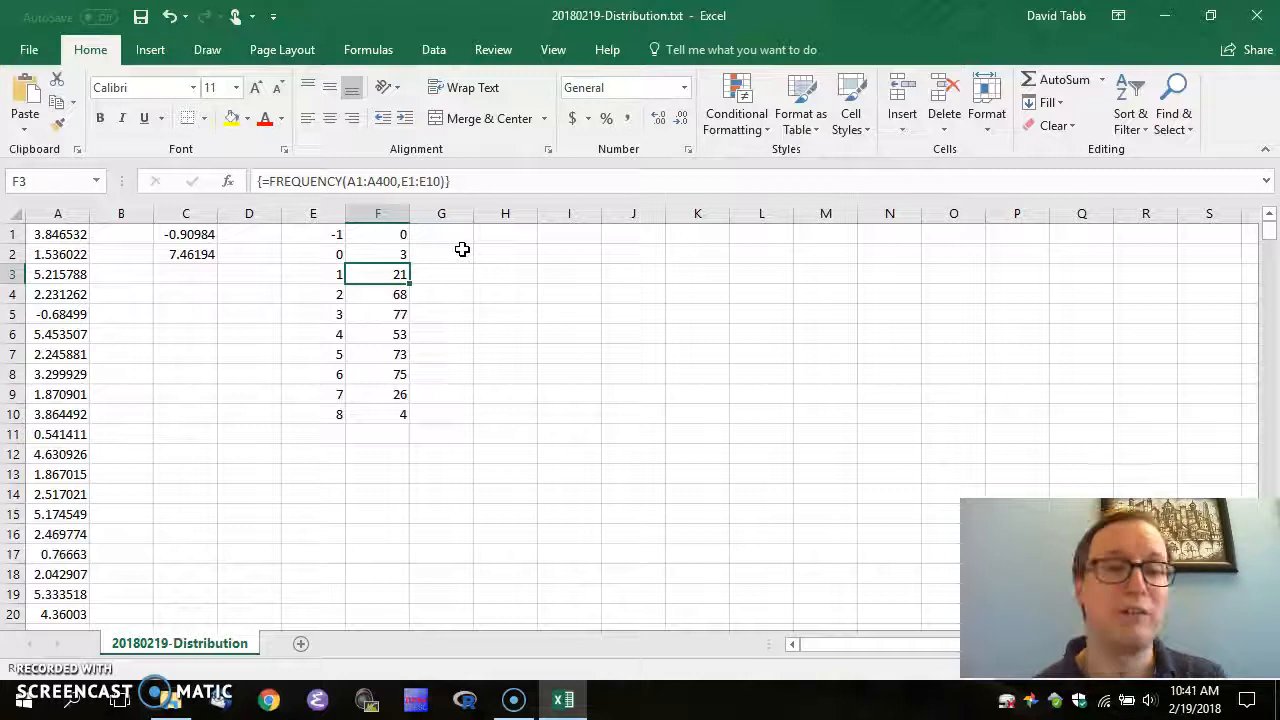
key(Down)
key(Down)
key(Down)
key(Down)
key(Down)
key(Down)
key(Down)
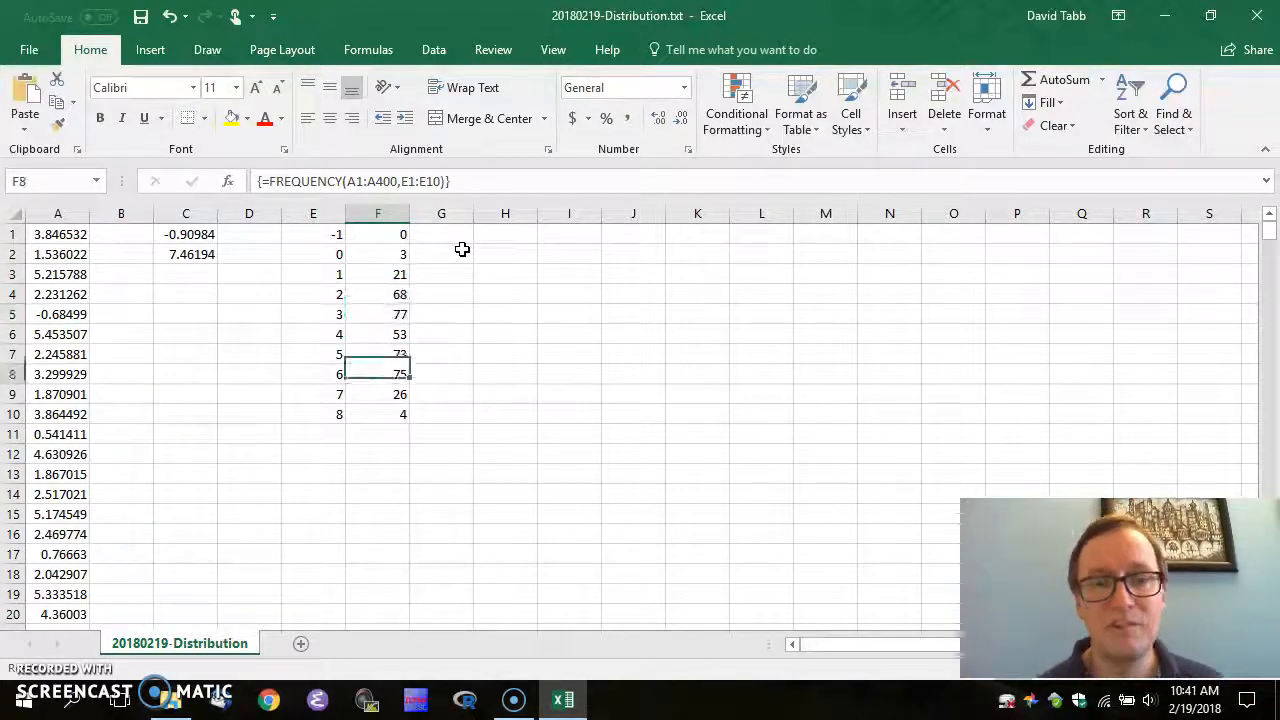
key(Up)
key(Up)
key(Up)
key(Up)
key(Up)
key(Up)
key(Up)
key(Up)
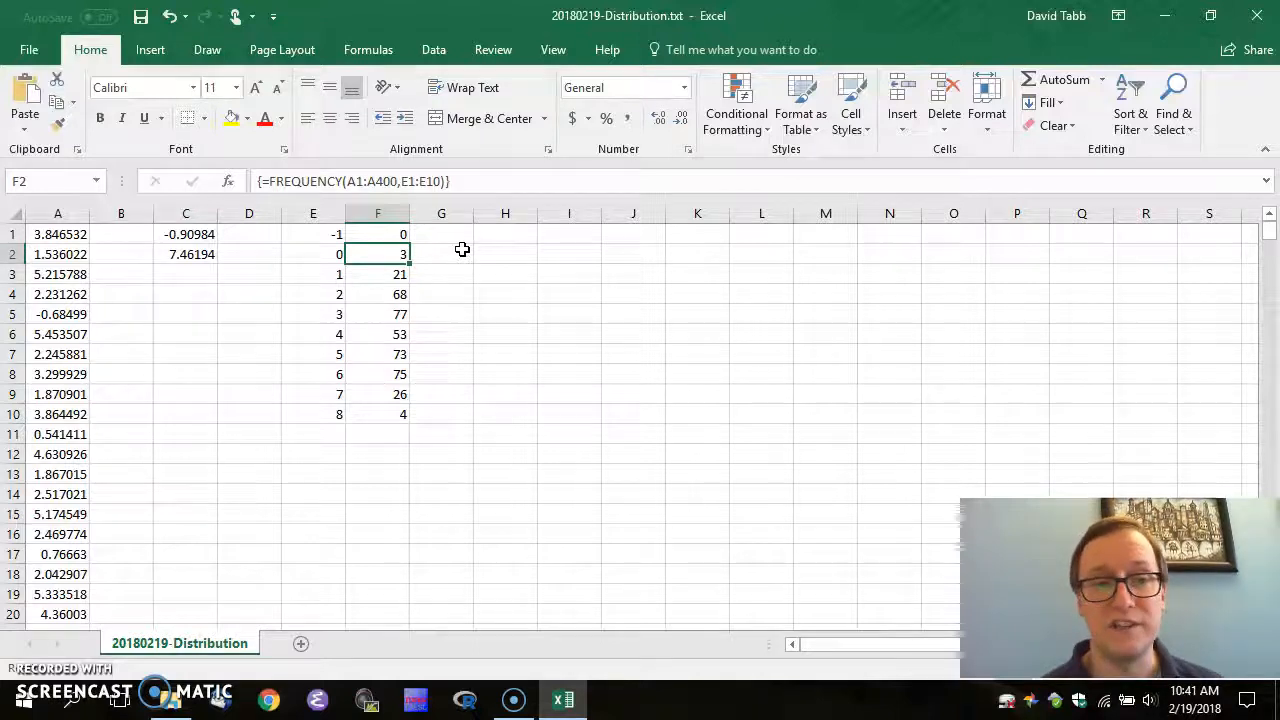
key(Up)
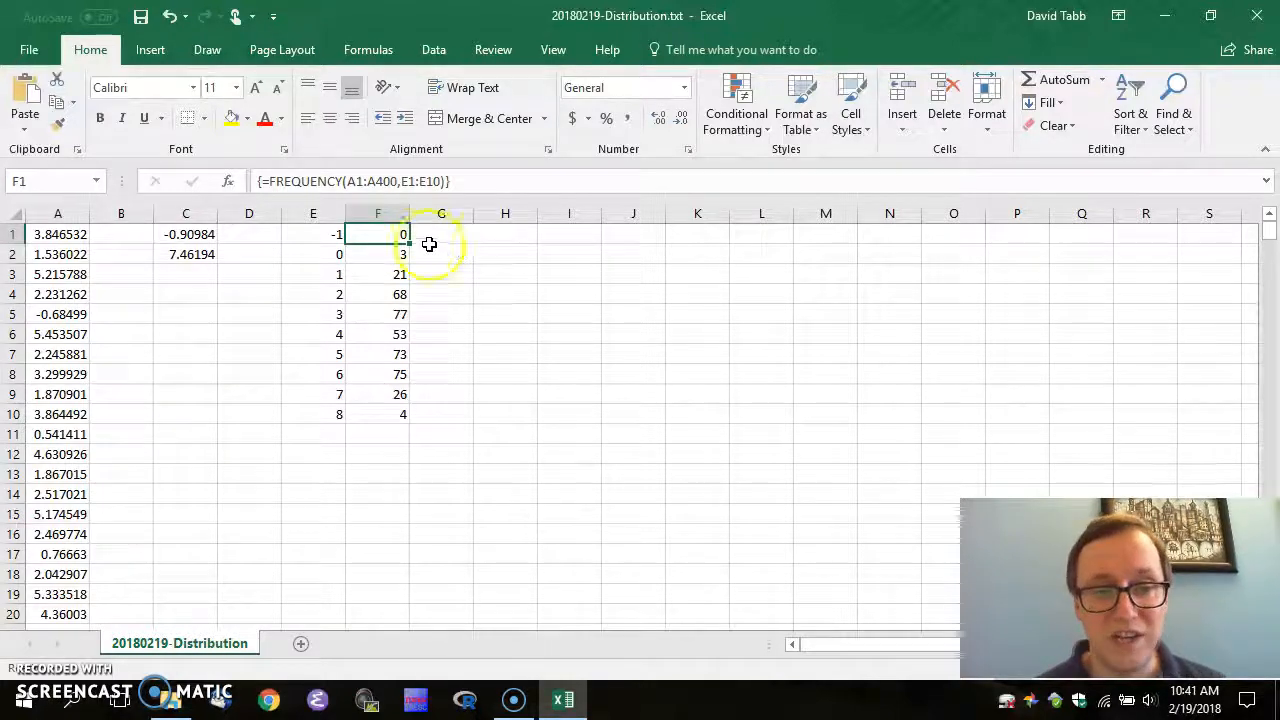
Select the counts in F2:F10
key(Down)
key(shift+Down)
key(shift+Down)
key(shift+Down)
key(shift+Down)
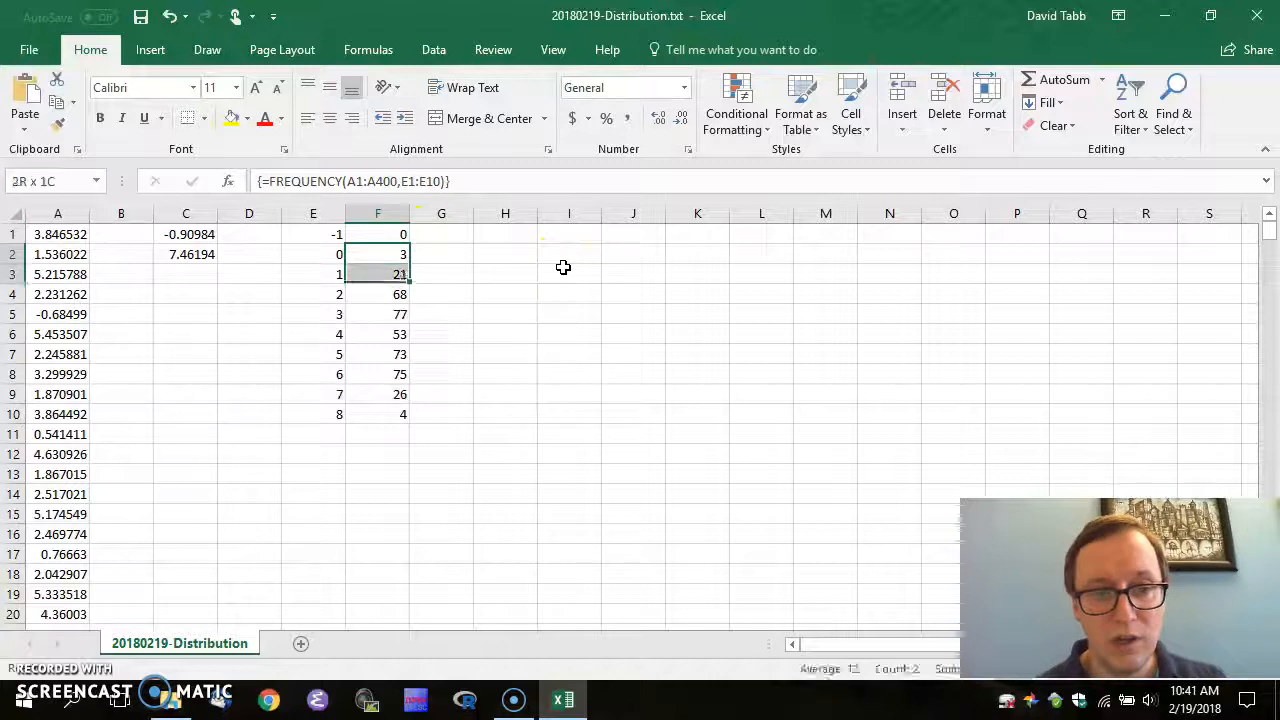
key(shift+Down)
key(shift+Down)
key(shift+Down)
key(shift+Down)
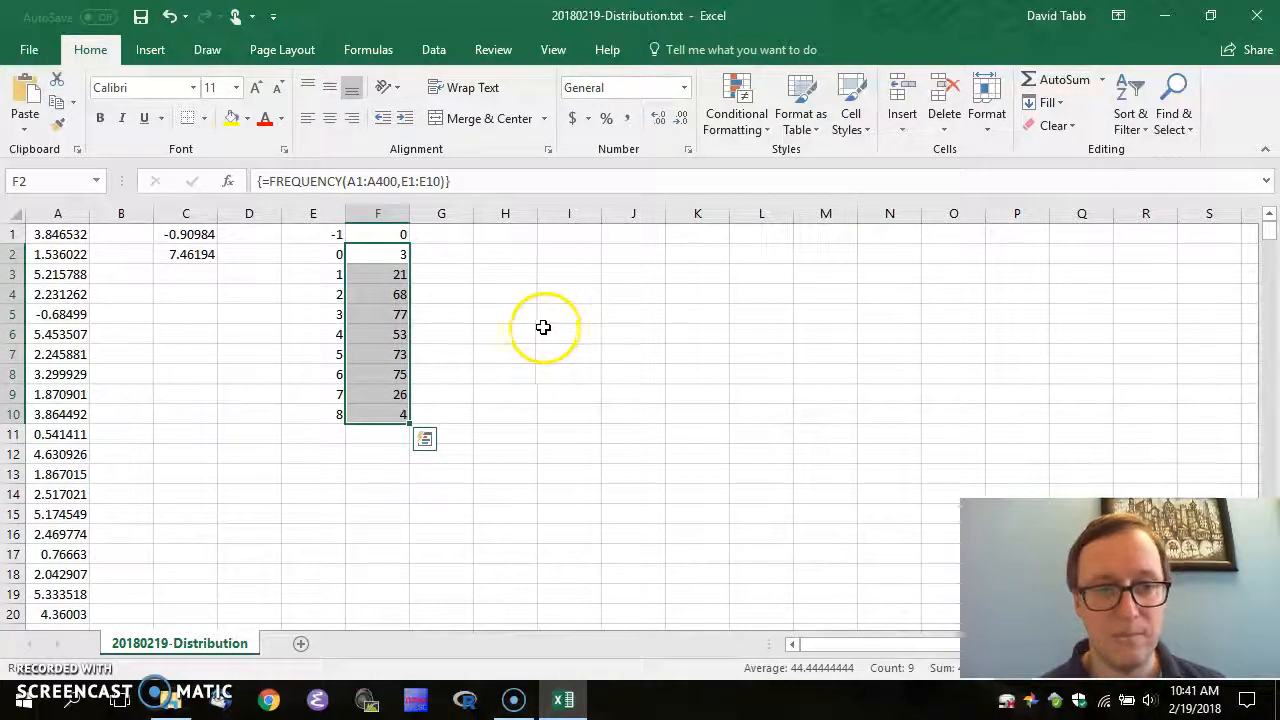
Insert a clustered column chart of F2:F10 and move it up beside the data
click(152, 52)
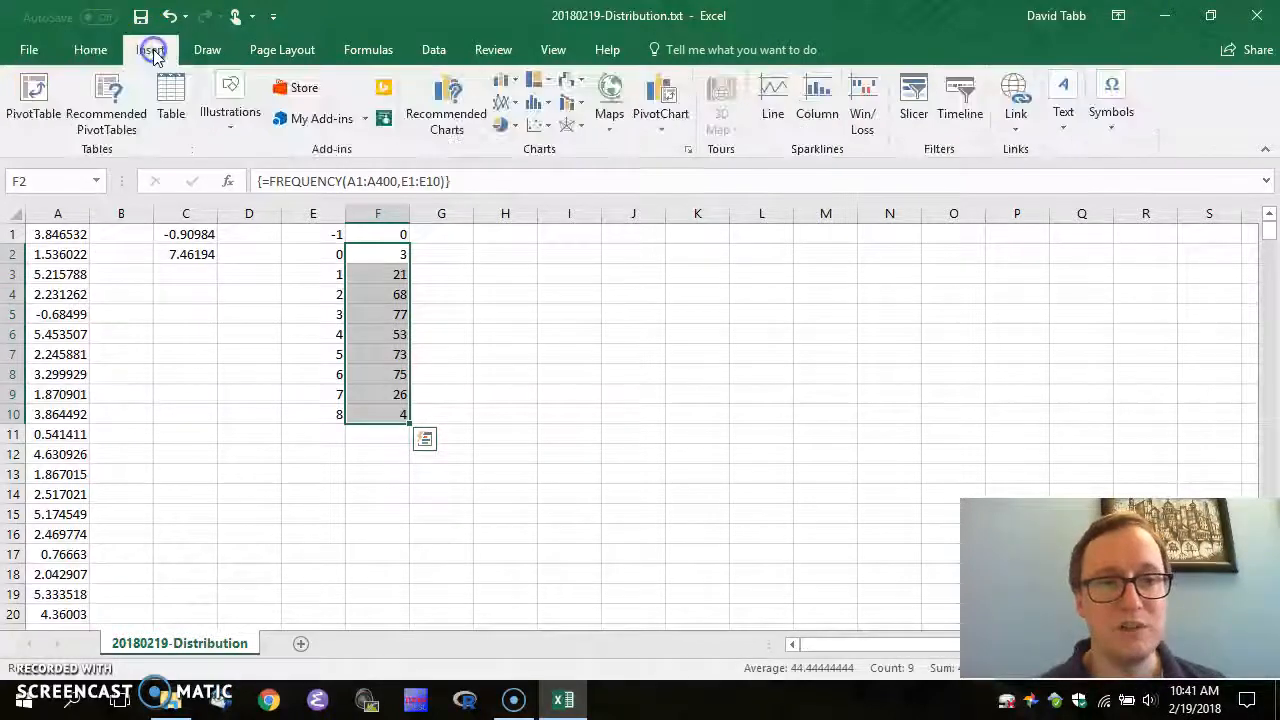
click(507, 83)
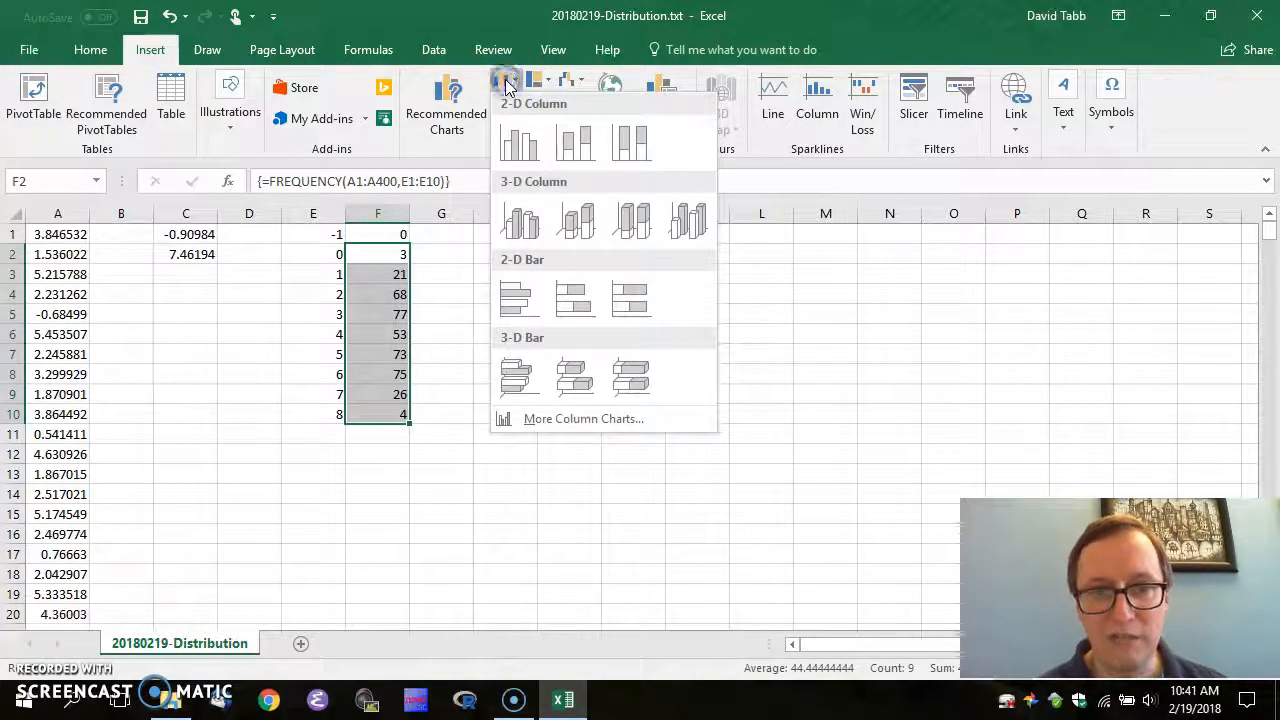
click(518, 142)
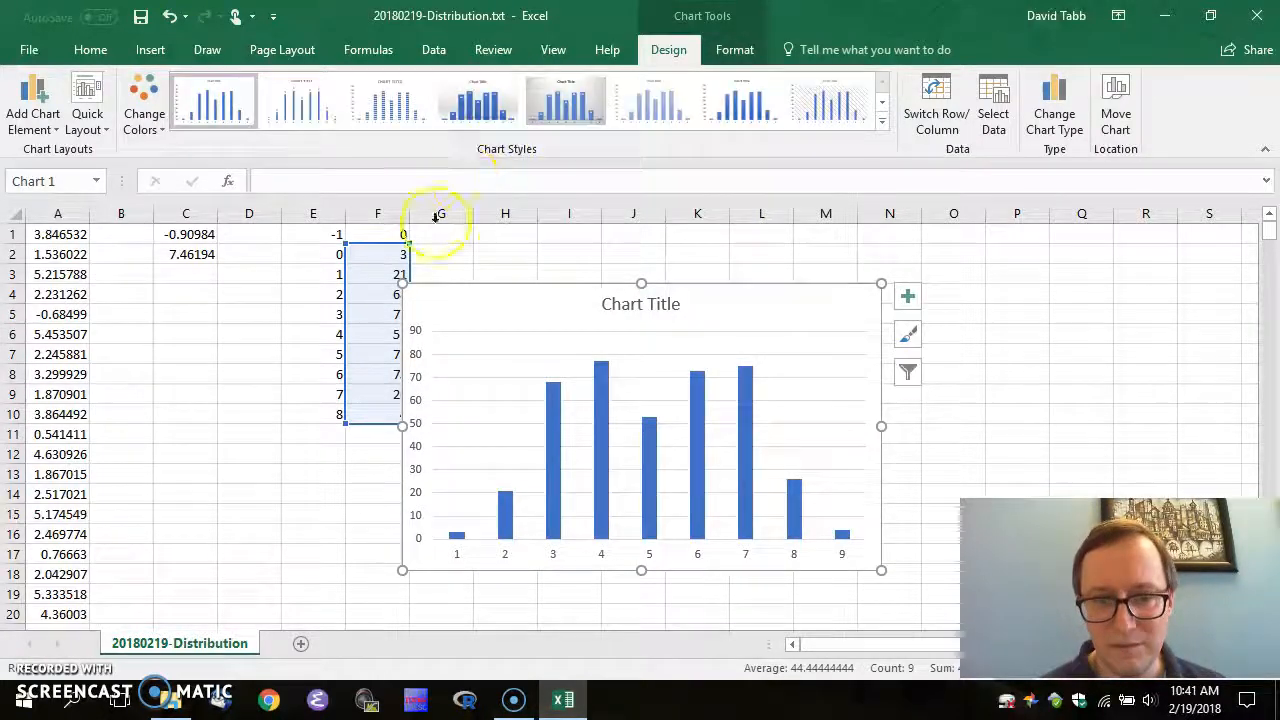
drag(444, 295, 508, 250)
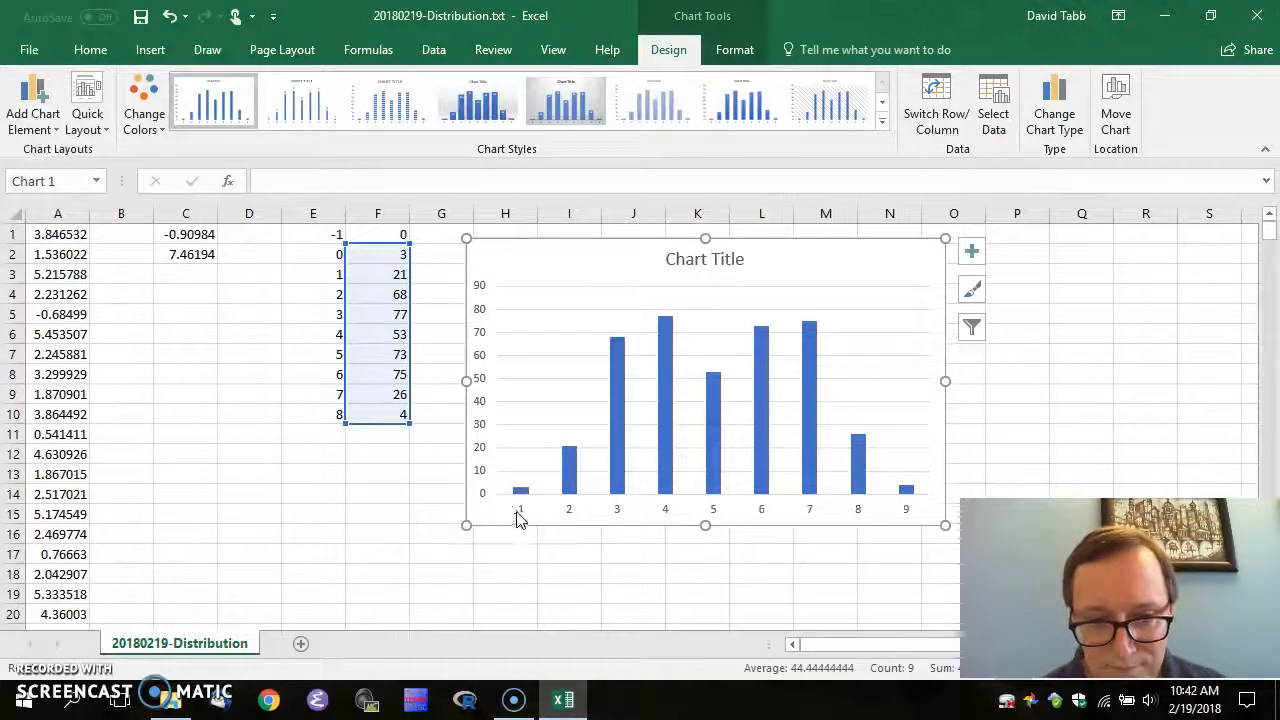
Set the chart's horizontal axis labels to the bin values in E2:E10, showing 0–8
right_click(583, 372)
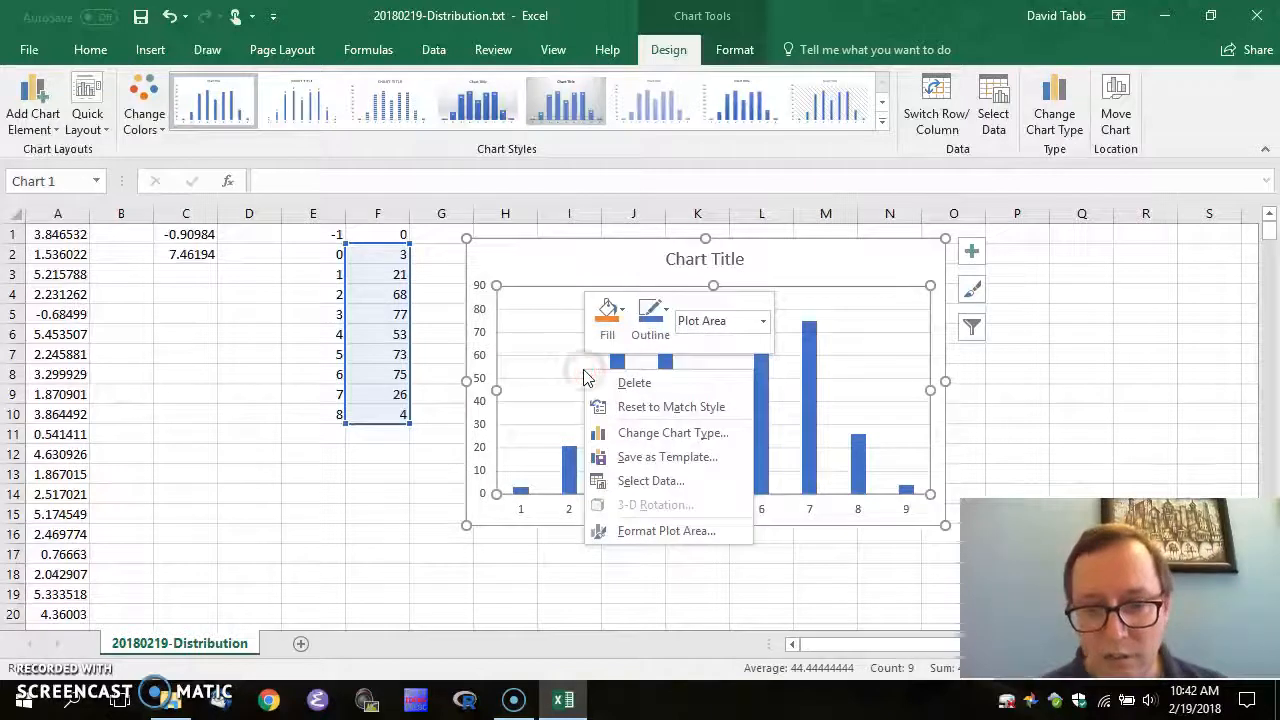
click(648, 484)
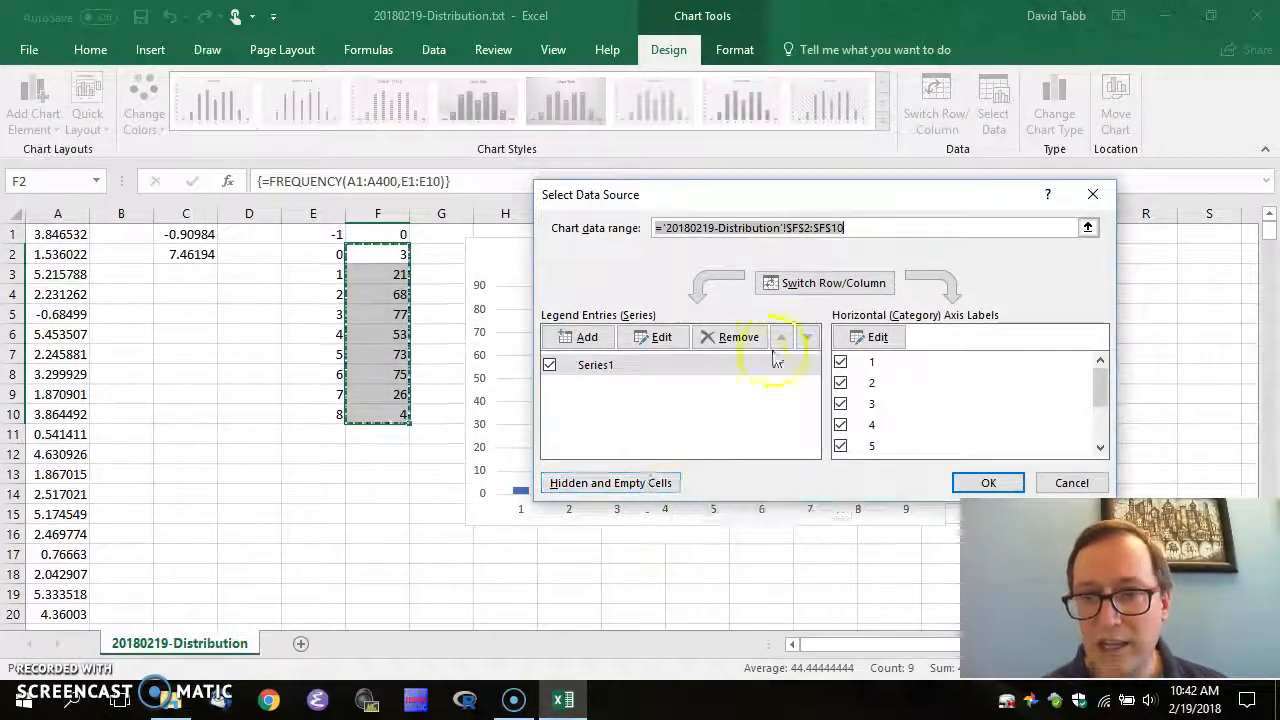
click(876, 340)
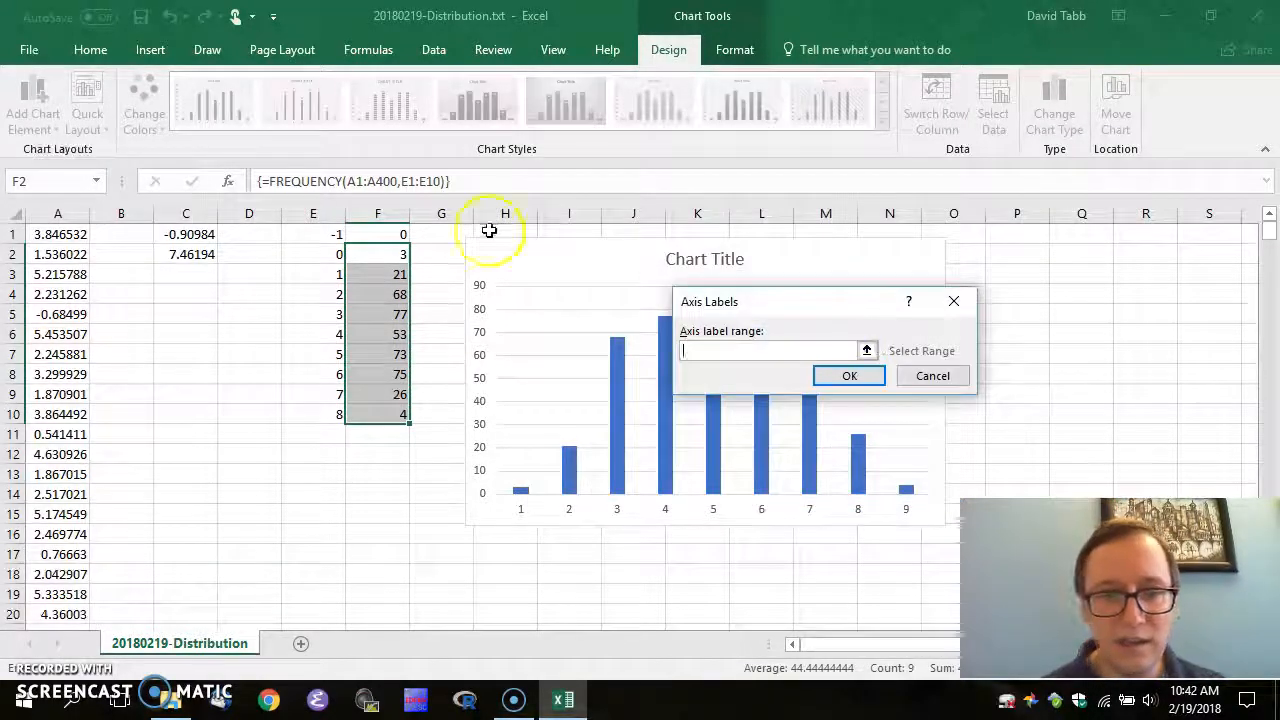
drag(333, 256, 327, 411)
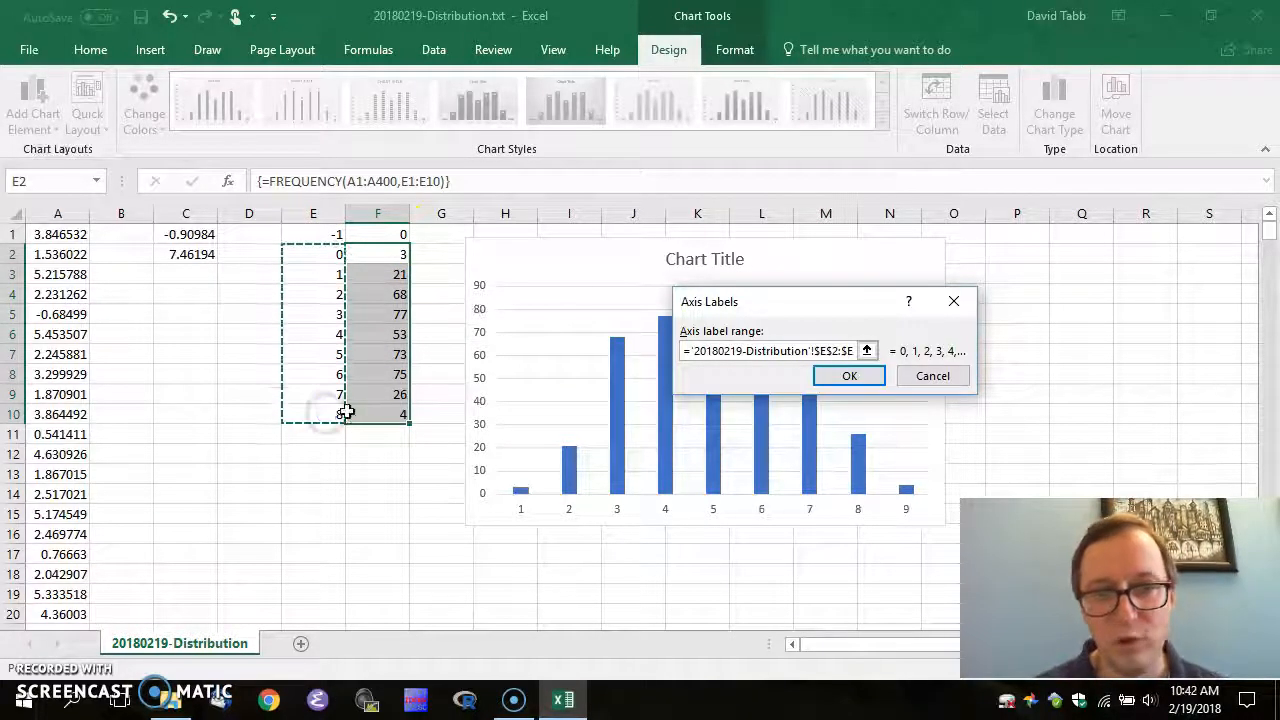
click(849, 377)
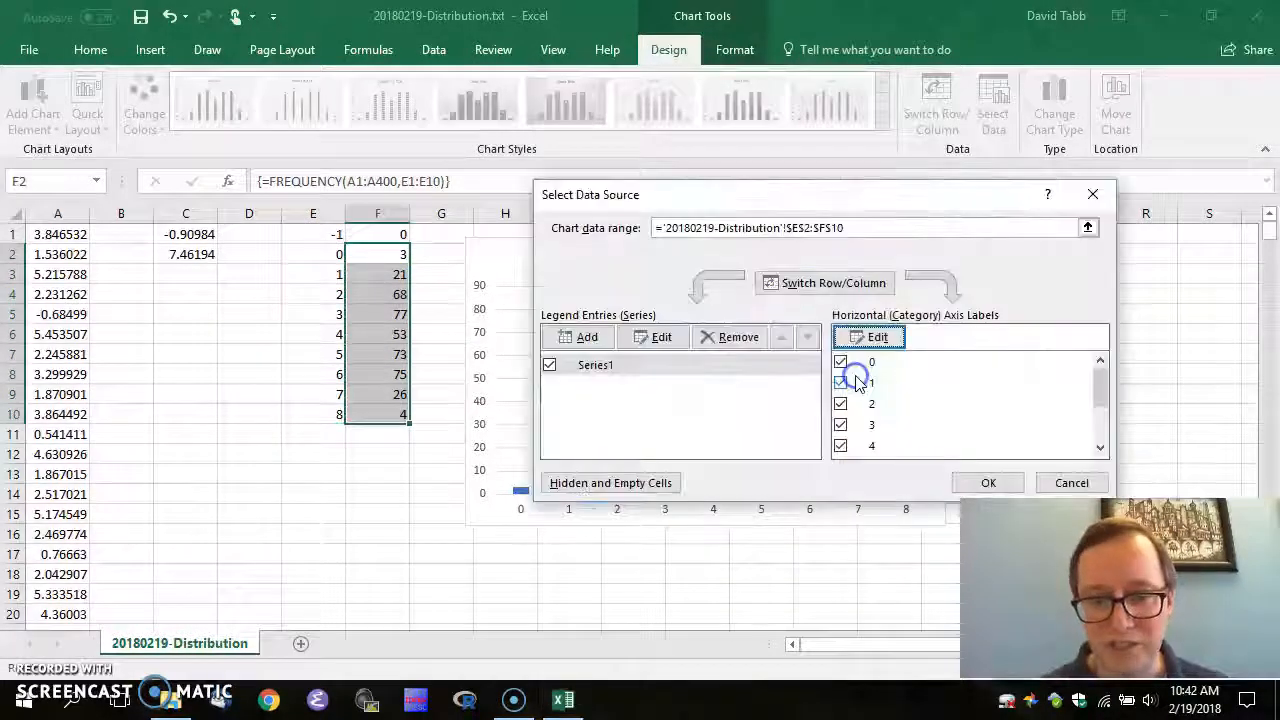
click(983, 486)
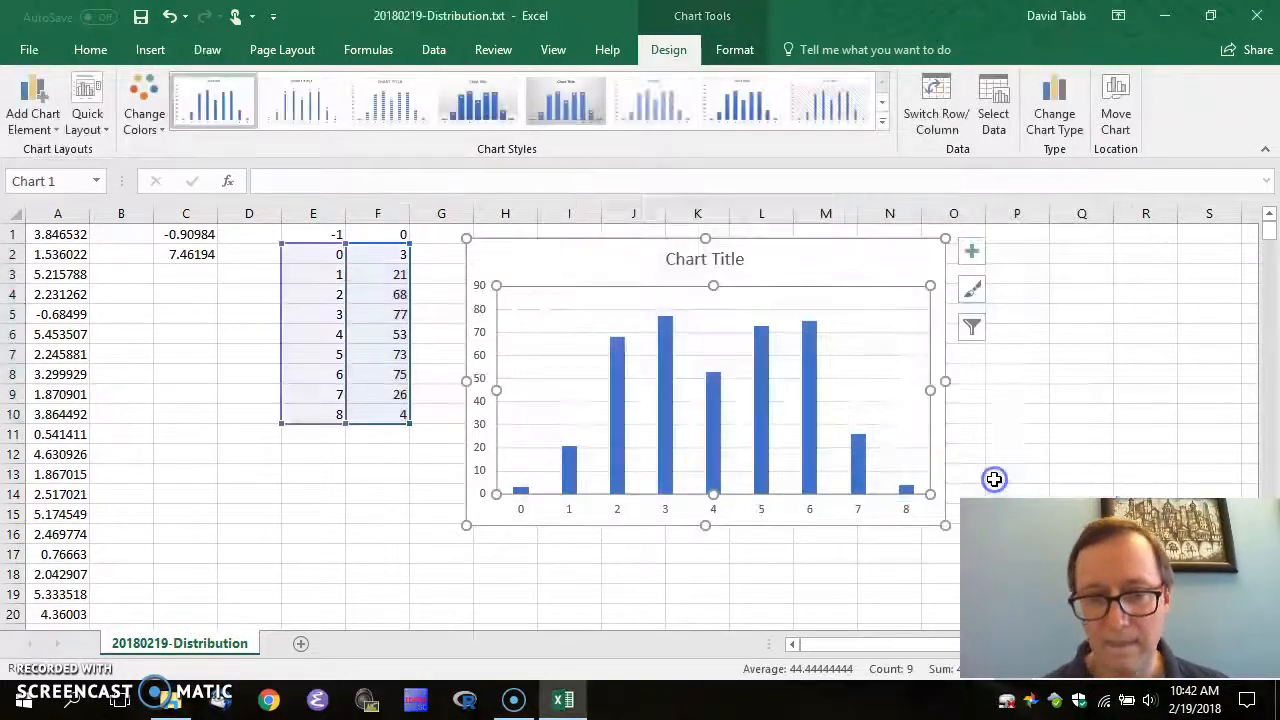
click(500, 556)
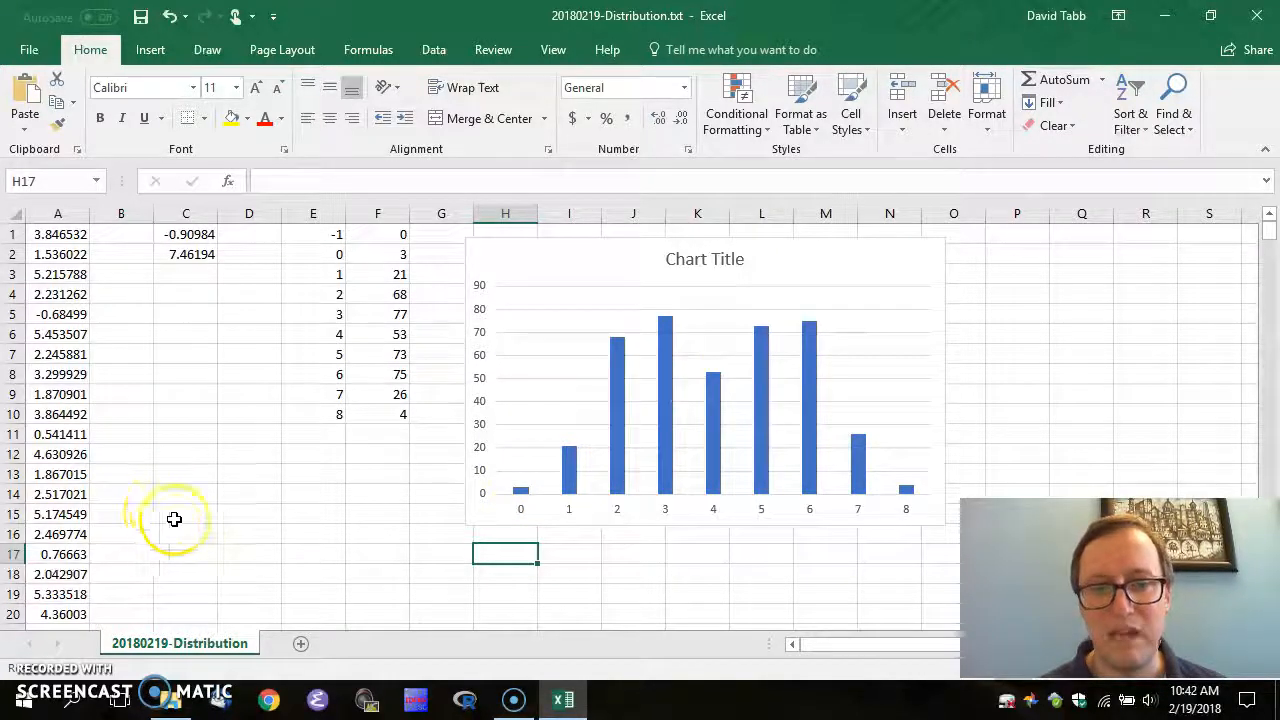
Reopen a fresh 20180219-Distribution.txt from Biostat-Prac in Excel, showing only column A's raw values
click(349, 458)
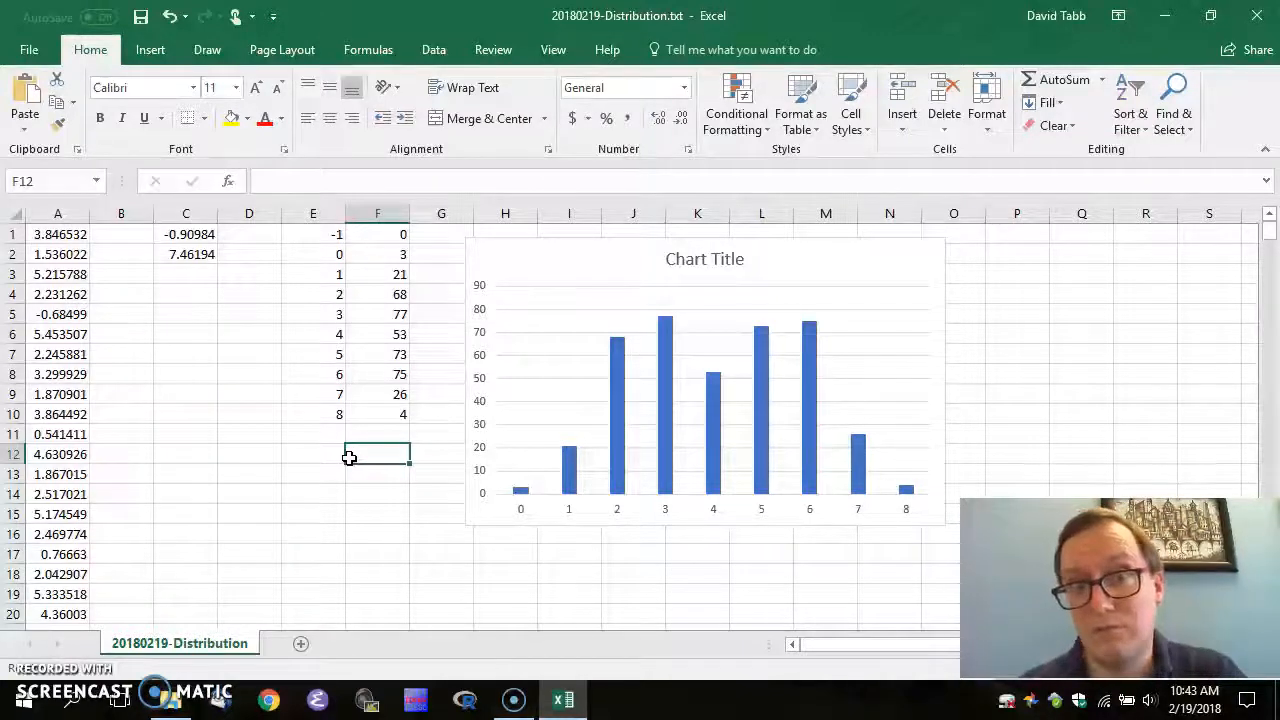
mouse_move(668, 333)
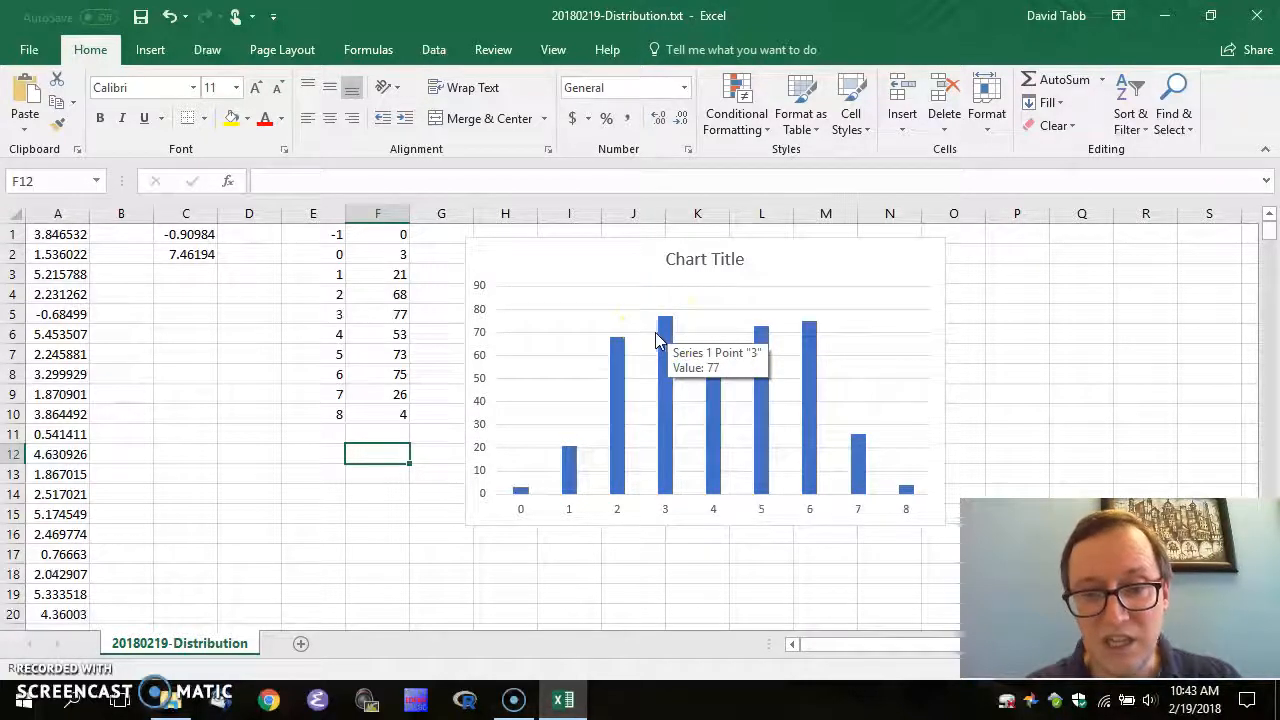
click(808, 338)
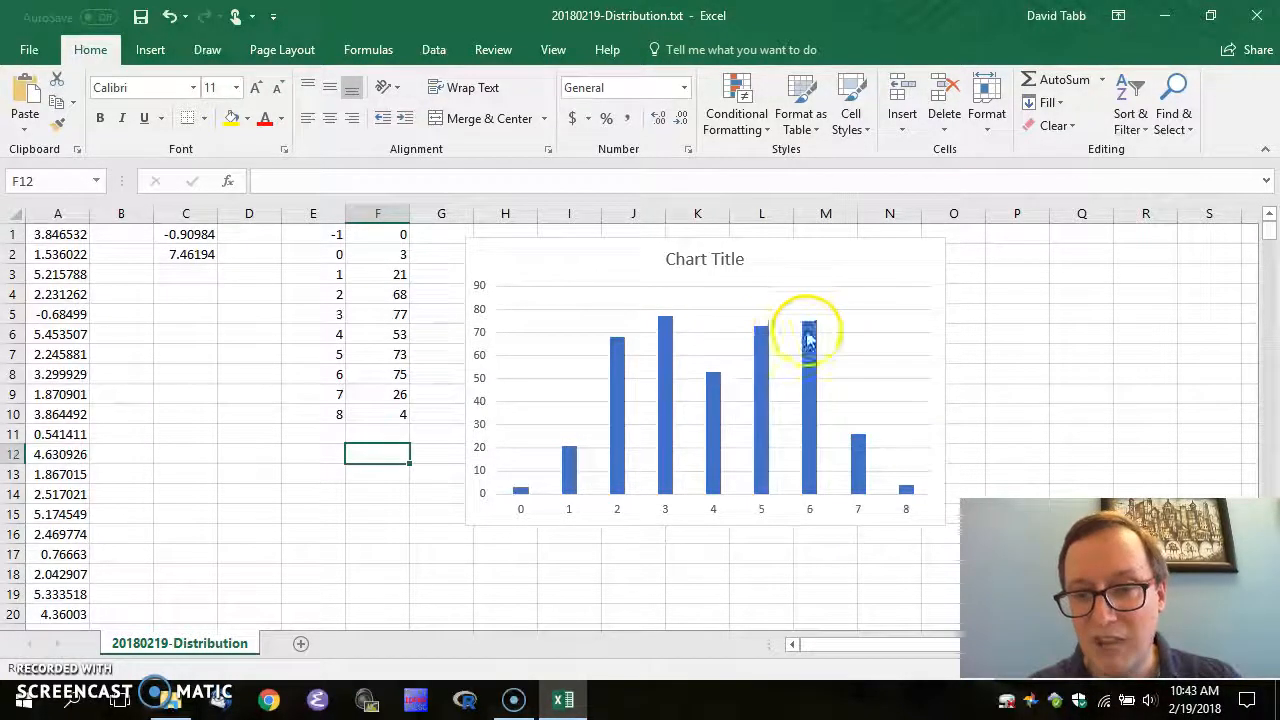
mouse_move(799, 338)
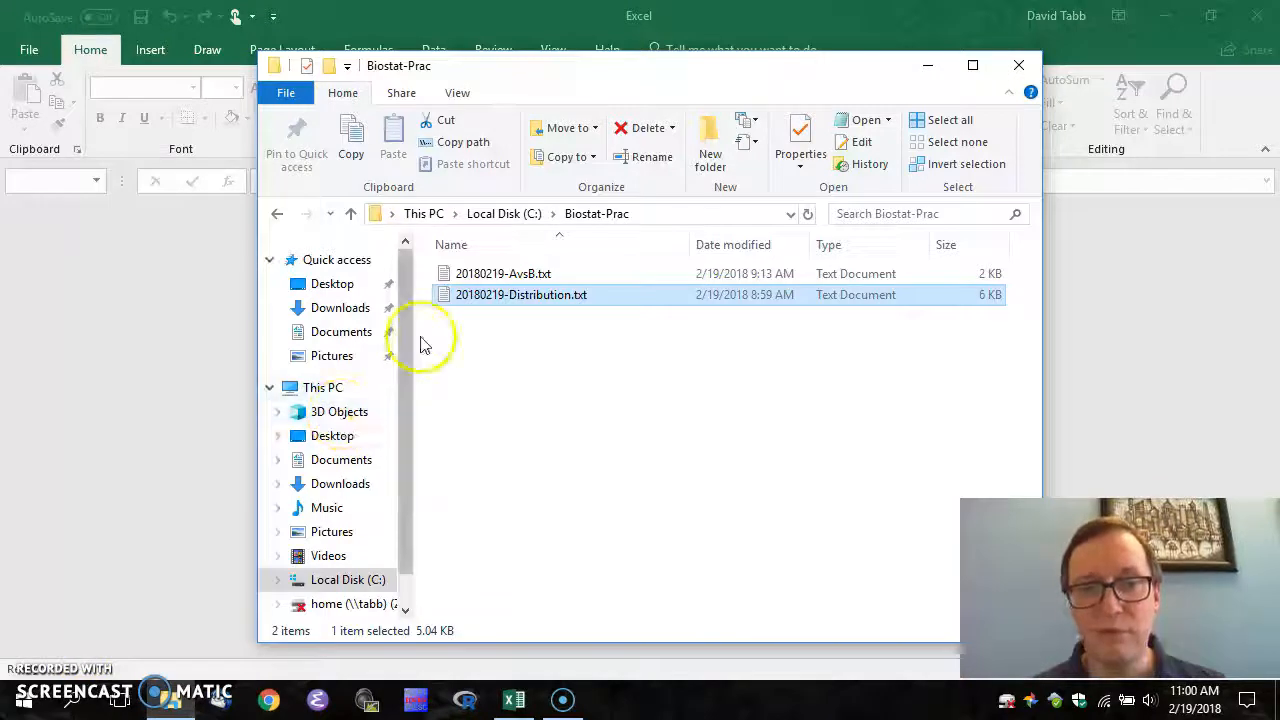
drag(460, 293, 120, 273)
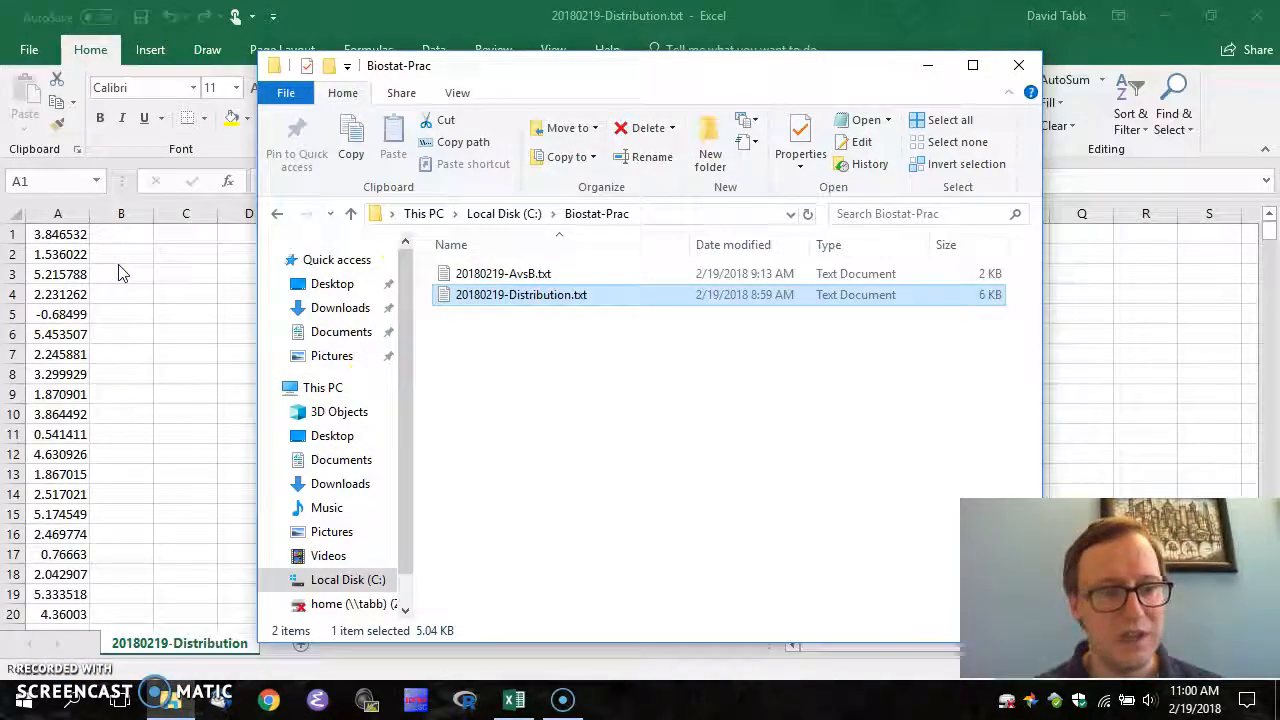
key(Down)
key(Down)
key(Down)
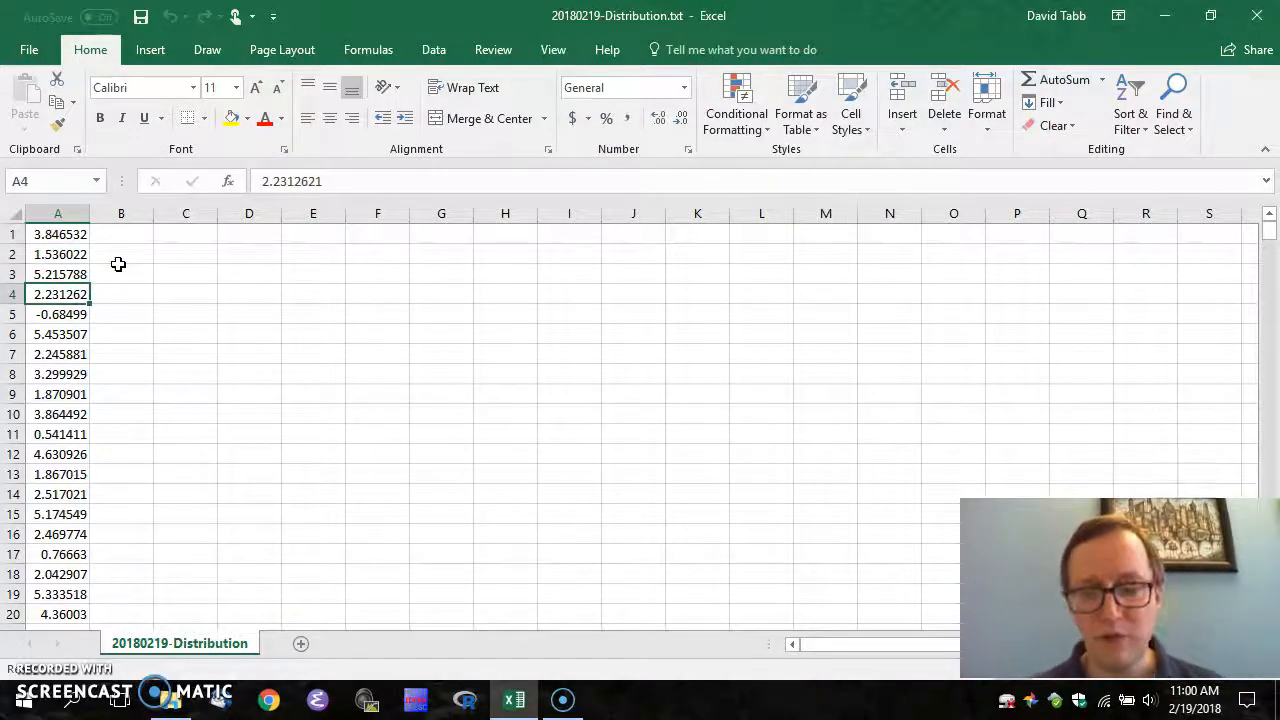
Enter bin values -1, 0, 1, 2, 3 in C1:C5 beside the column A data
key(ctrl+Down)
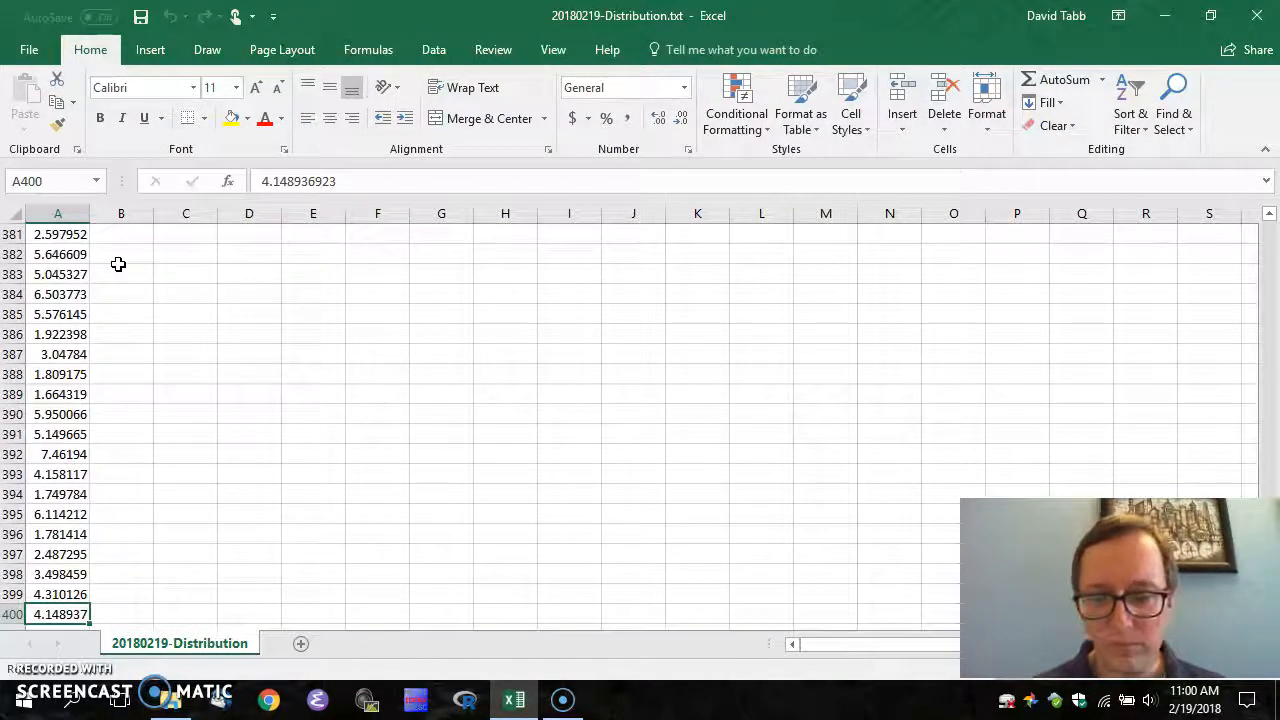
key(ctrl+Up)
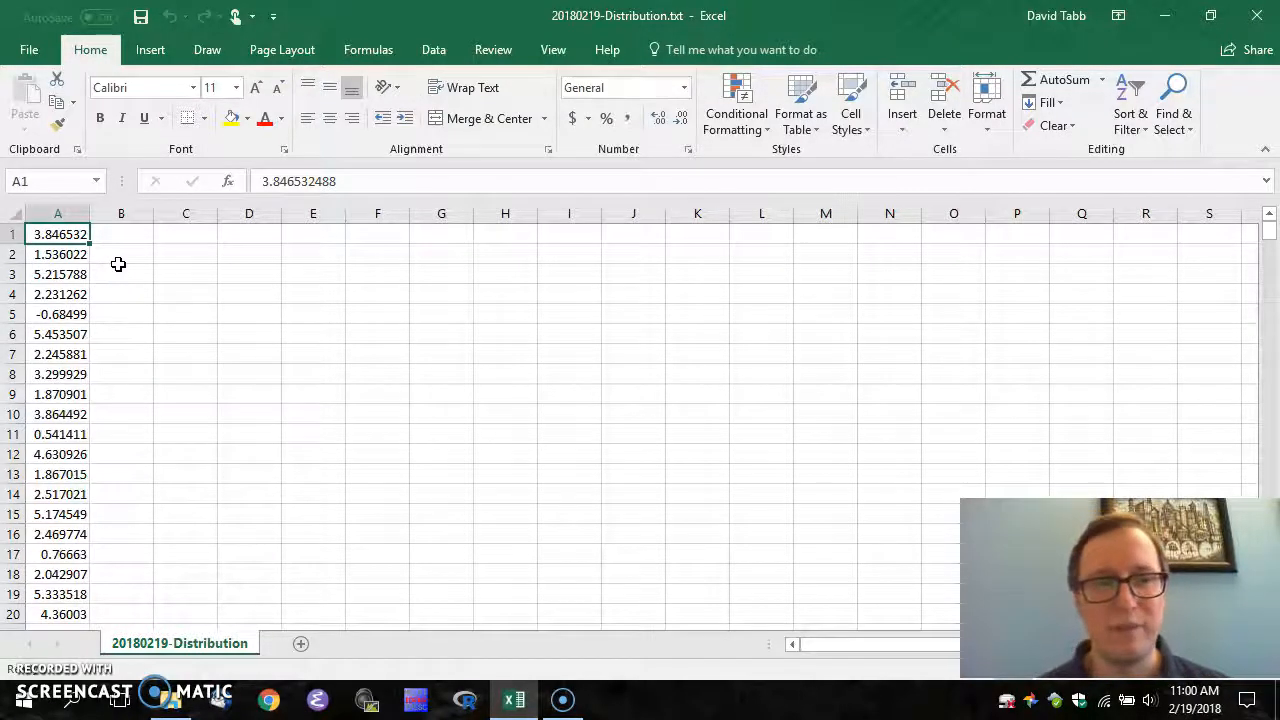
key(Right)
key(Right)
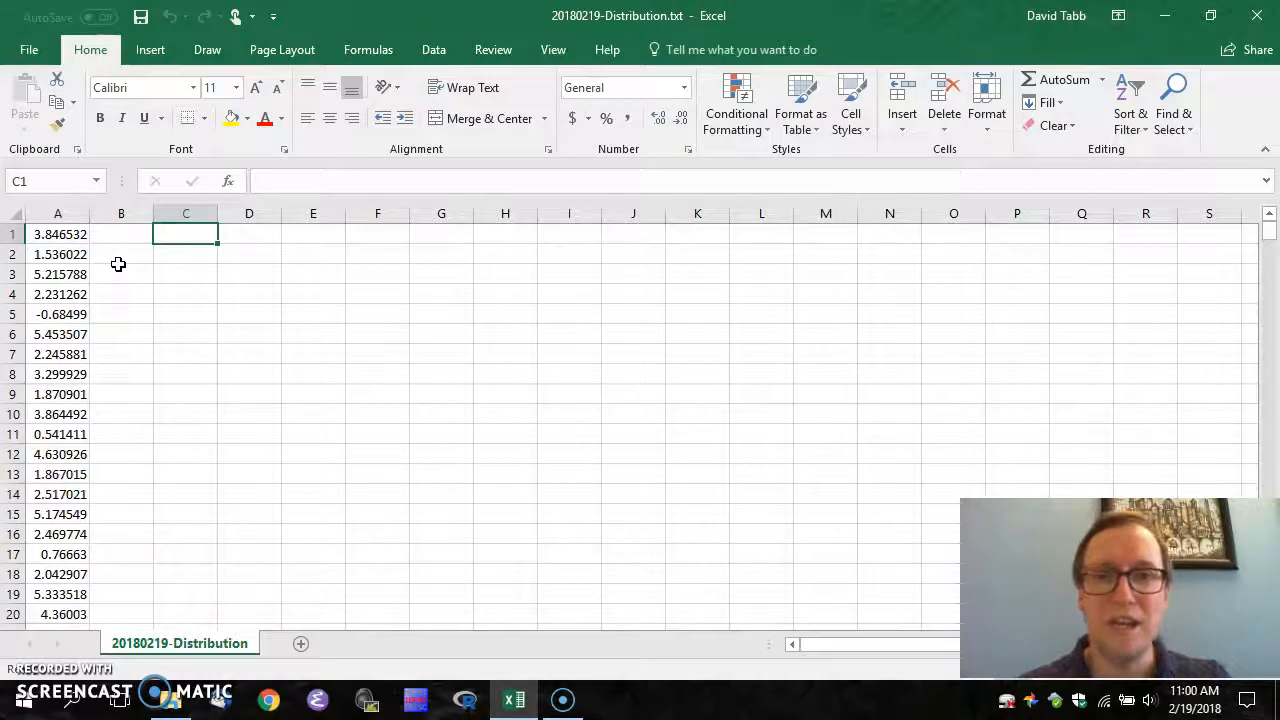
text(-1)
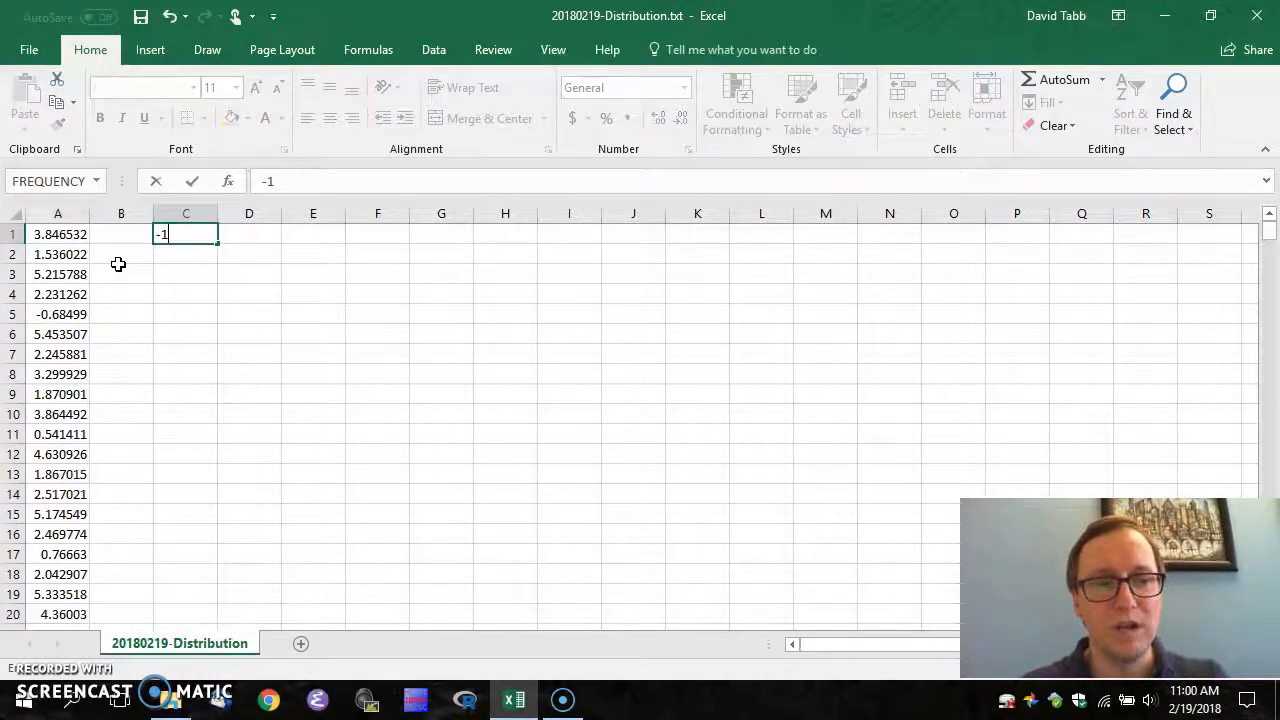
key(Return)
text(0)
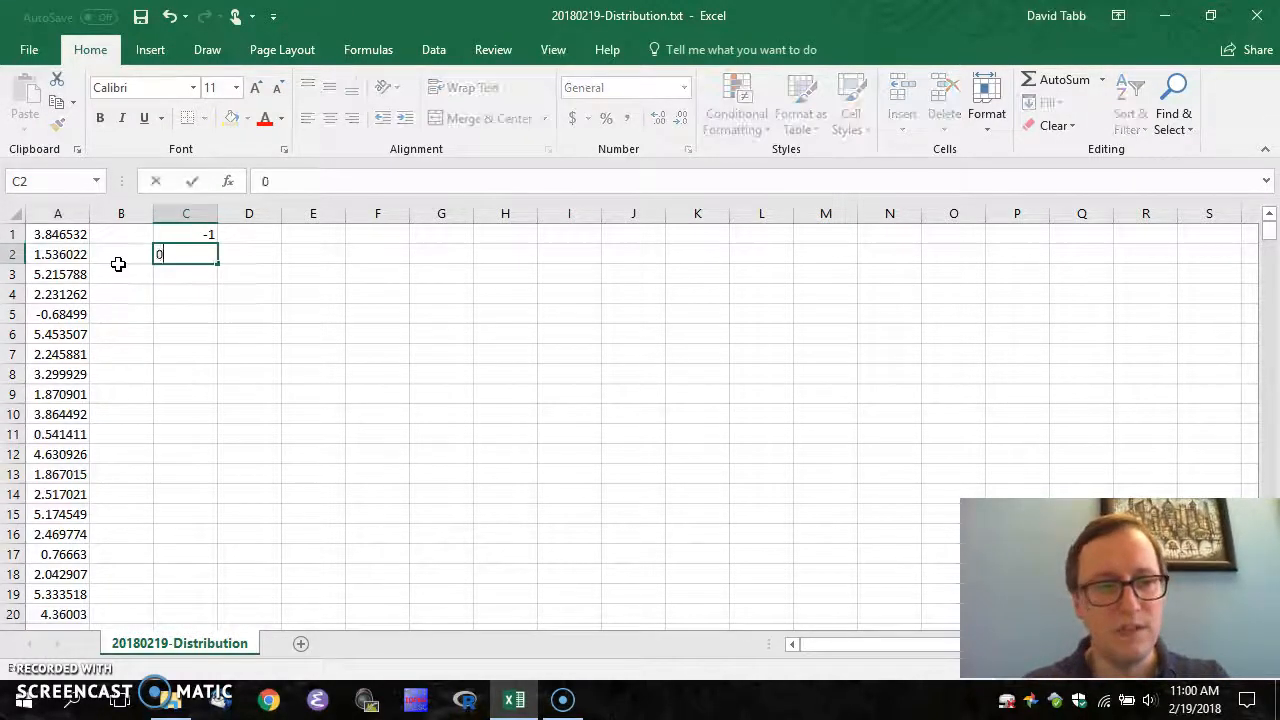
key(Return)
text(1)
key(Return)
text(2)
key(Return)
text(3)
key(Return)
Finish the bin column with 4, 5, 6, 7, 8 in C6:C10
text(4)
key(Return)
text(5)
key(Return)
text(6)
key(Return)
text(7)
key(Return)
text(8)
key(Return)
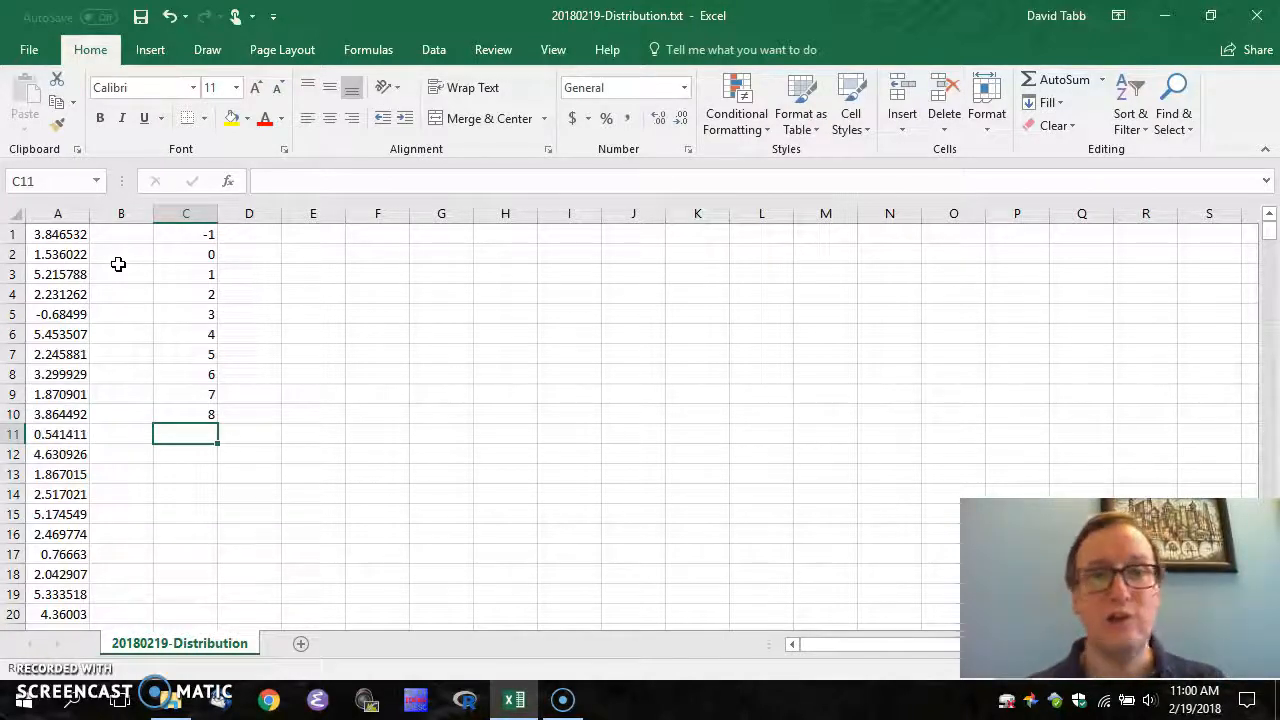
key(Up)
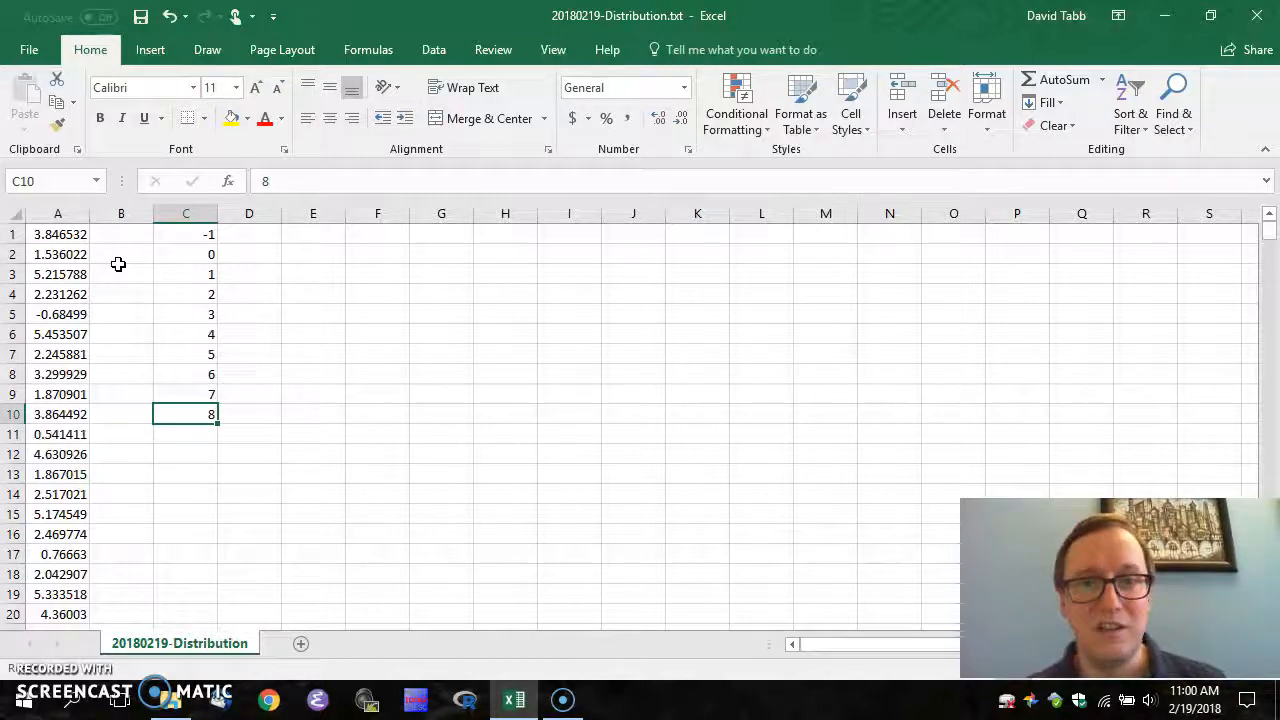
click(435, 50)
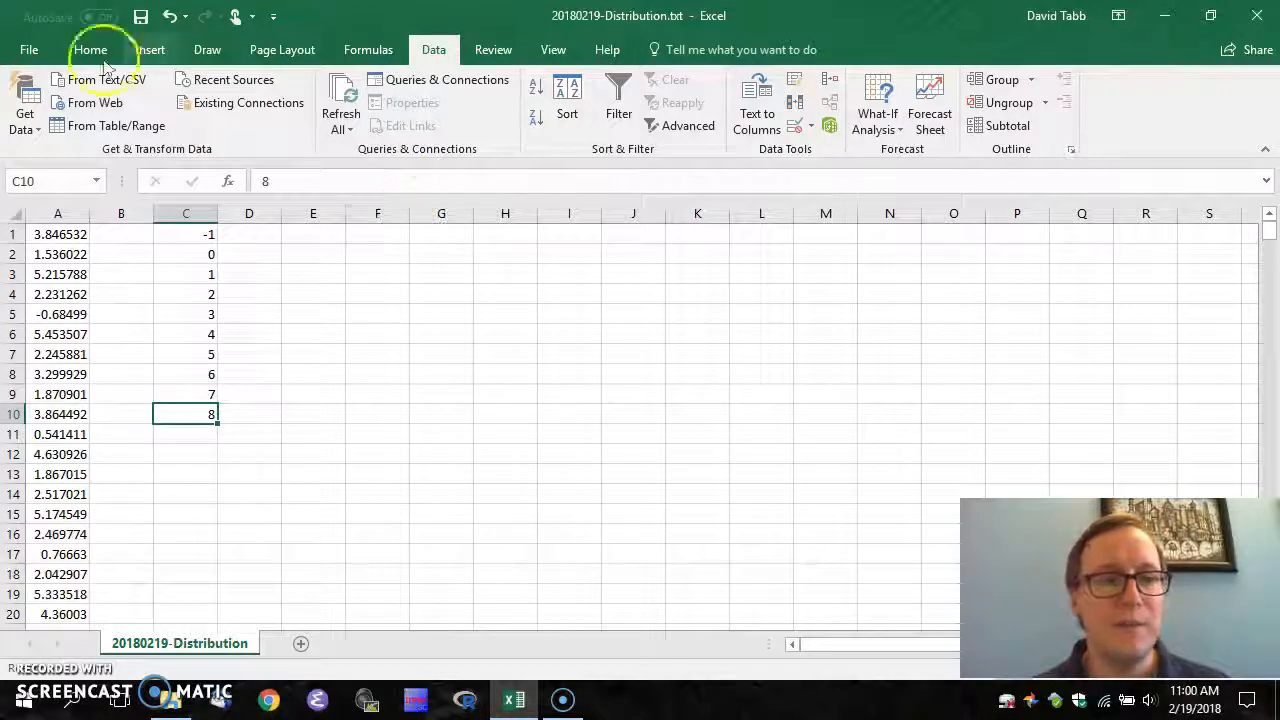
Turn on the Analysis ToolPak through File > Options > Add-ins and the Excel Add-ins manager
click(28, 49)
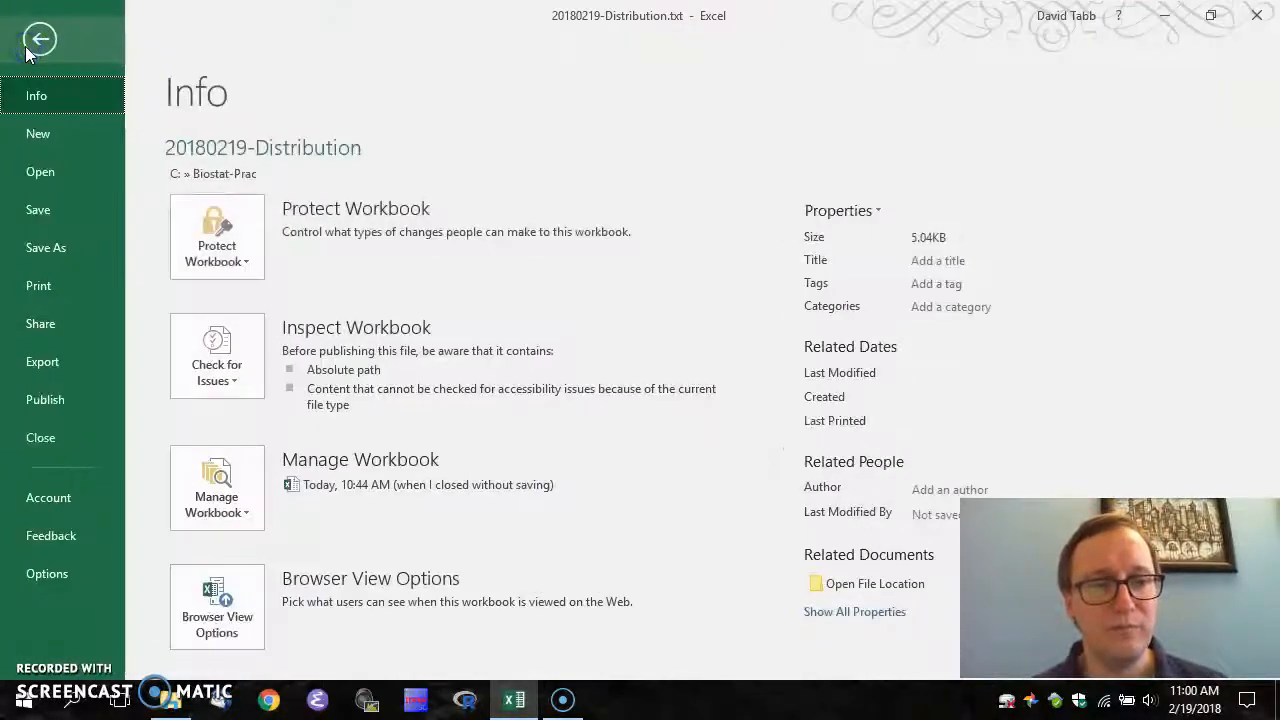
click(52, 573)
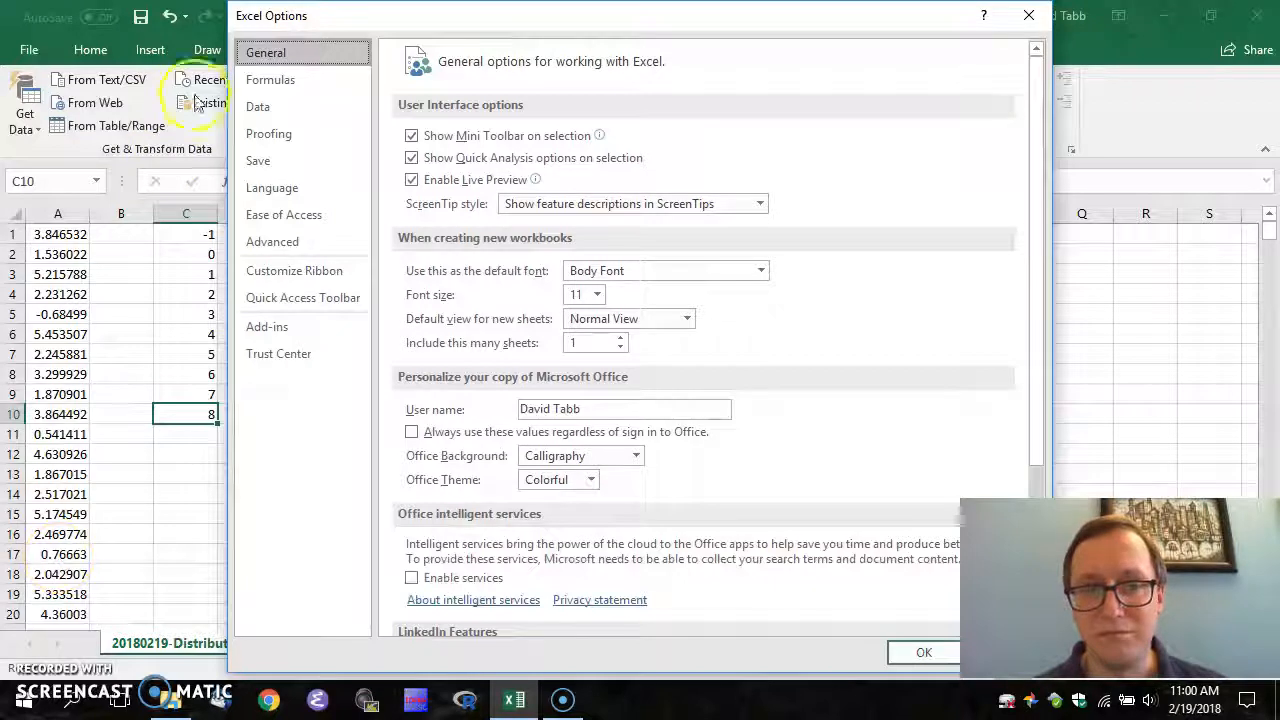
click(263, 330)
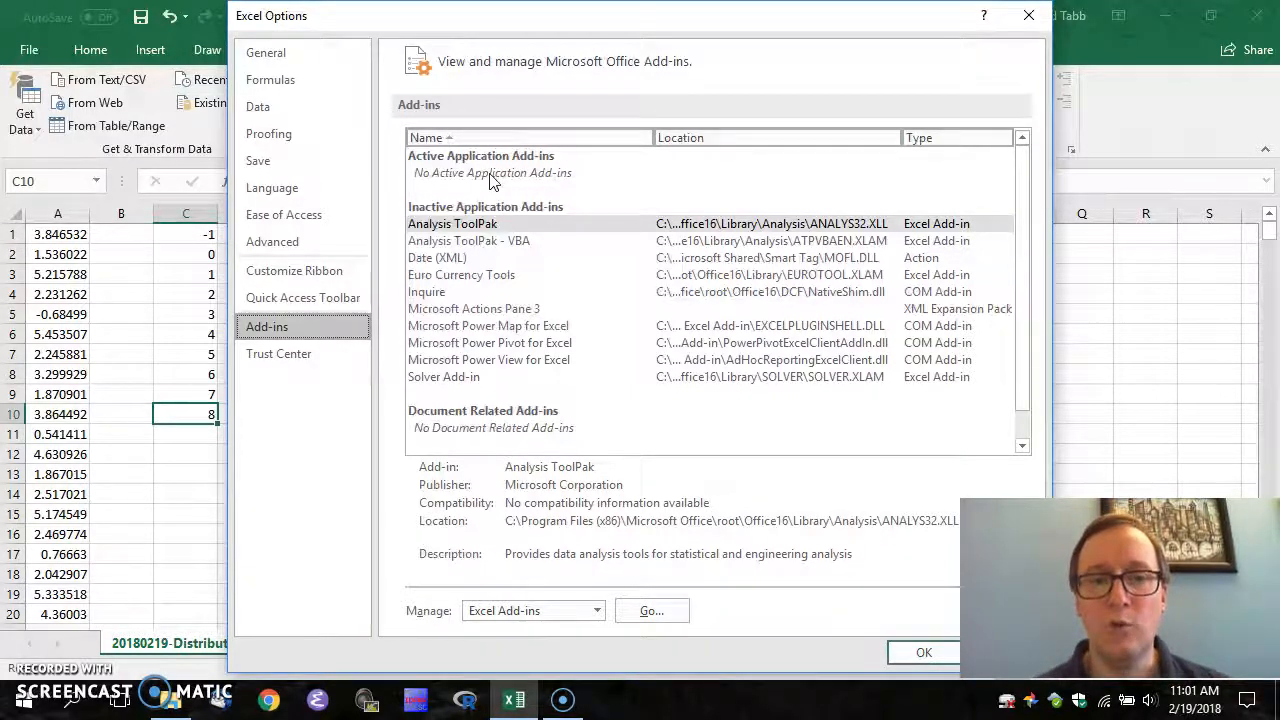
click(488, 225)
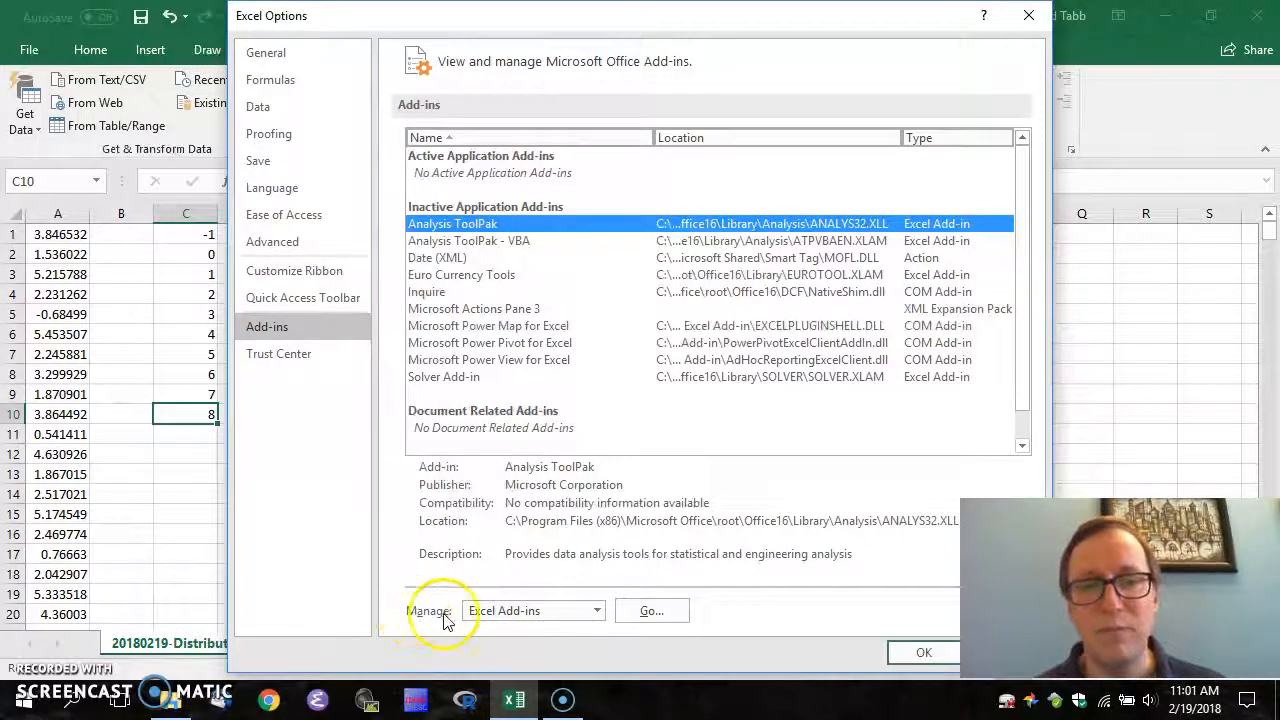
click(658, 614)
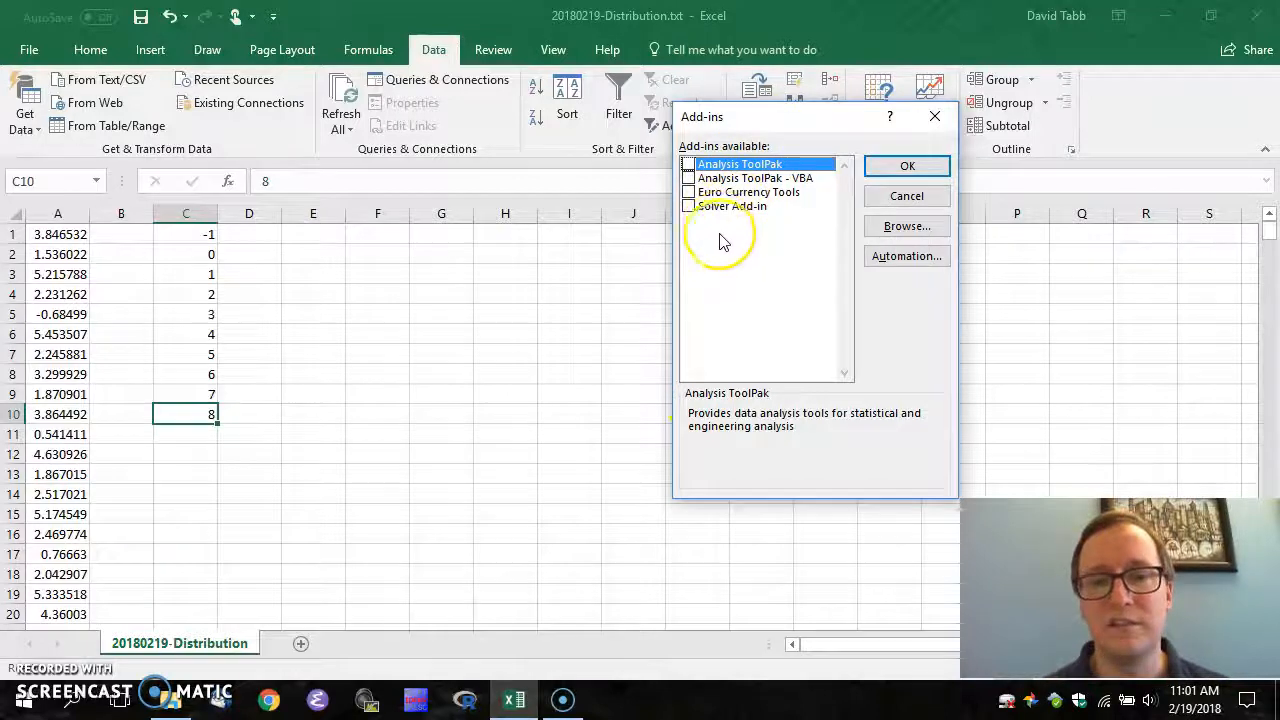
click(689, 165)
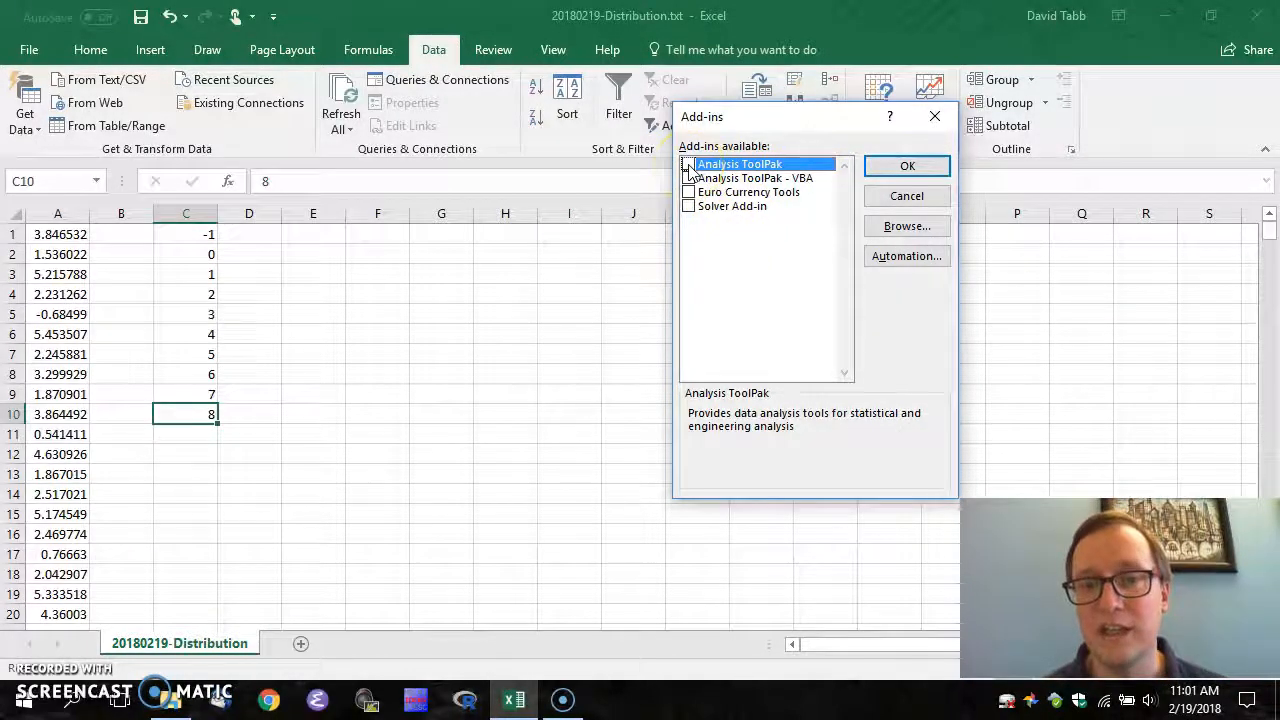
click(897, 166)
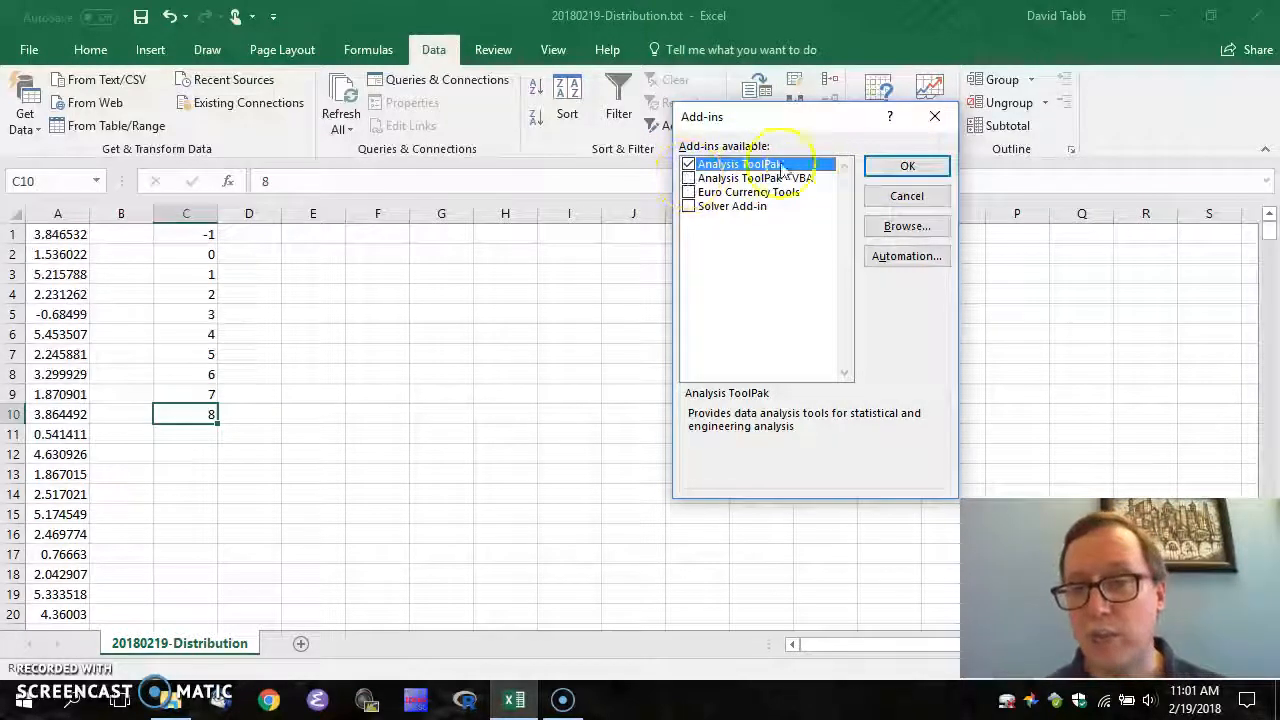
click(897, 166)
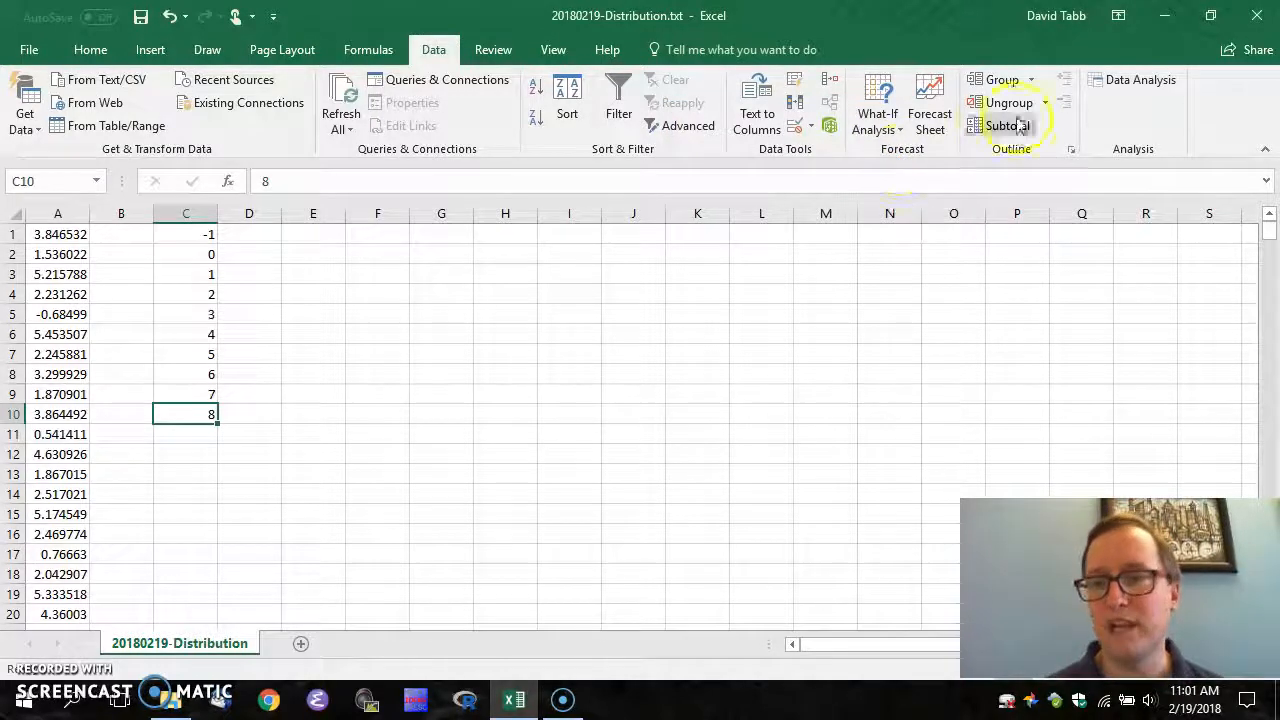
click(1130, 78)
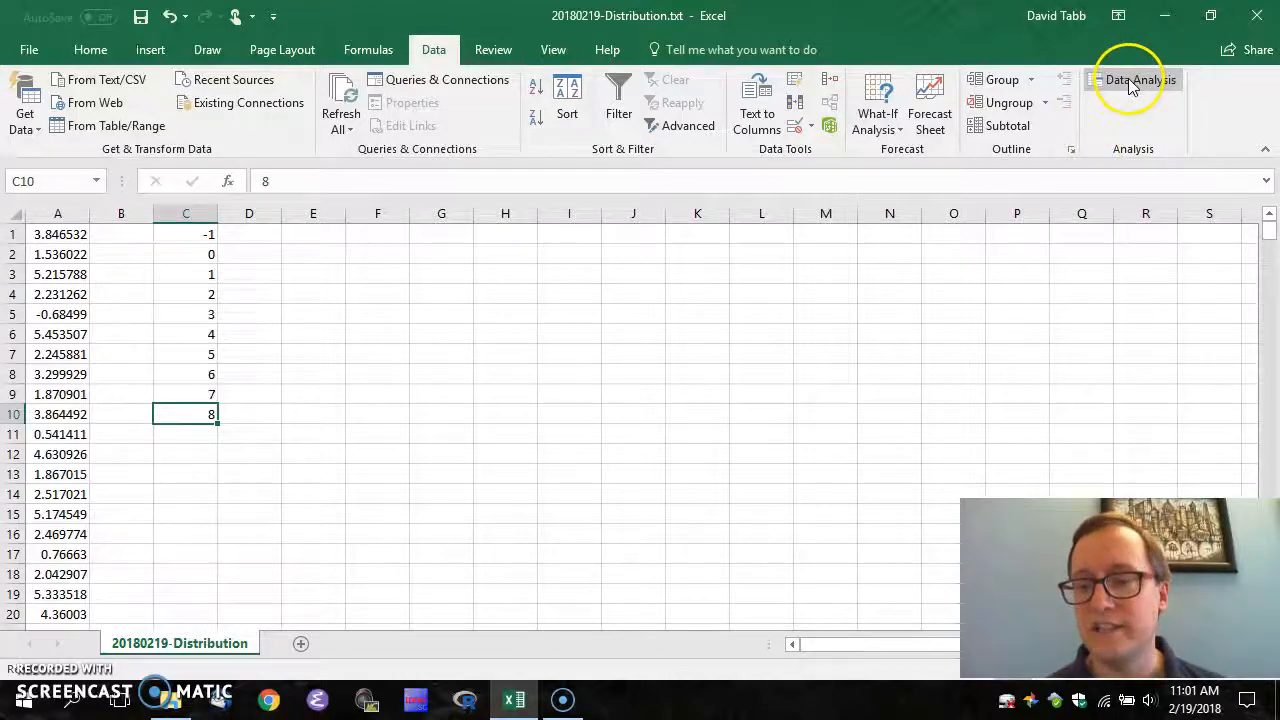
Pick Histogram from the Data Analysis tools list and confirm it
click(1128, 78)
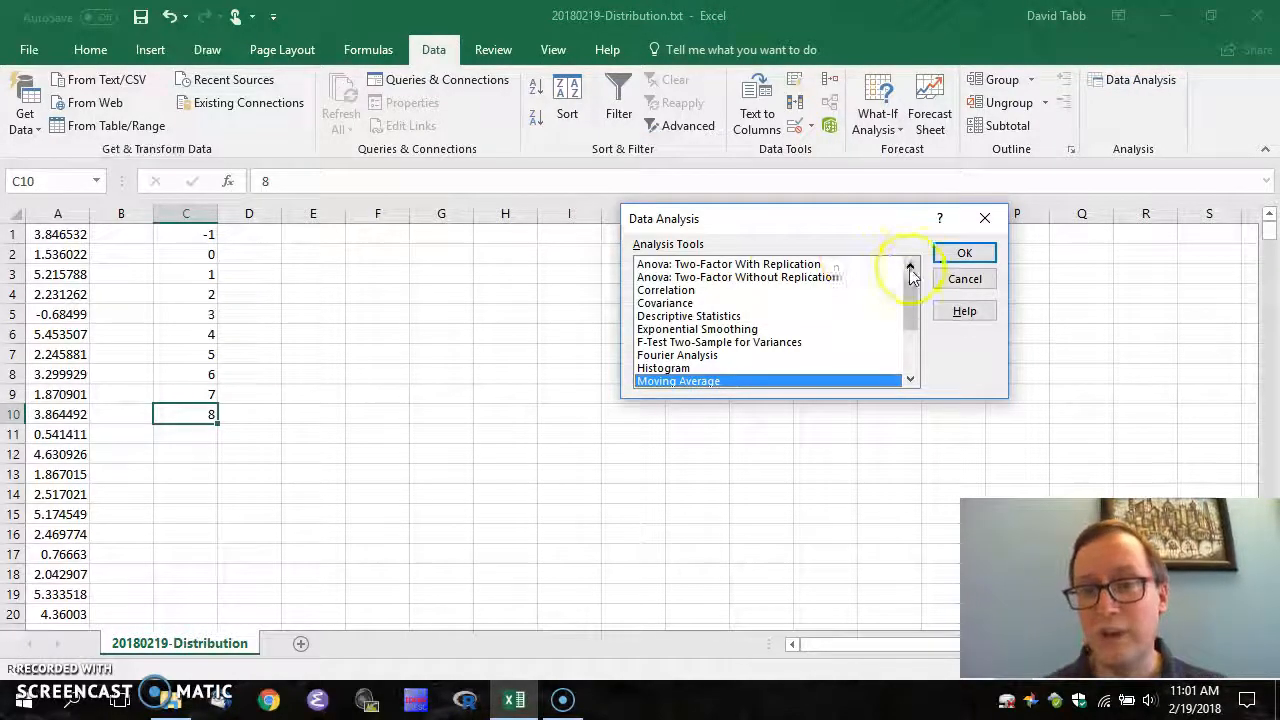
mouse_move(909, 302)
mouse_down()
mouse_move(909, 277)
mouse_move(909, 333)
mouse_move(910, 322)
mouse_up()
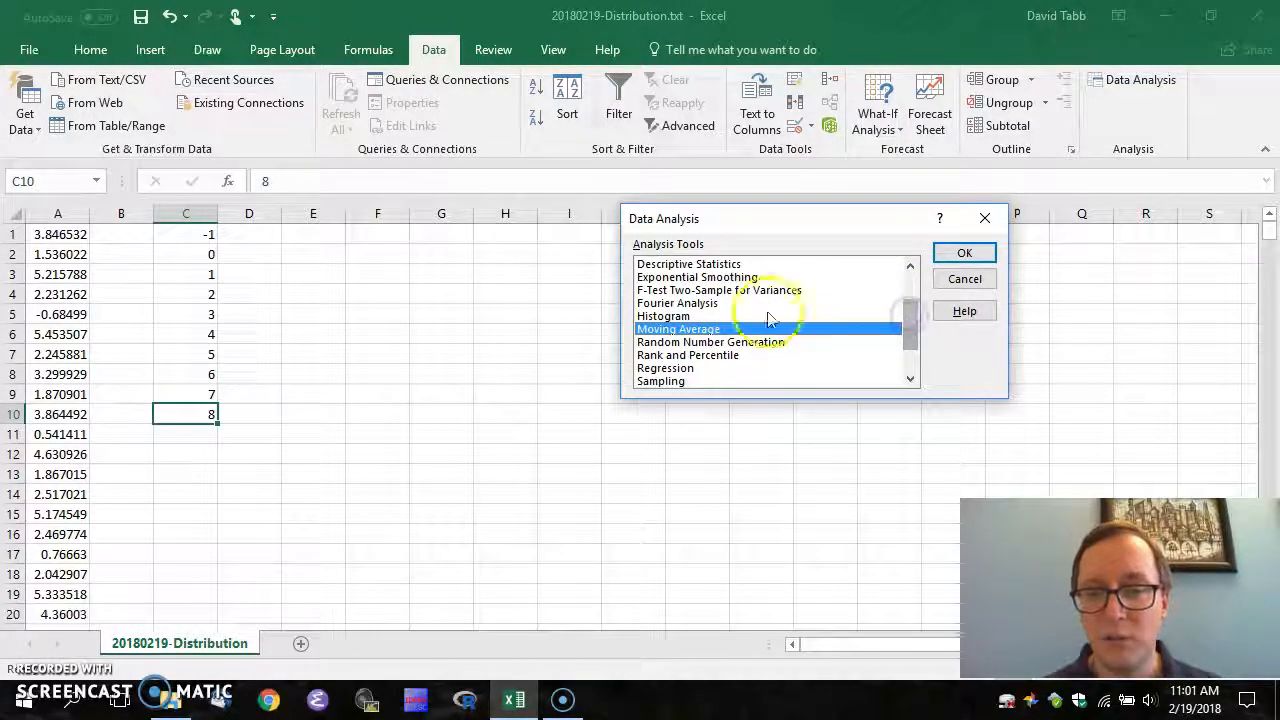
click(650, 317)
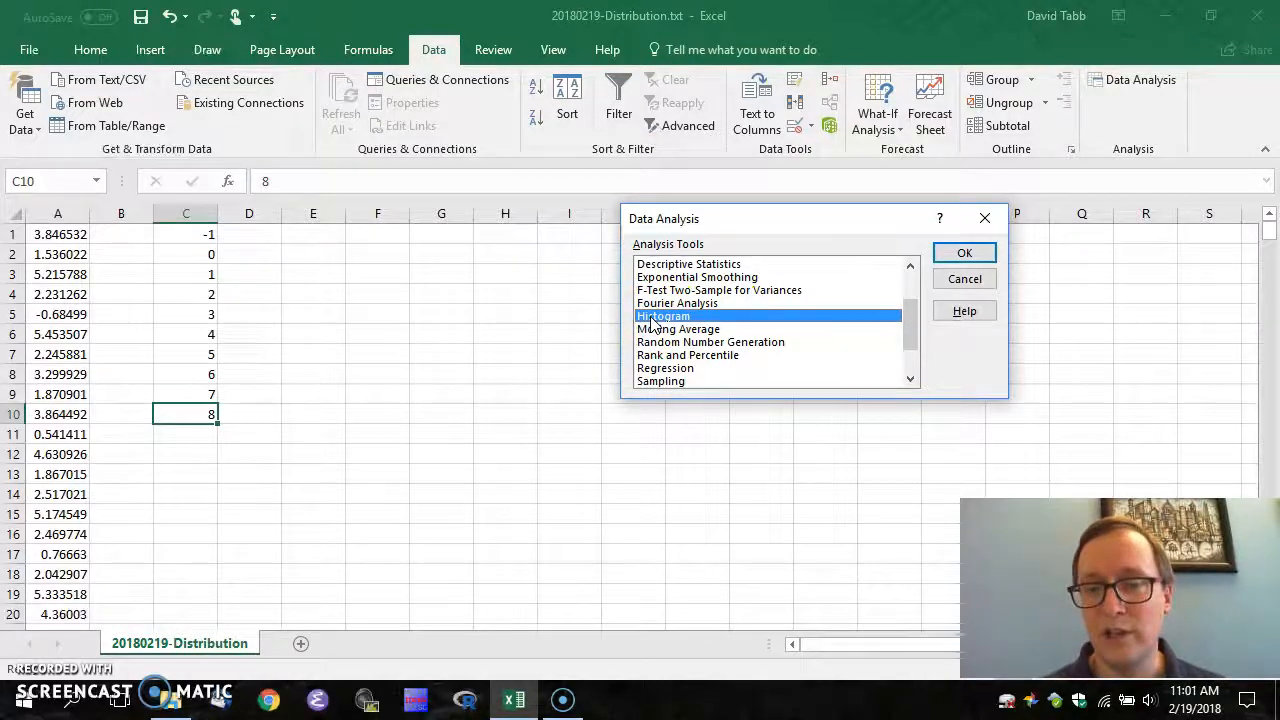
click(962, 253)
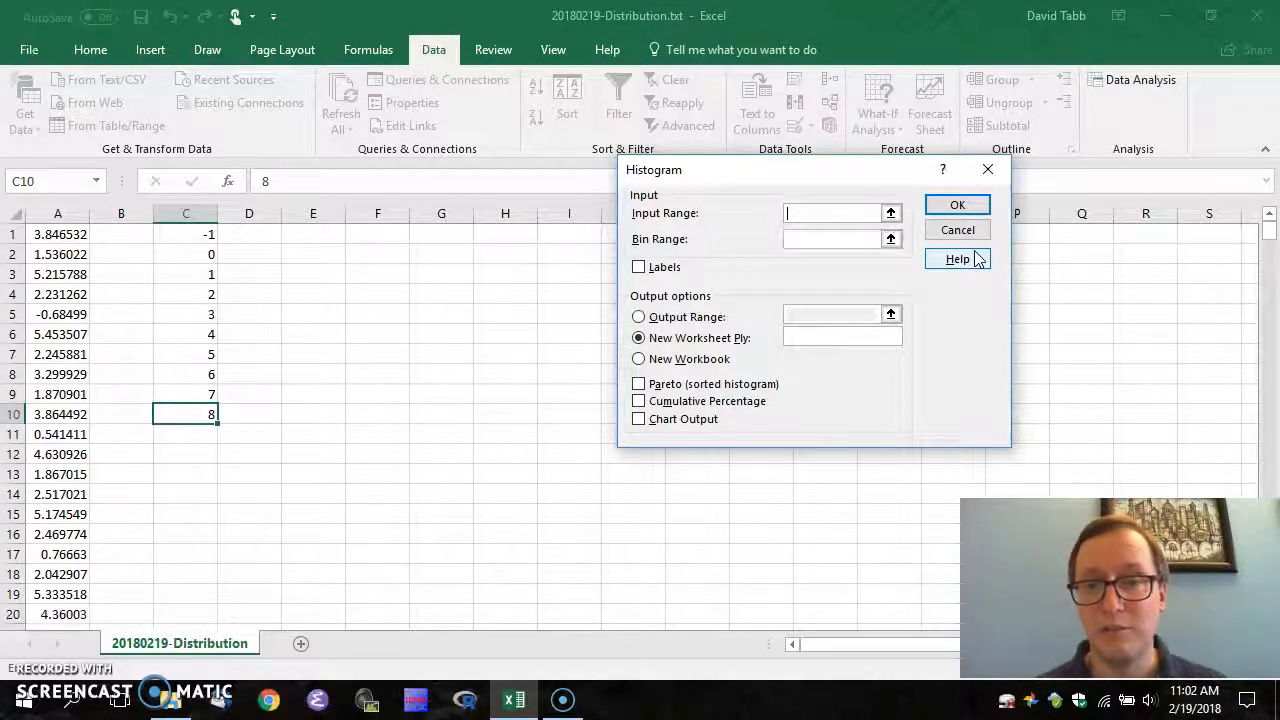
Run Histogram with input A1:A400, bins from C1, output at column E, and chart output
click(843, 212)
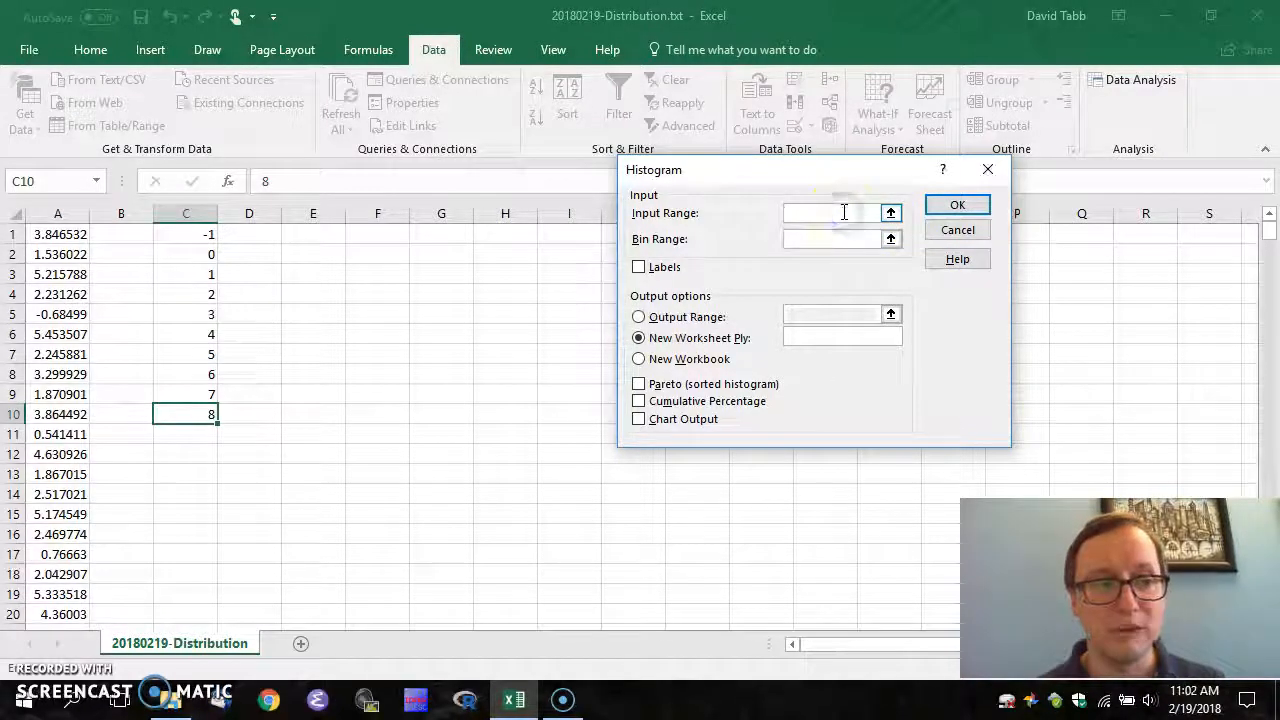
text(a1)
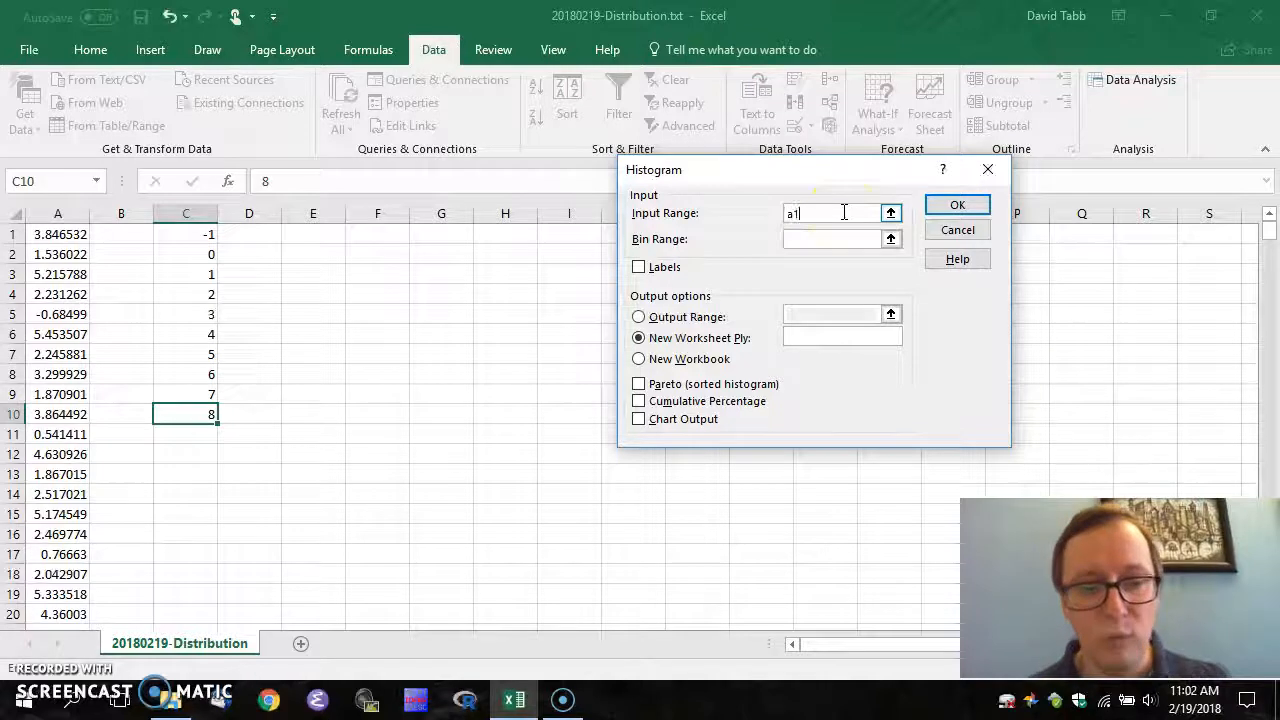
text(:a400)
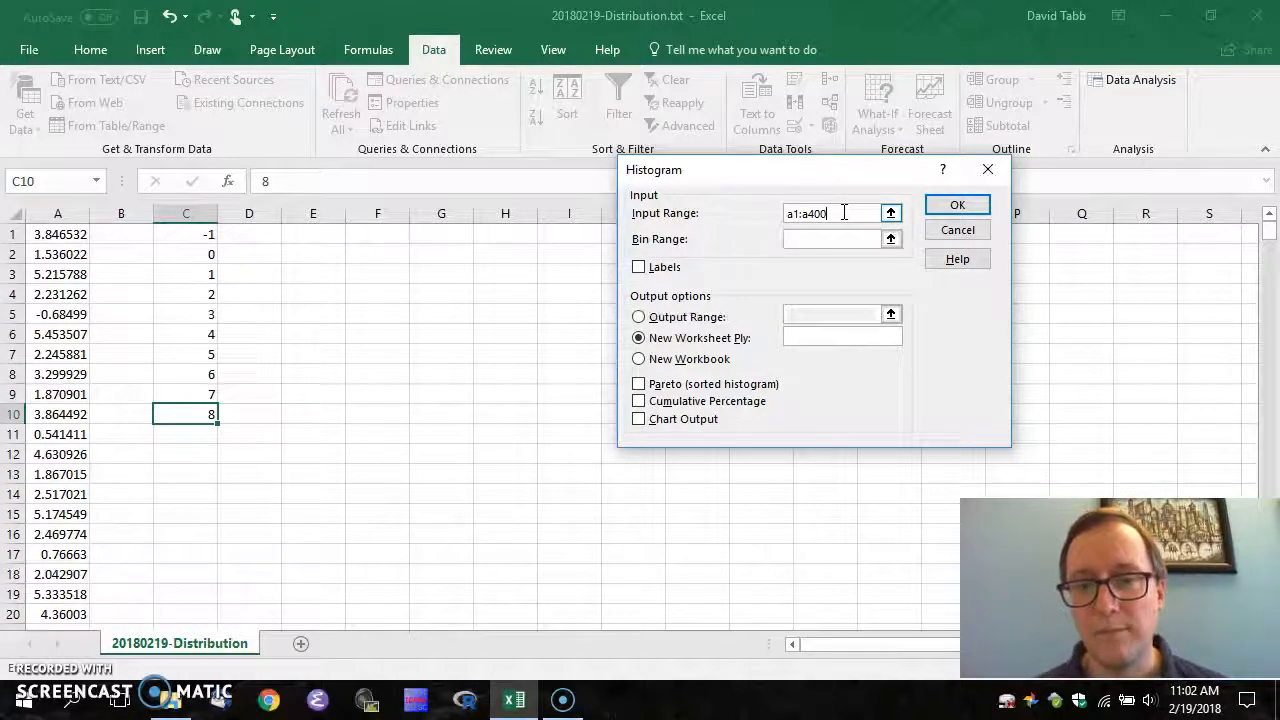
click(845, 238)
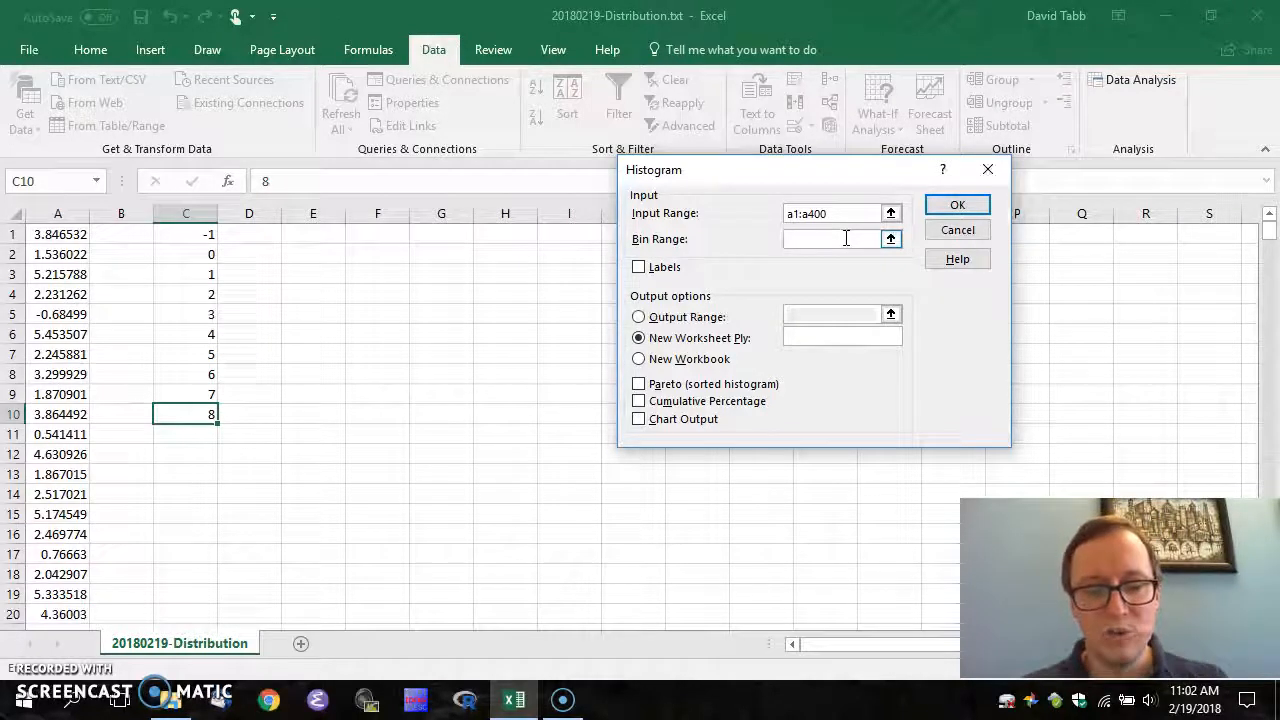
text(c1:c10)
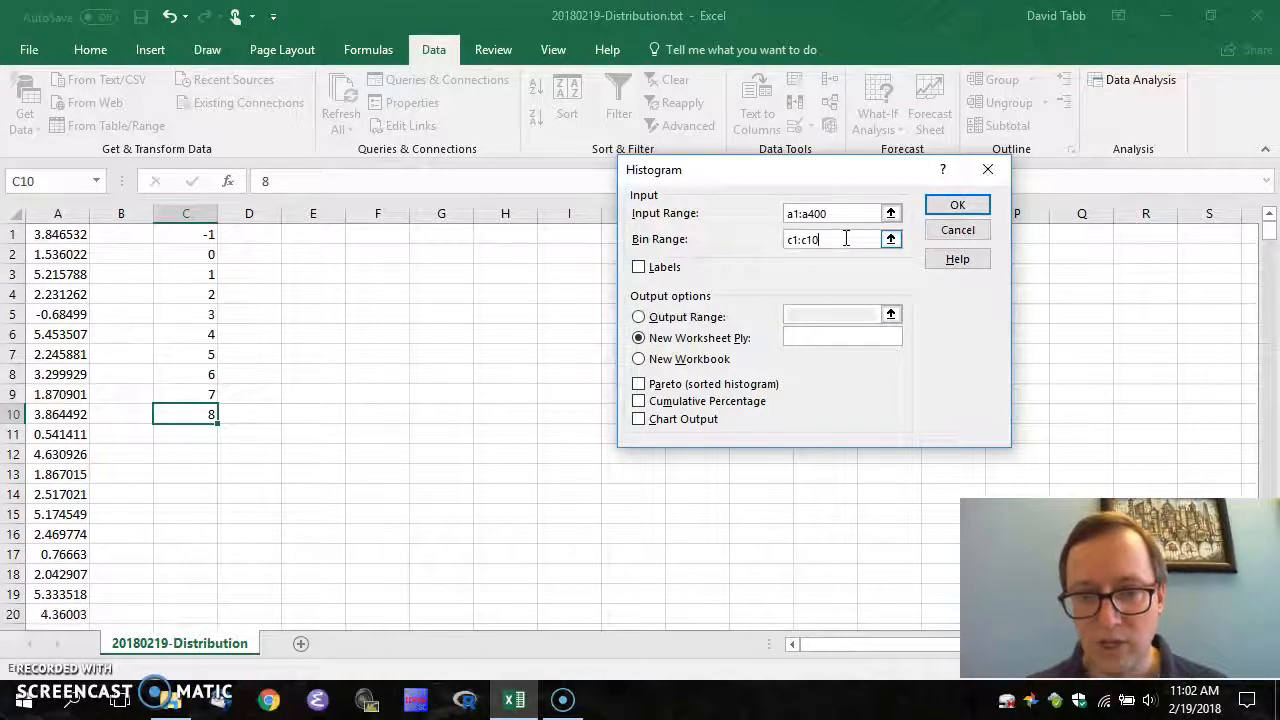
click(639, 317)
click(795, 309)
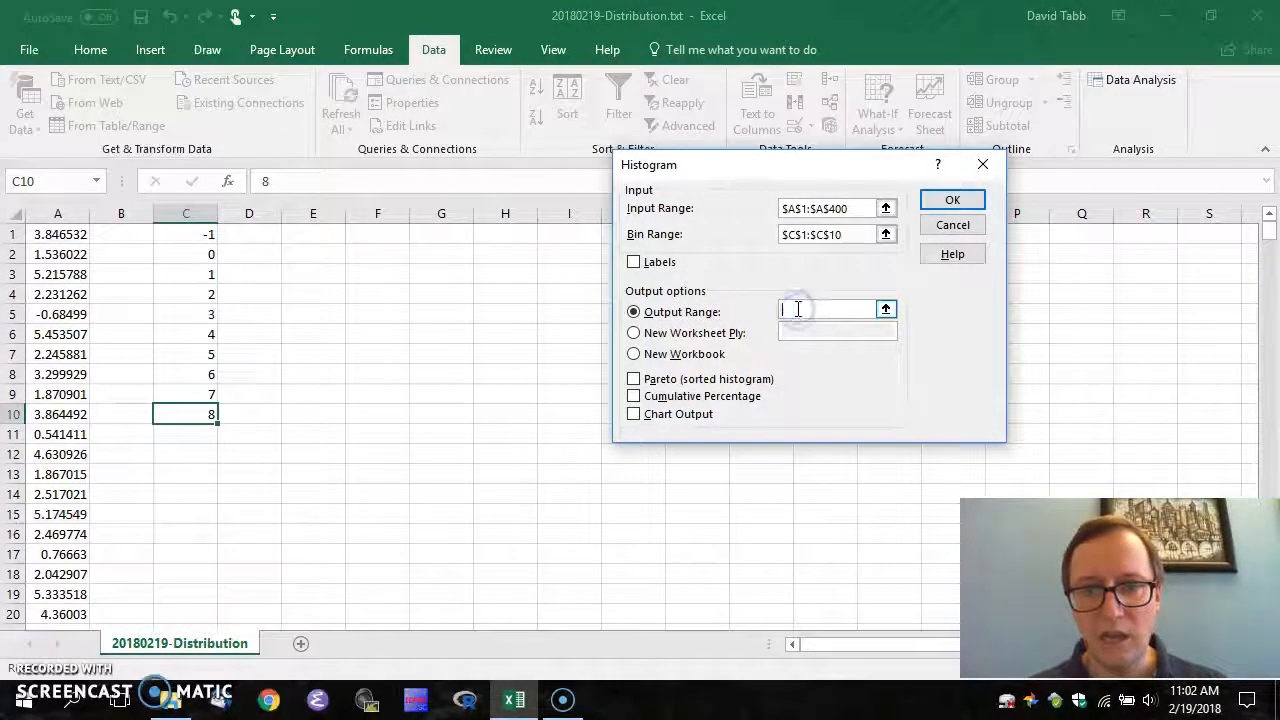
text(e1)
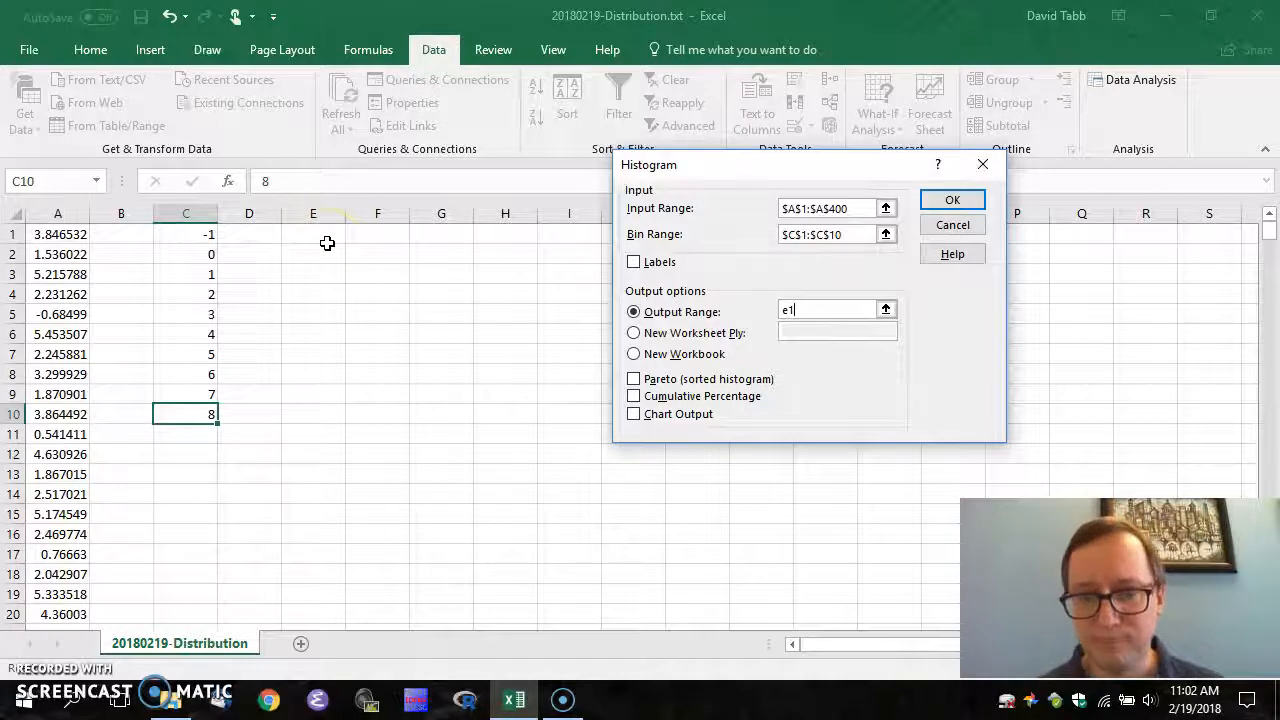
click(633, 414)
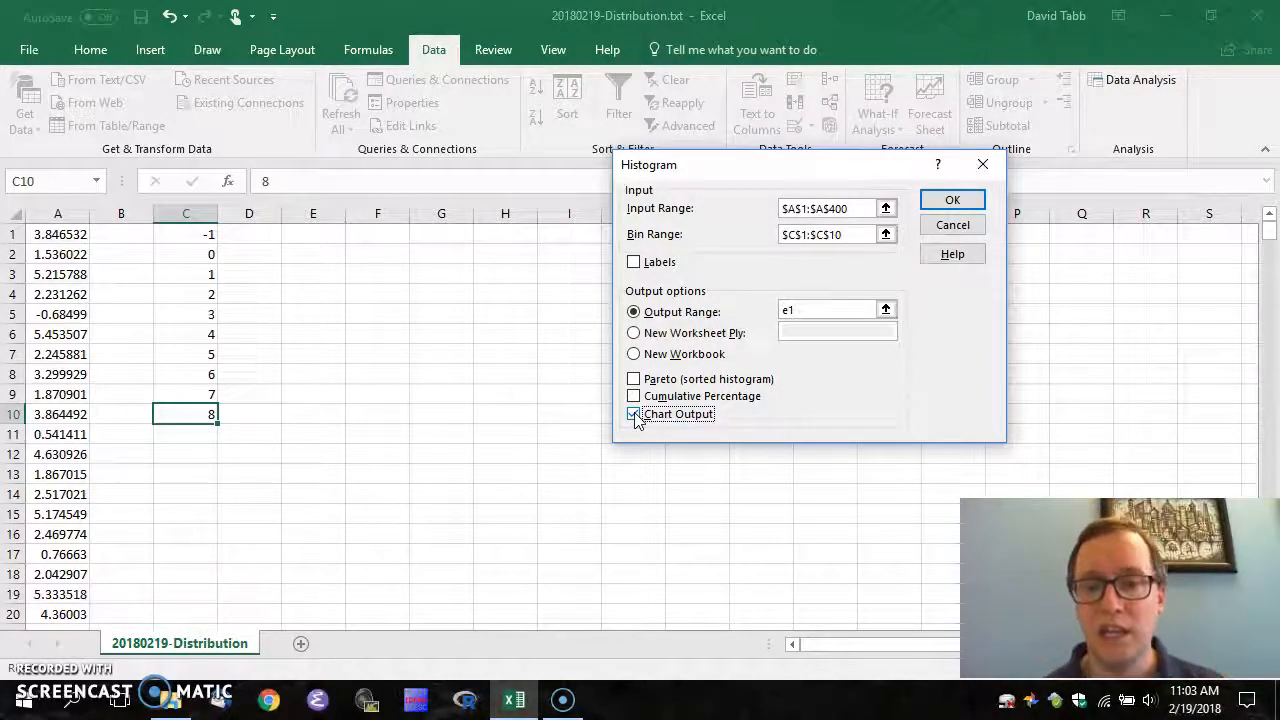
click(945, 201)
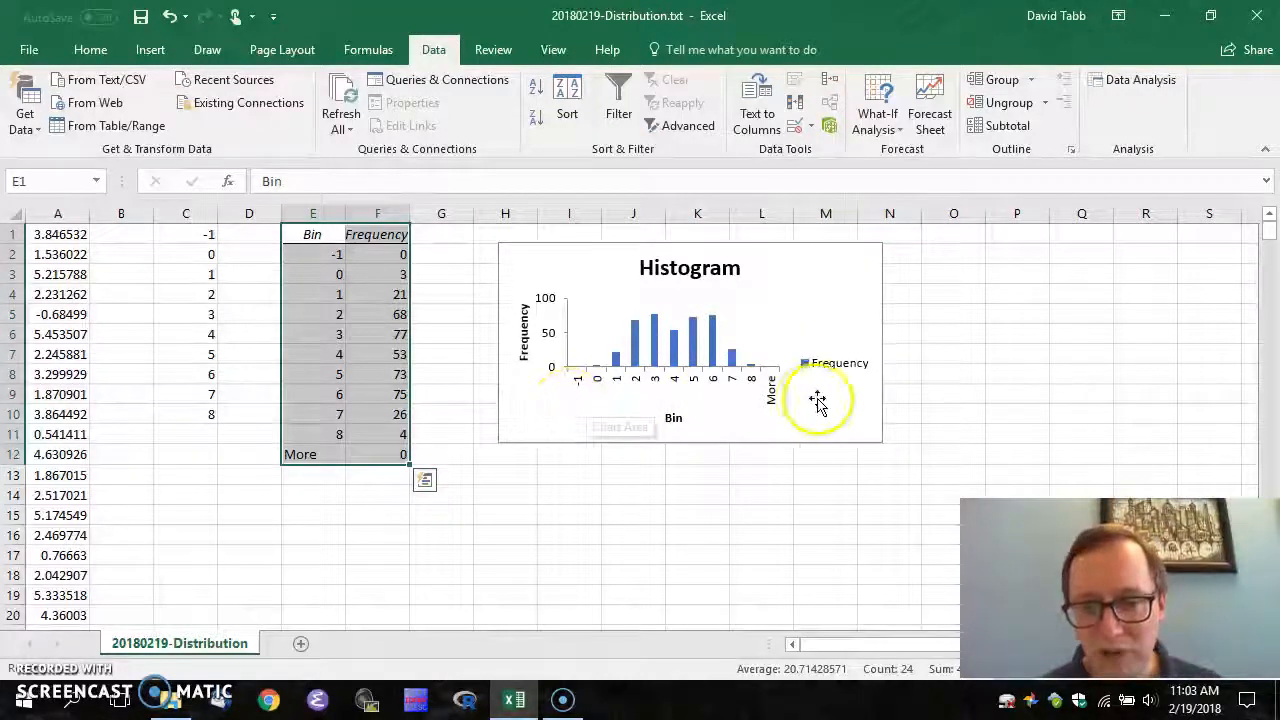
Step through the Bin/Frequency table, checking counts such as 0 for bin -1 and 3 for bin 0
click(316, 257)
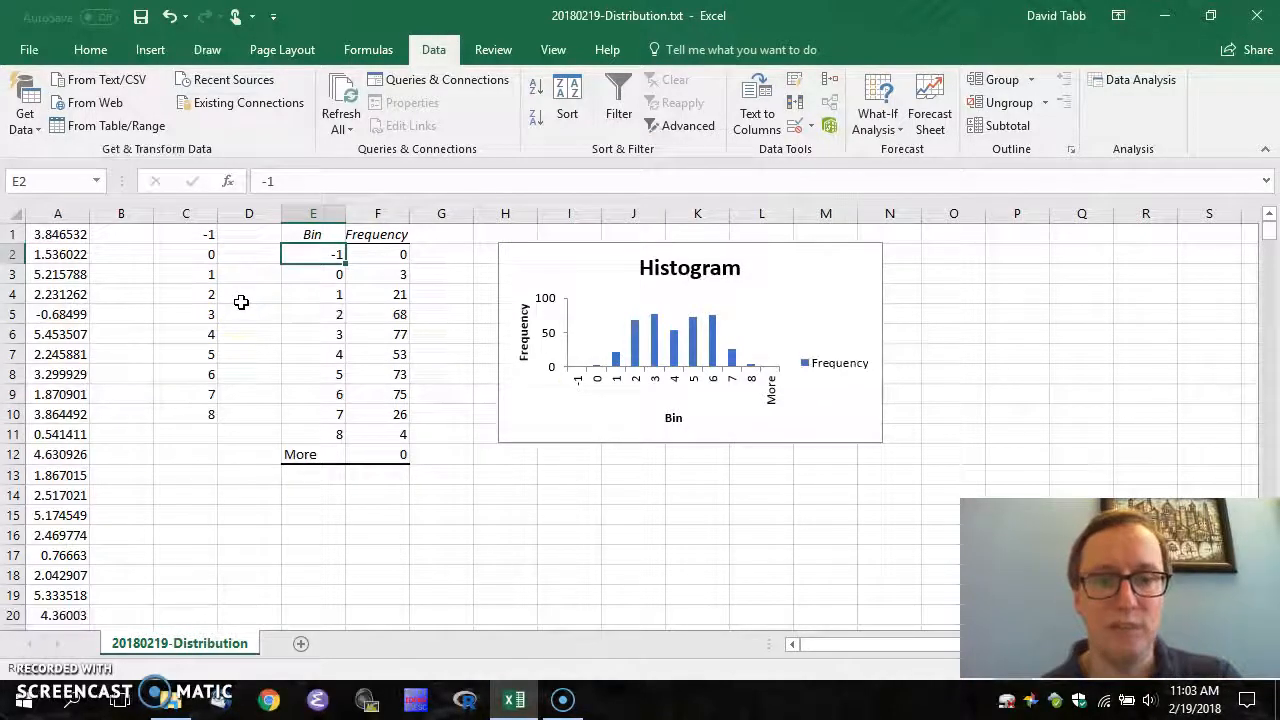
key(Right)
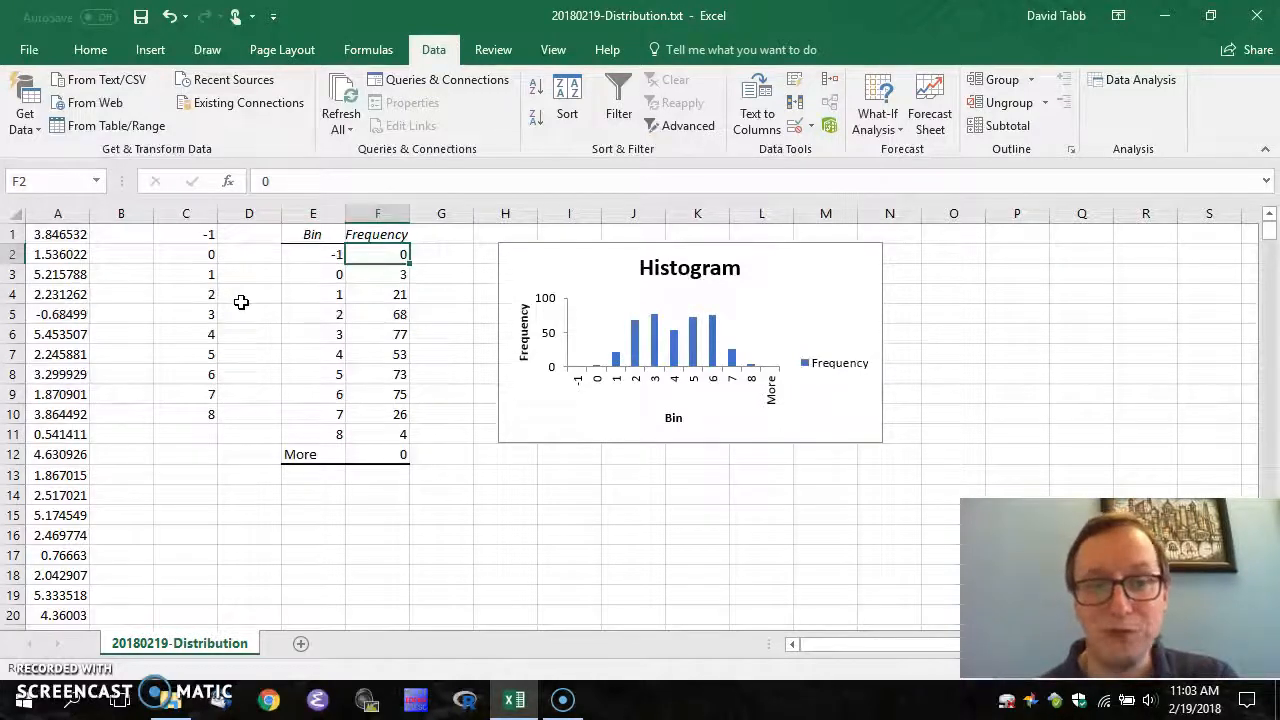
key(Down)
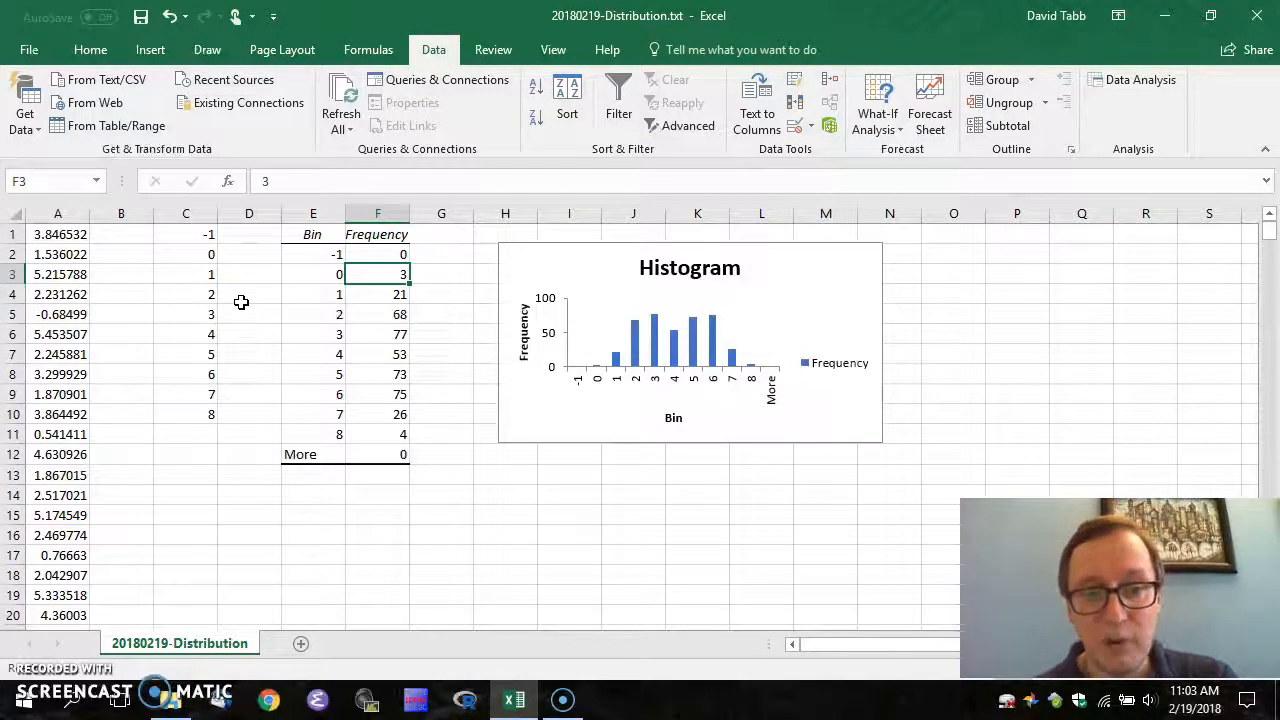
key(Left)
key(Up)
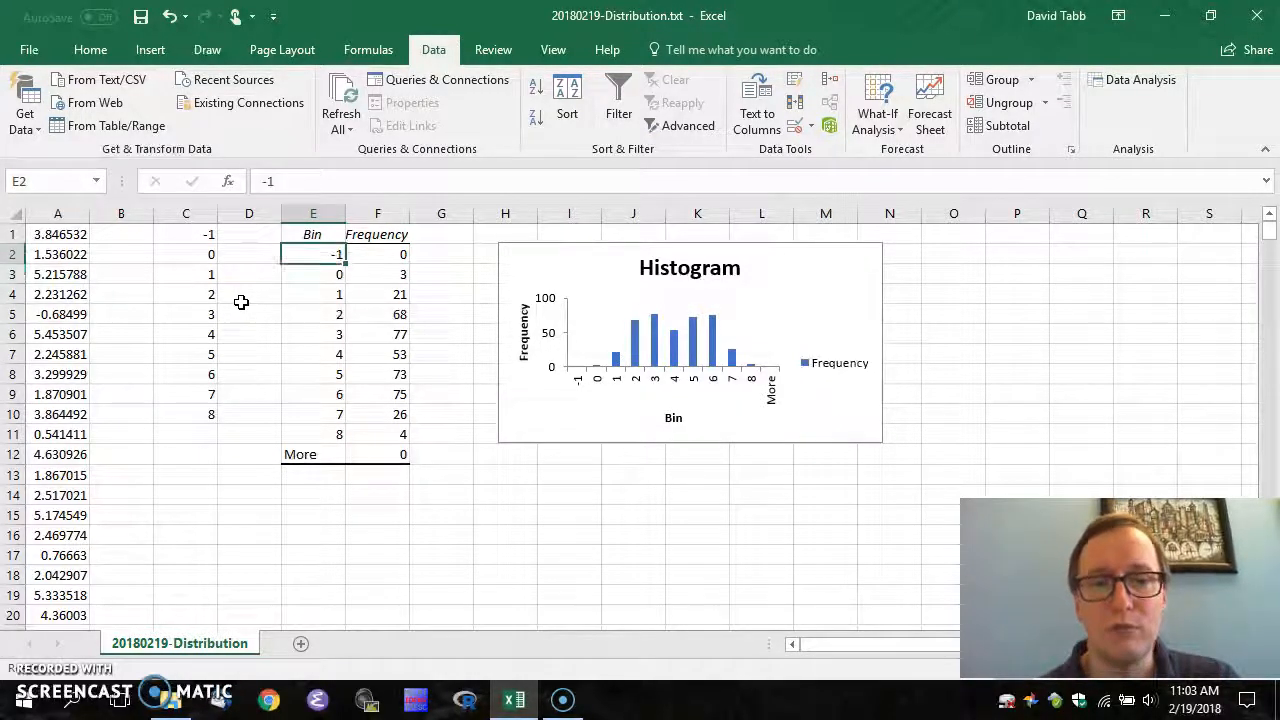
key(Down)
key(Down)
key(Down)
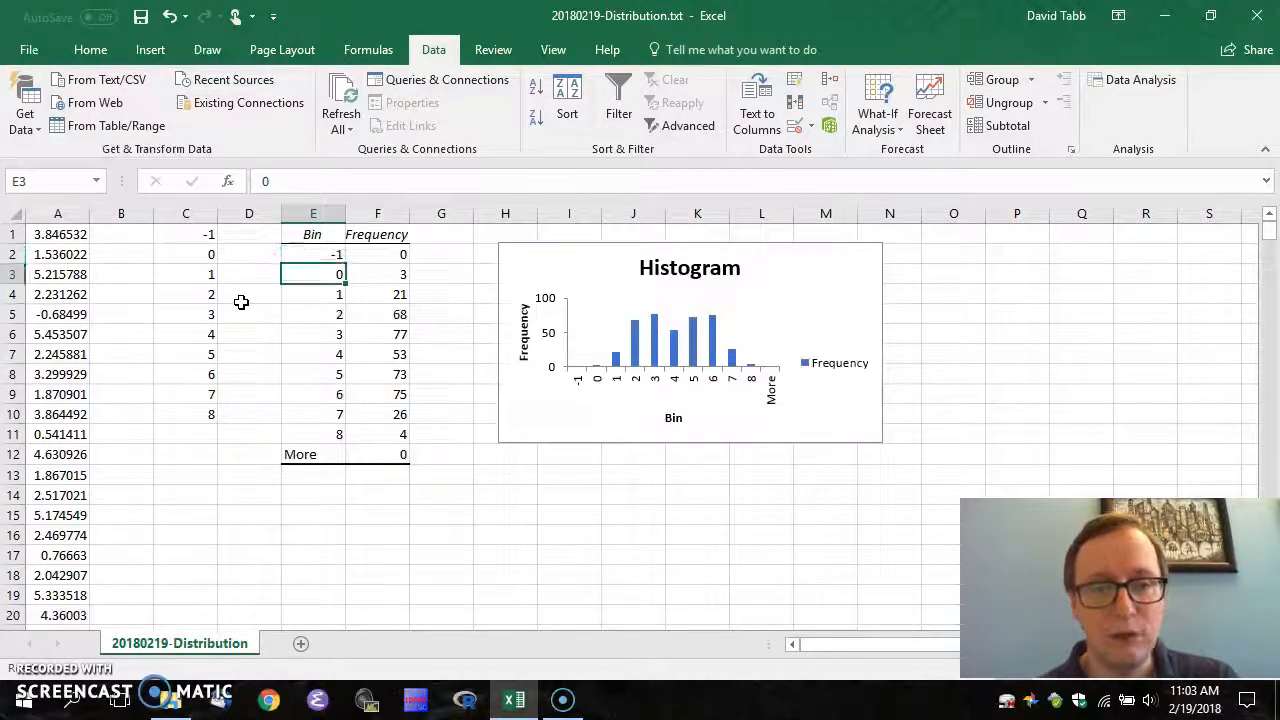
key(Down)
key(Down)
key(Down)
key(Down)
key(Down)
key(Down)
key(Down)
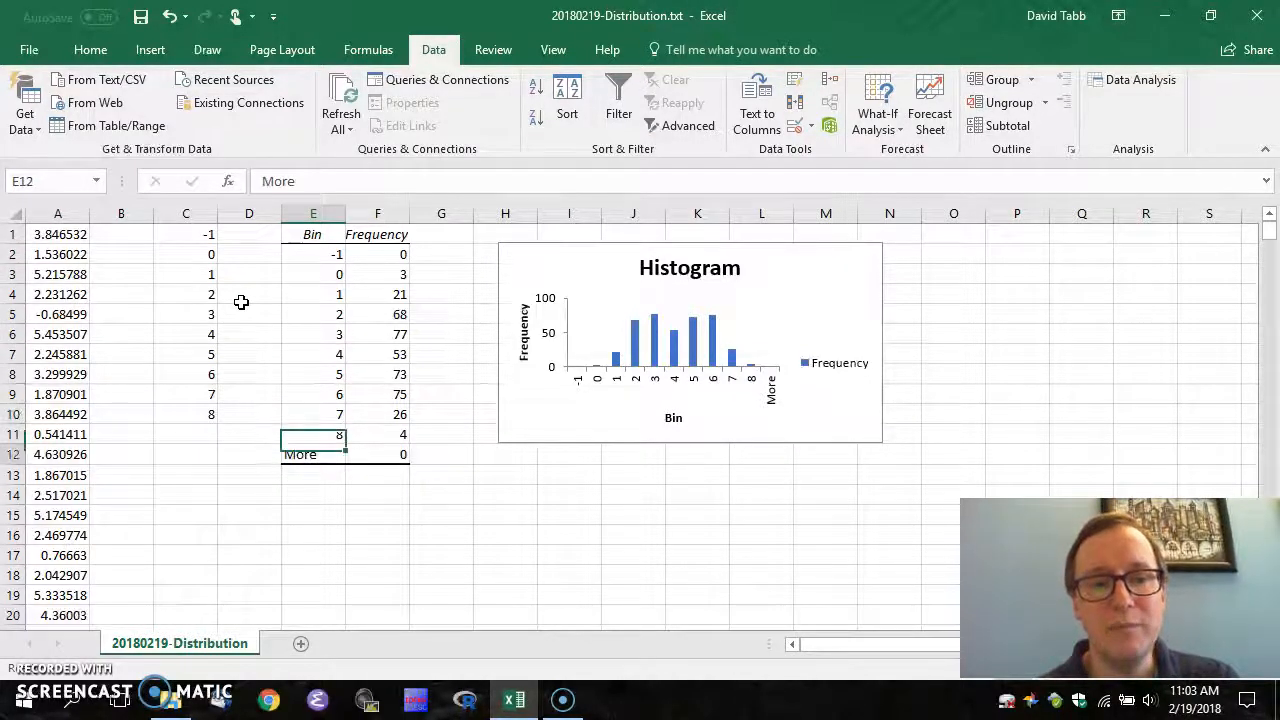
key(Right)
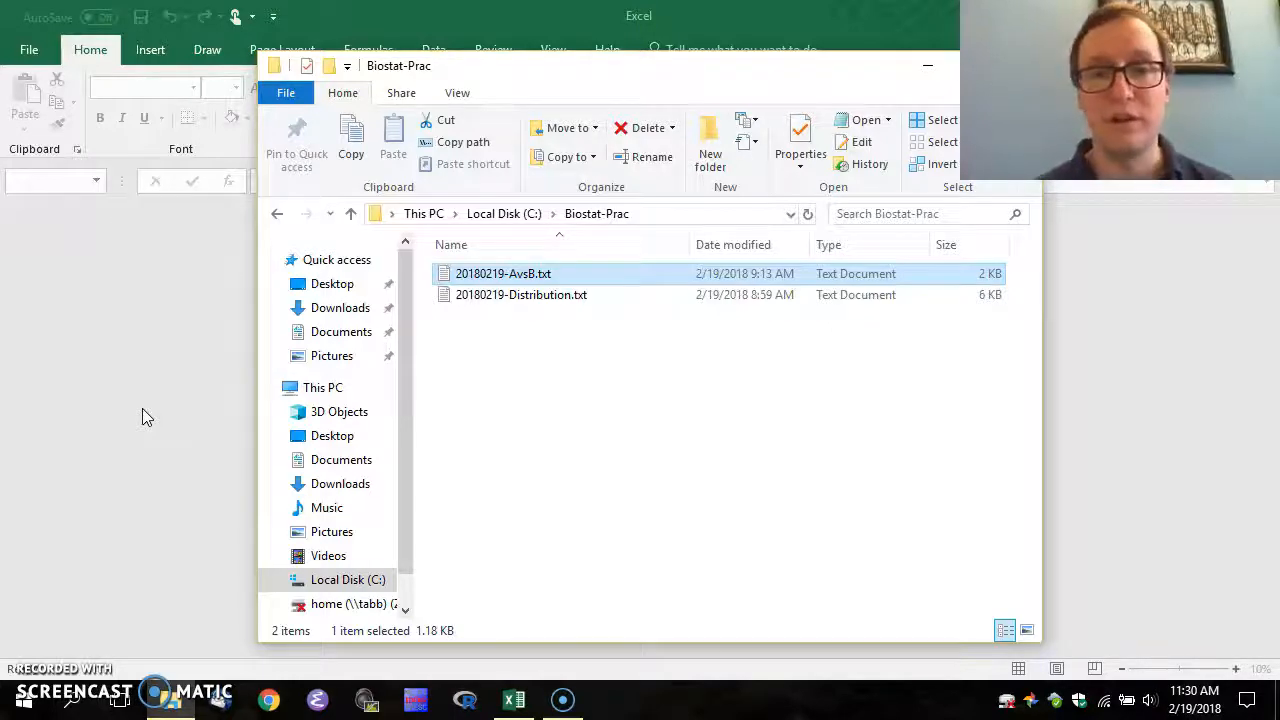
Drag 20180219-AvsB.txt from File Explorer into the Excel window to open it
click(514, 276)
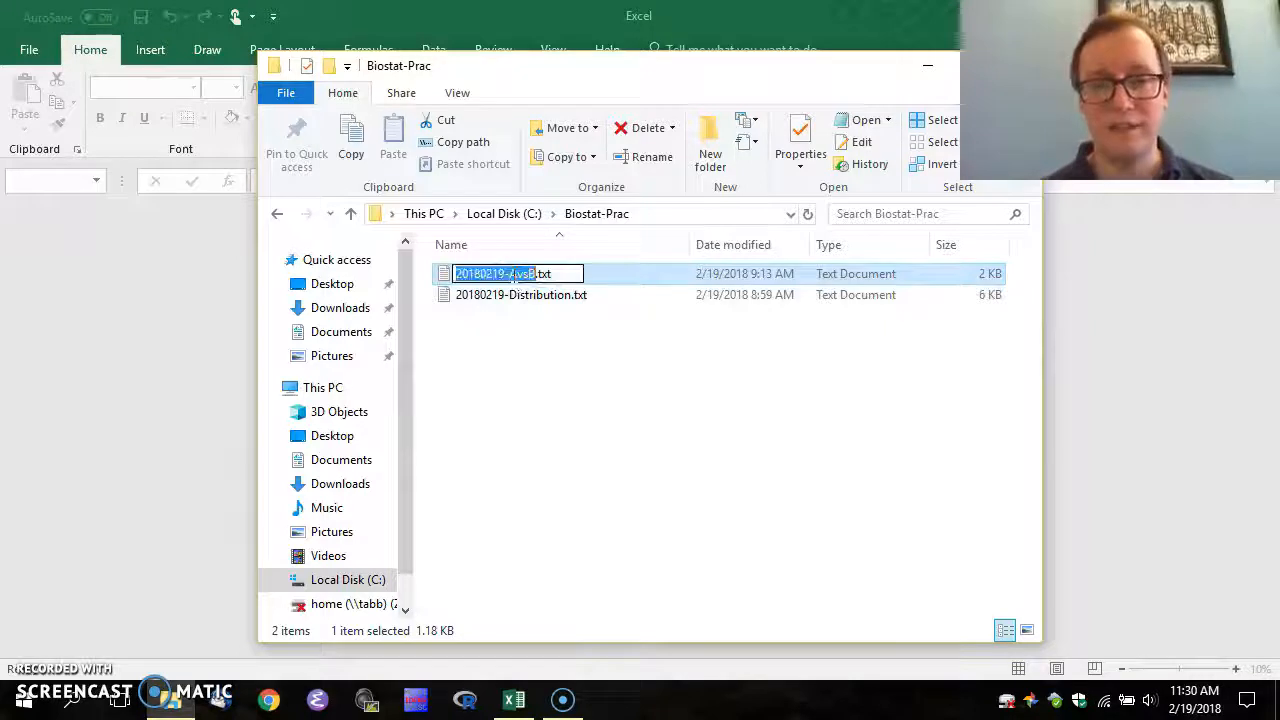
key(Escape)
drag(513, 275, 135, 283)
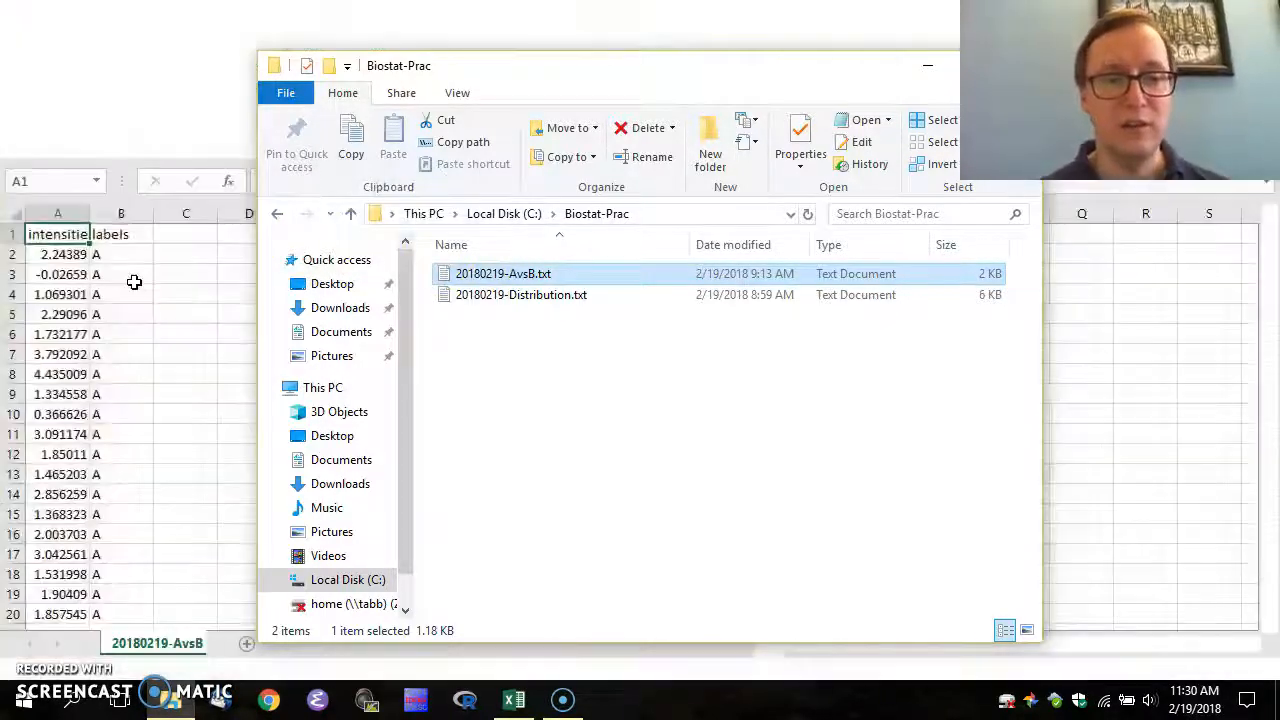
click(82, 270)
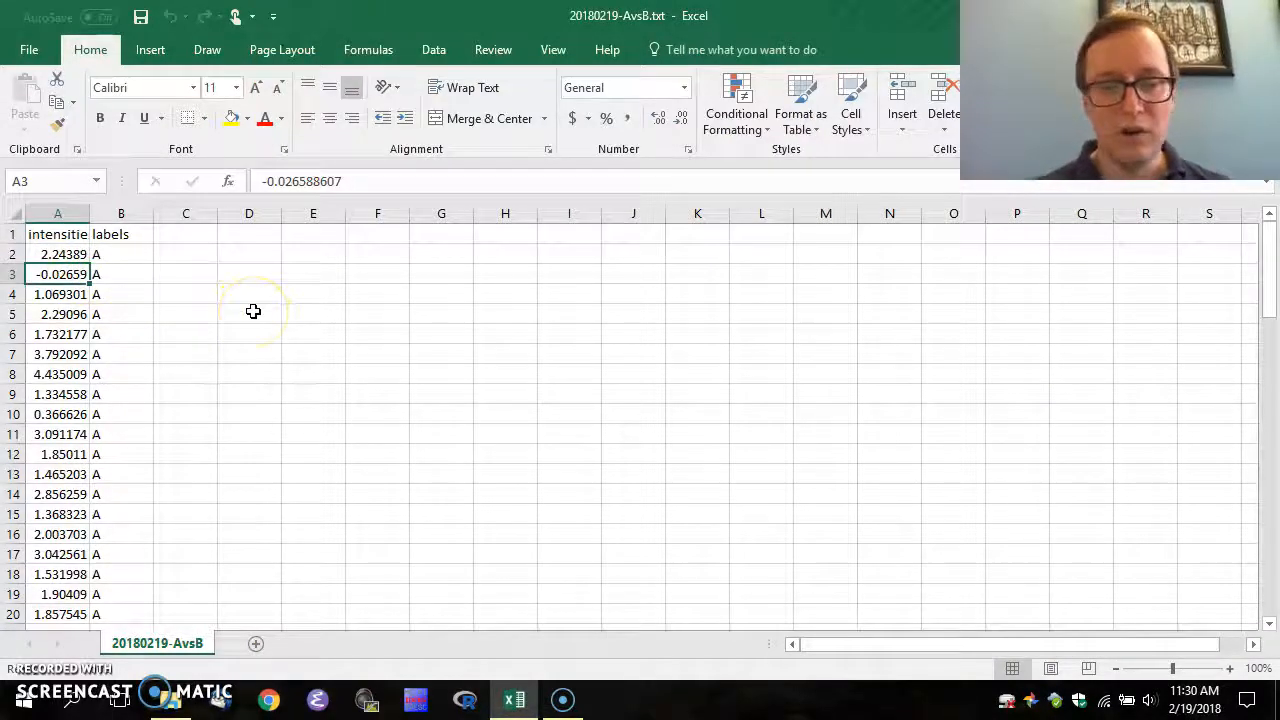
key(ctrl+Down)
key(Down)
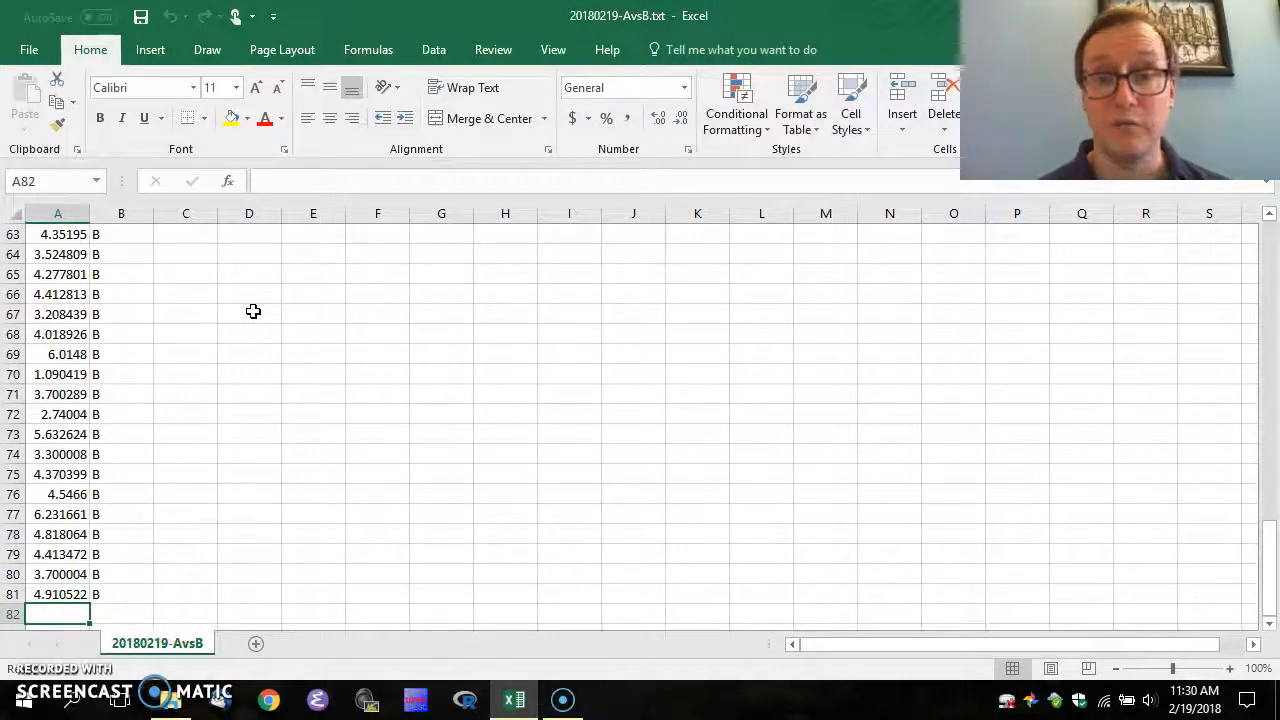
key(Up)
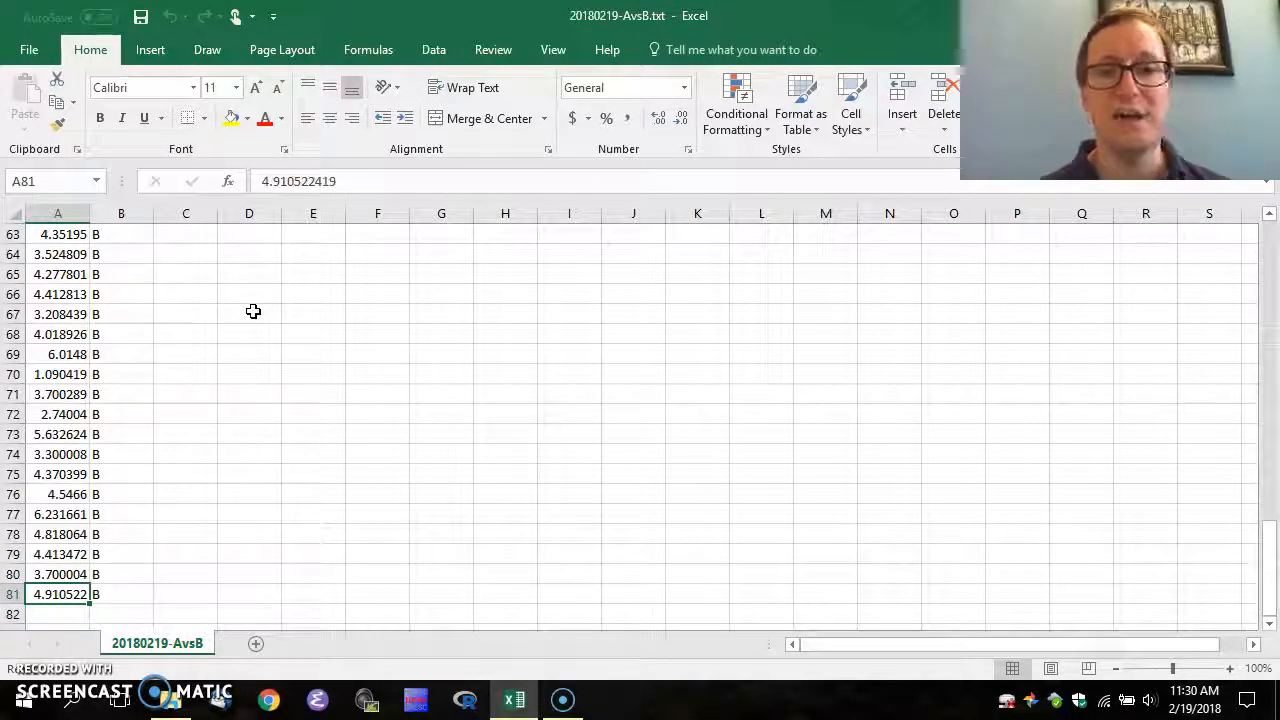
key(Up)
key(Up)
key(Up)
key(Up)
key(Up)
key(Up)
key(Up)
key(Up)
key(Up)
key(Up)
key(Up)
key(Up)
key(Up)
key(Up)
key(Up)
key(Up)
key(Up)
key(Up)
key(Up)
key(Up)
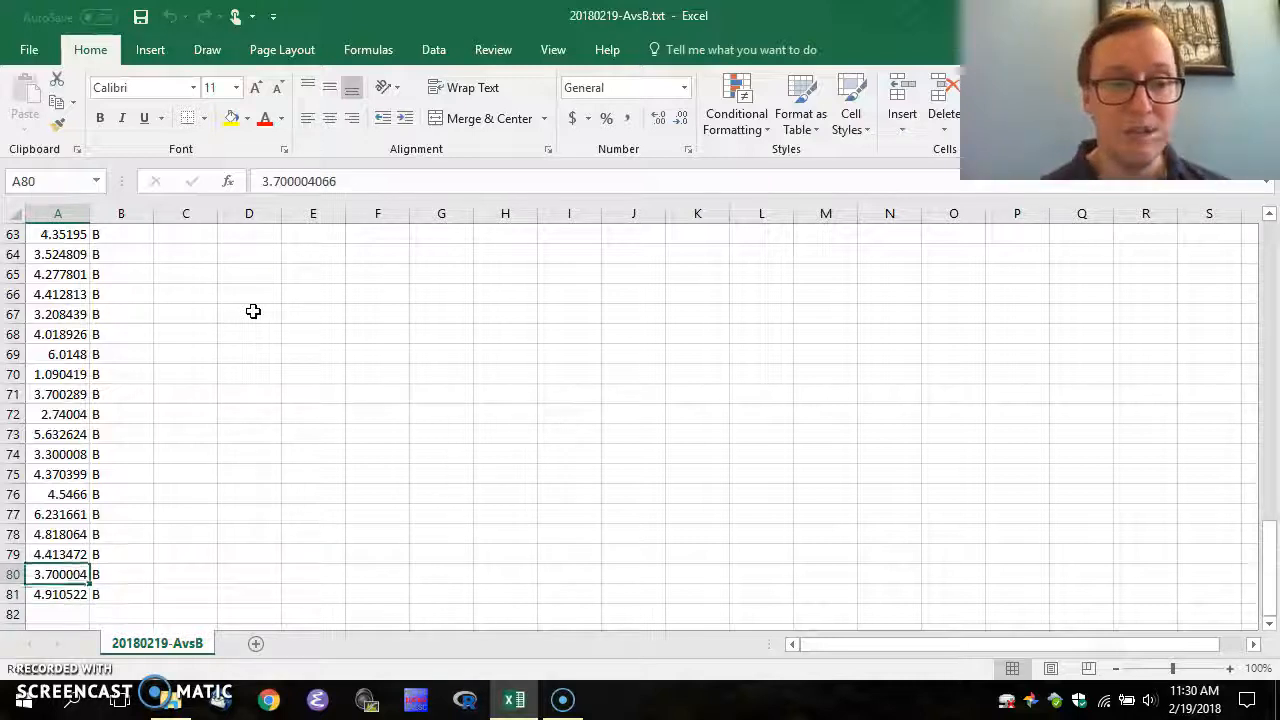
key(Up)
key(Up)
key(Up)
key(Up)
key(Up)
key(Up)
key(Up)
key(Up)
key(Up)
key(Up)
key(Up)
key(Up)
key(Up)
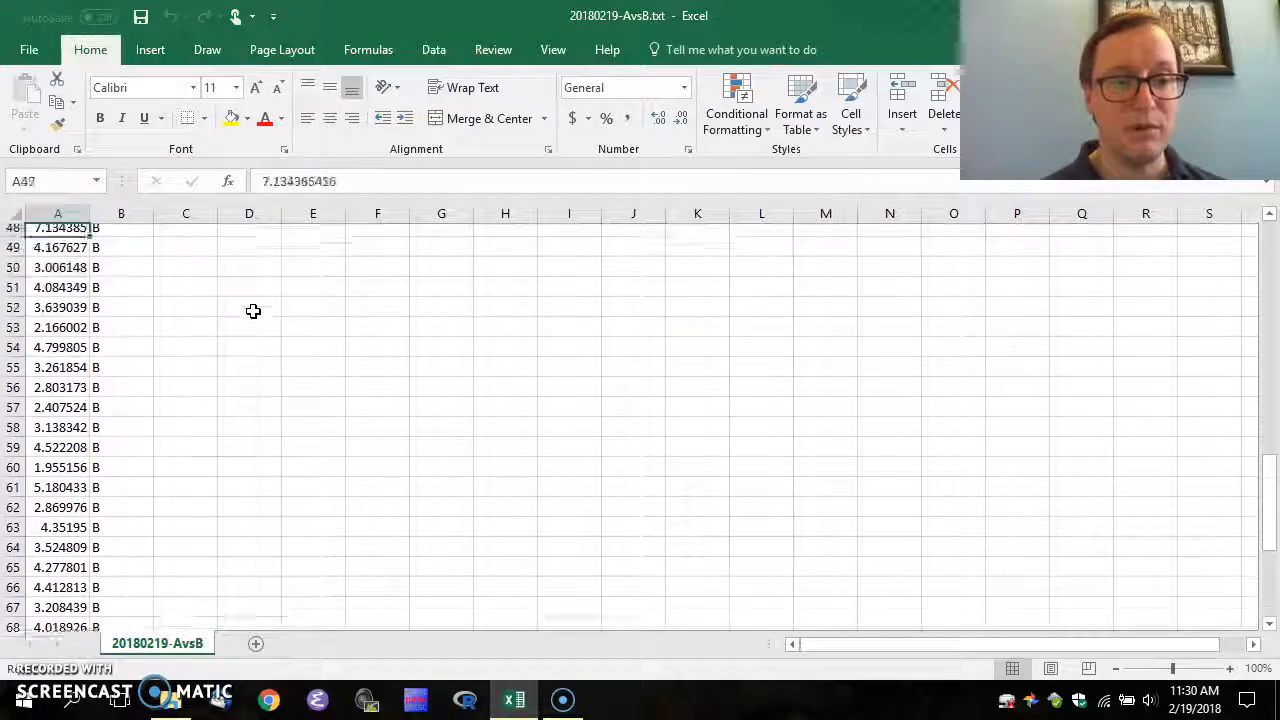
key(Up)
key(Down)
key(Down)
key(Down)
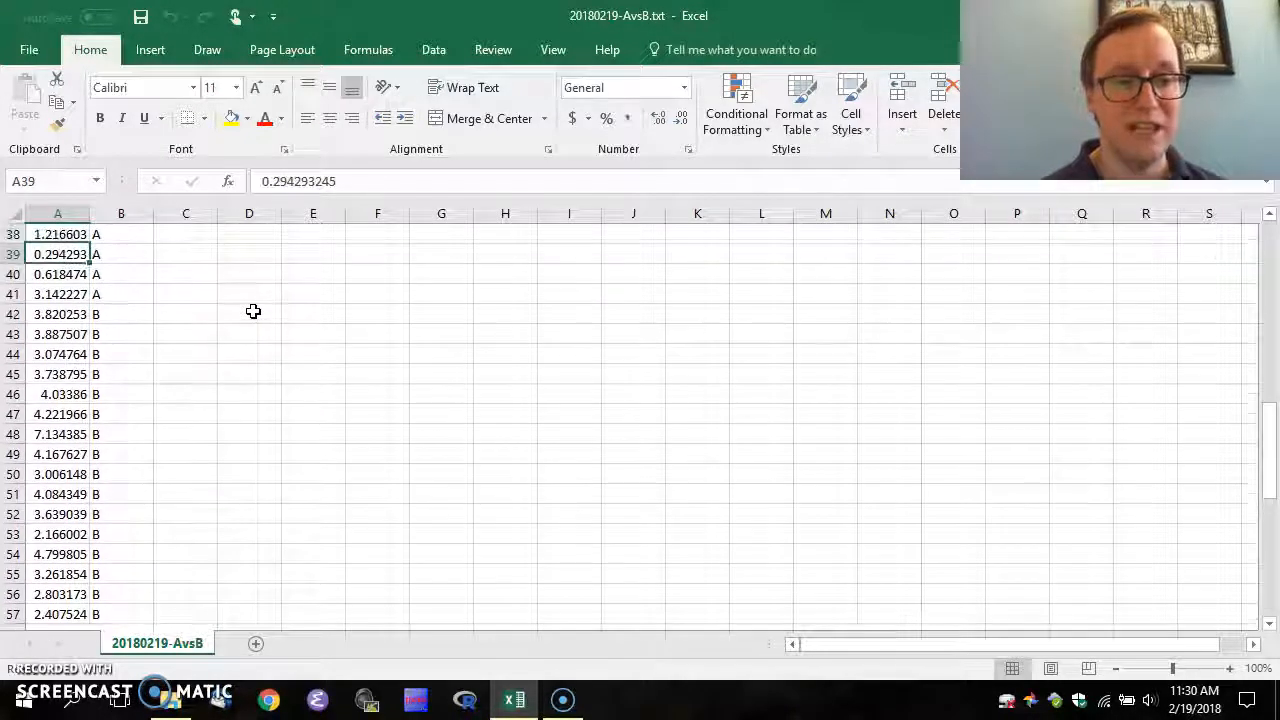
key(Right)
key(Left)
key(Right)
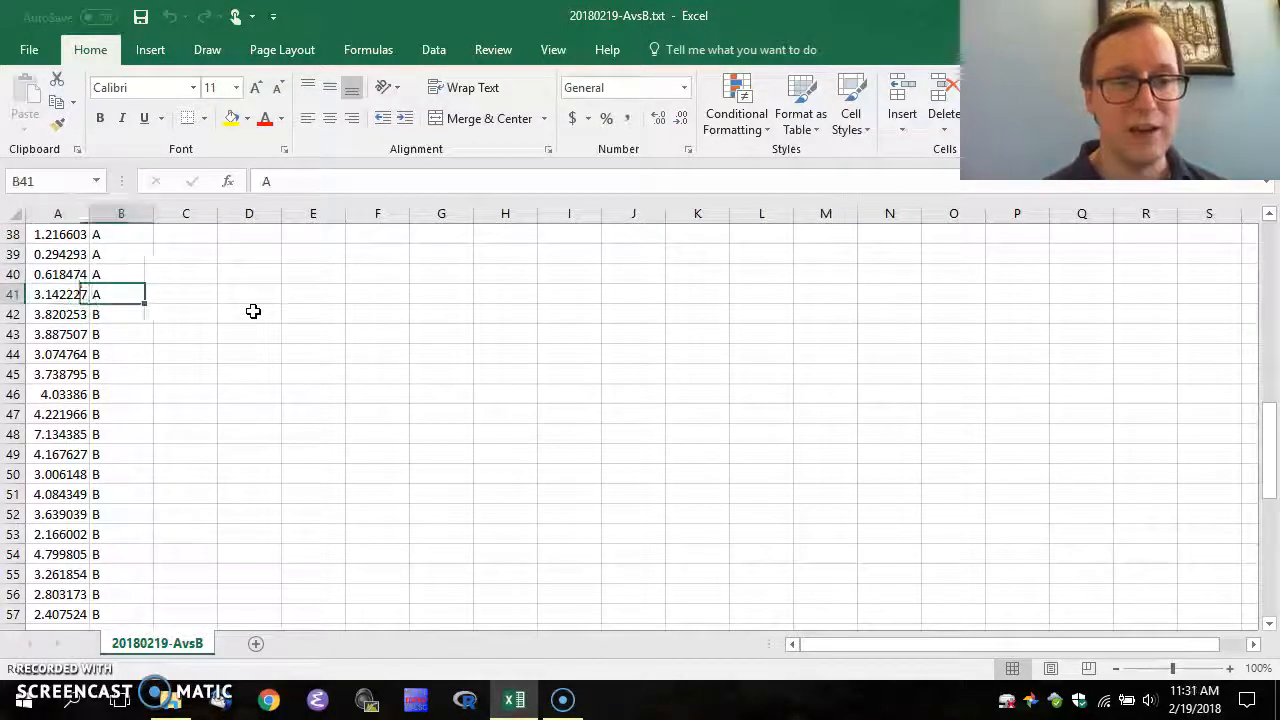
Insert an empty column before the labels column
key(alt+i)
key(c)
key(Up)
key(Down)
key(Up)
key(Up)
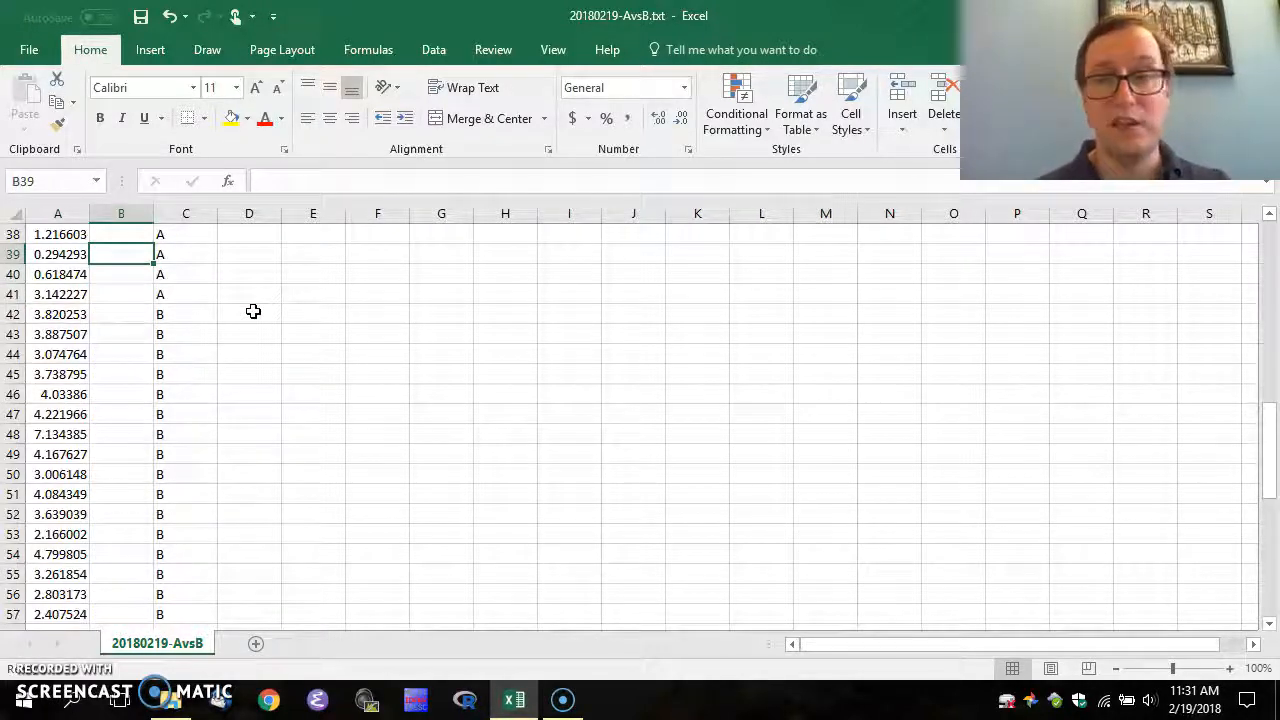
Copy the group B values from A42 down to row 81 into B2 onward
key(Right)
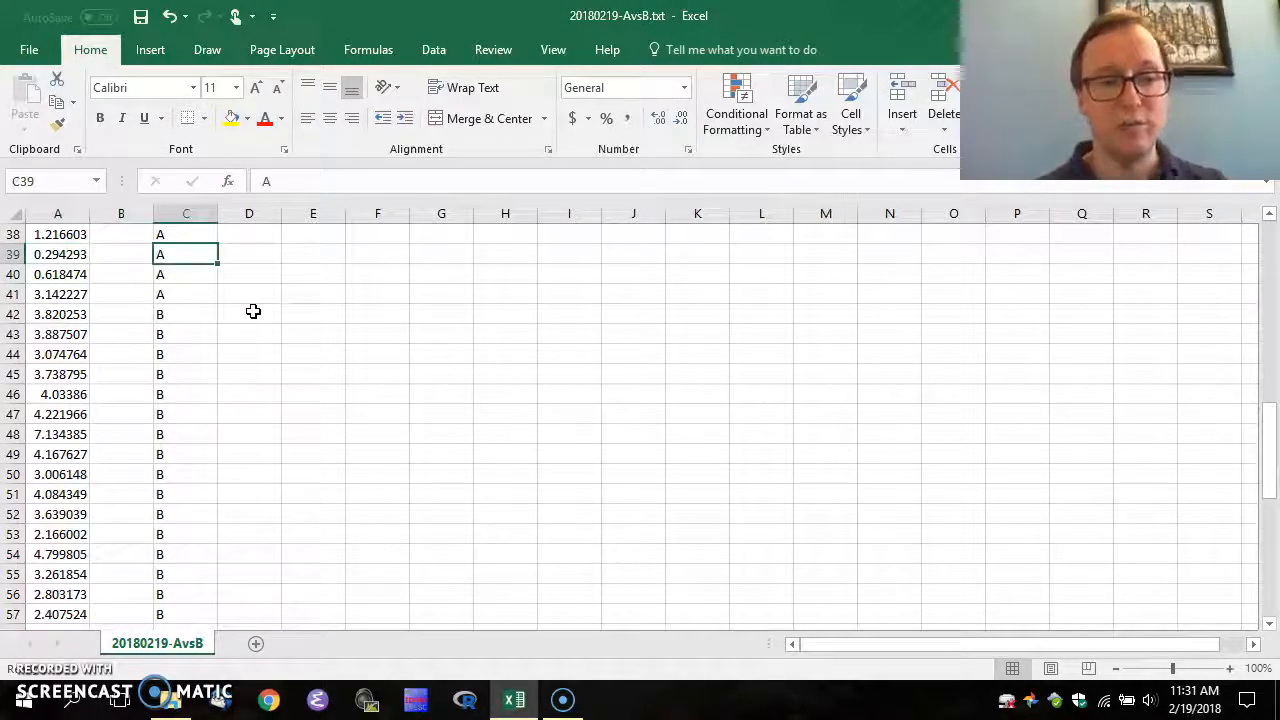
key(Left)
key(Left)
key(Down)
key(Down)
key(Down)
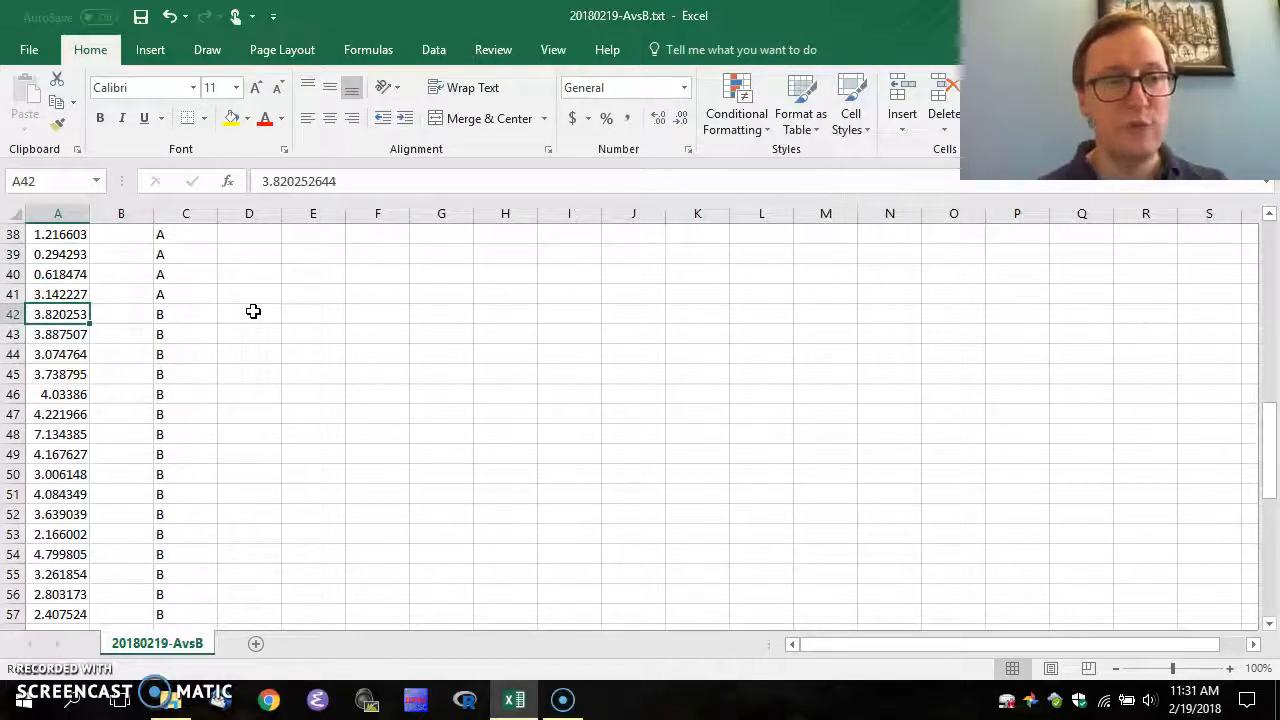
key(ctrl+shift+Down)
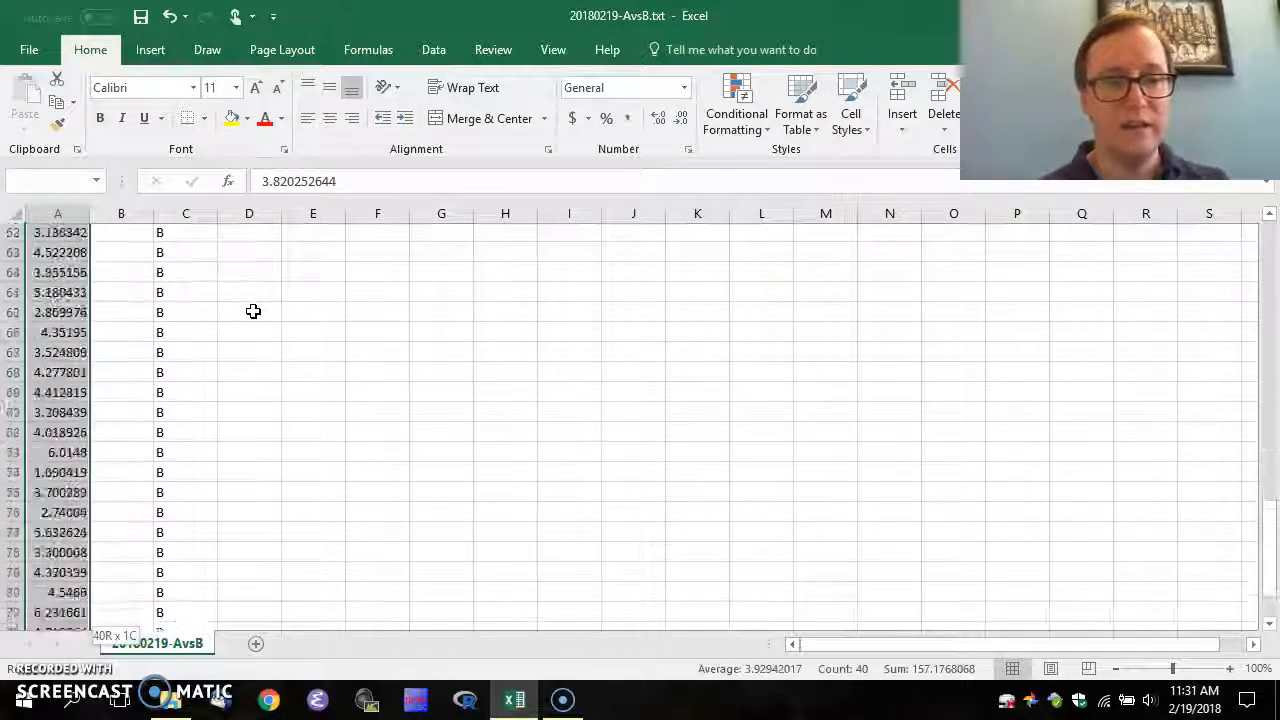
key(ctrl+c)
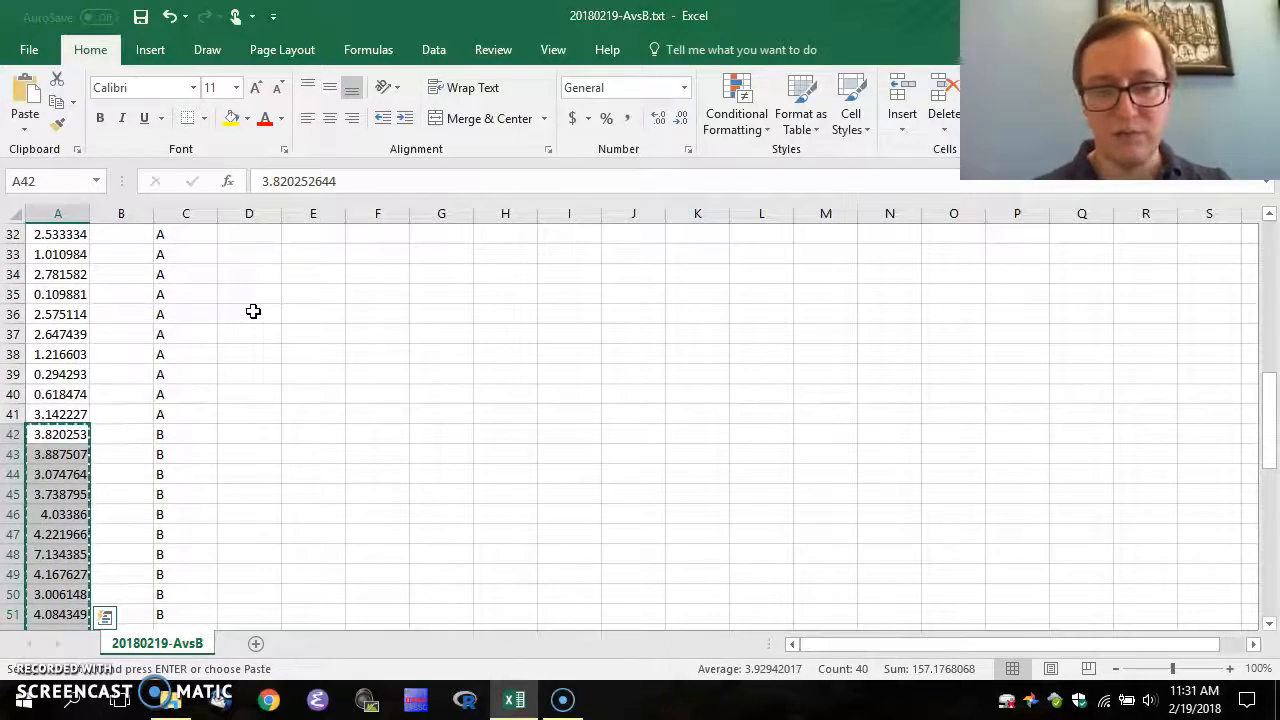
key(ctrl+Up)
key(Right)
key(Down)
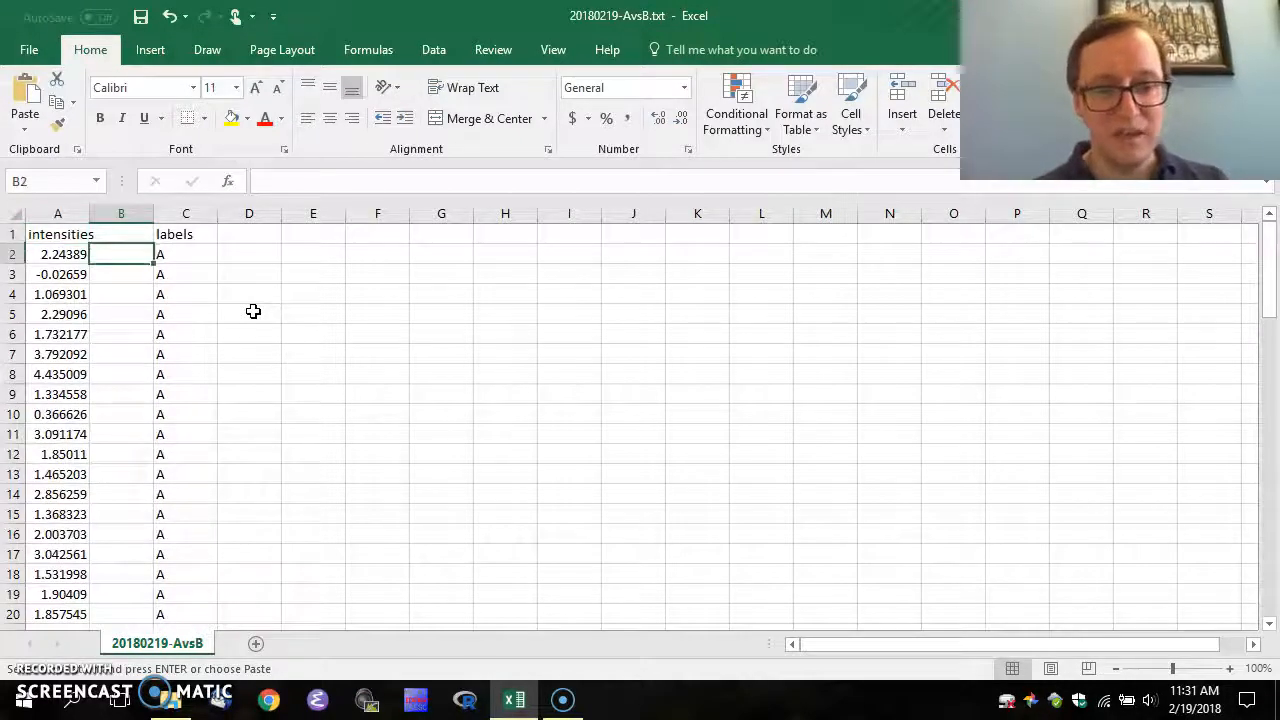
key(ctrl+v)
key(ctrl+Home)
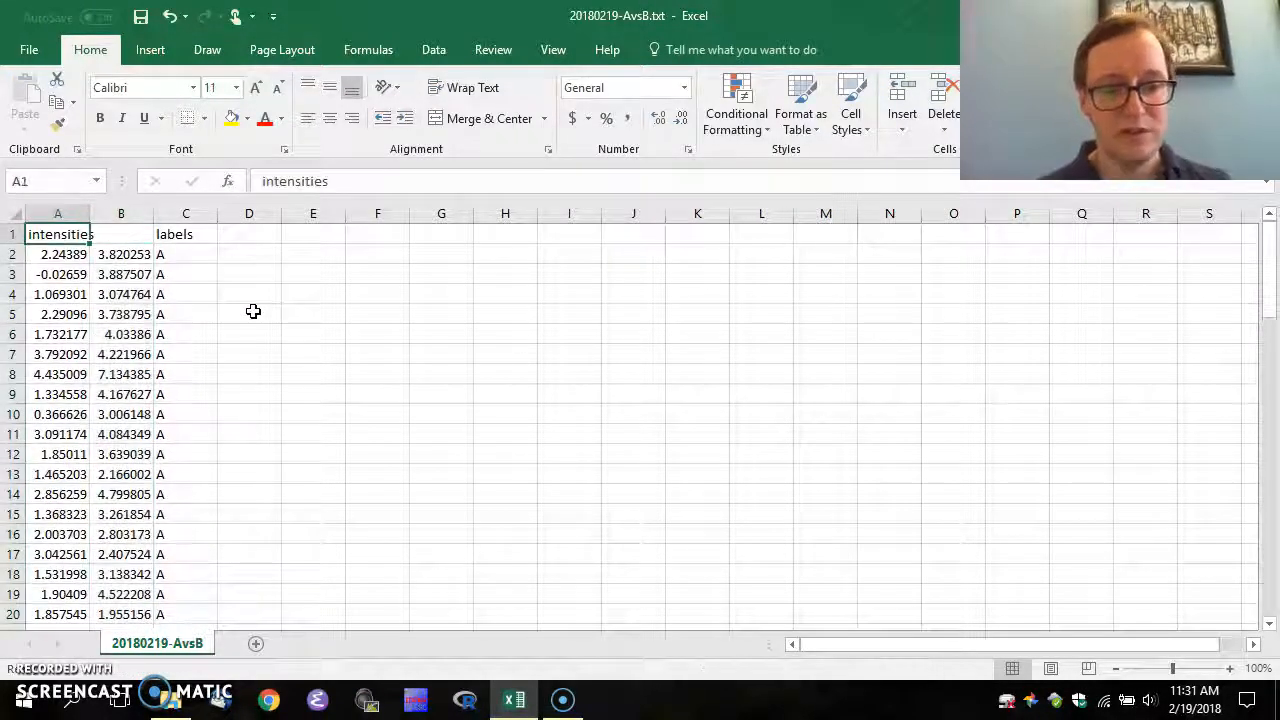
Add headings A and B in row 1 and delete the labels column
text(A)
key(Tab)
text(B)
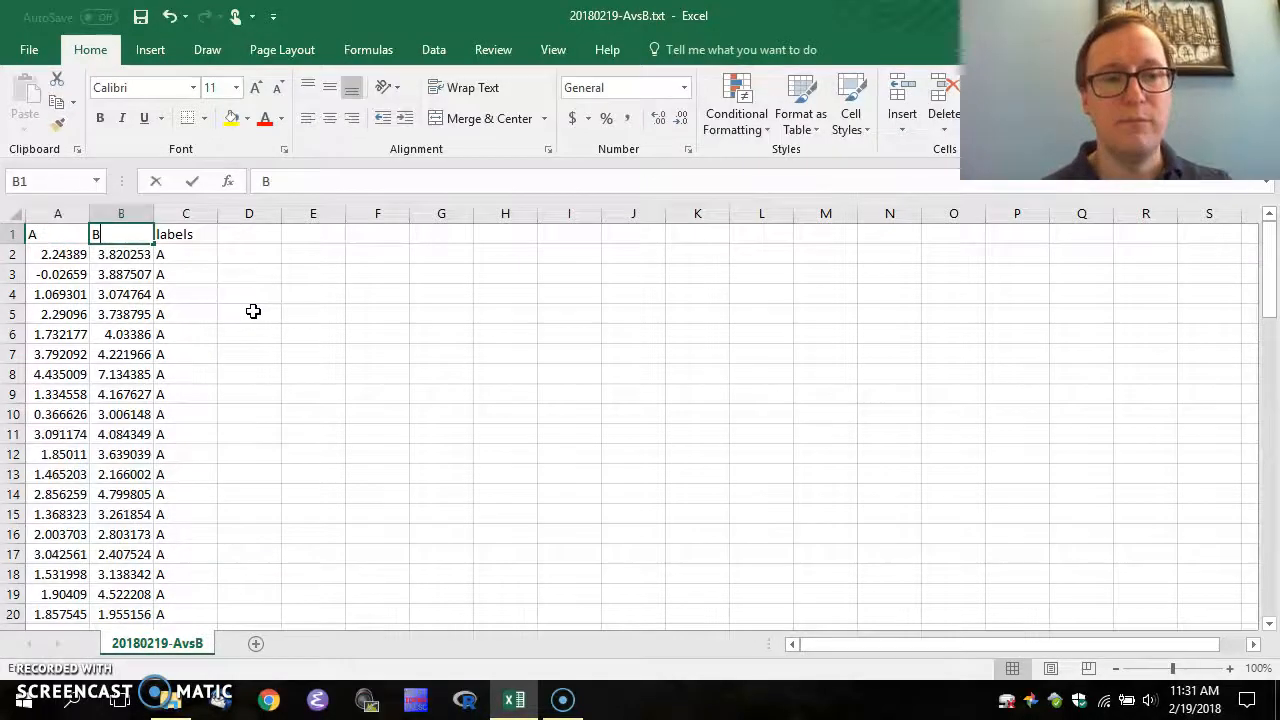
key(Tab)
key(alt+e)
key(d)
key(c)
key(Return)
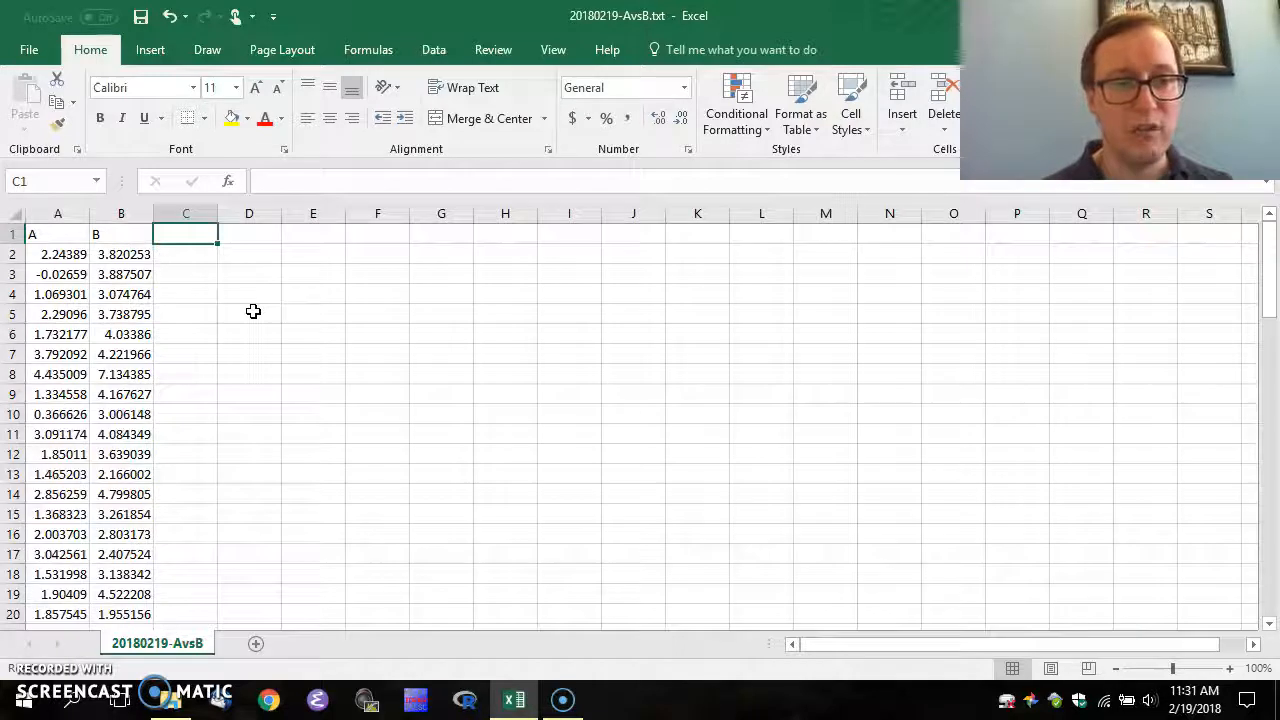
Check that both groups' values end at row 41
key(Left)
key(ctrl+Down)
key(Down)
key(Left)
key(Up)
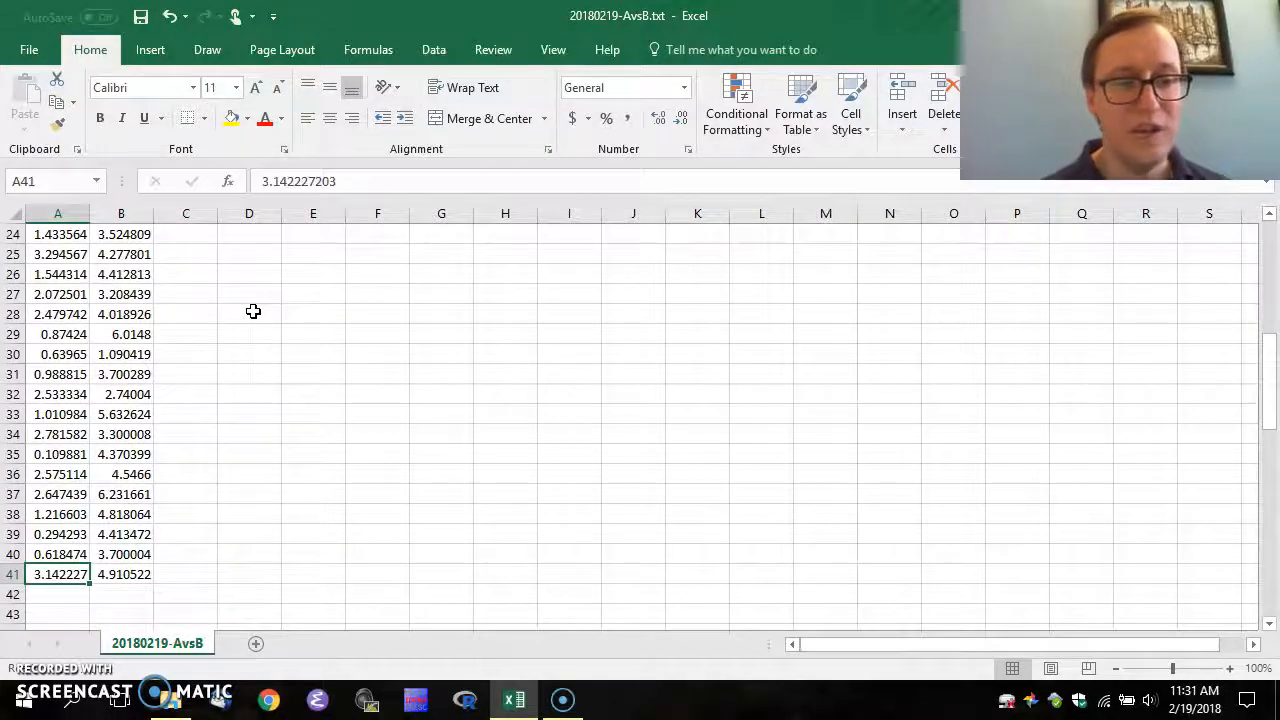
key(Right)
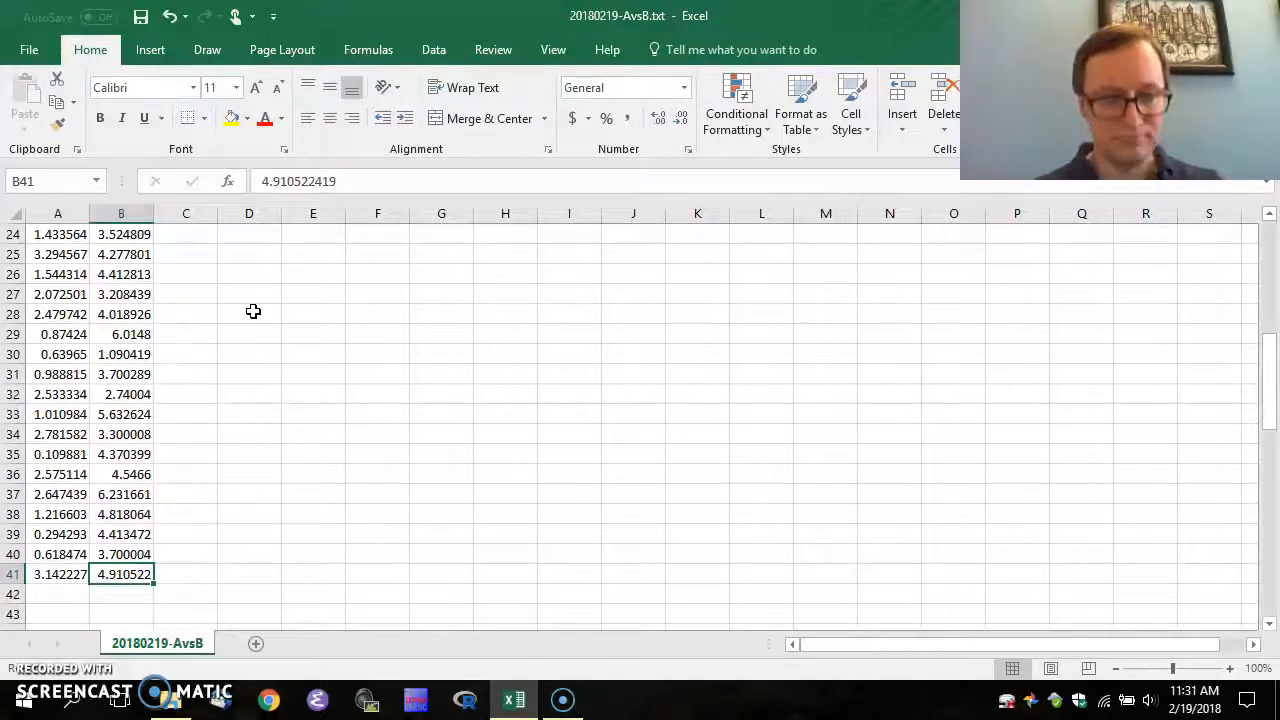
key(ctrl+Home)
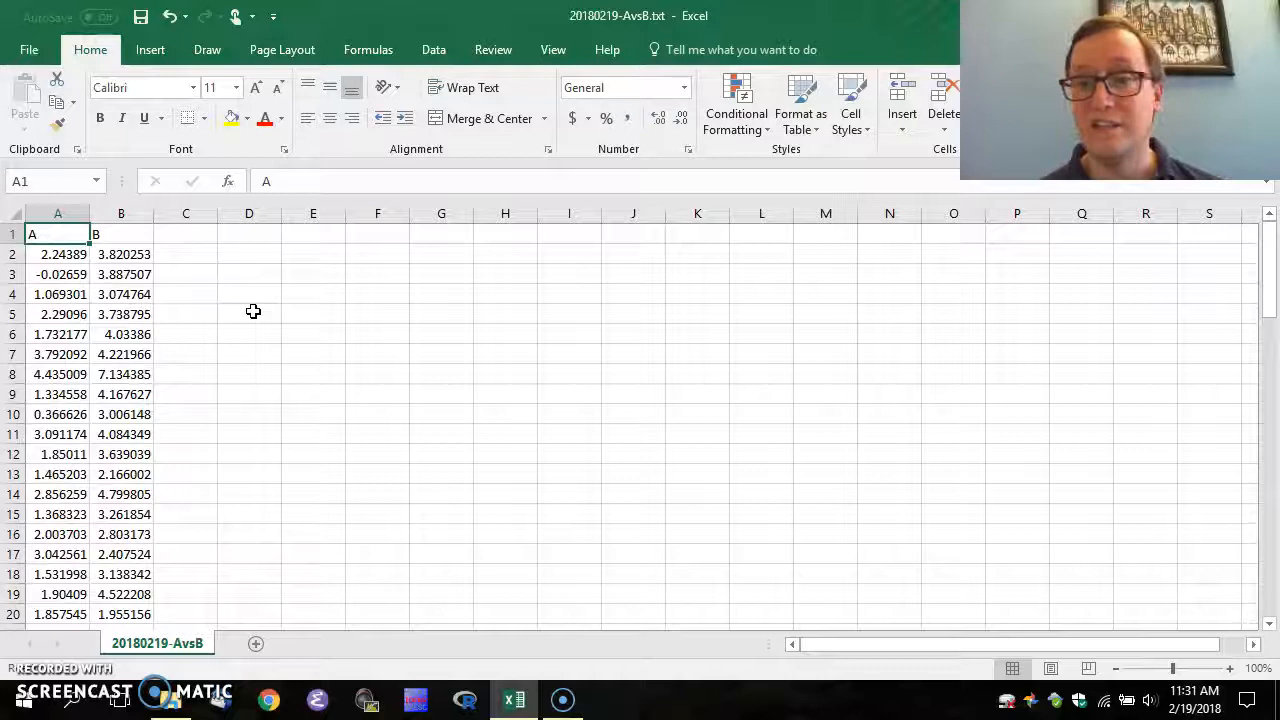
Put the heading 'quartile' in D1 and the numbers 0, 1, 2, 3, 4 in D2:D6
key(Right)
key(Right)
key(Right)
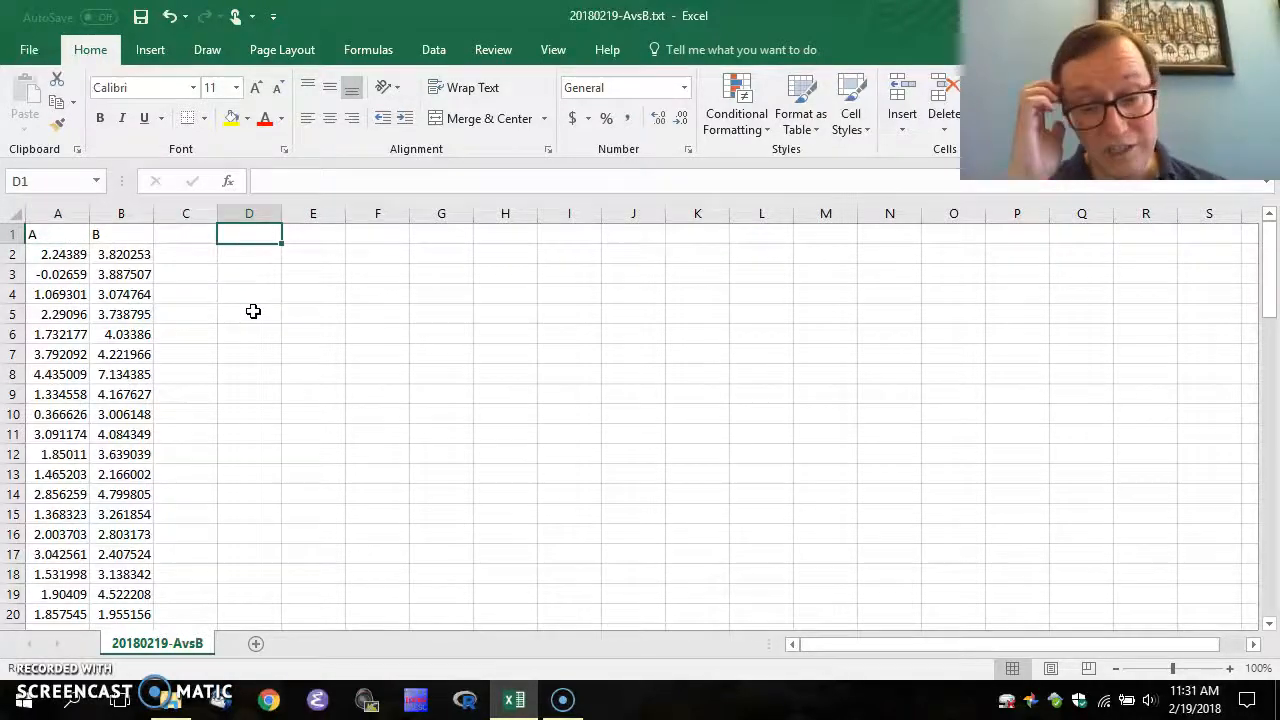
text(0)
key(Escape)
text(quartile)
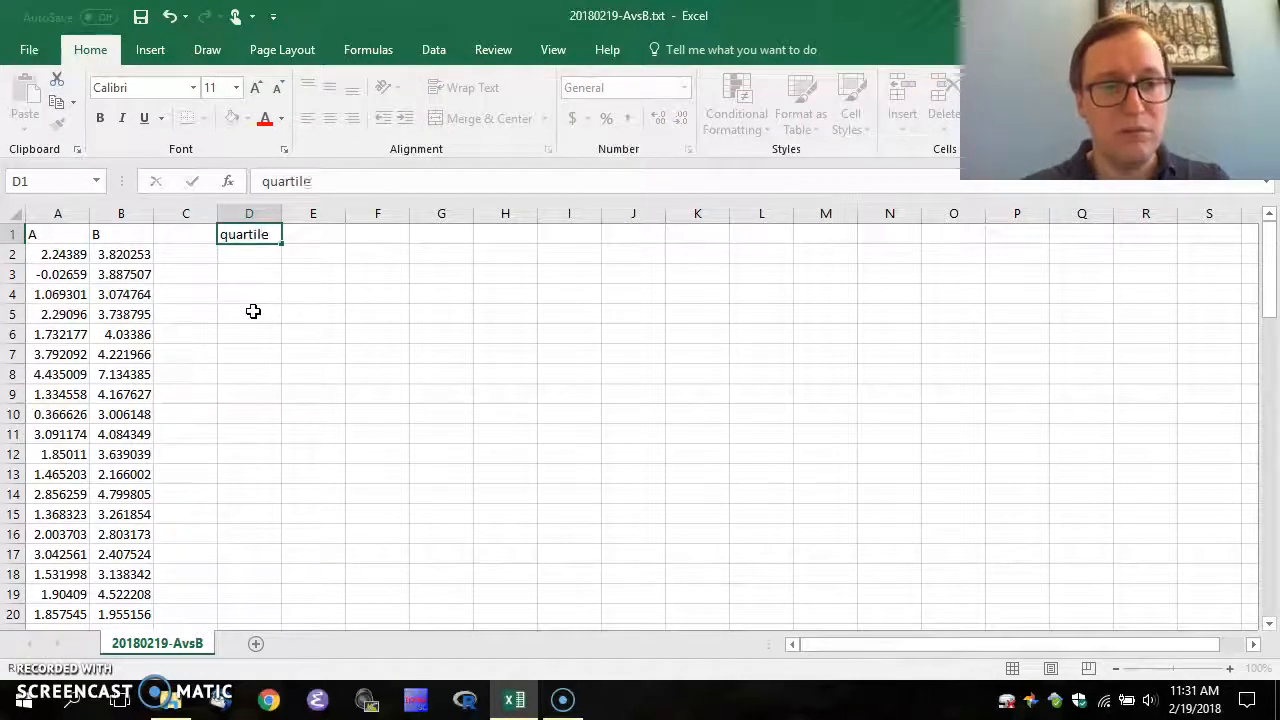
key(Return)
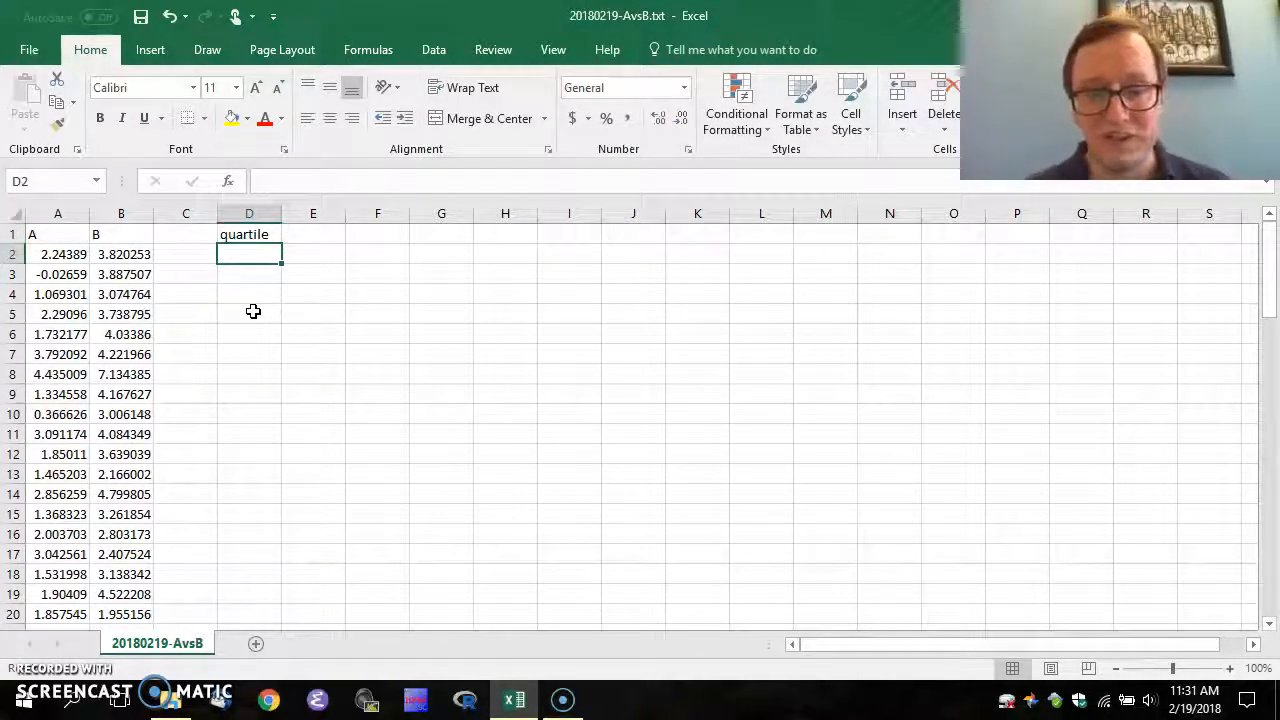
text(0)
key(Return)
text(1)
key(Return)
text(2)
key(Return)
text(3)
key(Return)
text(4)
key(Return)
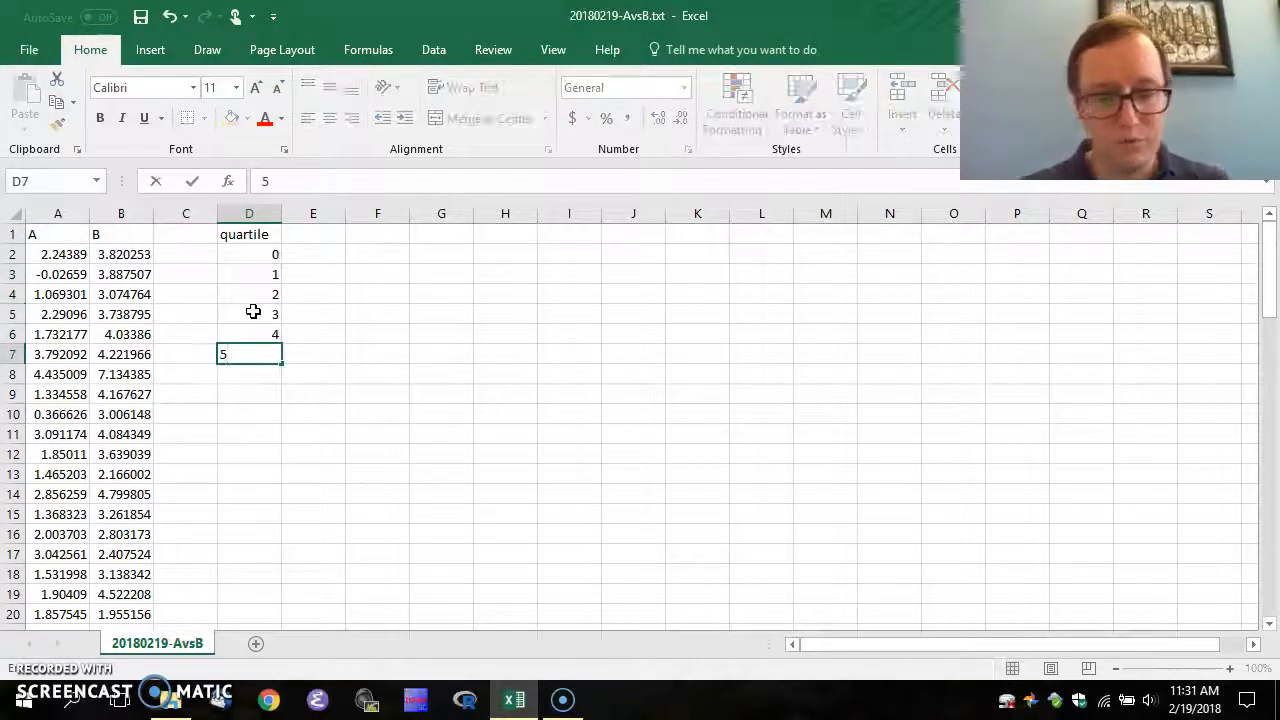
Recheck the quartile numbers, then enter the group heading A in E1
key(Up)
key(Up)
key(Up)
key(Up)
key(Up)
key(Down)
key(Down)
key(Down)
key(Down)
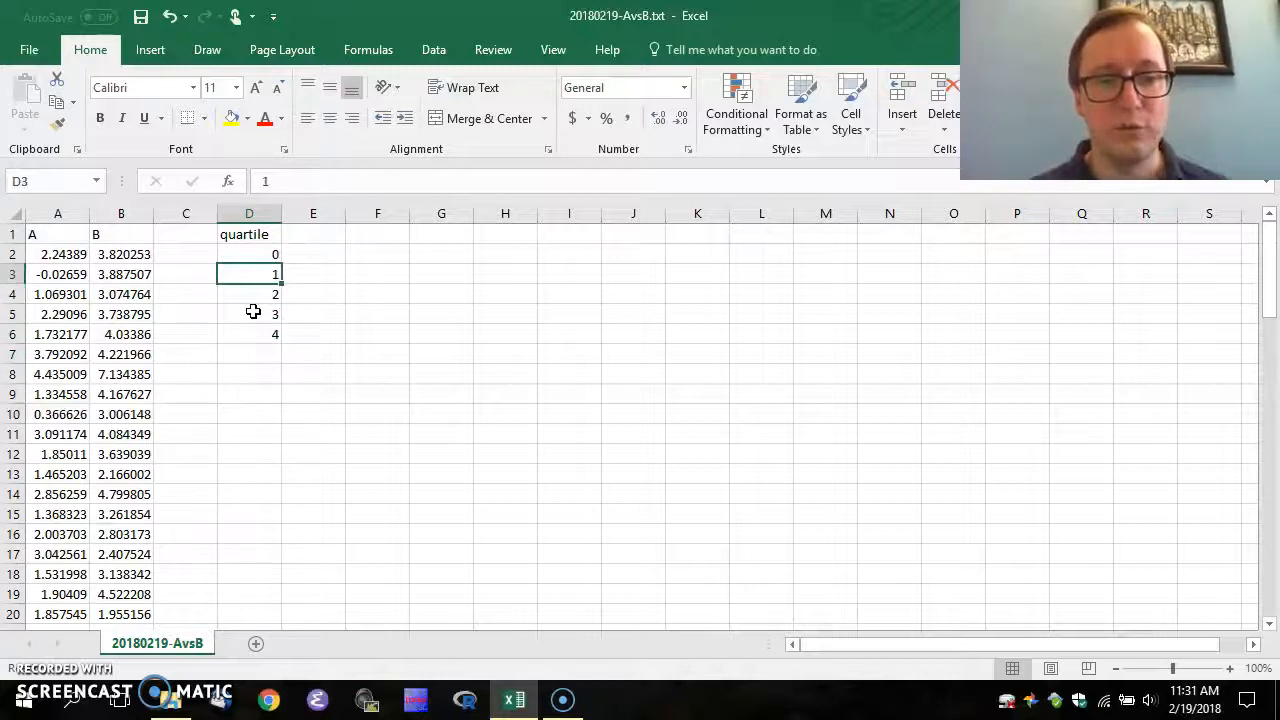
key(Up)
key(Up)
key(Up)
key(Up)
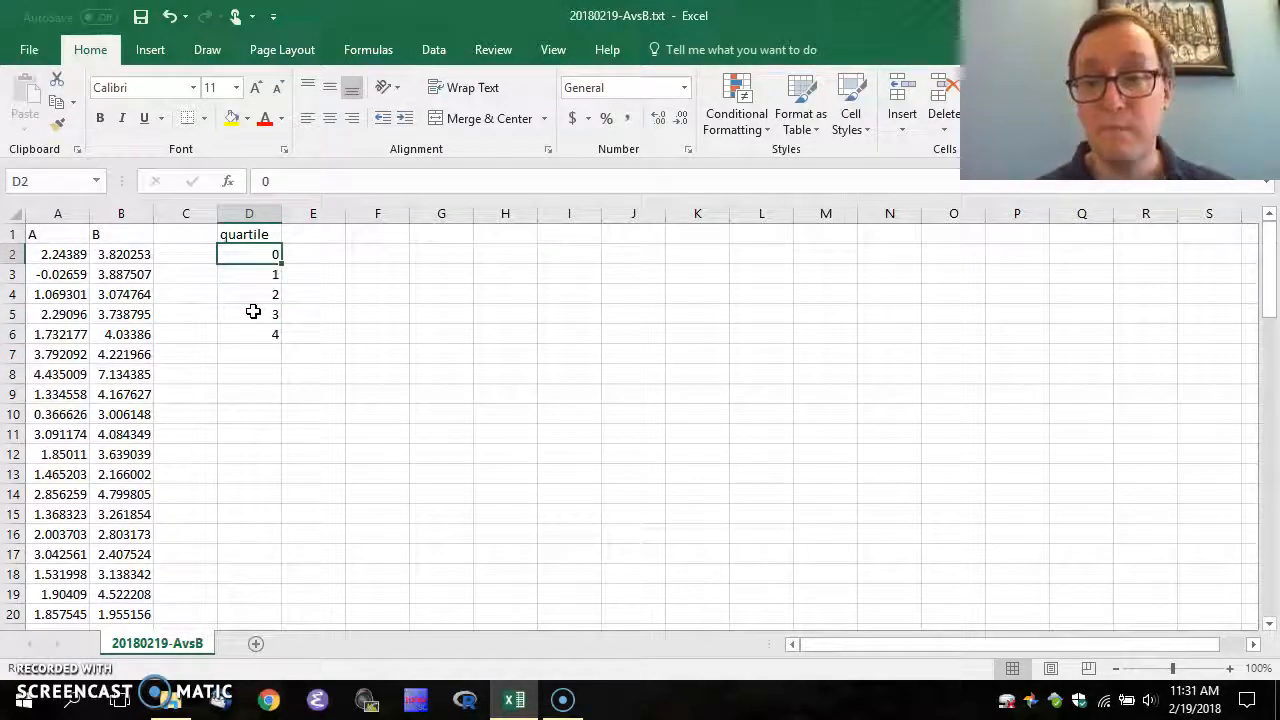
key(Down)
key(Down)
key(Down)
key(Down)
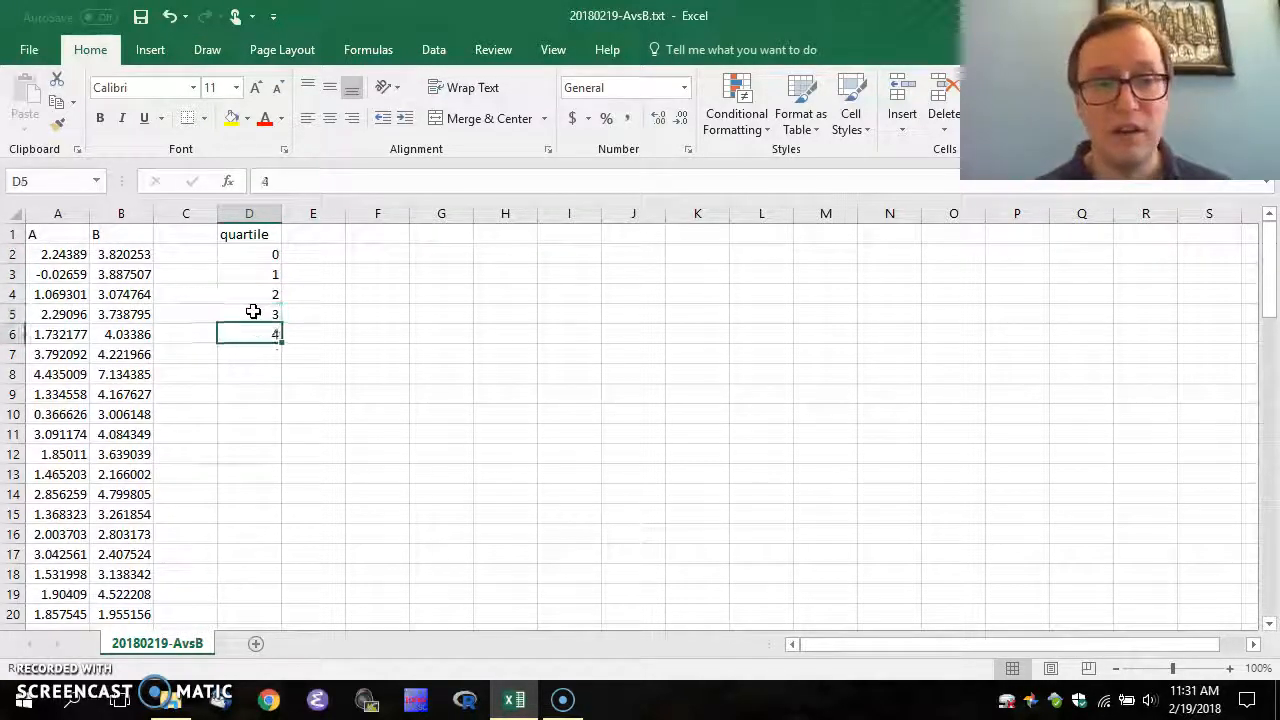
key(Up)
key(Up)
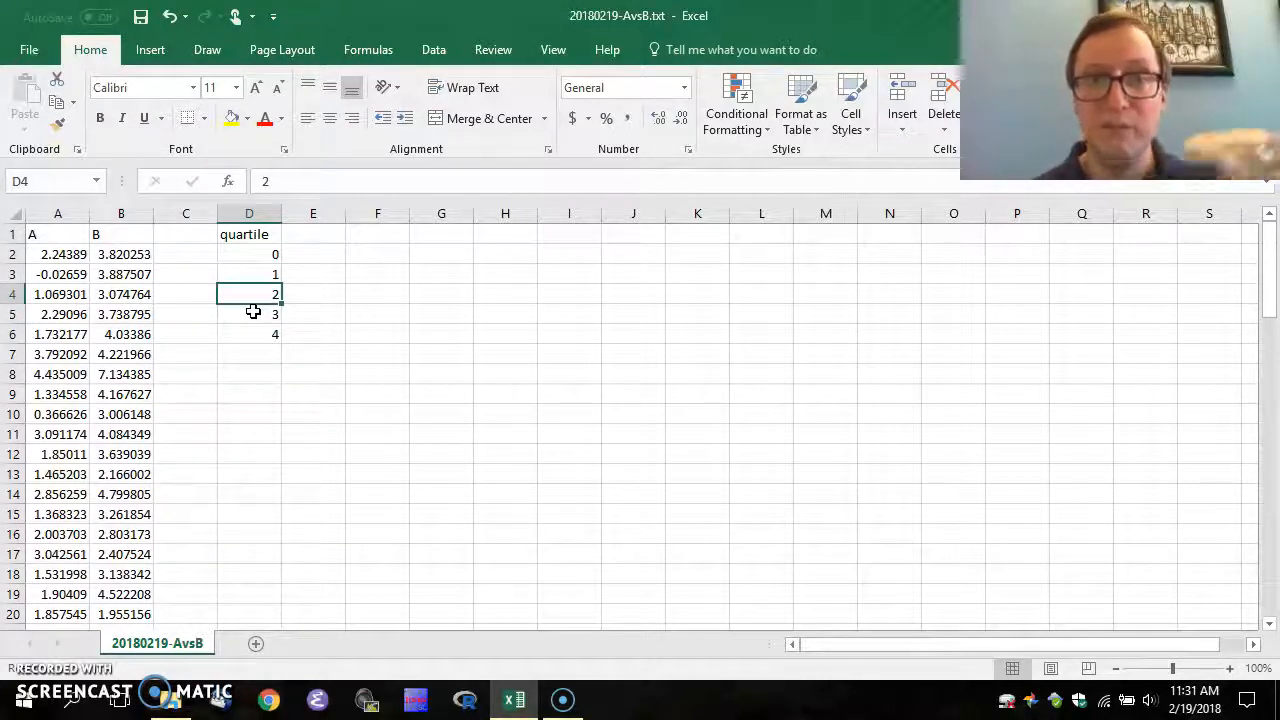
key(Up)
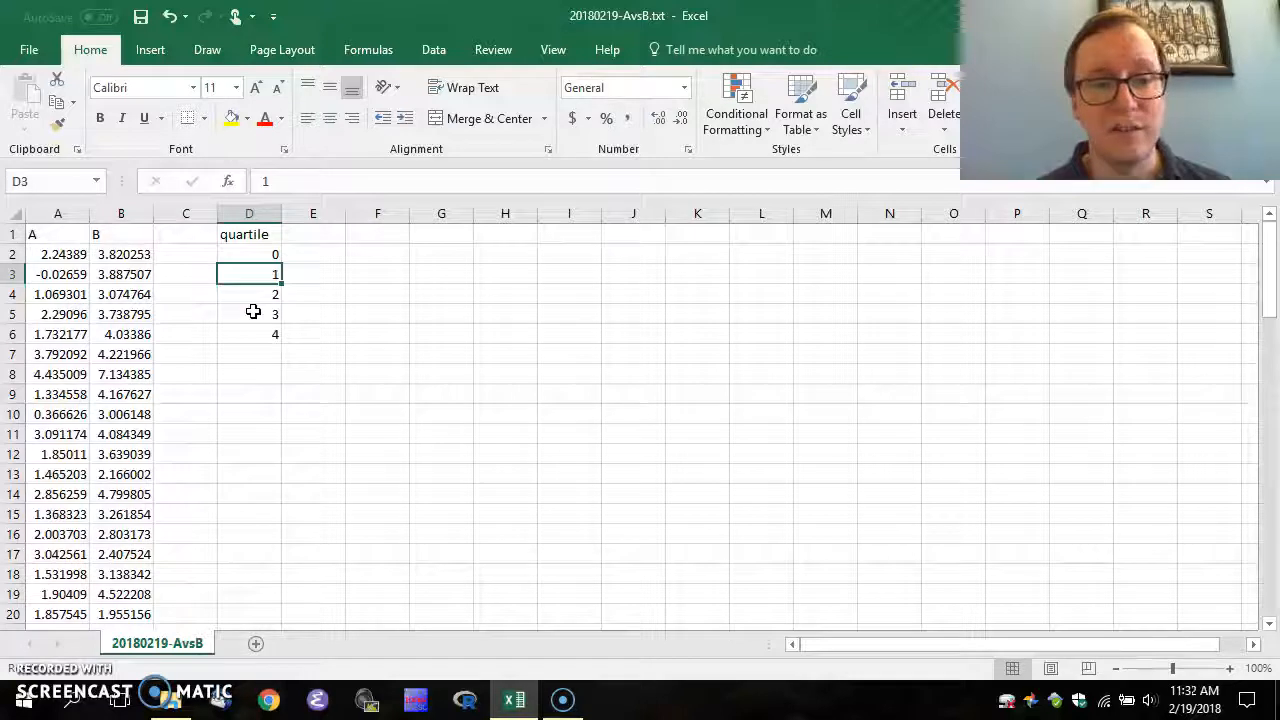
key(Down)
key(Down)
key(Up)
key(Up)
key(Up)
key(Up)
key(Right)
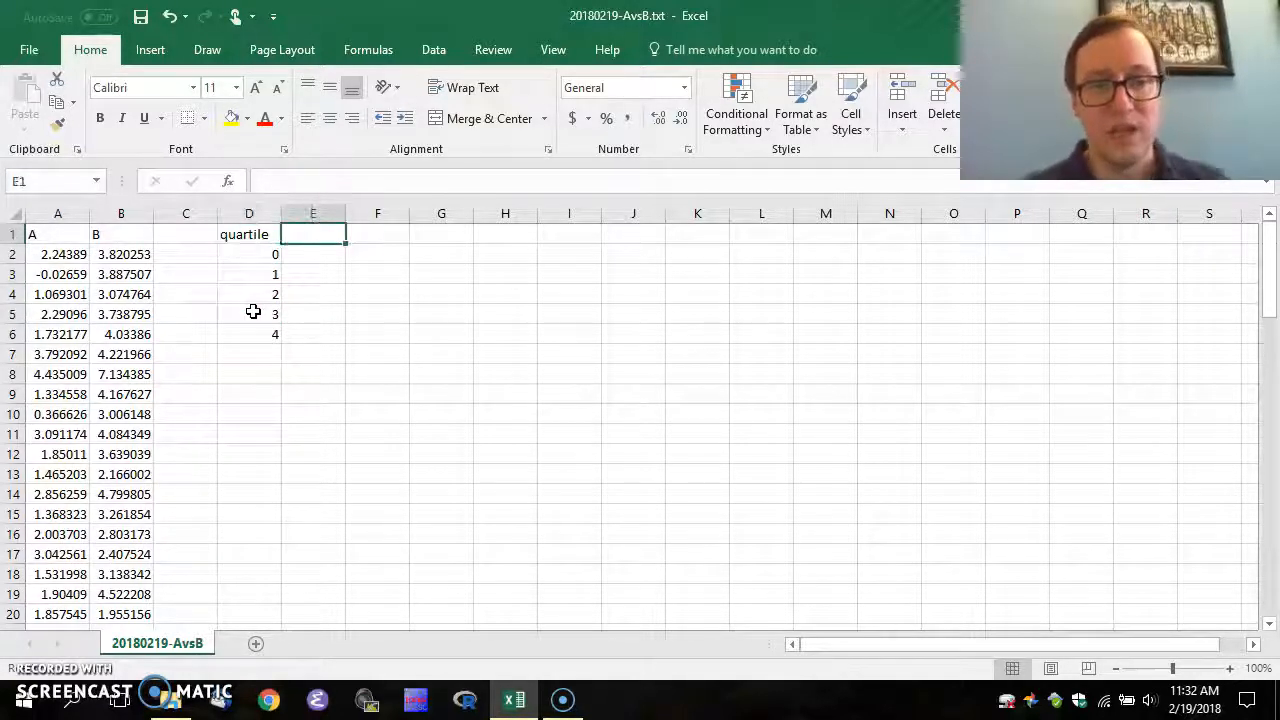
text(A)
key(Tab)
Enter heading B, then put =QUARTILE(A$2:A$41,$D2) in E2
text(B)
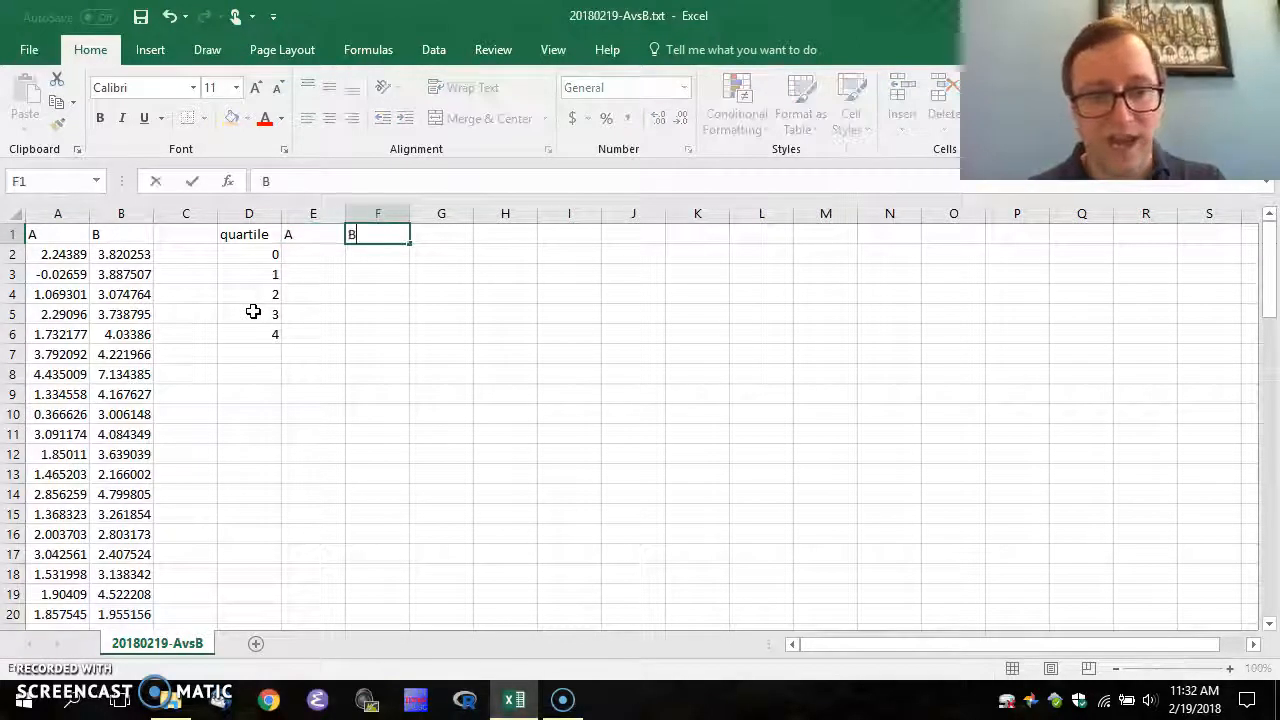
key(Return)
text(=quartile)
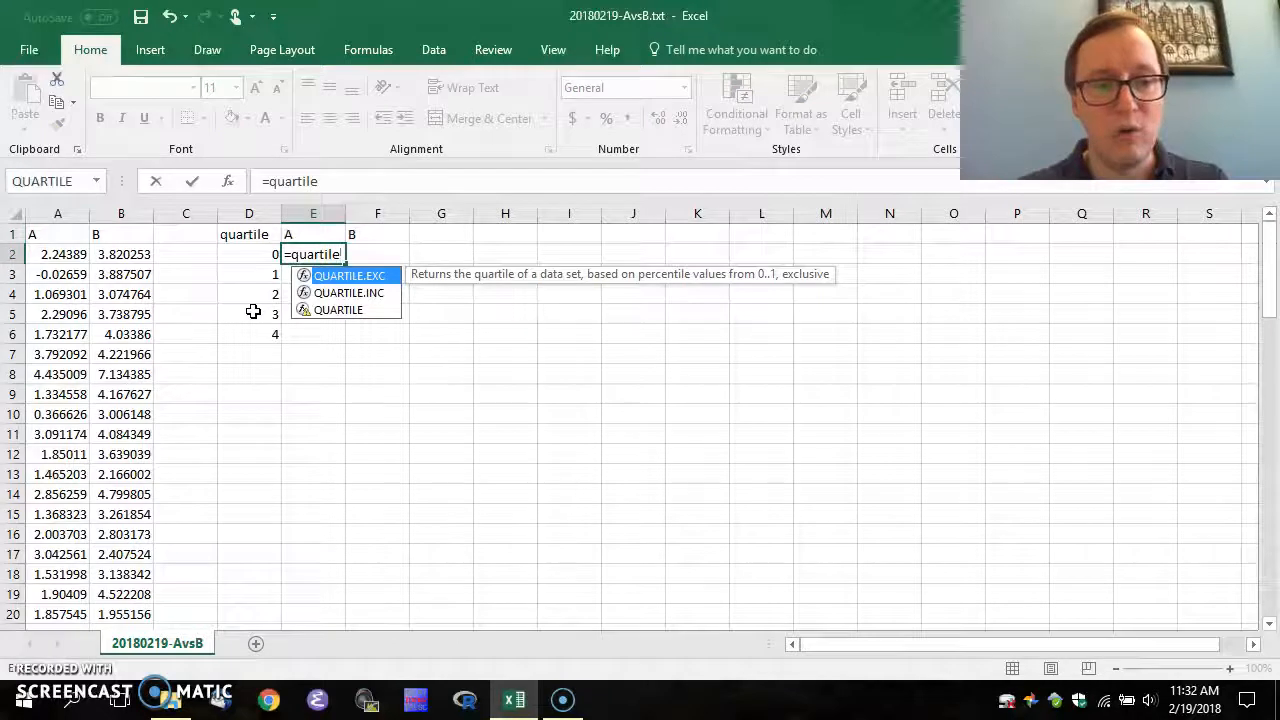
text(()
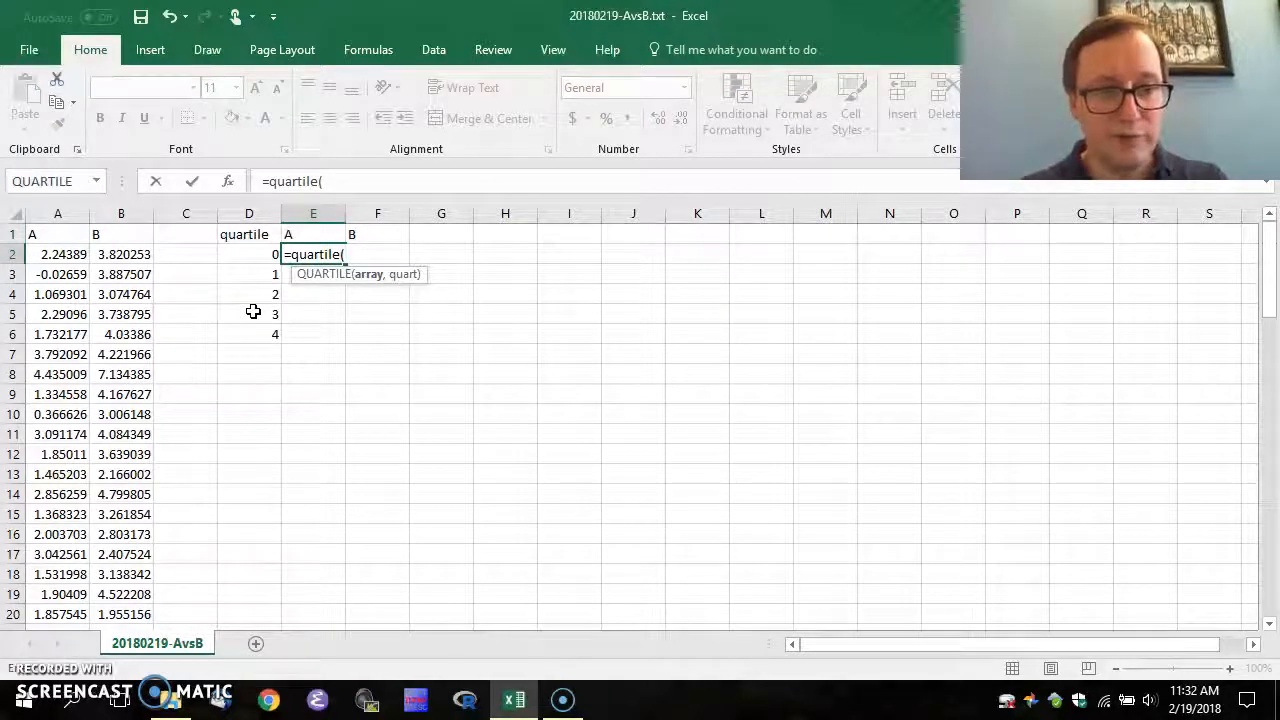
text(a)
text($2)
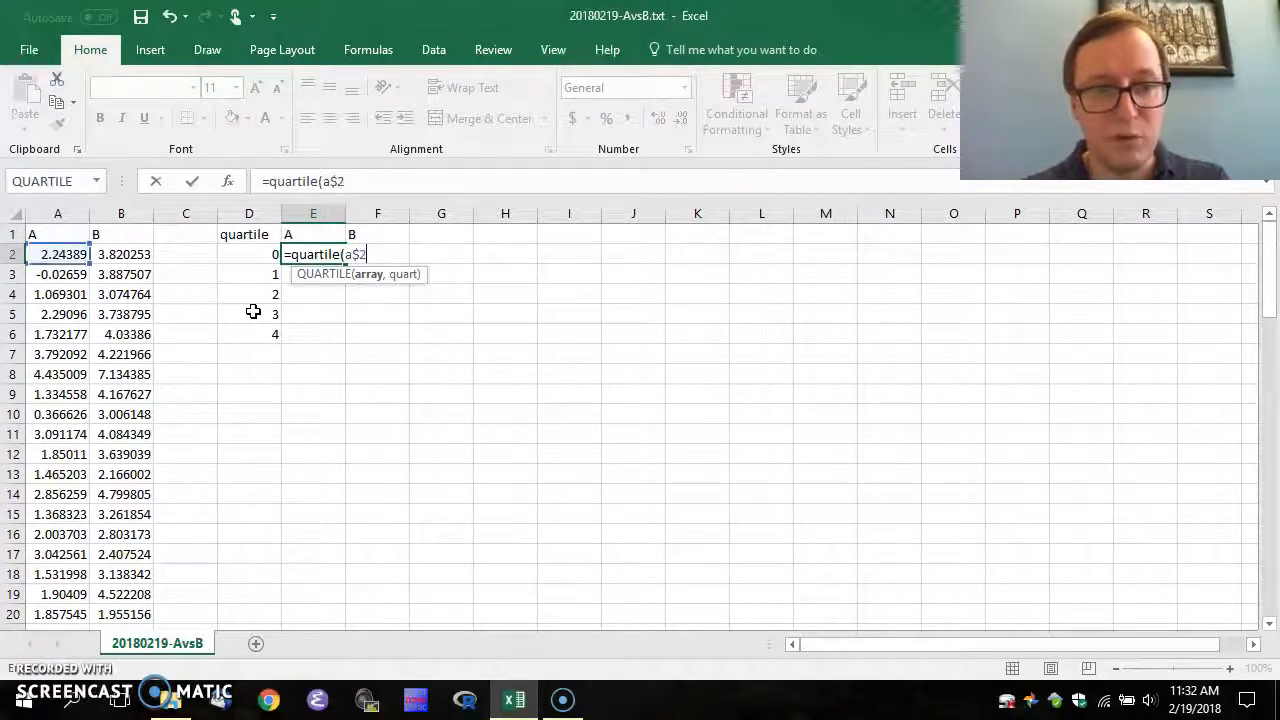
text(:a$)
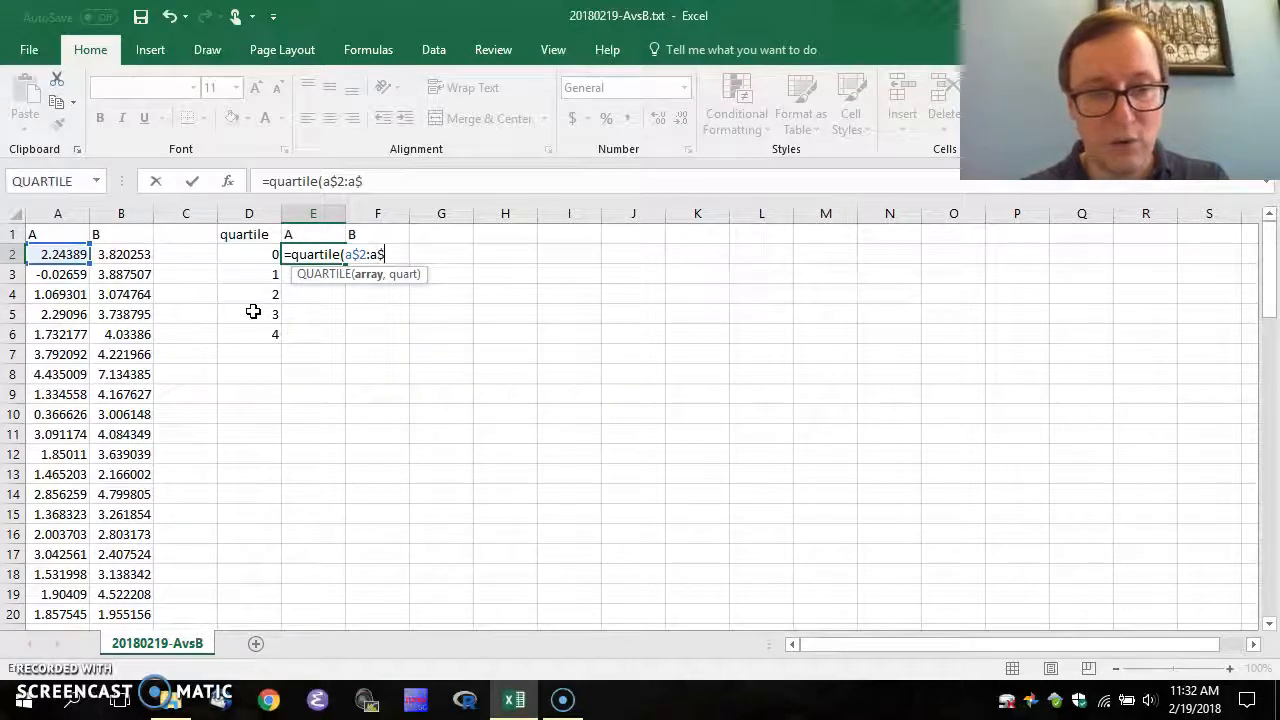
text(41)
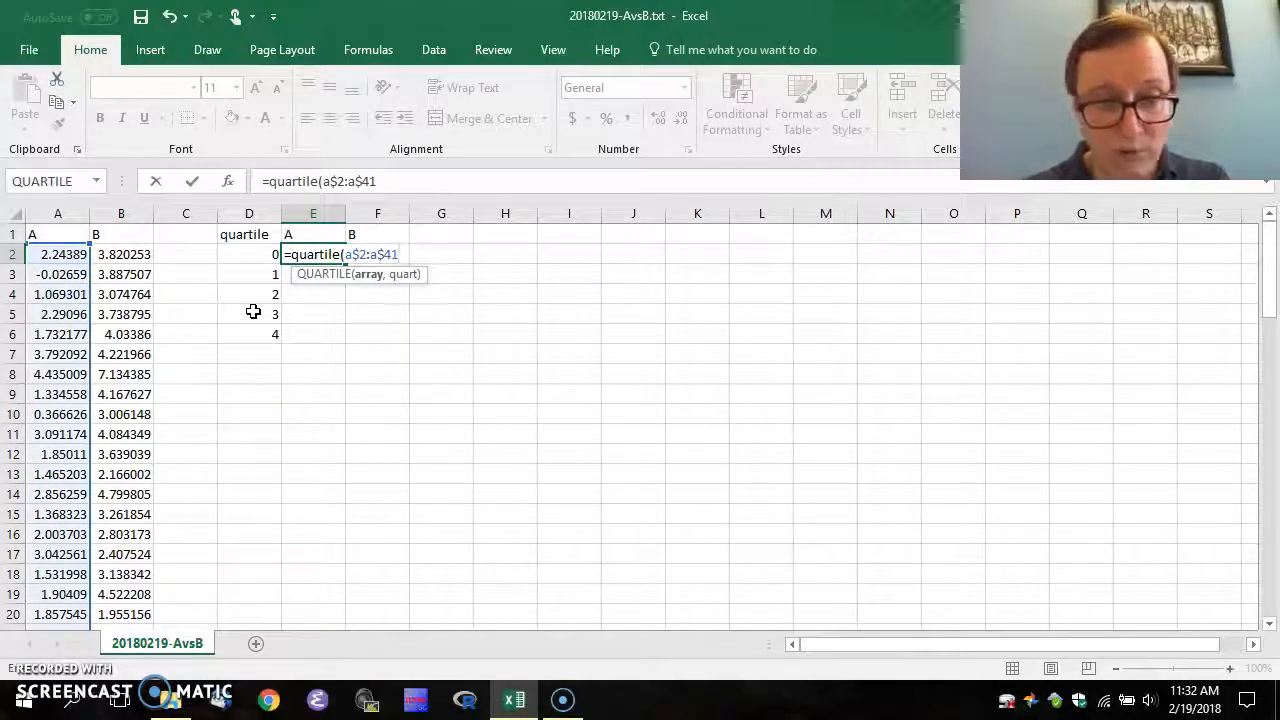
text(,)
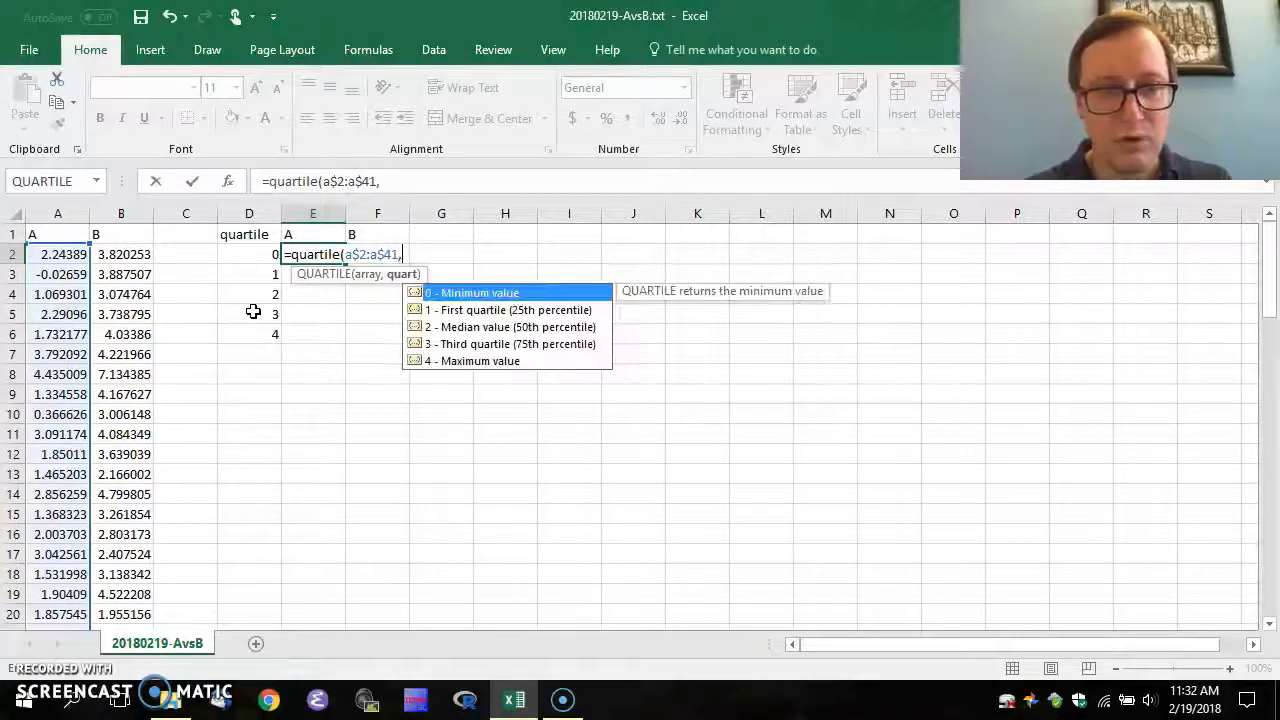
text($d)
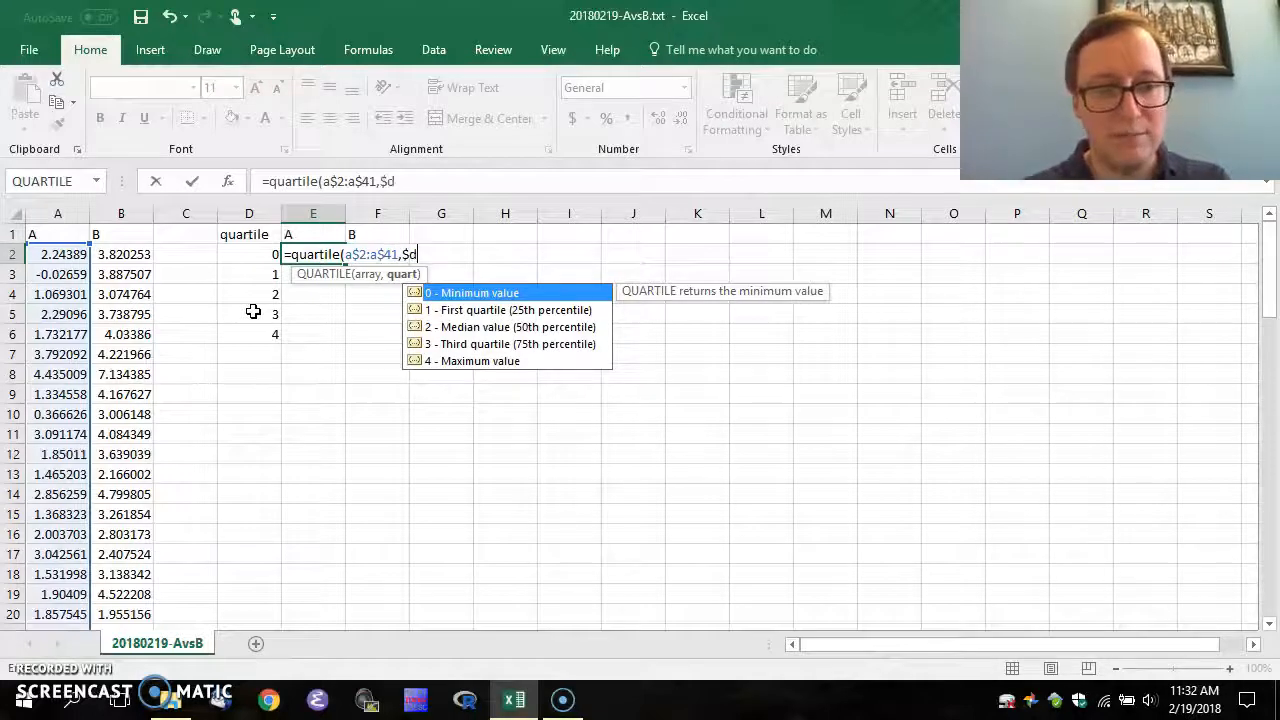
text(2))
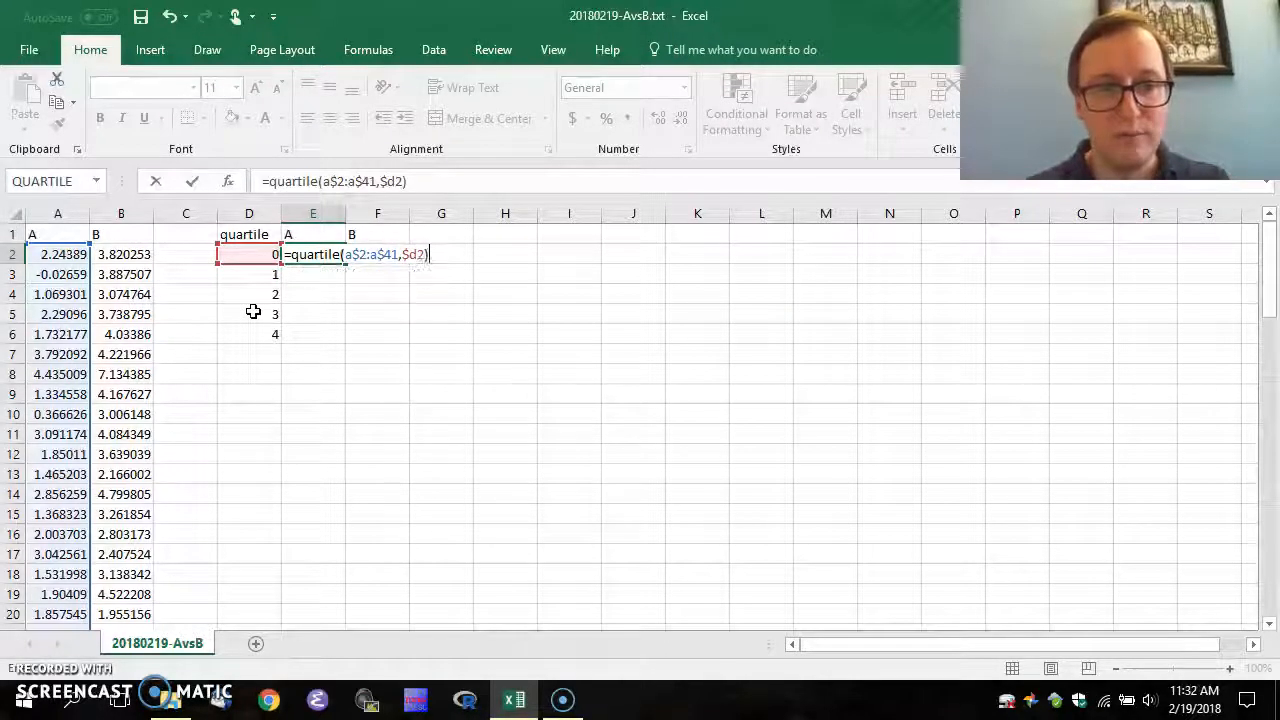
key(Return)
key(Up)
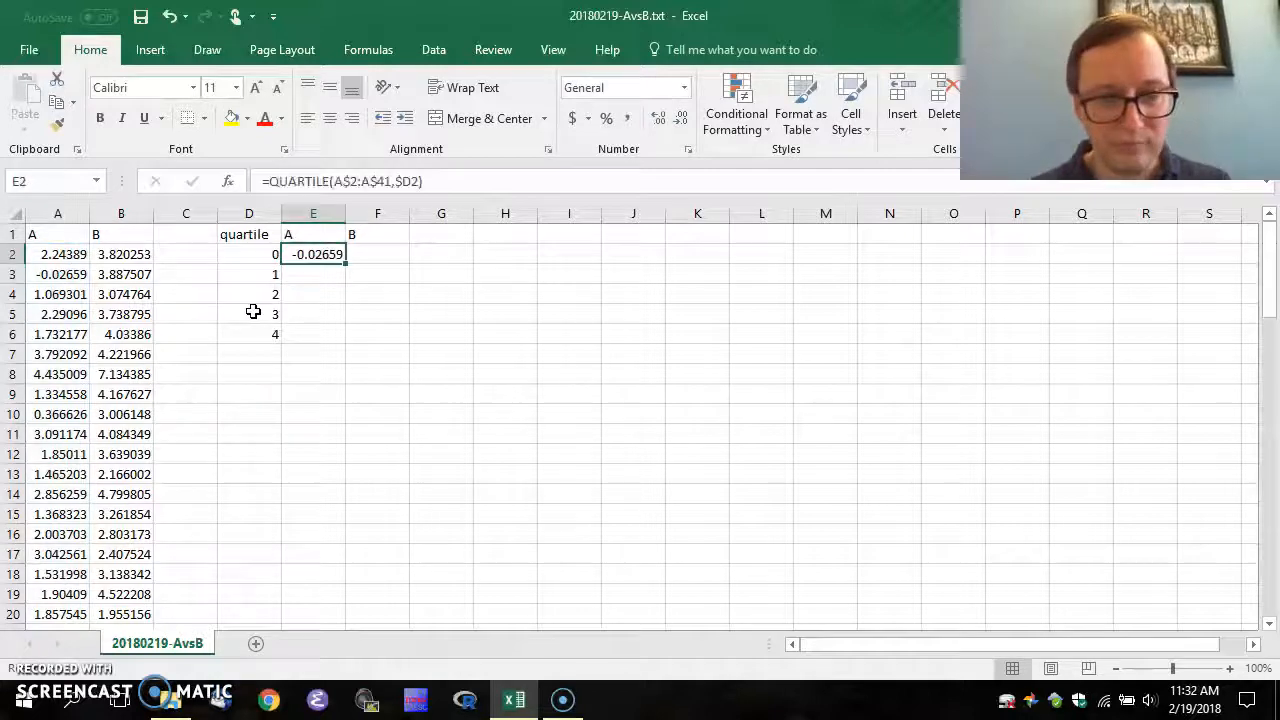
key(F2)
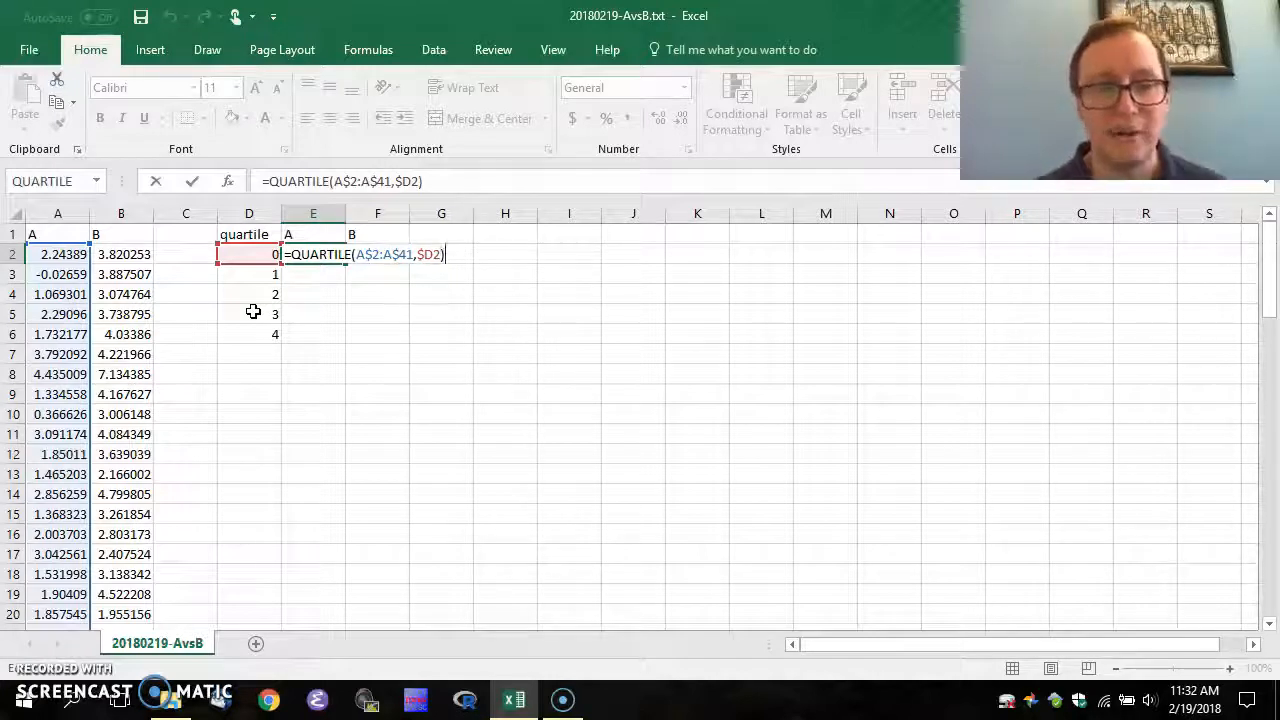
key(Return)
key(Up)
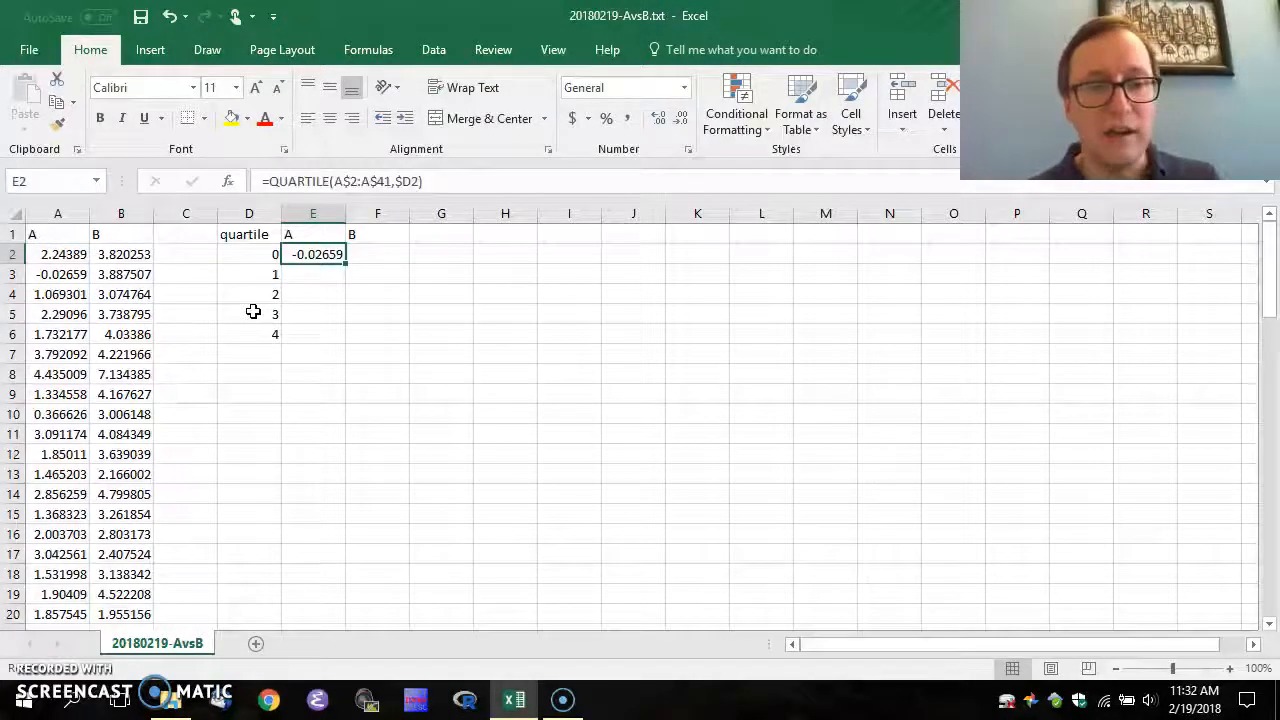
Copy the E2 QUARTILE formula into E2:F6
key(ctrl+c)
key(shift+Right)
key(shift+Down)
key(shift+Down)
key(shift+Down)
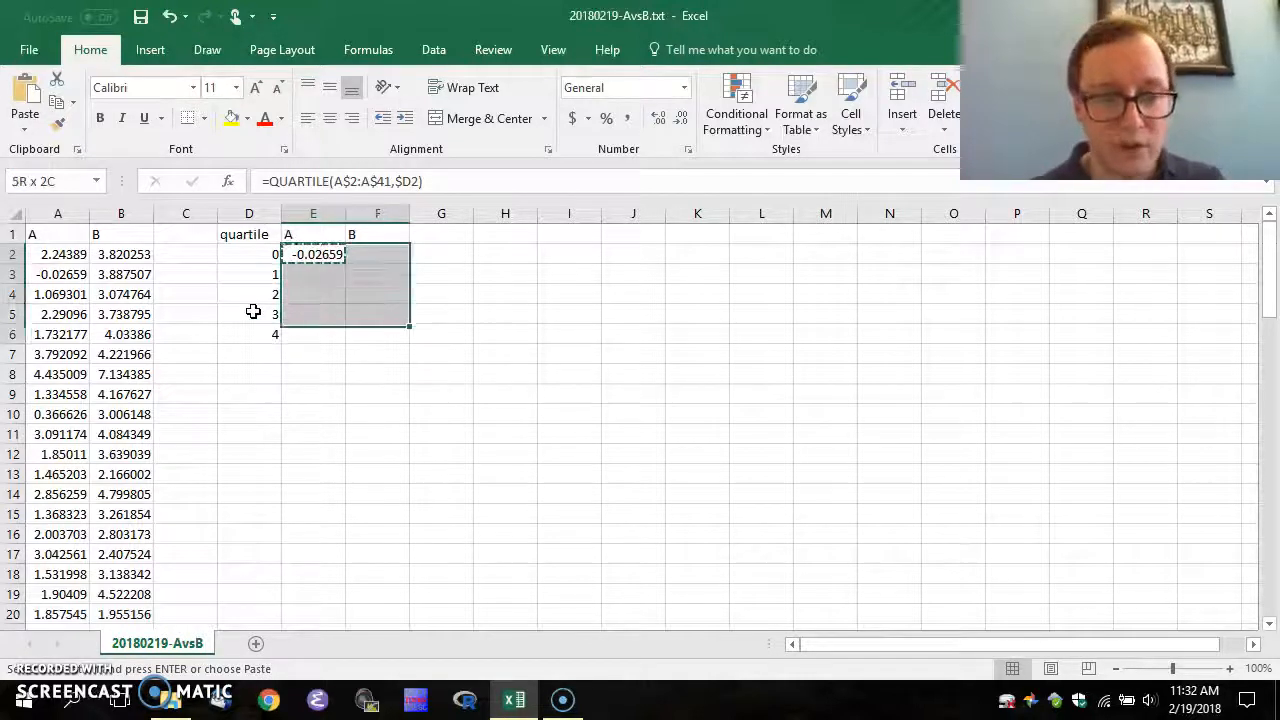
key(ctrl+v)
key(Down)
key(Up)
key(Escape)
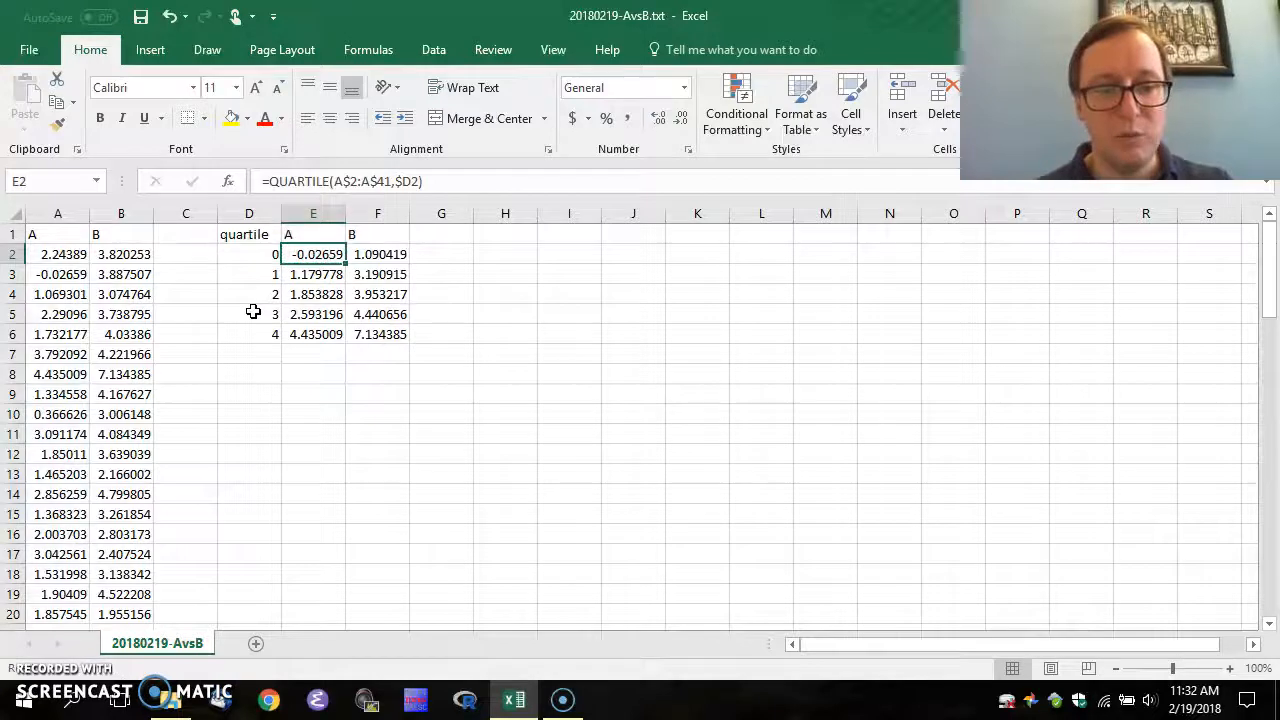
Verify E2 references column A and F2 references column B
key(F2)
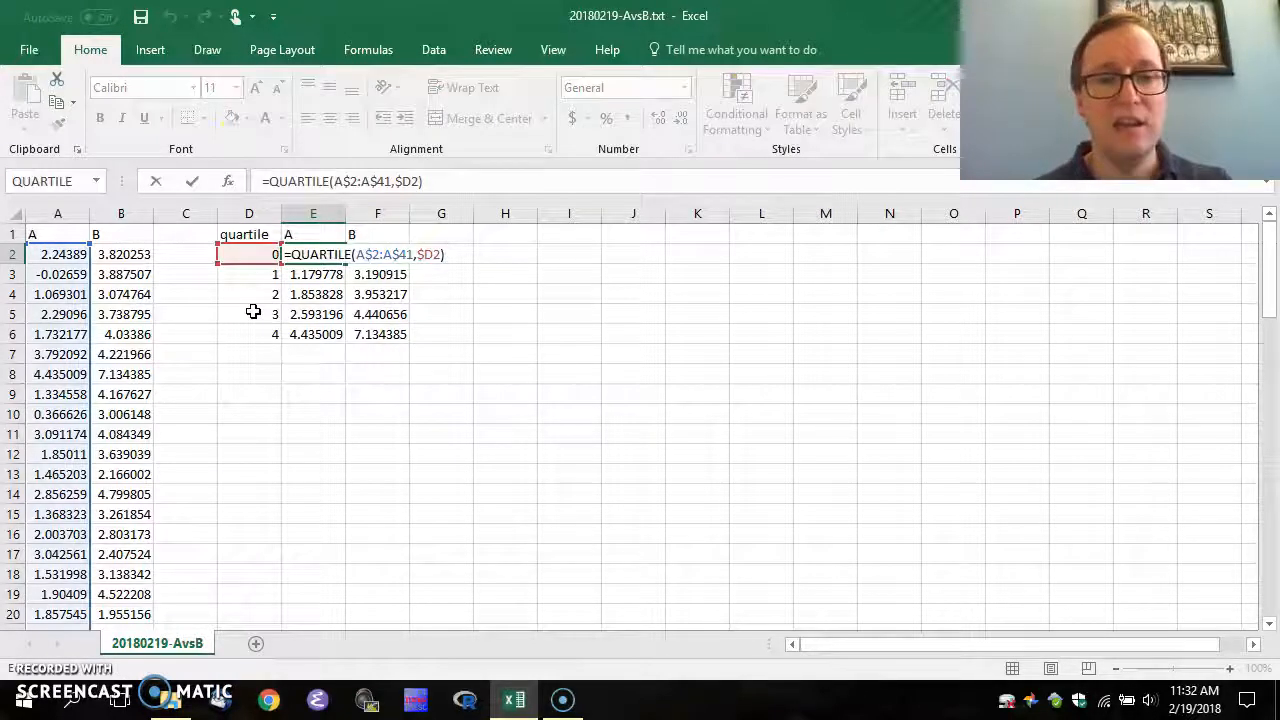
key(ctrl+Return)
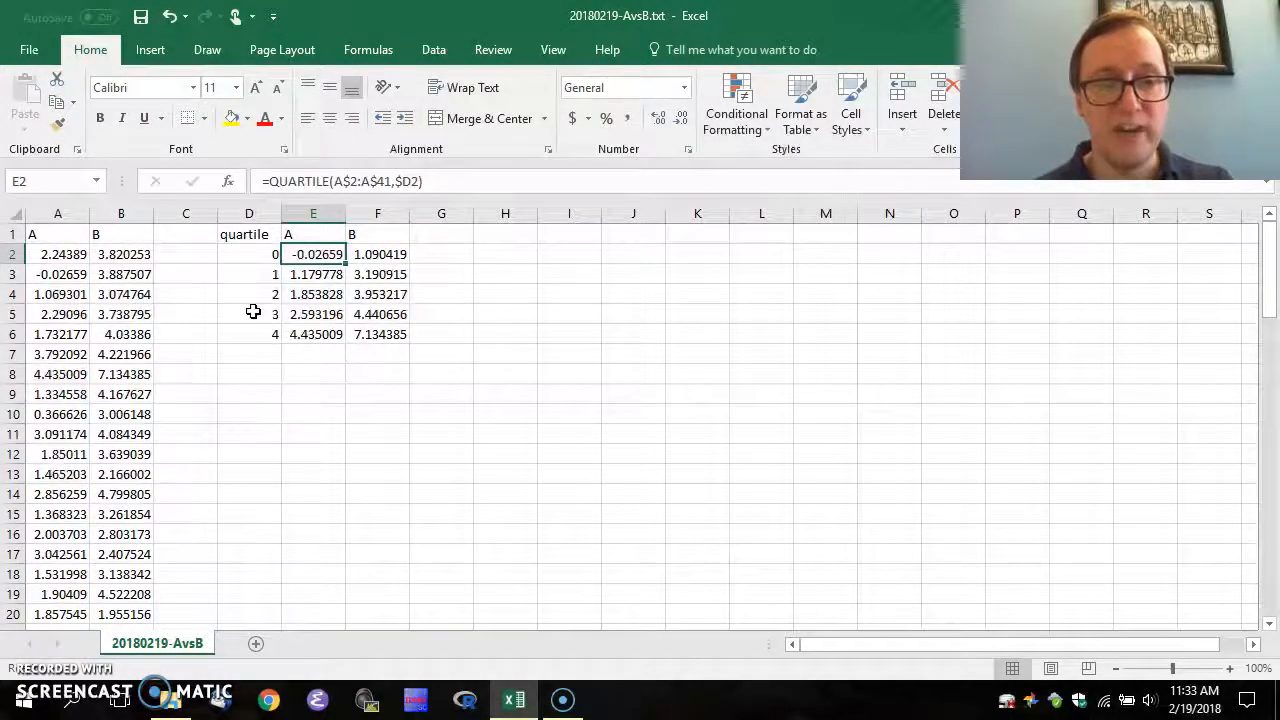
key(ctrl+c)
key(Right)
key(F2)
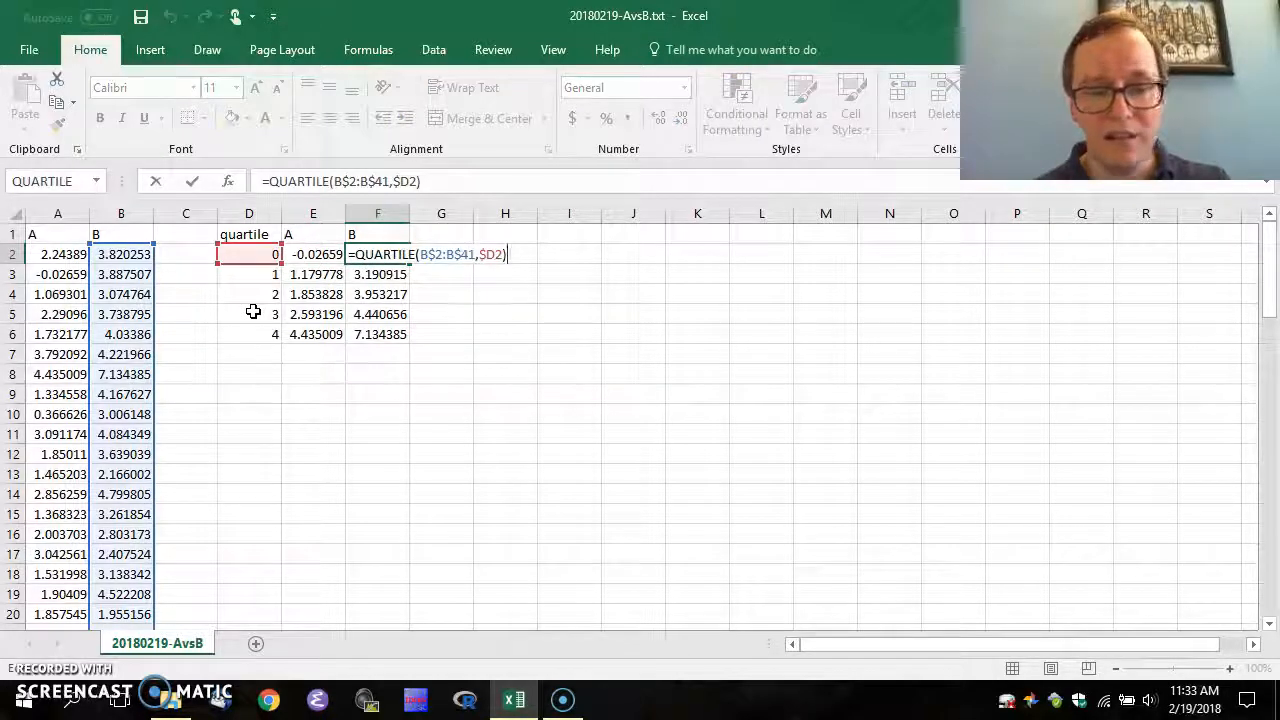
key(ctrl+Return)
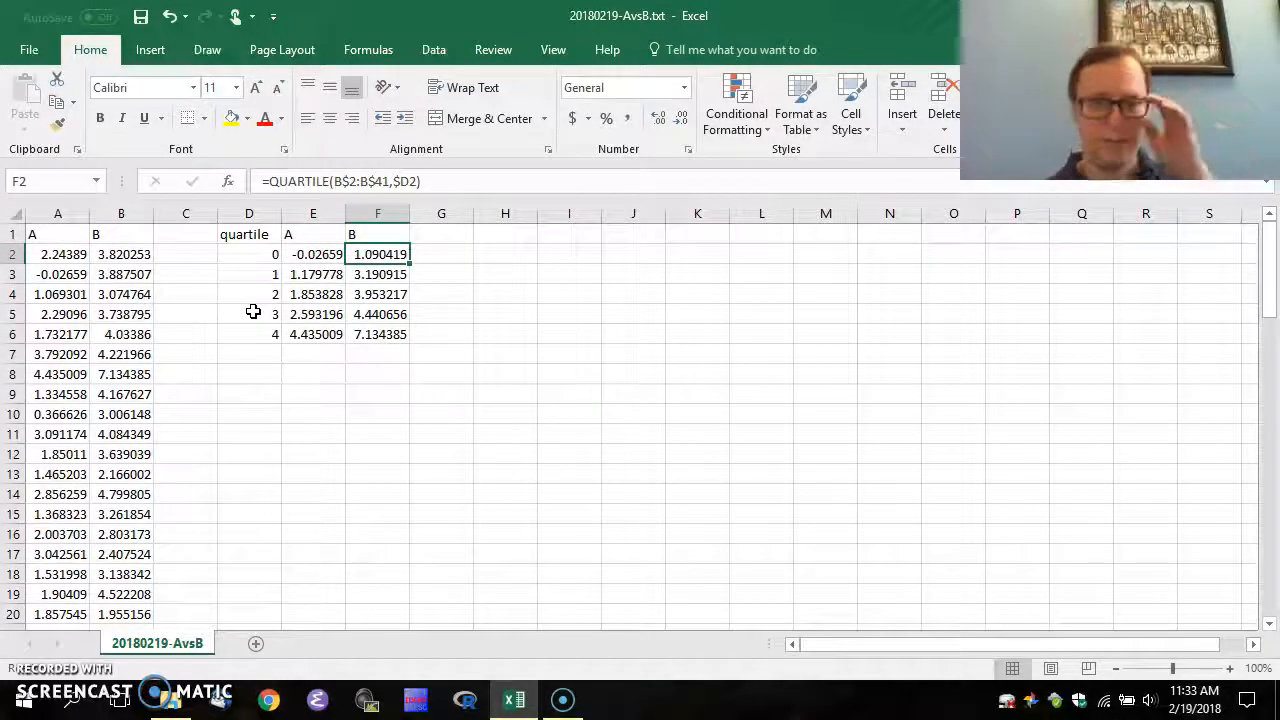
Step through the quartile table checking the formulas, ending at empty cell H1
key(Down)
key(Down)
key(Down)
key(Down)
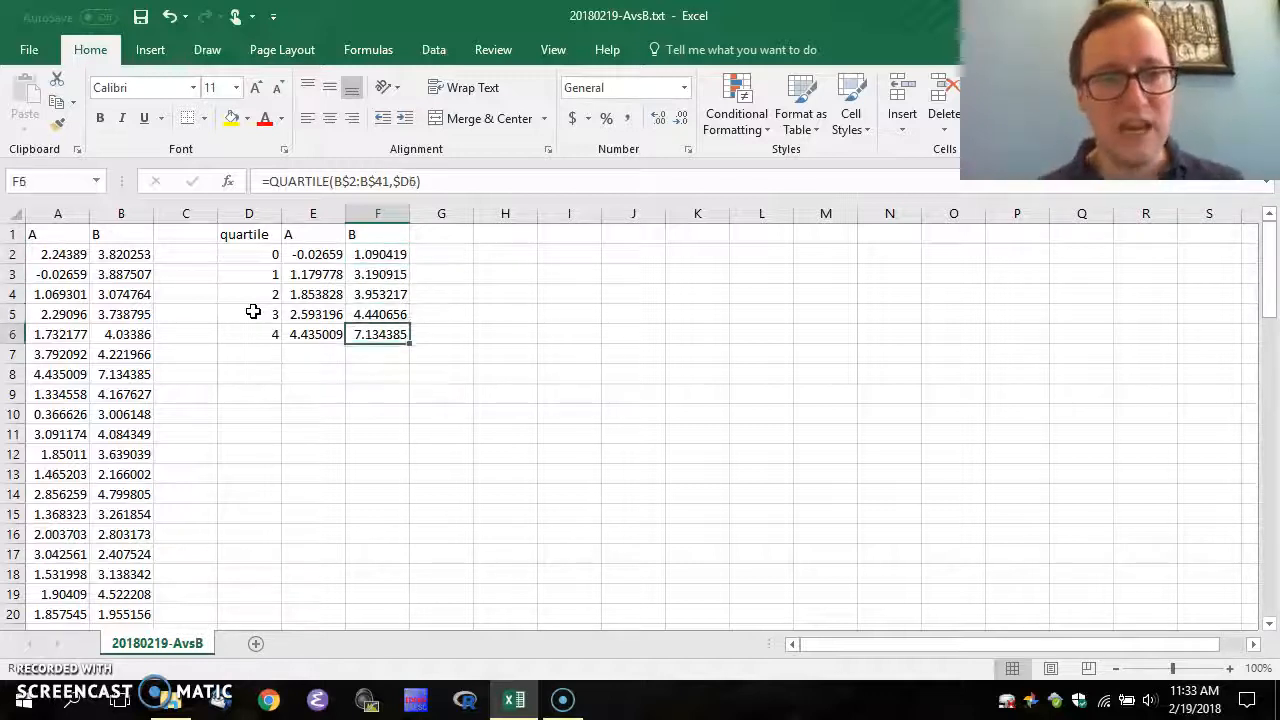
key(Left)
key(Up)
key(Up)
key(Up)
key(Up)
key(Up)
key(Down)
key(Right)
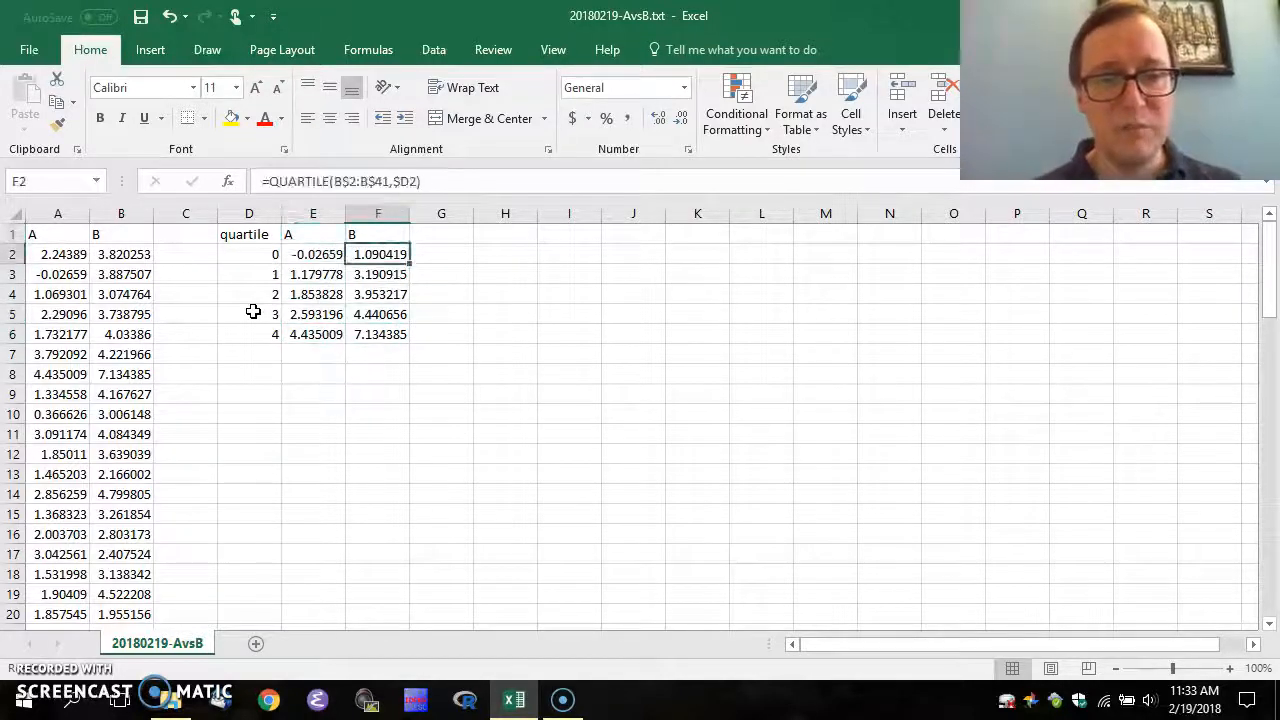
key(Down)
key(Down)
key(Left)
key(Up)
key(Up)
key(Up)
key(Right)
key(Right)
key(Right)
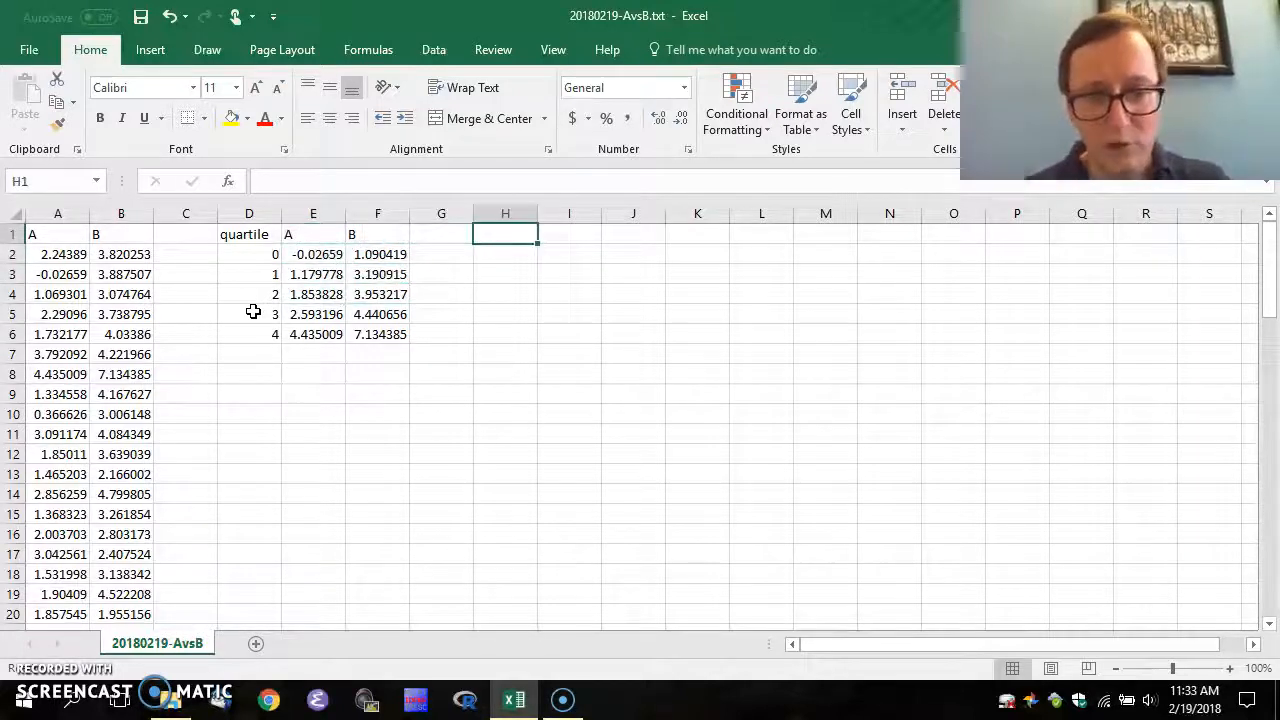
Type headers 'differences', 'A' and 'B' in H1:J1
text(differences)
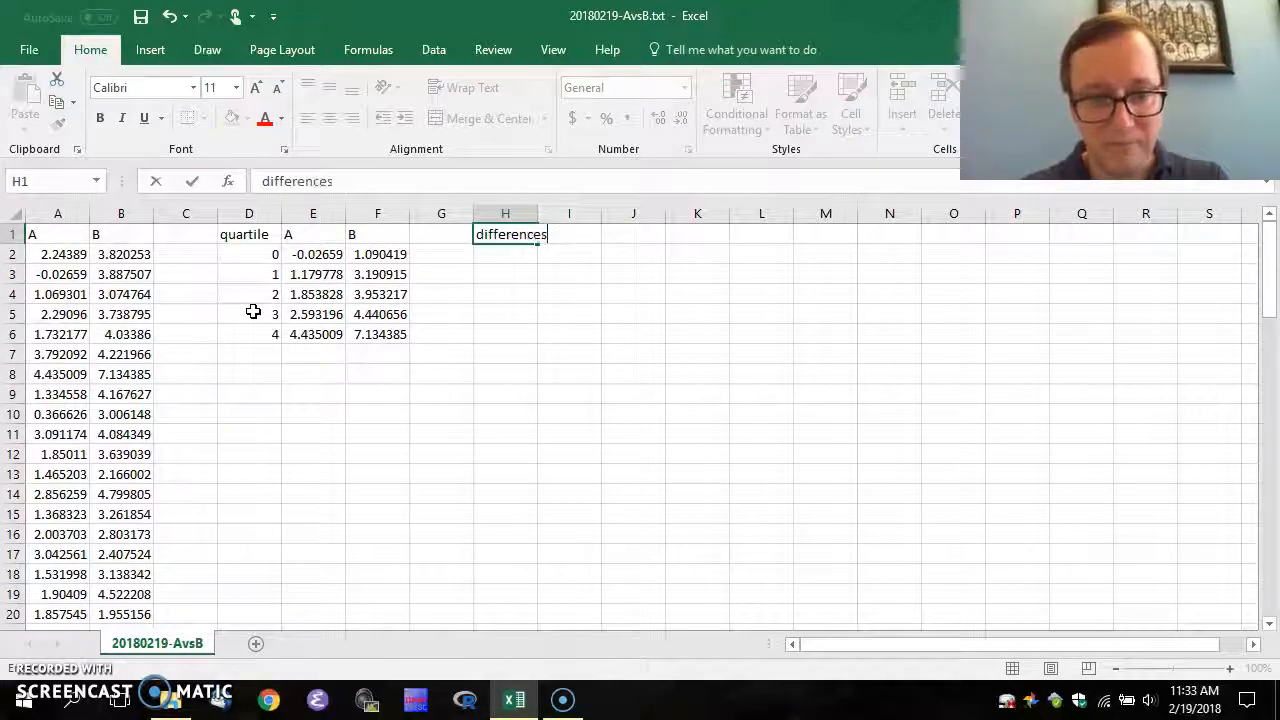
key(Tab)
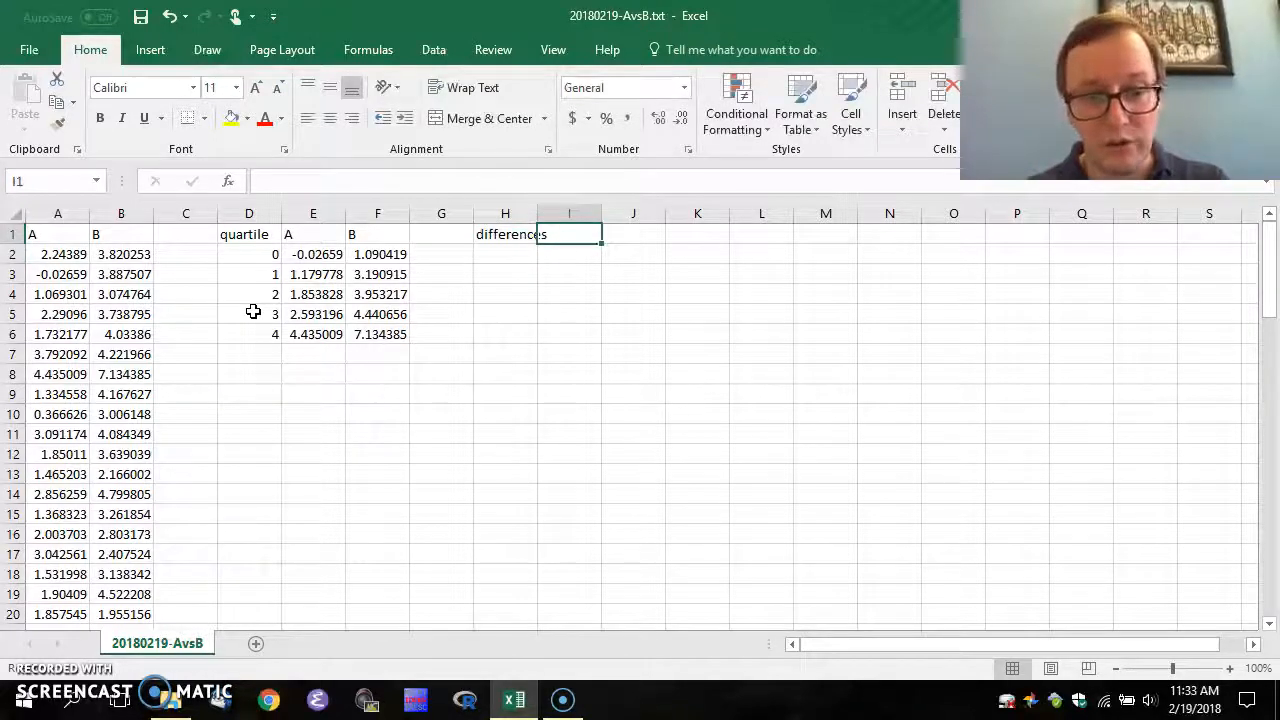
text(A)
key(Tab)
text(B)
key(Return)
Enter =E2 in I2 to pull group A's minimum
key(Left)
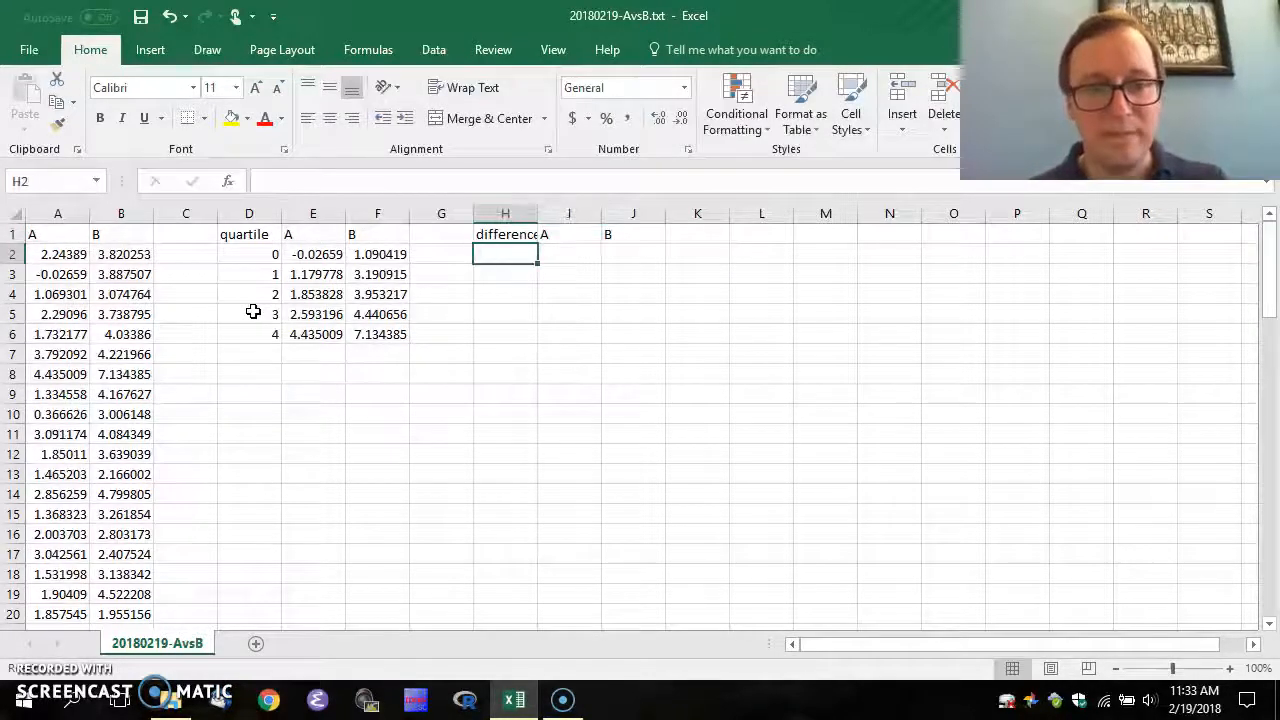
key(Left)
key(Left)
key(Left)
key(Left)
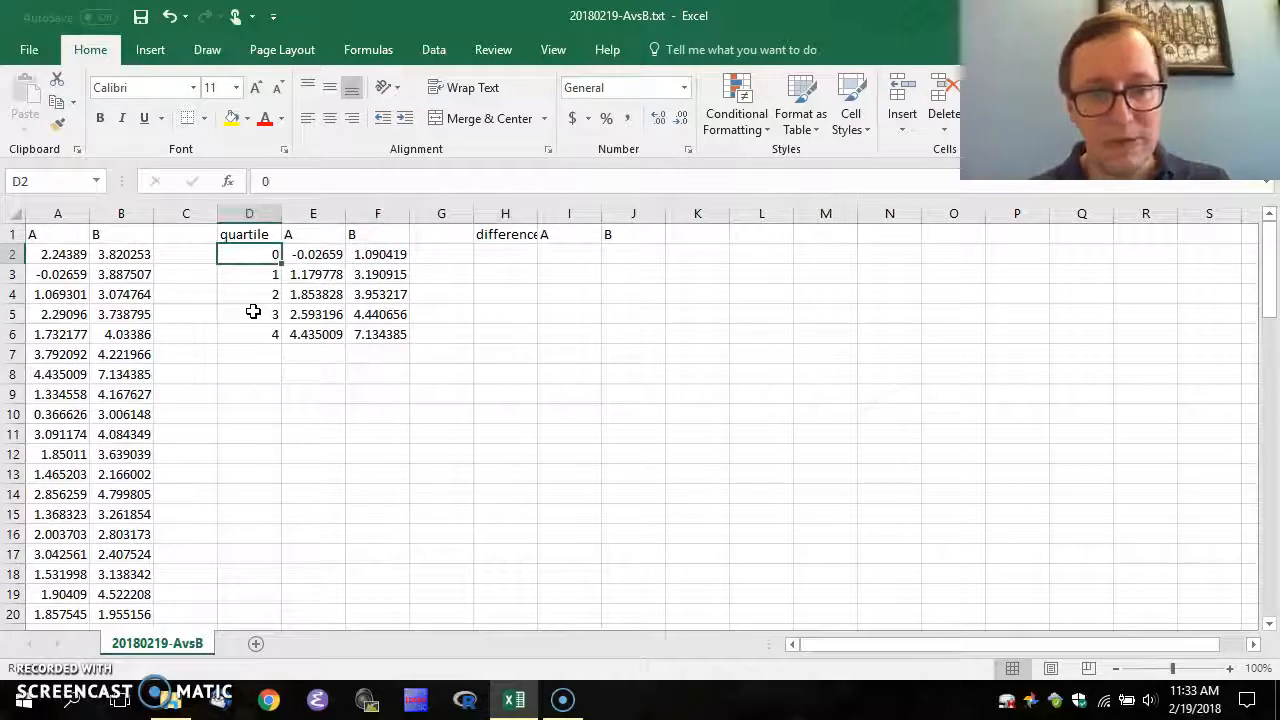
key(Right)
key(Right)
key(Left)
key(Right)
key(Right)
key(Right)
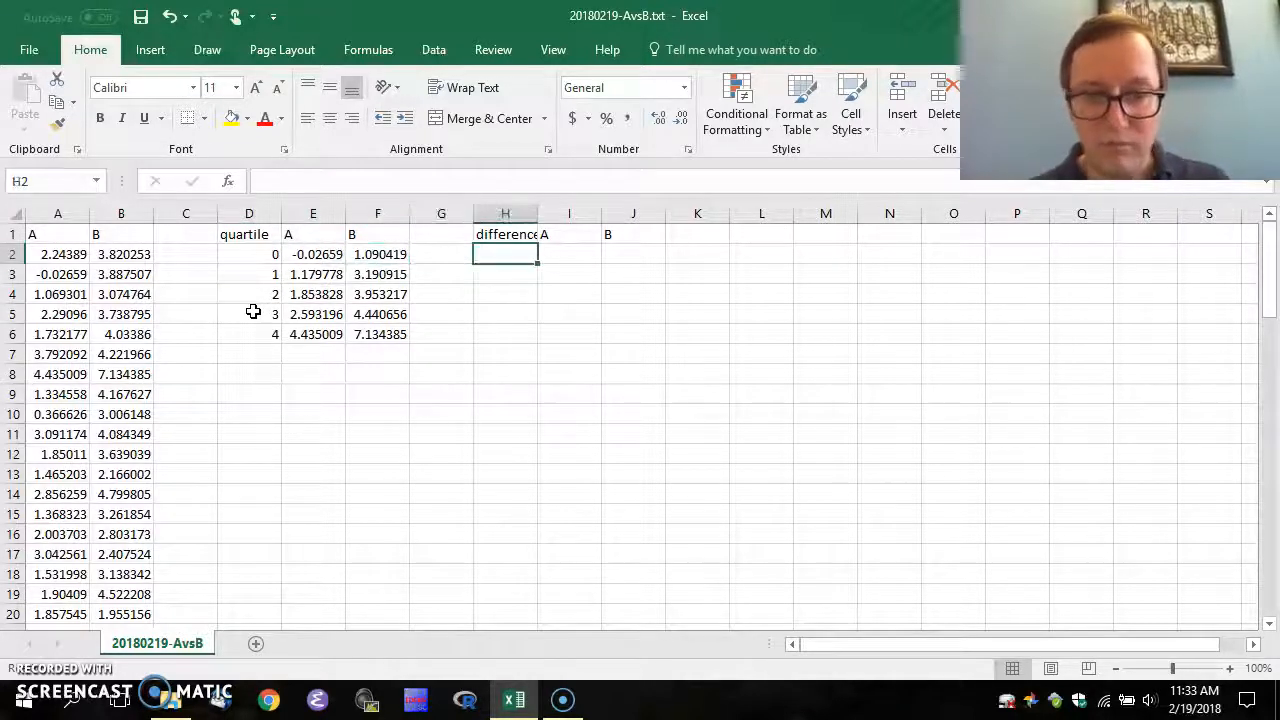
key(Right)
text(=)
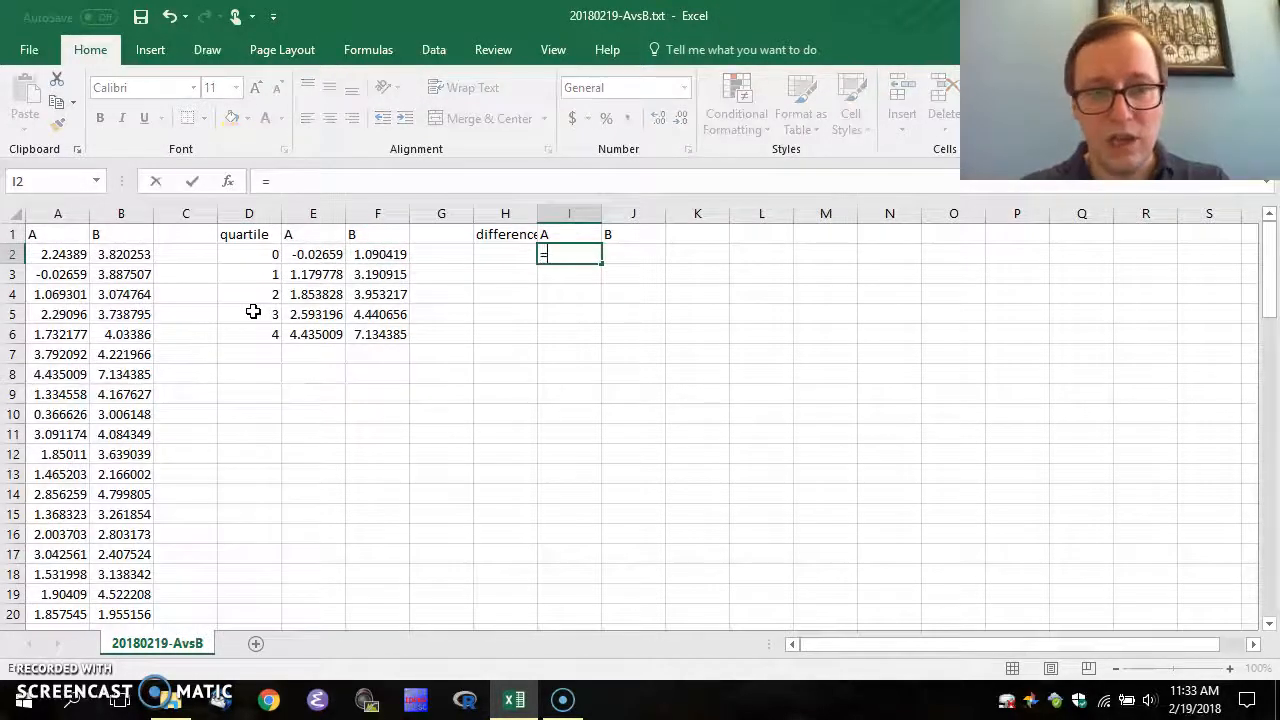
text(e2)
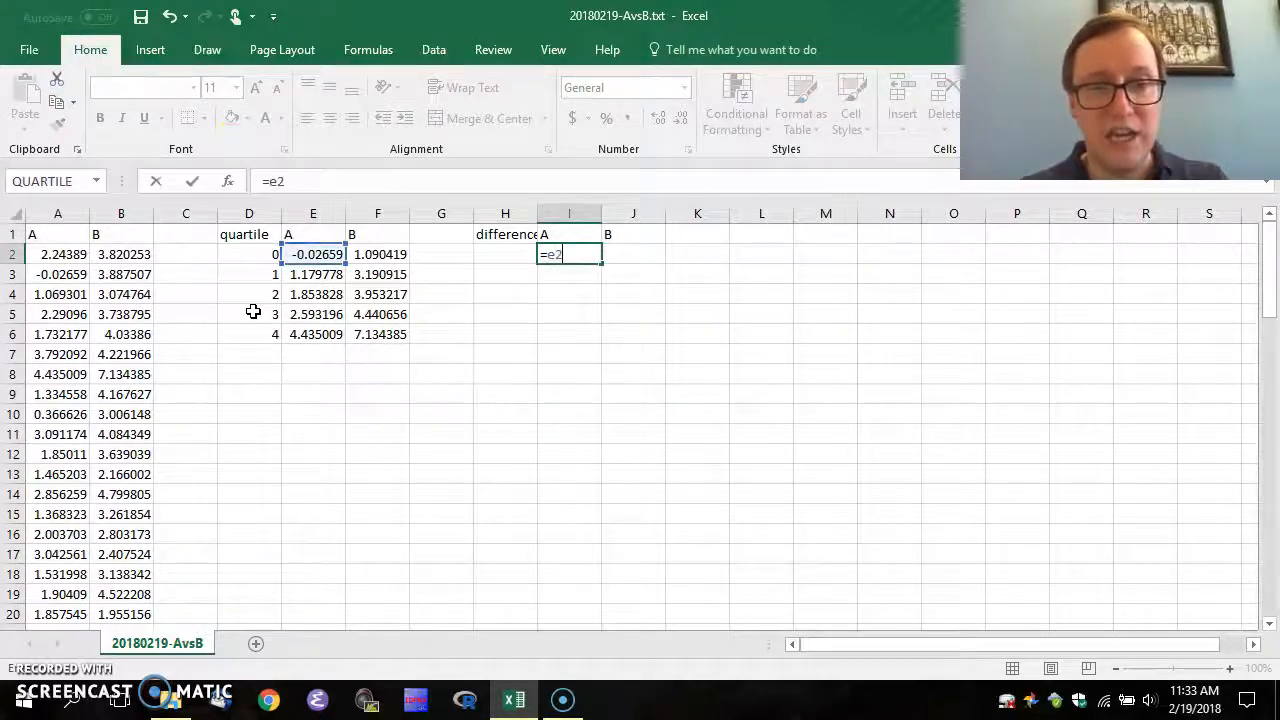
key(Return)
key(Up)
Copy the minimum formula to J2 for group B and check it
key(ctrl+c)
key(Right)
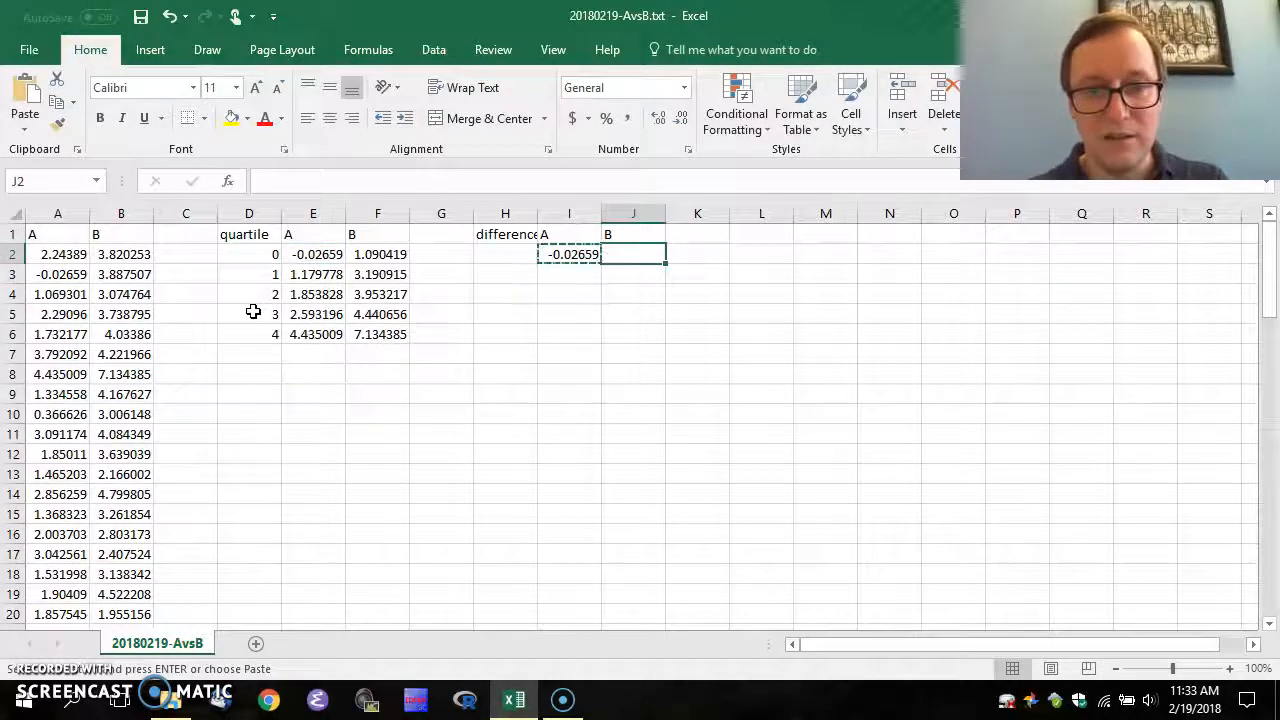
key(ctrl+v)
key(F2)
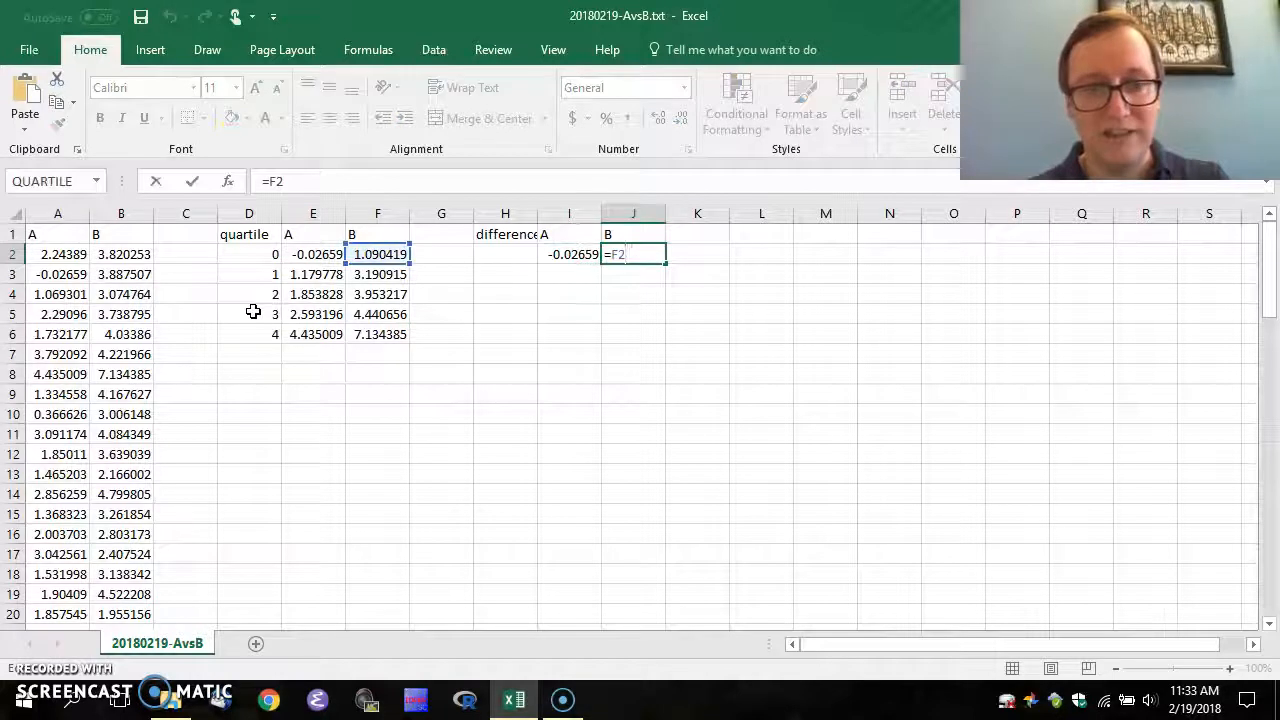
key(Escape)
key(Left)
key(Down)
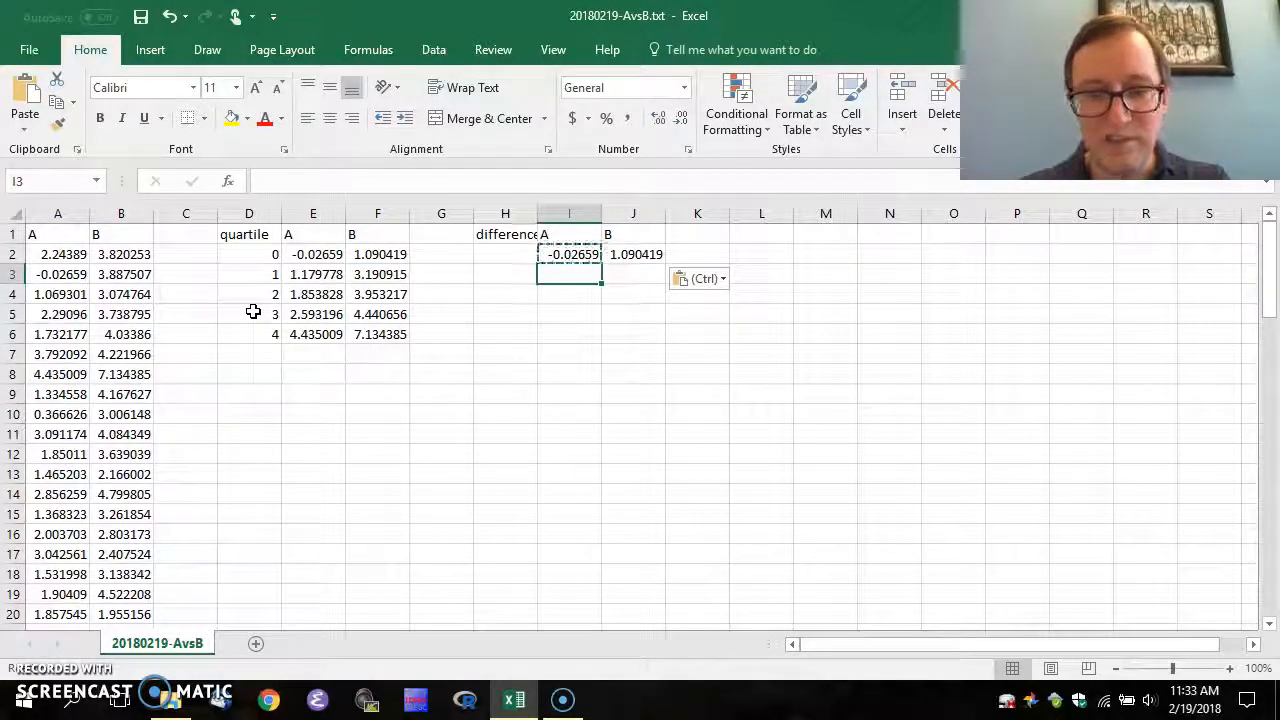
Enter =E3-E2 in I3 and fill it across I3:J6
text(=)
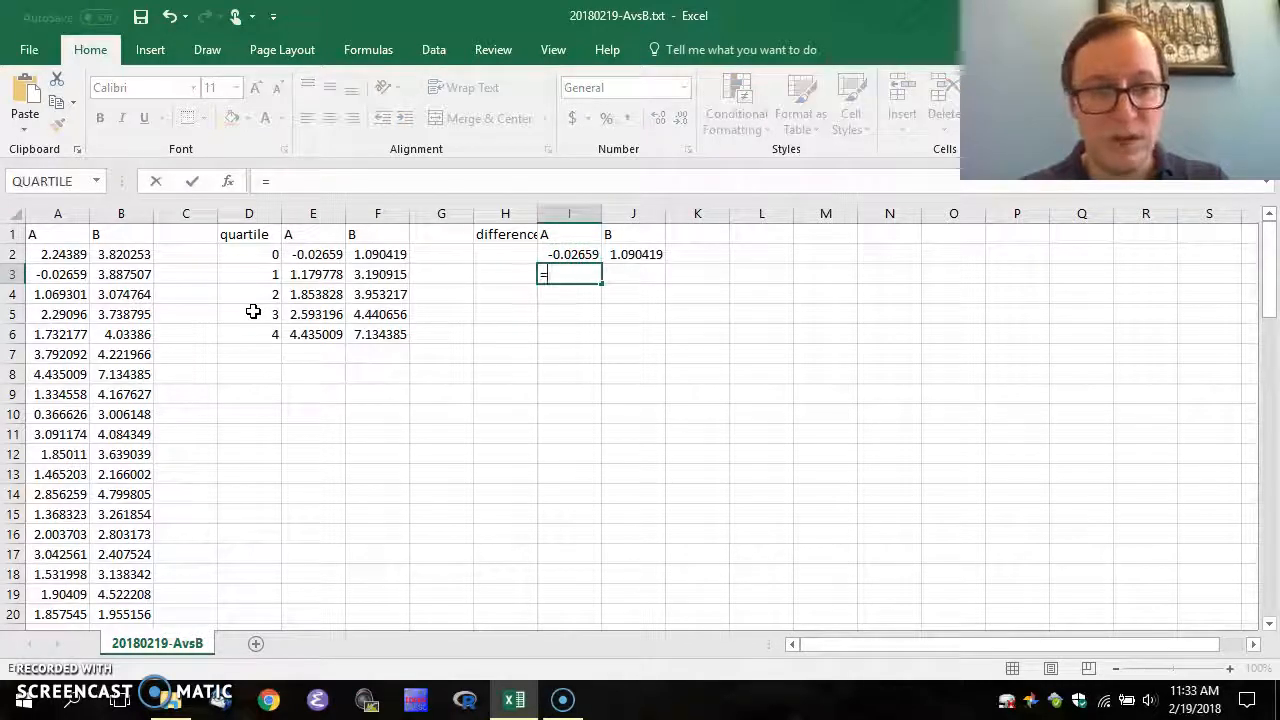
text(e3)
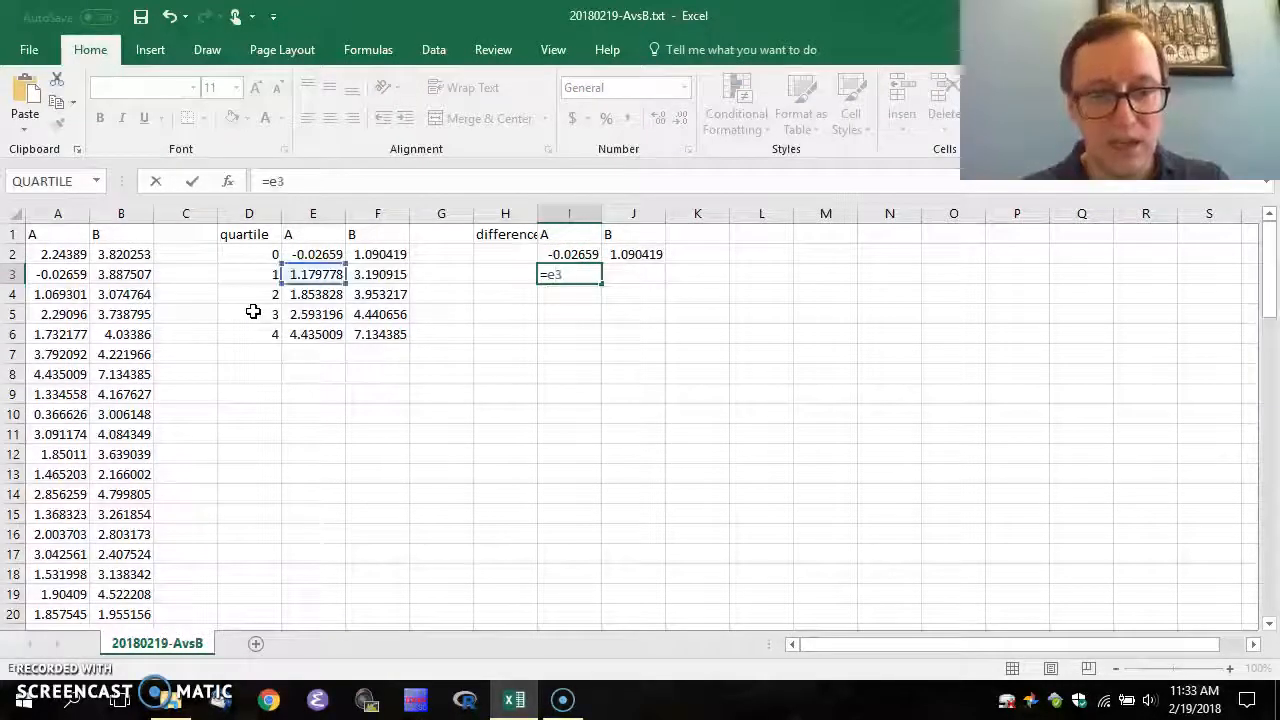
text(-e2)
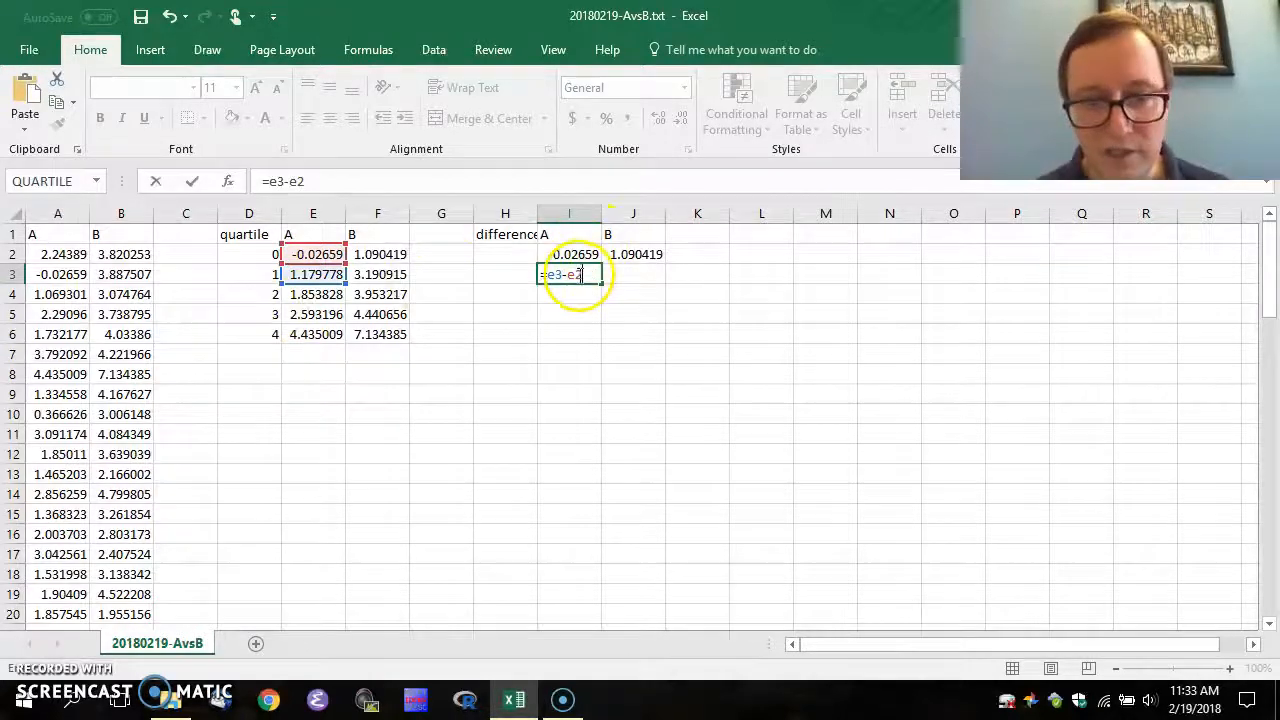
click(314, 276)
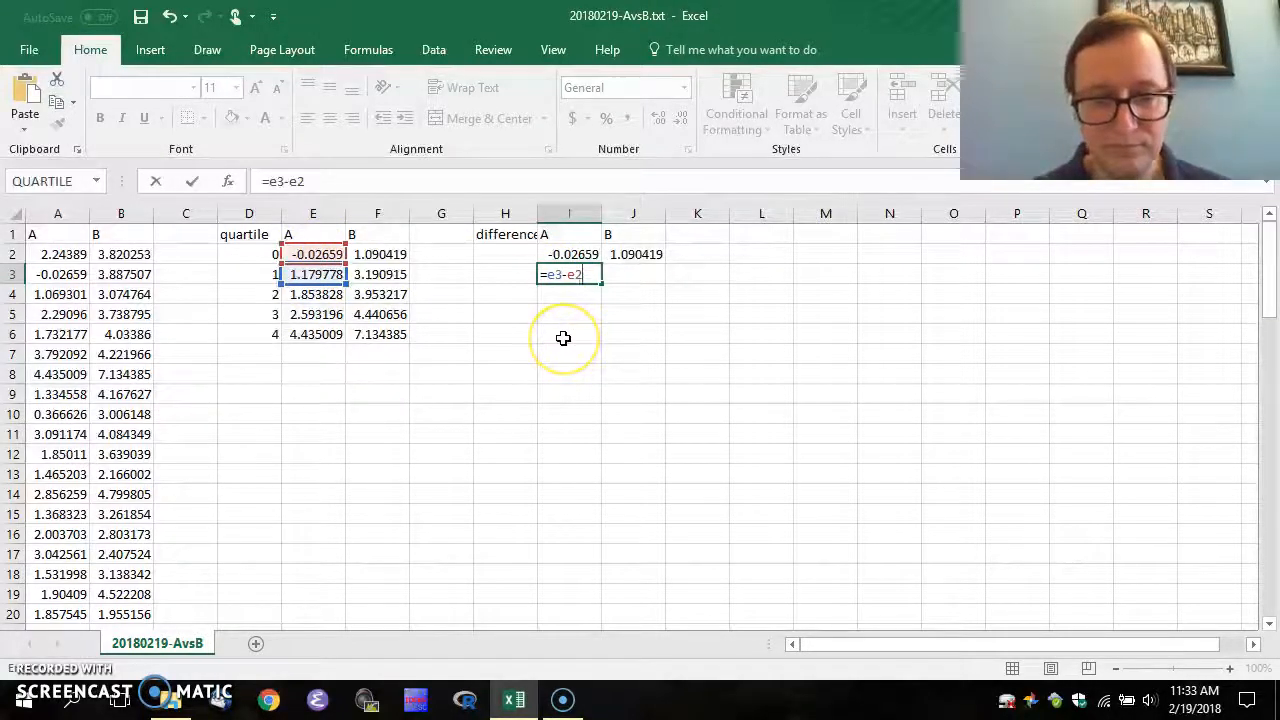
key(Return)
key(Up)
key(ctrl+c)
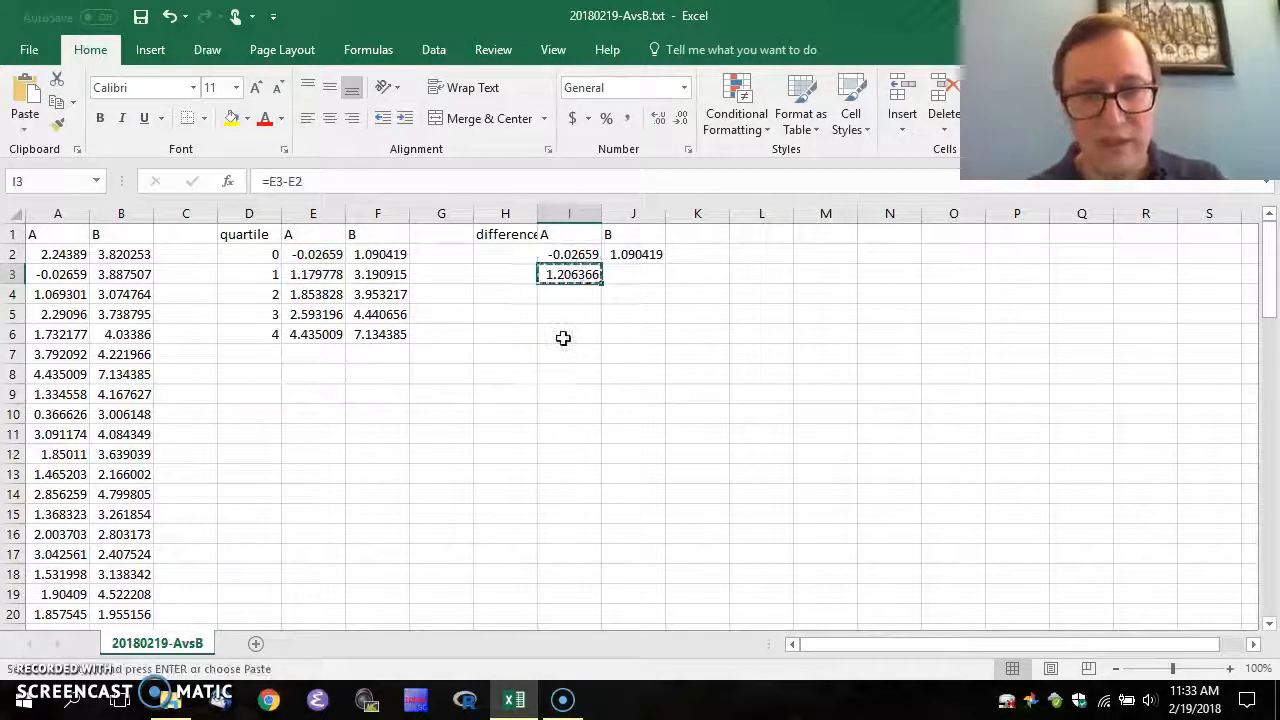
key(shift+Right)
key(shift+Down)
key(shift+Down)
key(shift+Down)
key(ctrl+v)
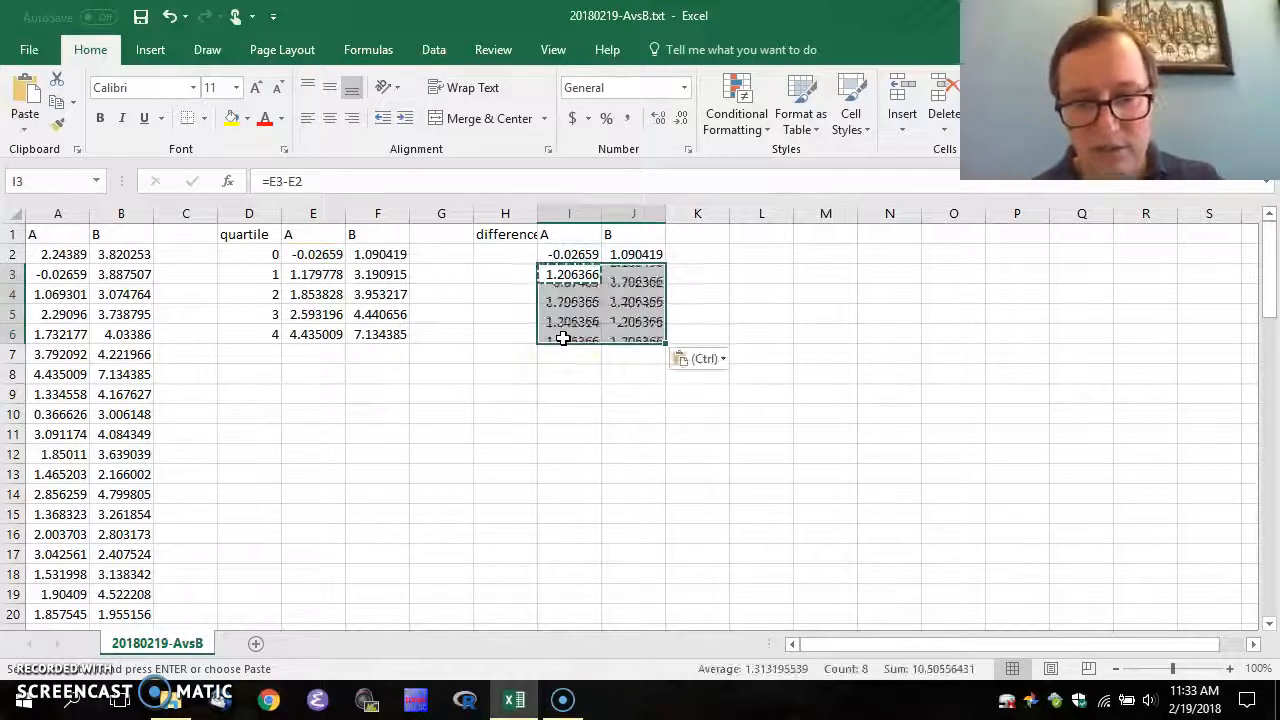
key(Escape)
key(Left)
key(Down)
Confirm I6 holds =E6-E5, leaving it unchanged
click(563, 338)
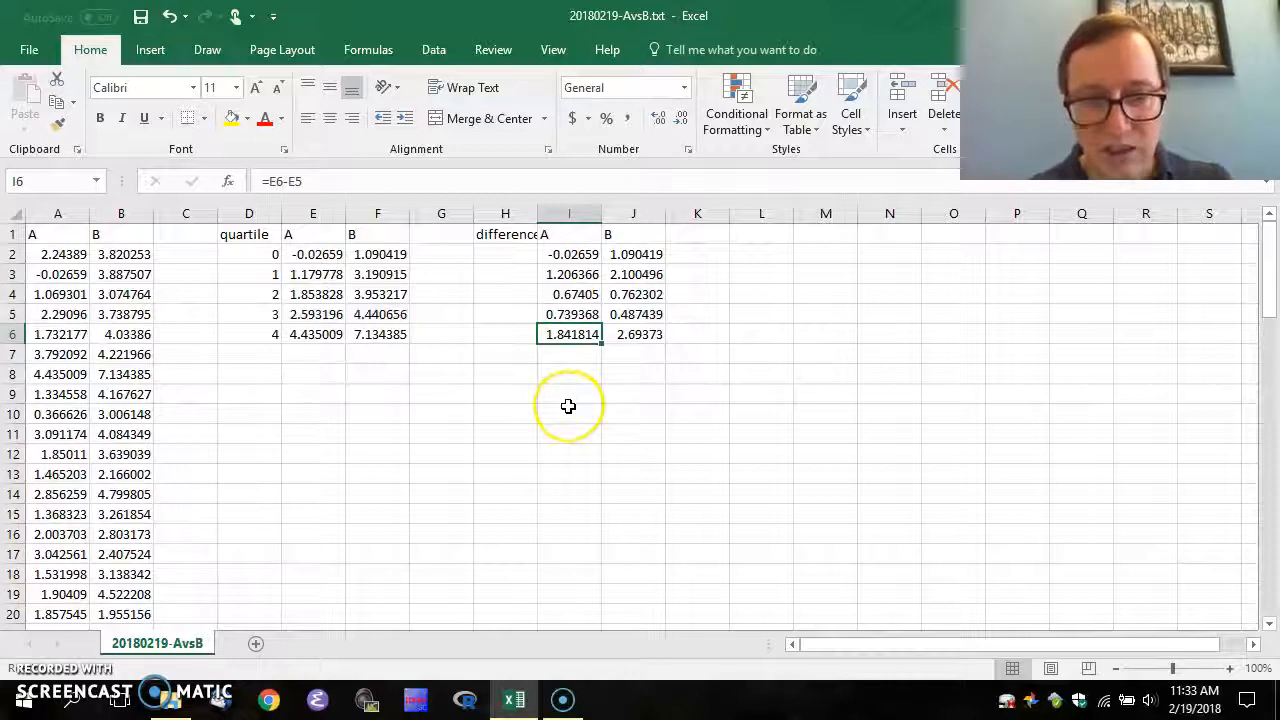
key(F2)
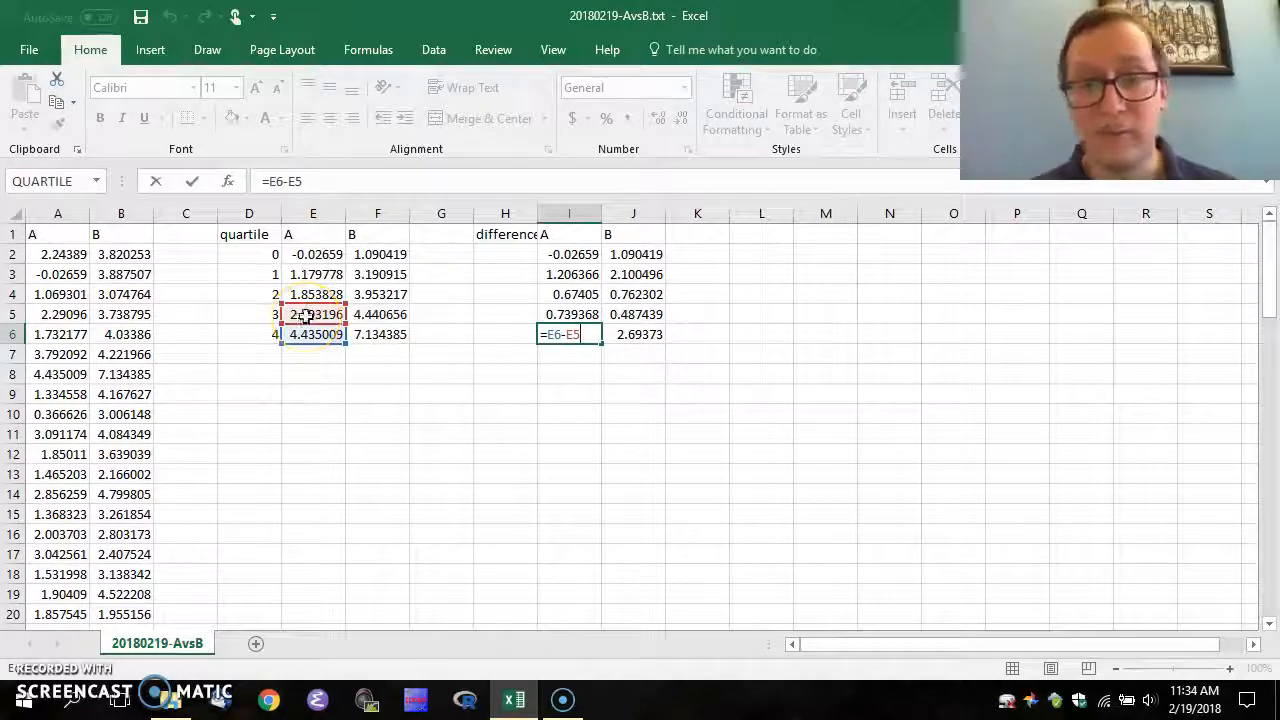
key(Return)
click(563, 271)
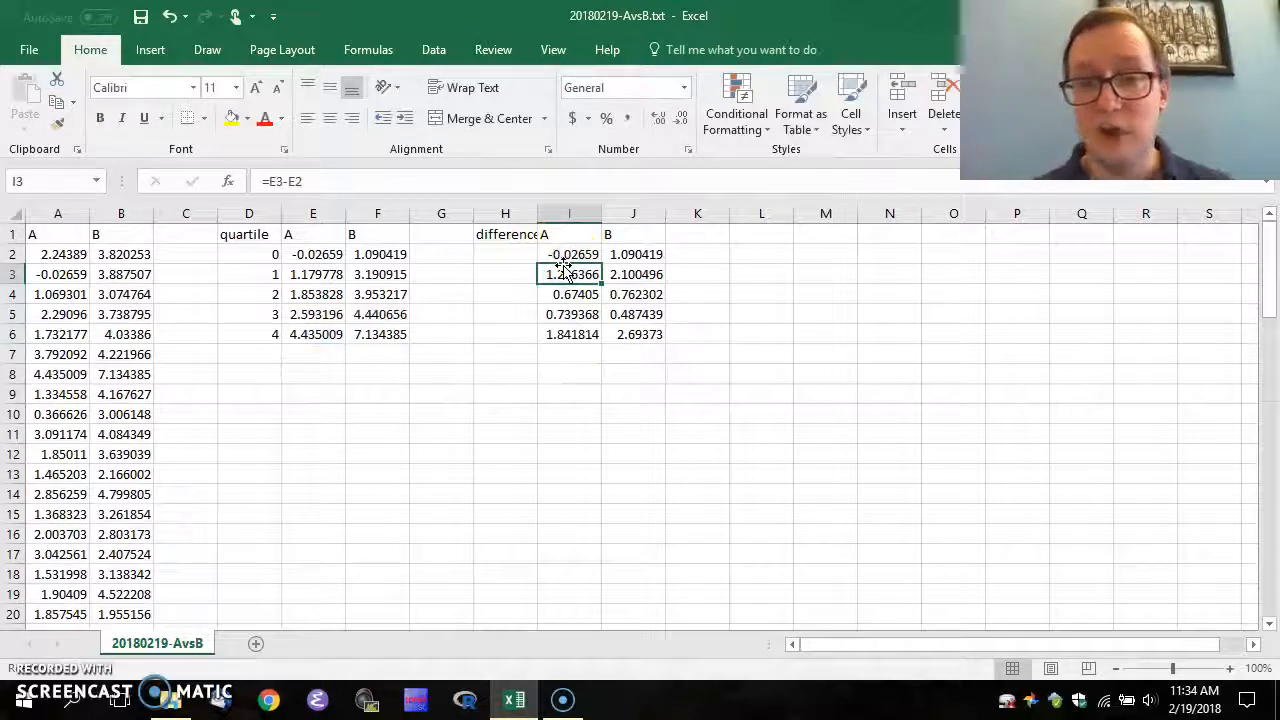
key(Up)
key(Up)
Insert a 2-D stacked column chart of the differences table I1:J6
key(shift+Down)
key(shift+Down)
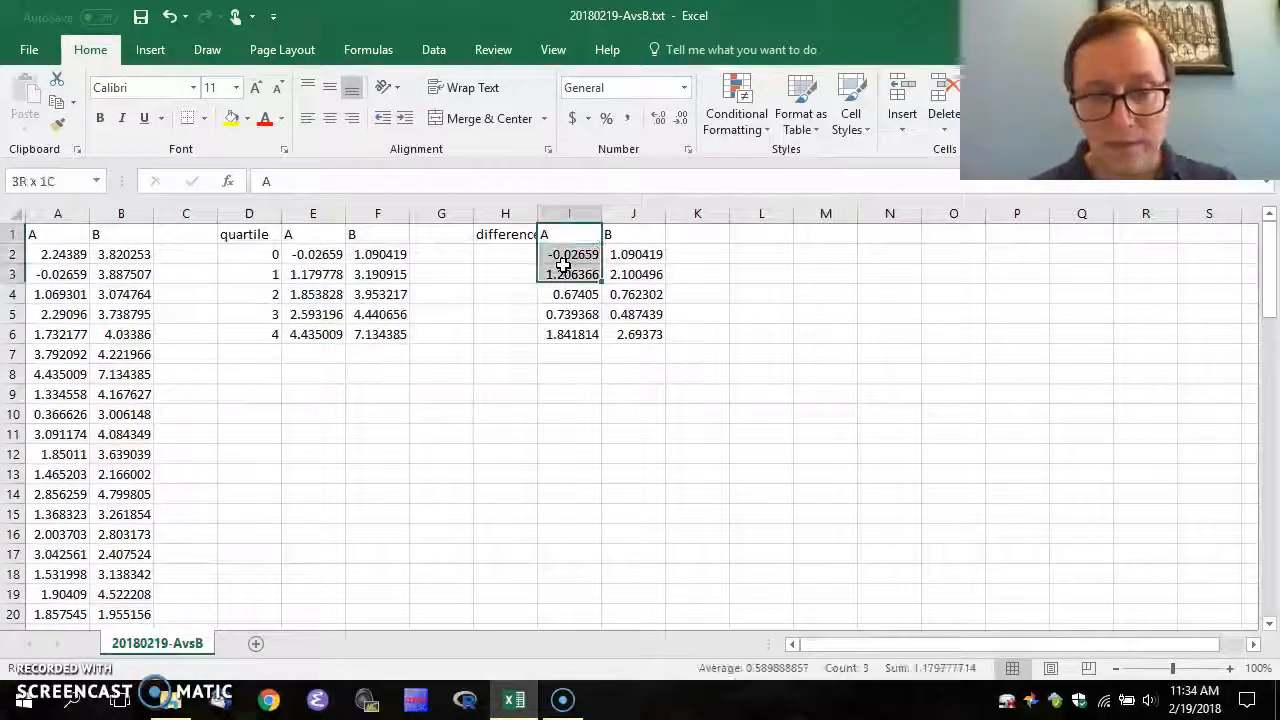
key(shift+Down)
key(shift+Down)
key(shift+Right)
key(shift+Down)
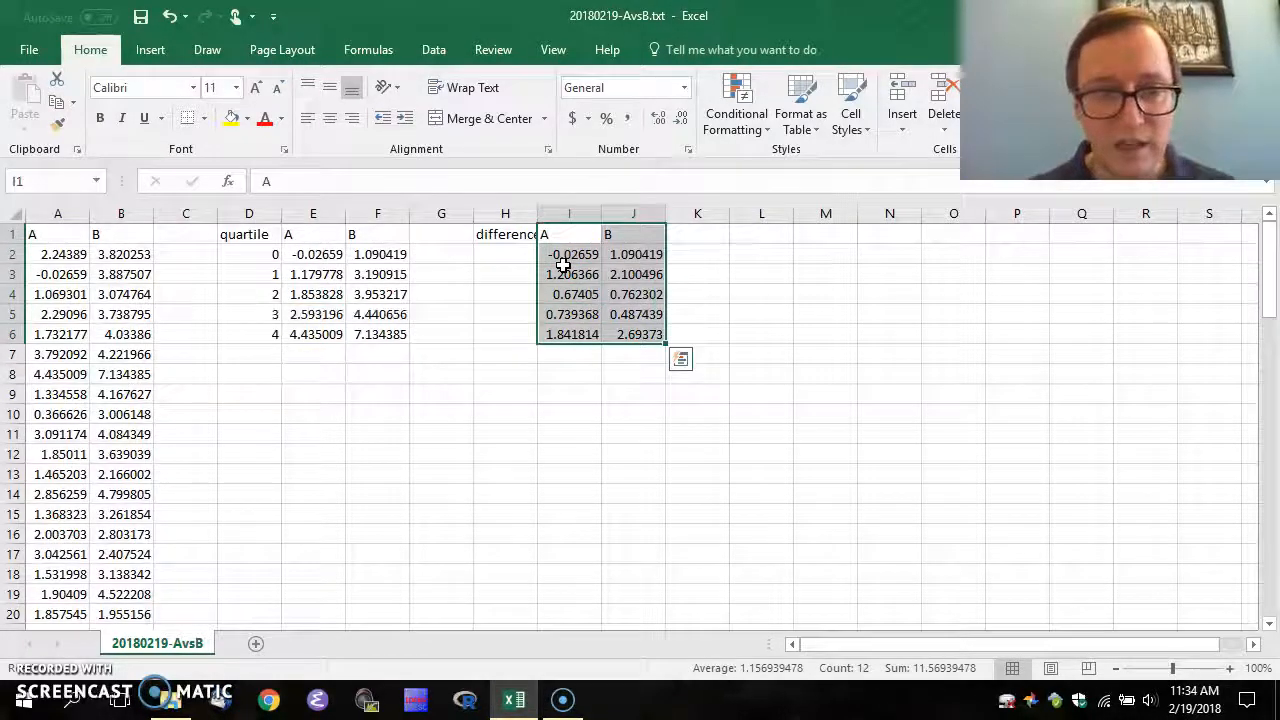
click(150, 49)
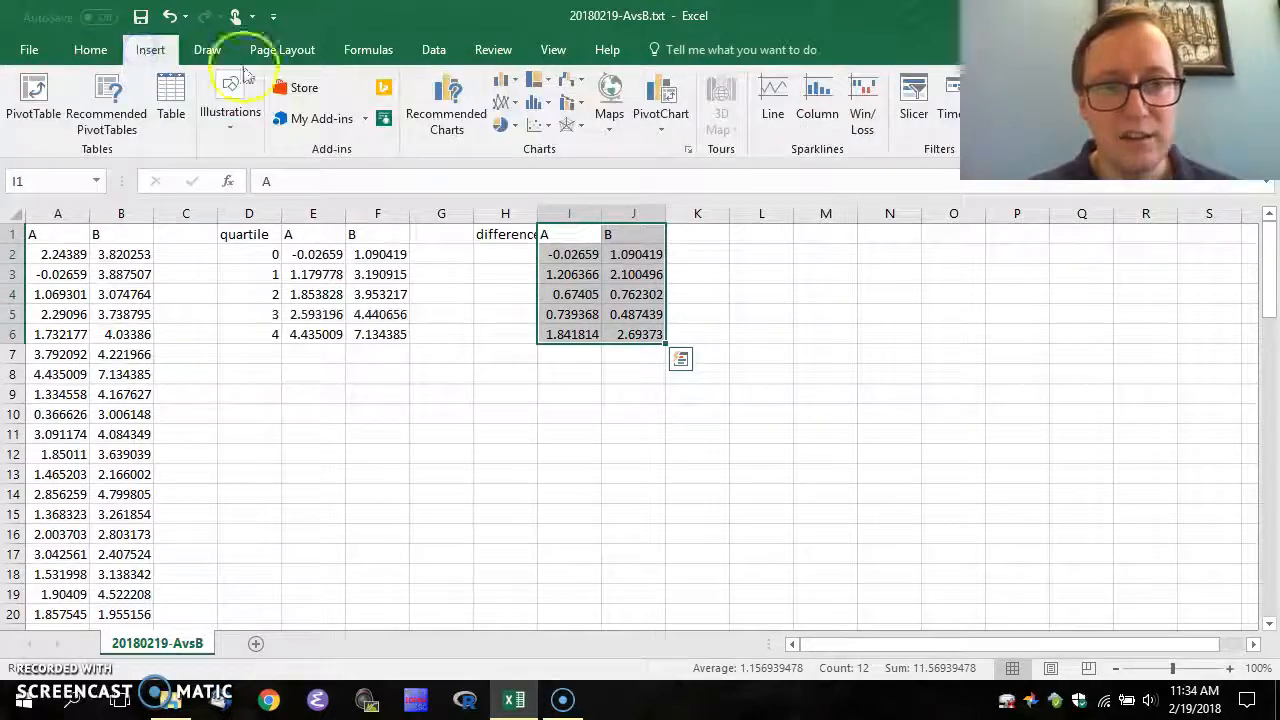
click(508, 83)
click(574, 146)
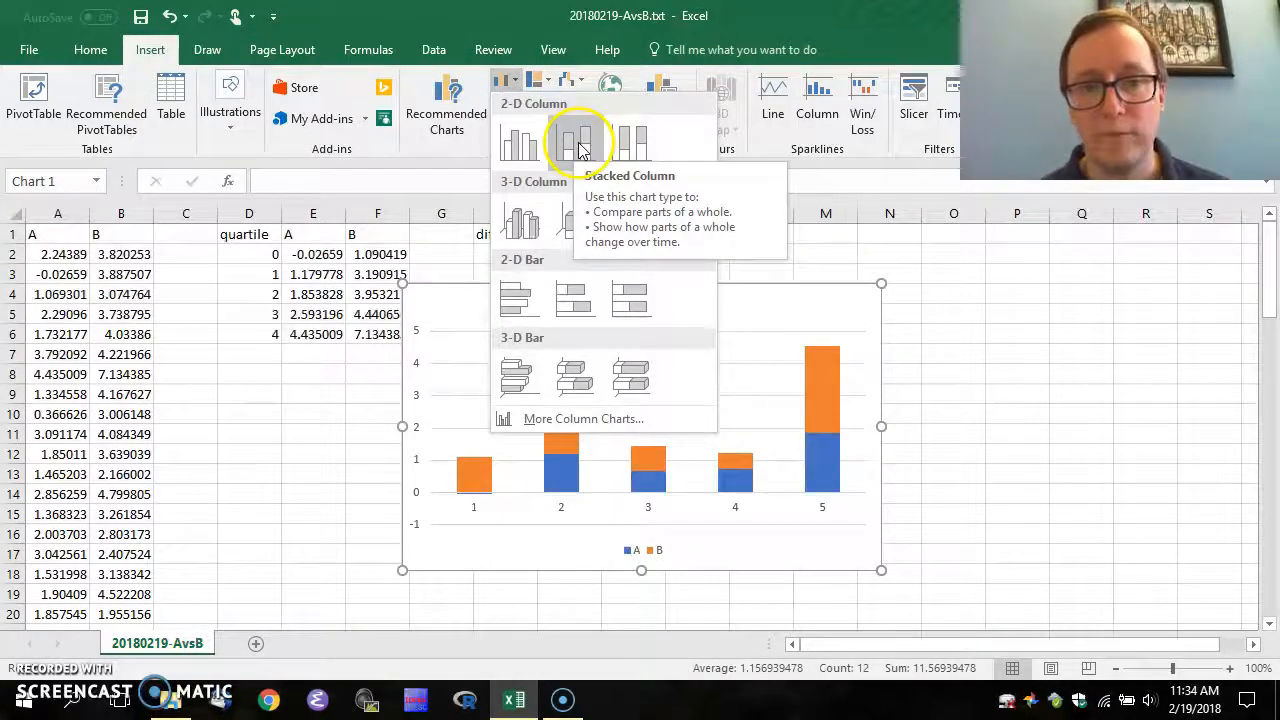
click(583, 146)
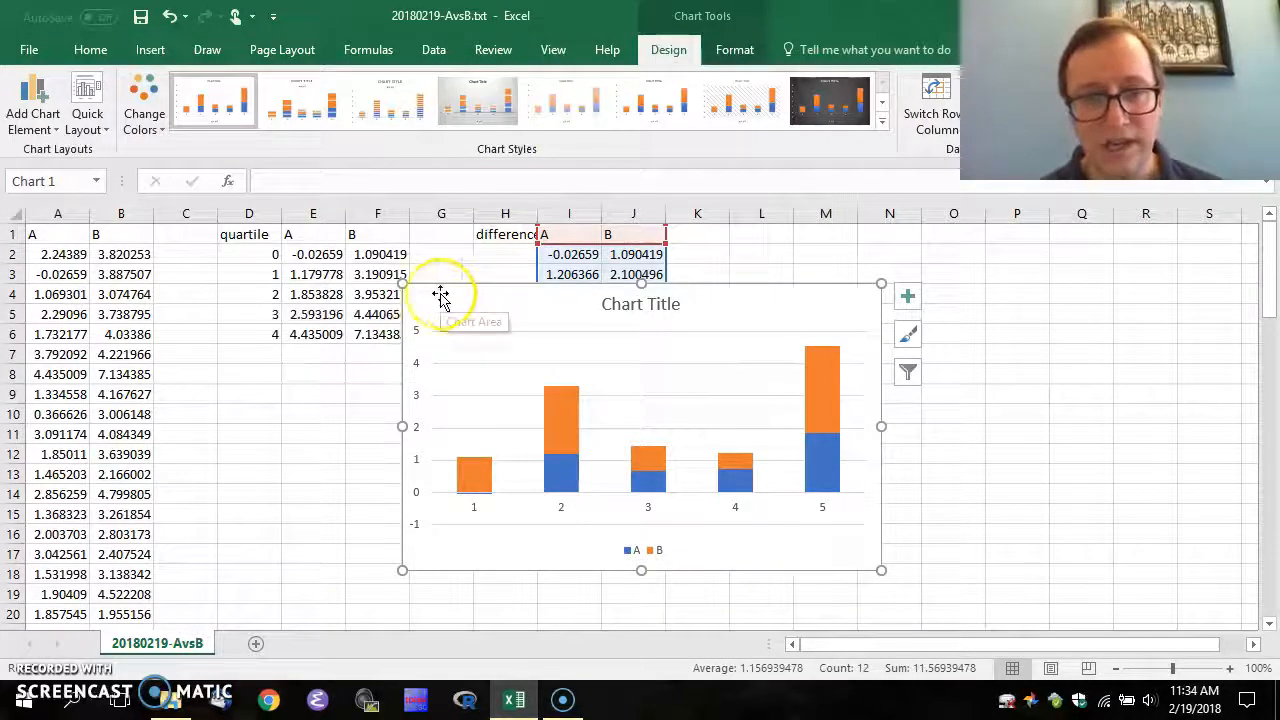
Move the chart to cell D7 below the quartile table
key(Delete)
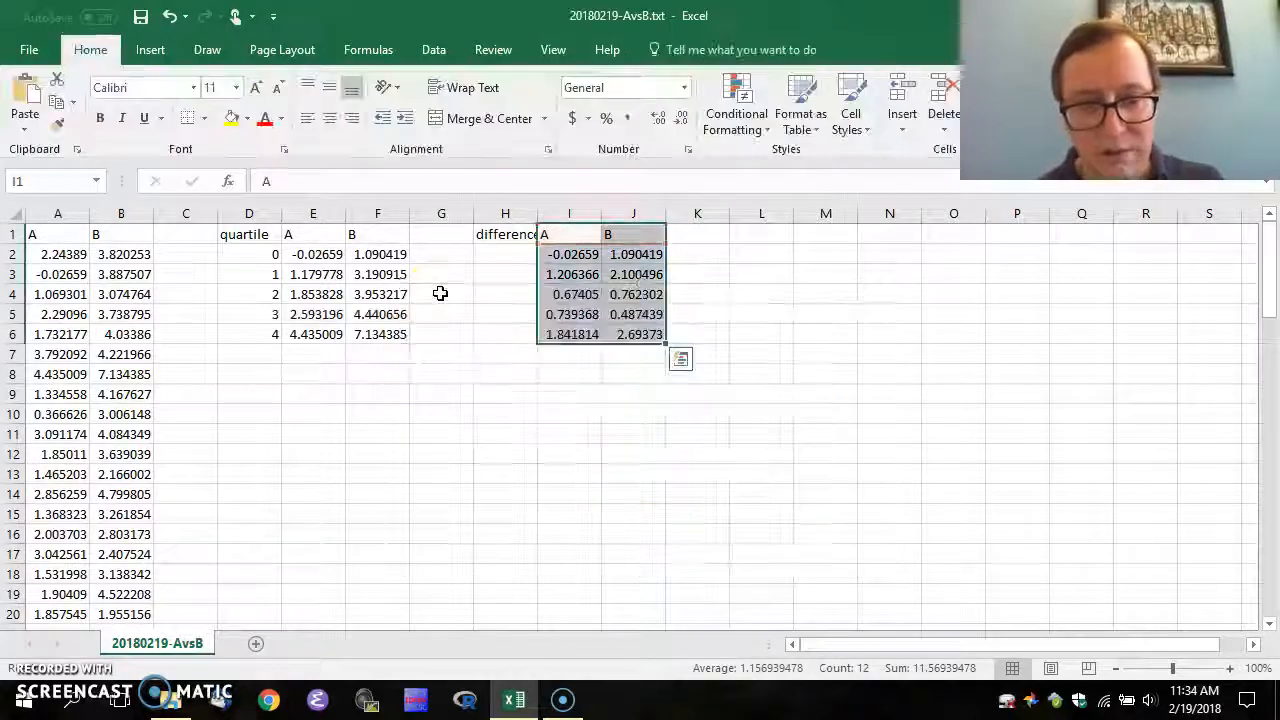
click(255, 354)
key(ctrl+v)
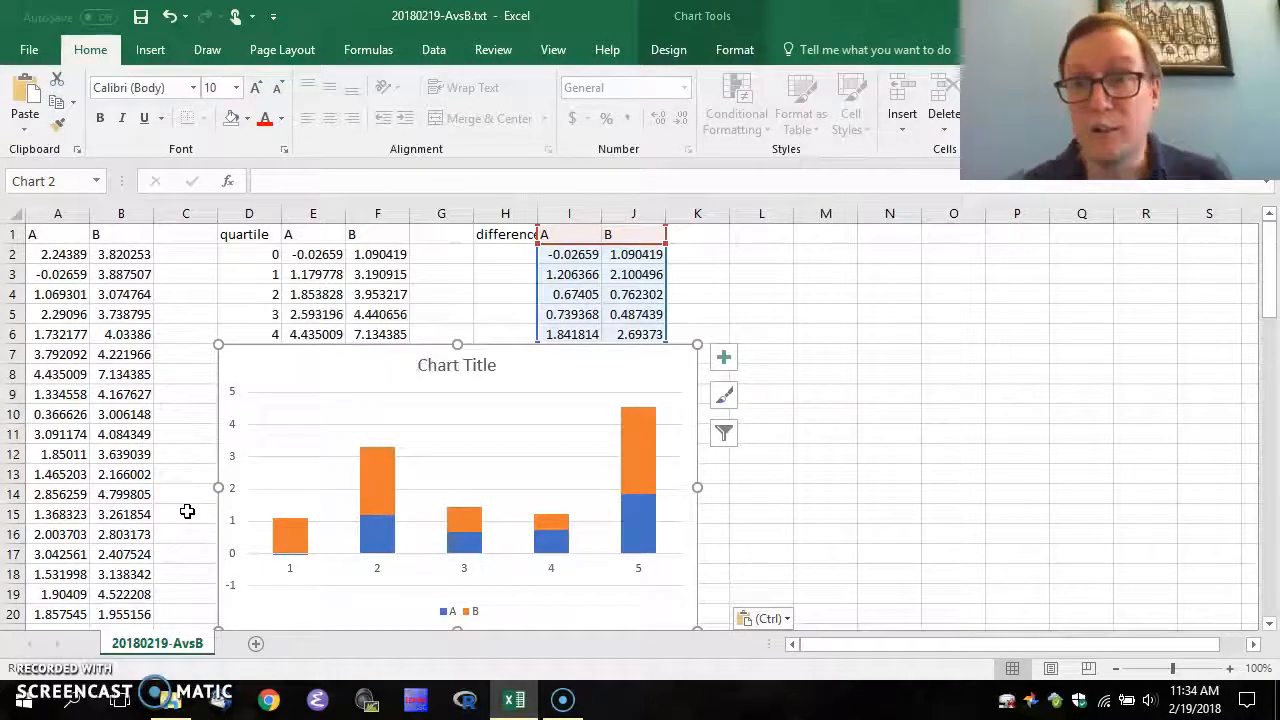
Switch the chart's rows and columns via Select Data
right_click(283, 370)
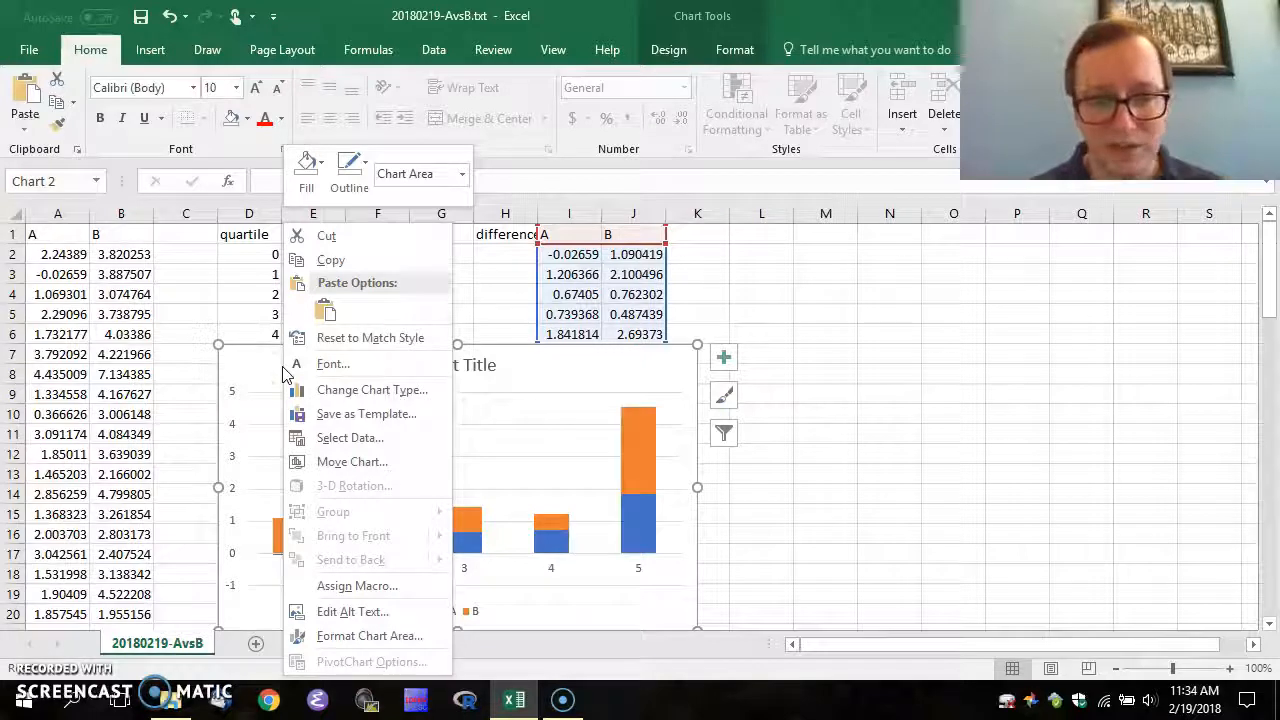
click(350, 438)
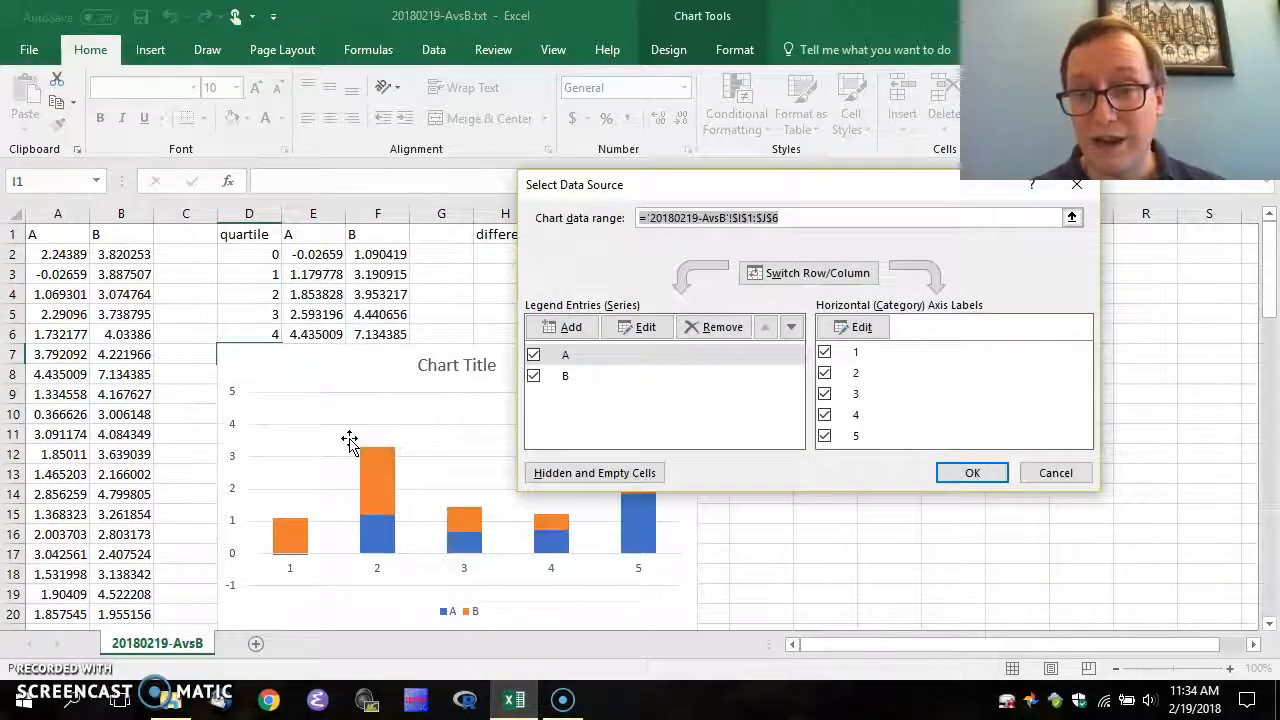
click(817, 283)
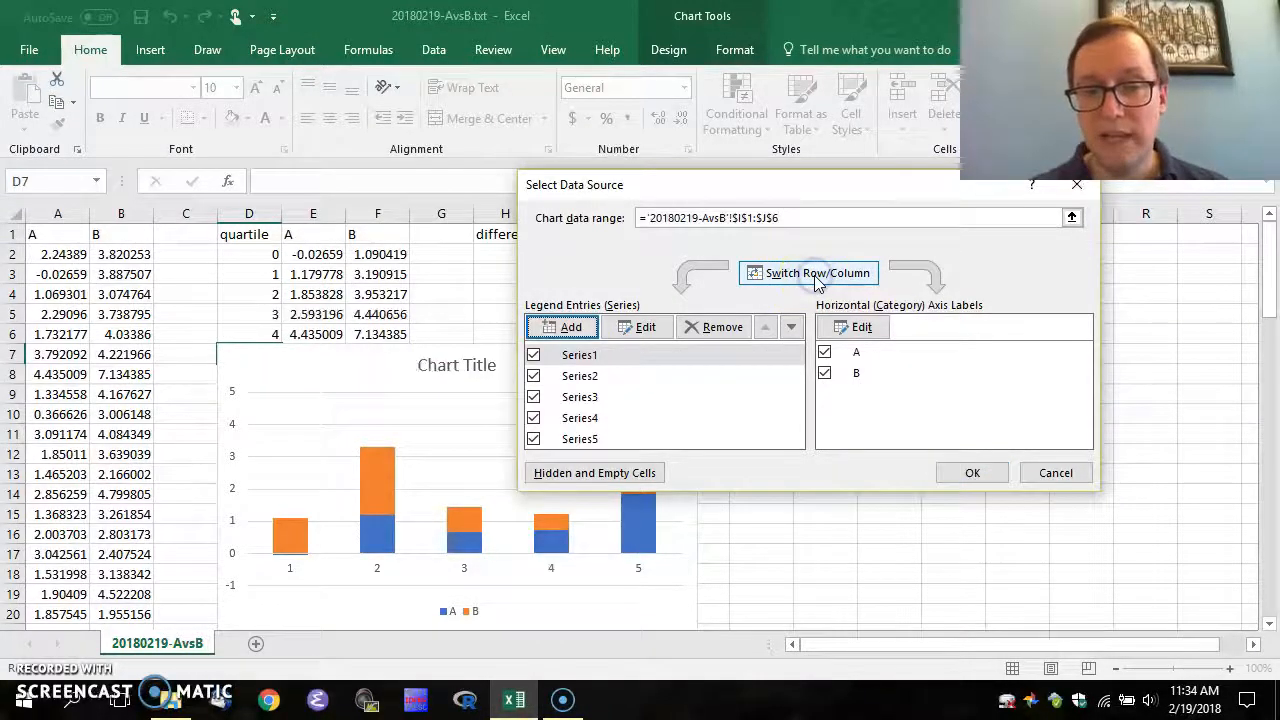
click(972, 472)
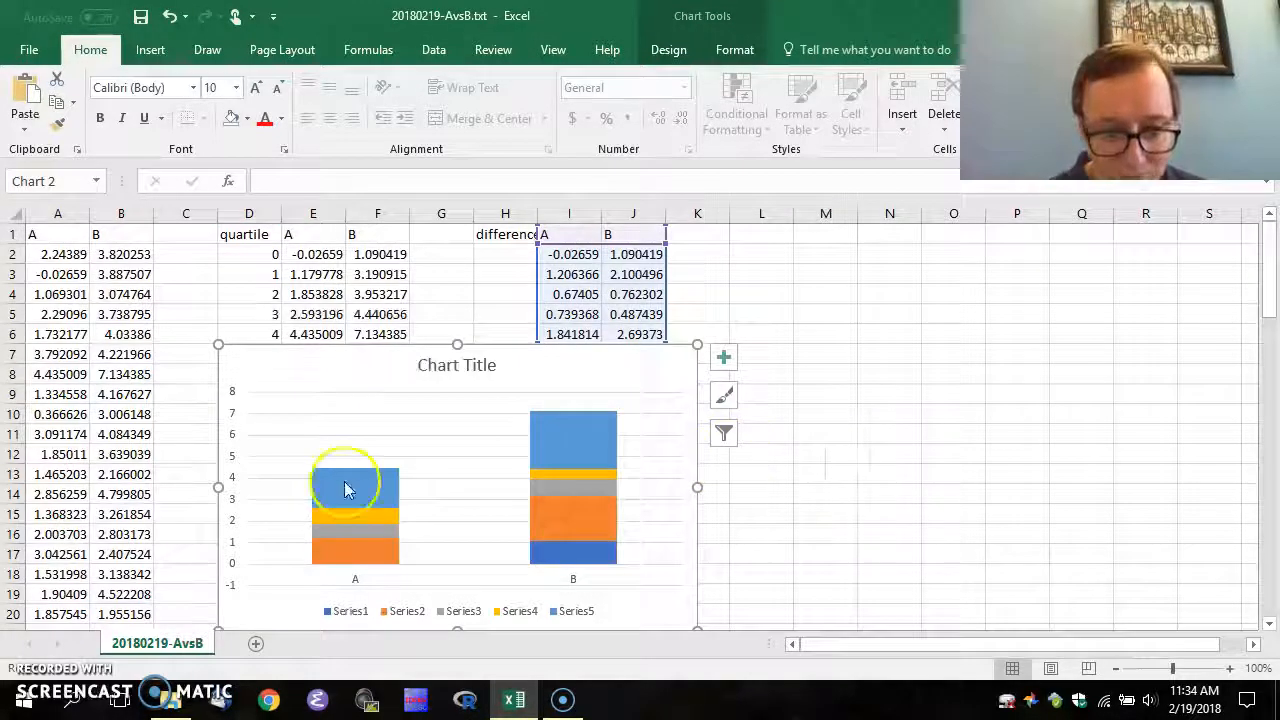
Check the quartile formulas in E6 and F6 against the chart
click(310, 334)
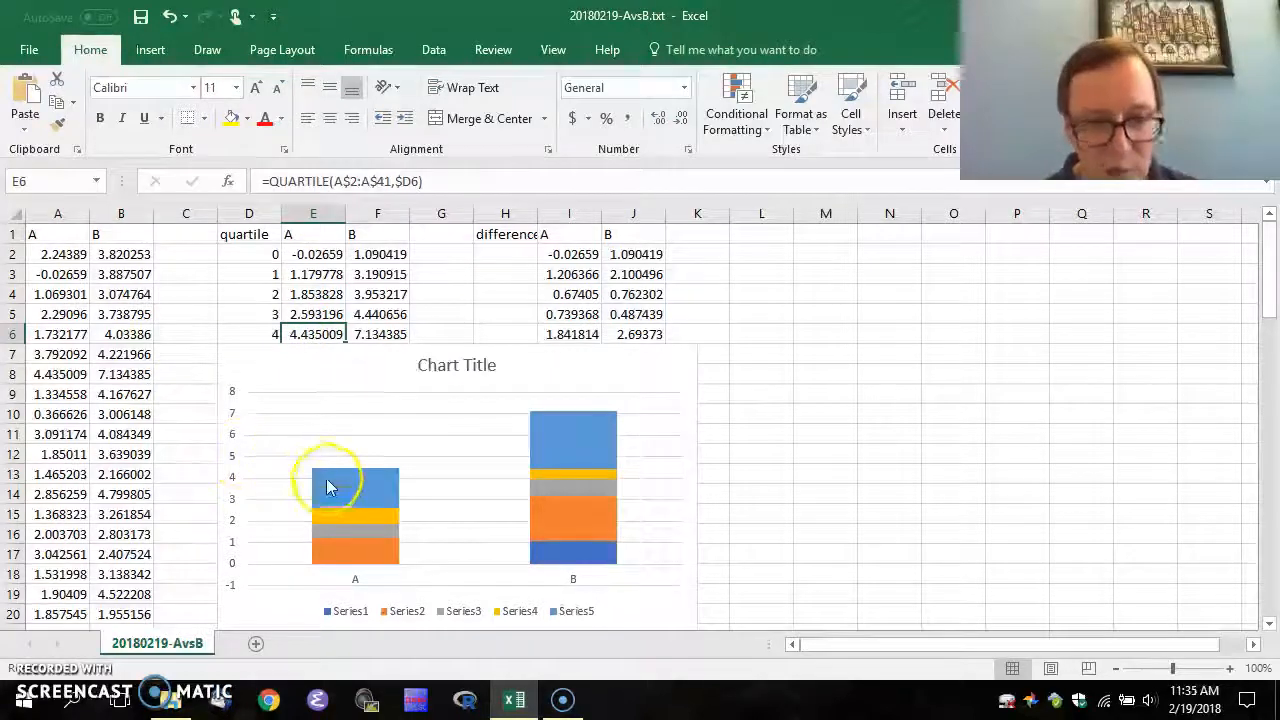
mouse_move(324, 479)
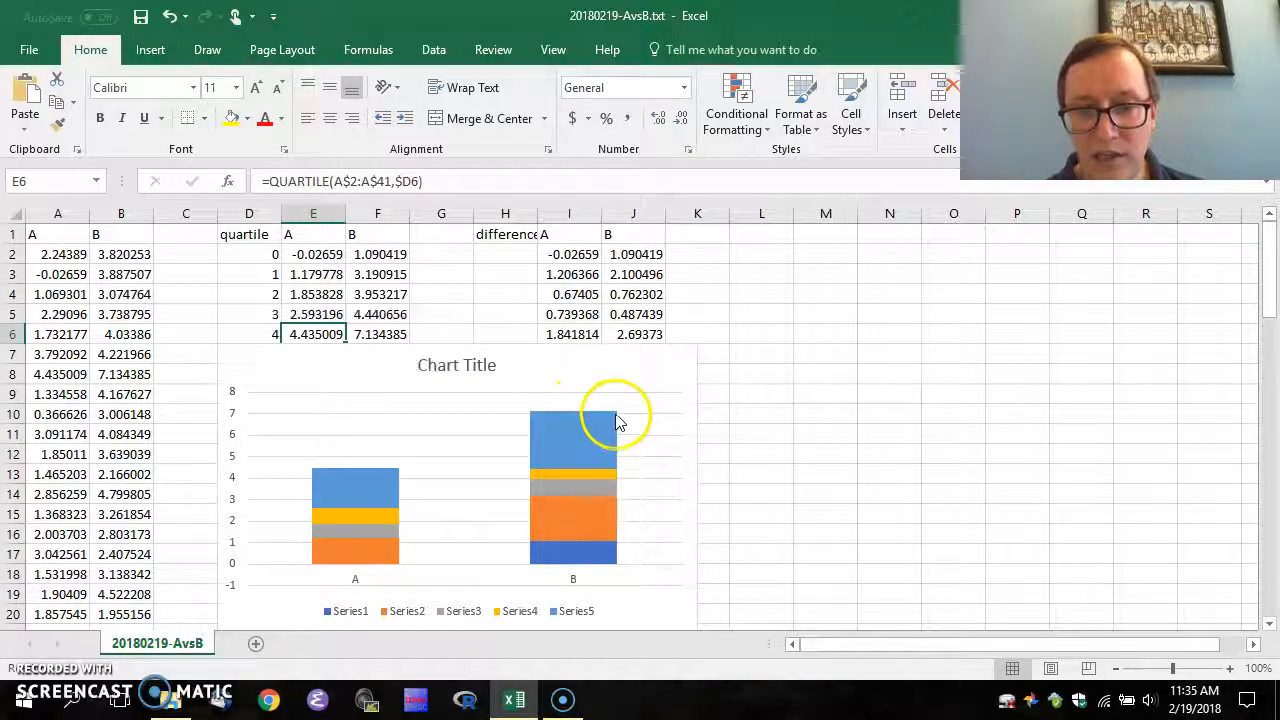
click(376, 338)
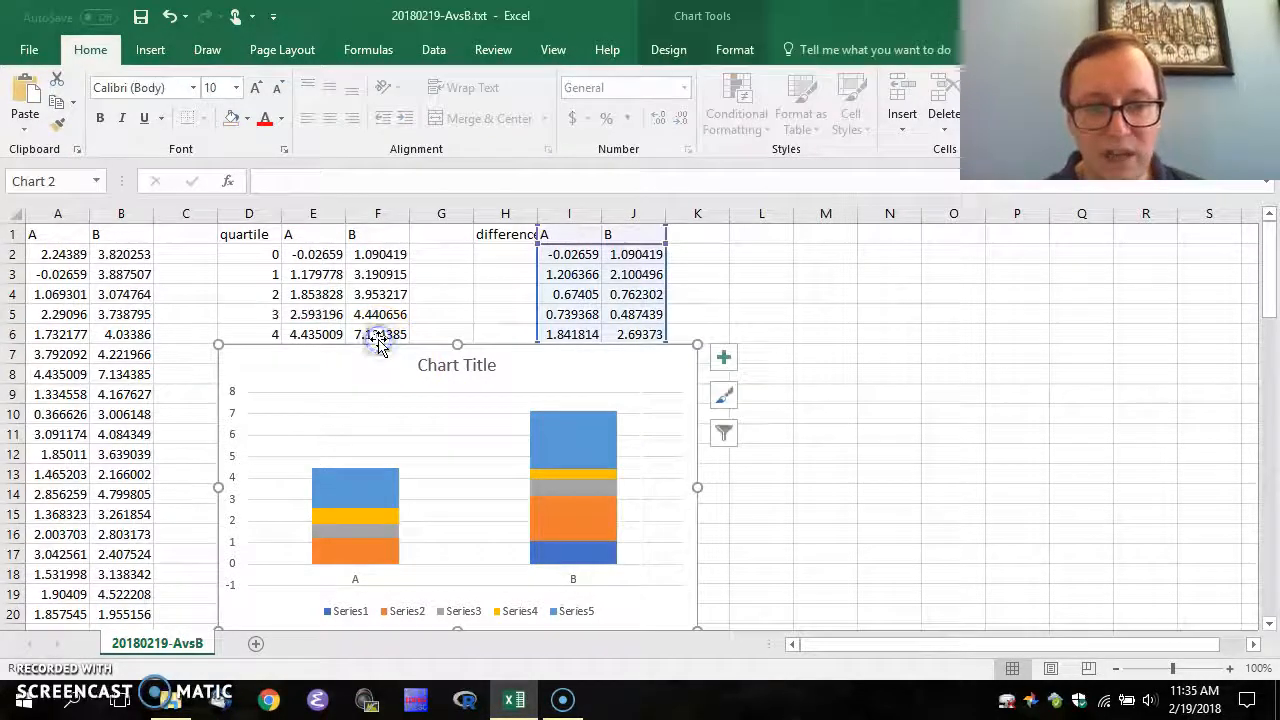
click(376, 334)
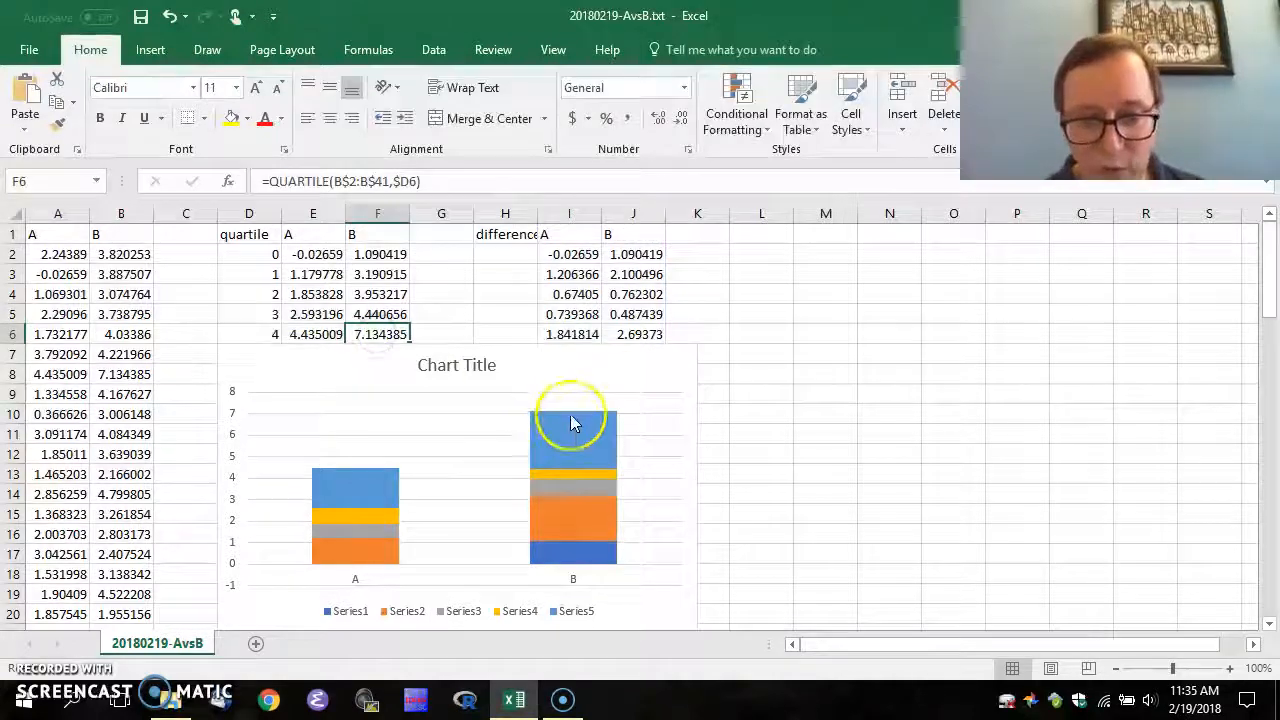
mouse_move(566, 418)
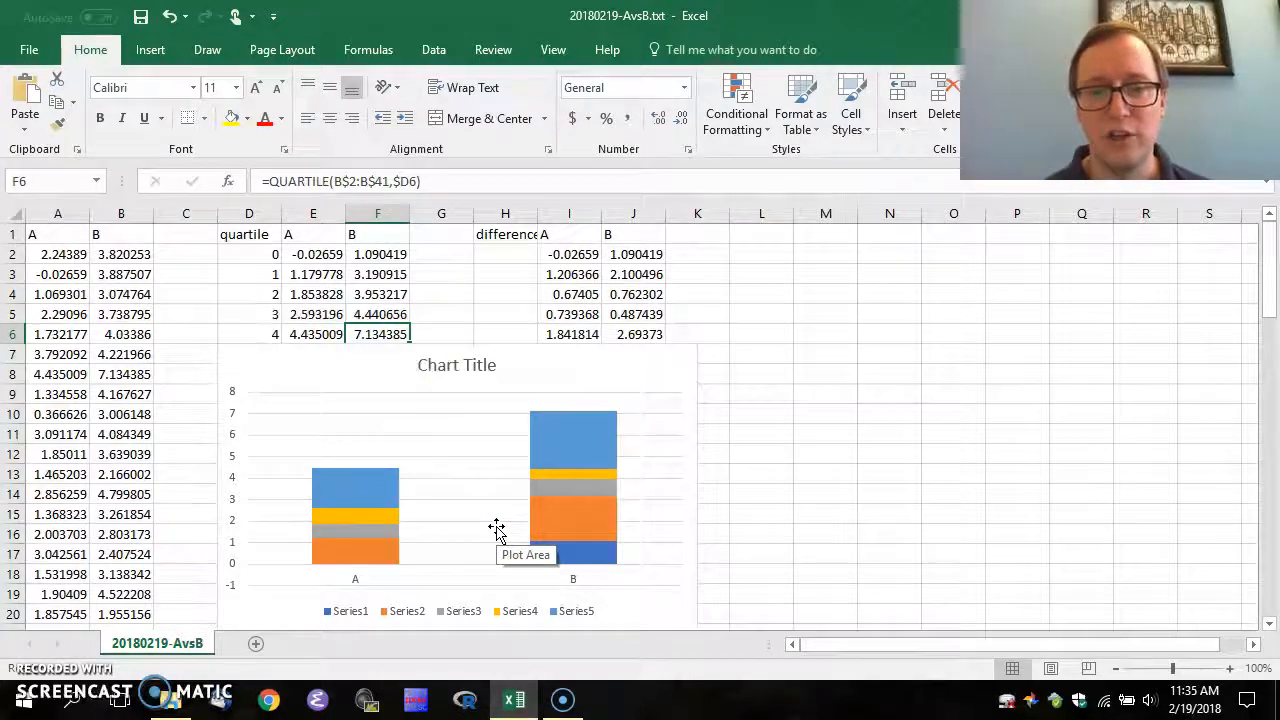
click(313, 294)
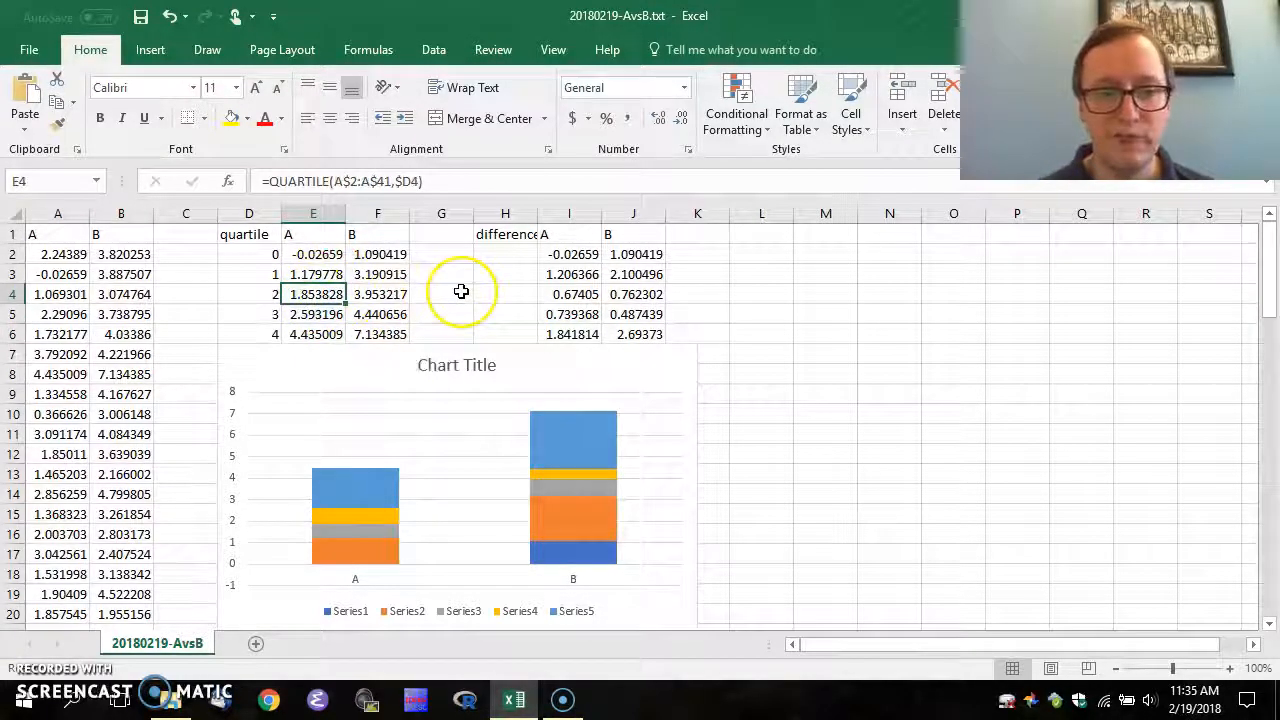
key(Right)
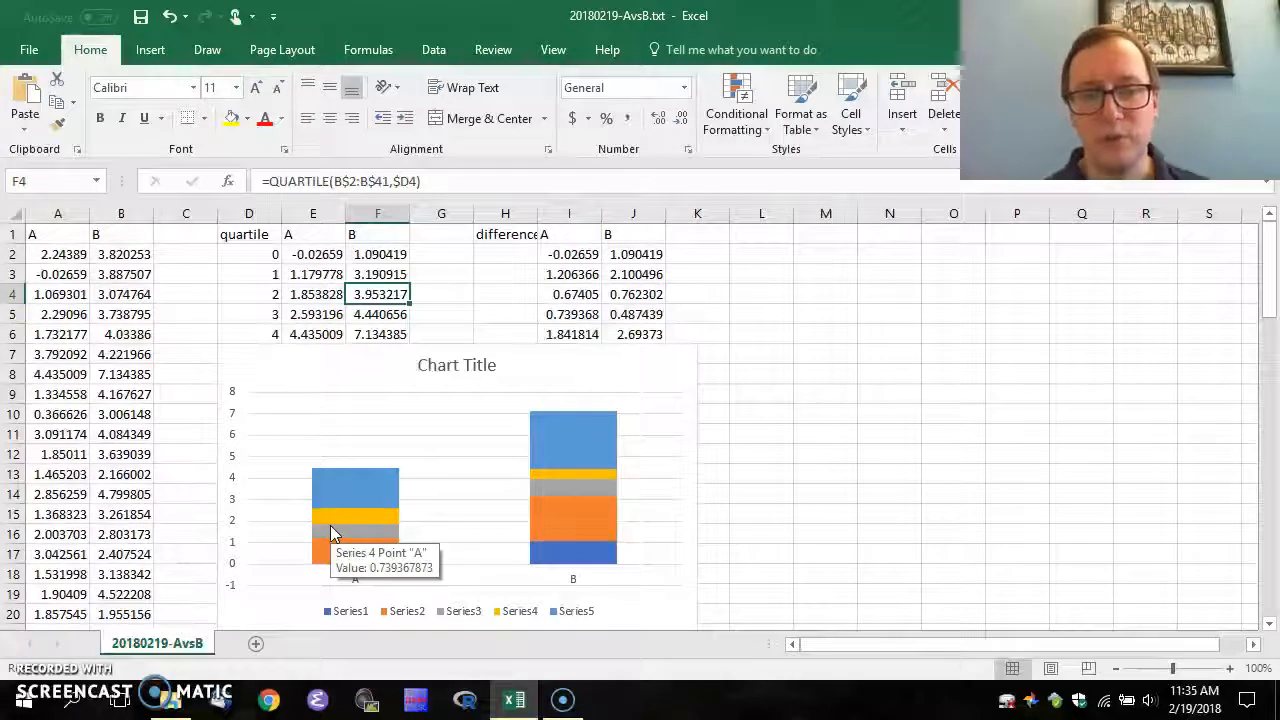
mouse_move(333, 525)
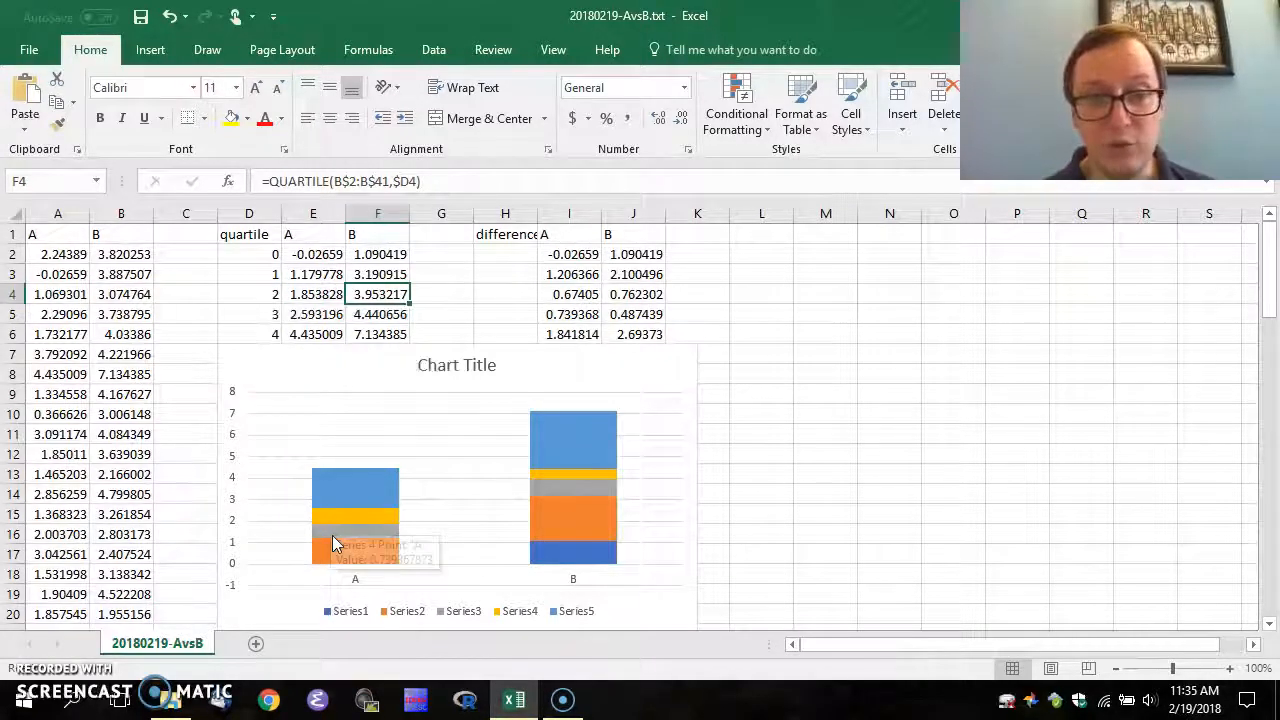
Give the top Series5 band No Fill and No Outline
right_click(355, 489)
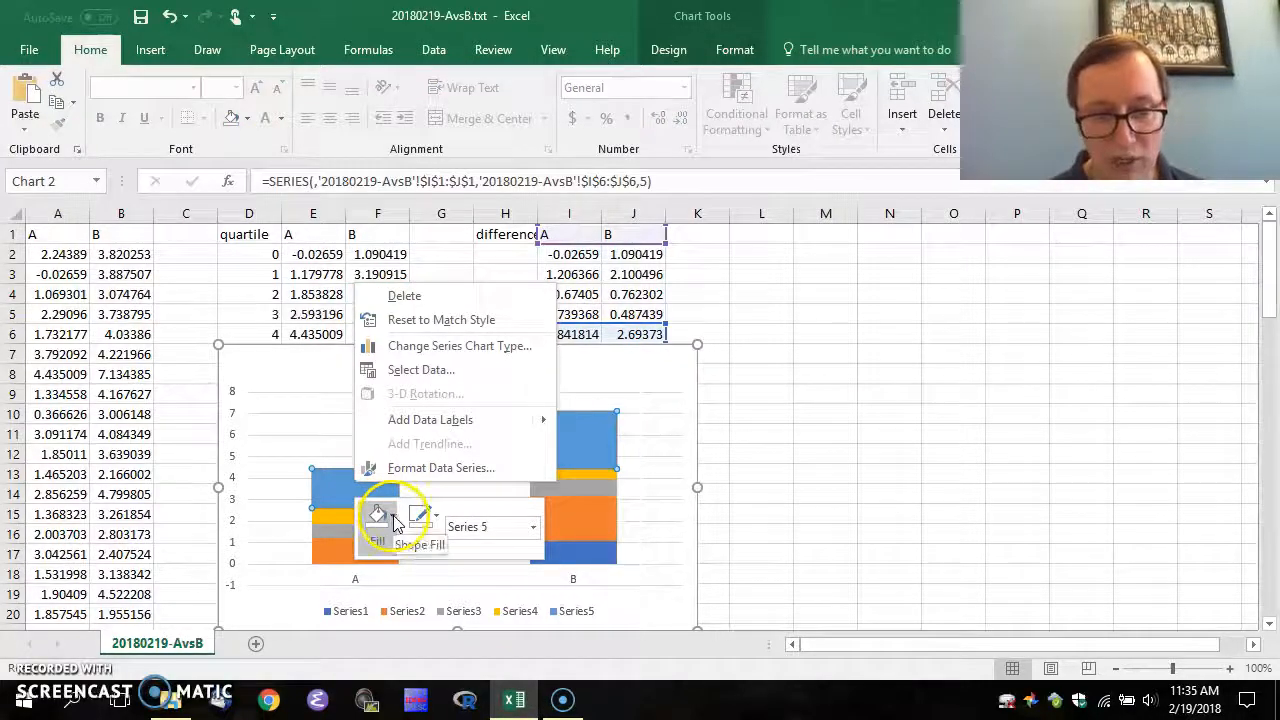
click(392, 518)
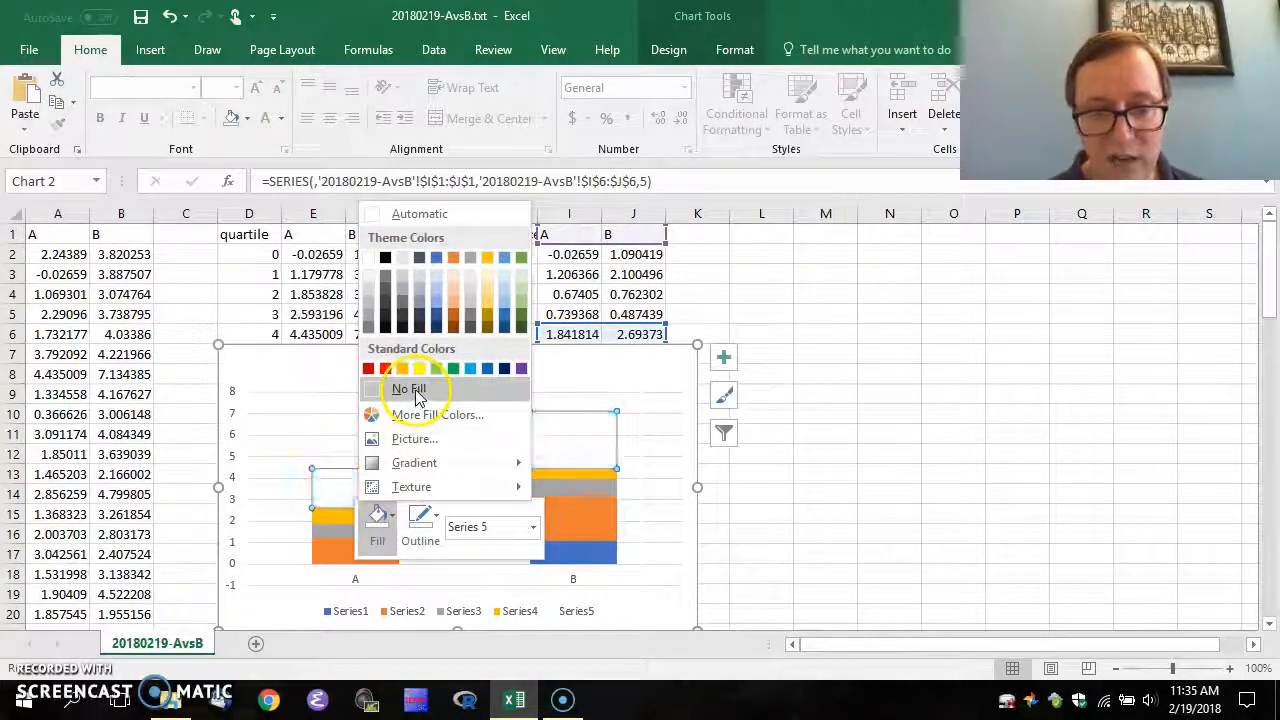
click(406, 389)
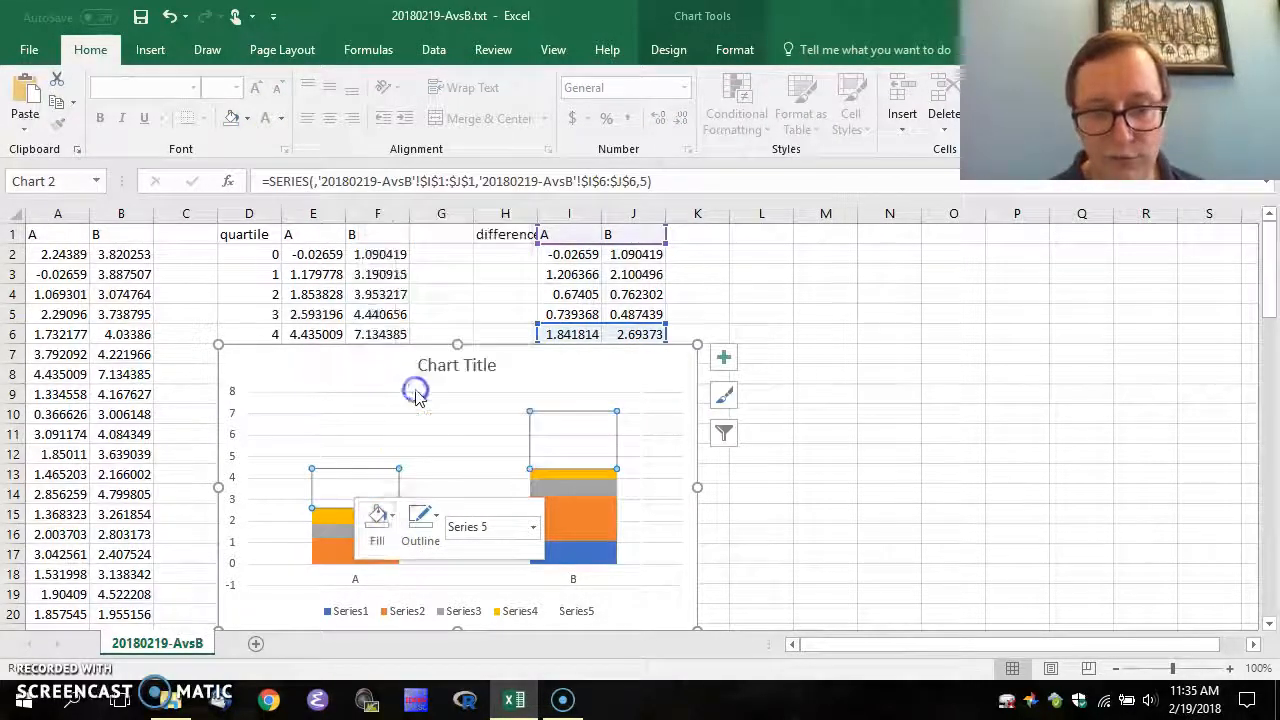
click(434, 520)
click(455, 415)
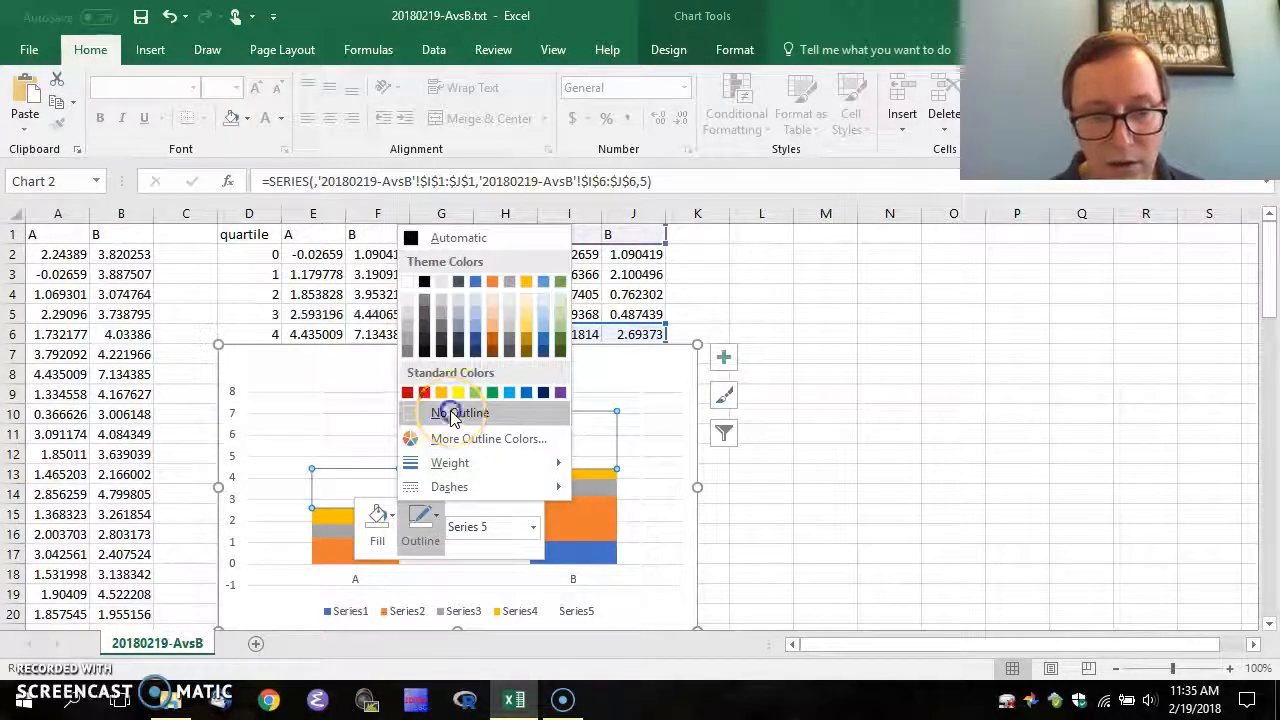
Give the orange Series2 band No Fill and No Outline
click(325, 558)
right_click(327, 553)
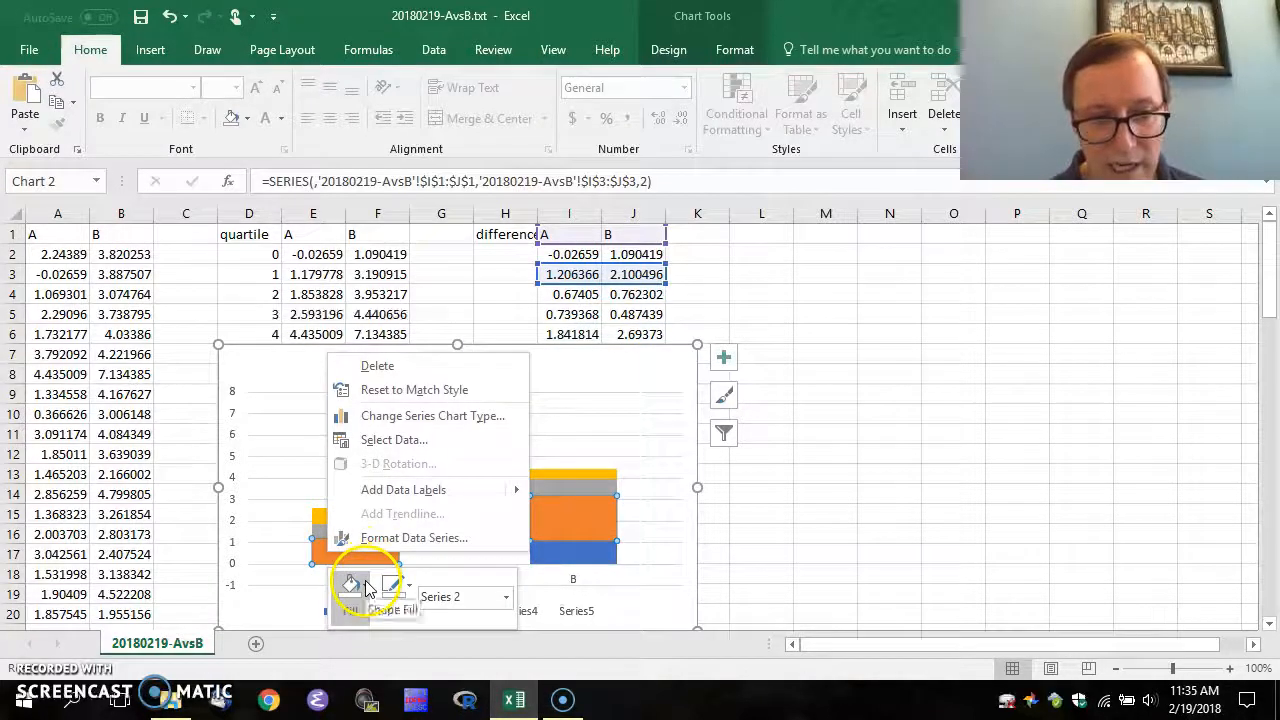
click(365, 585)
click(385, 458)
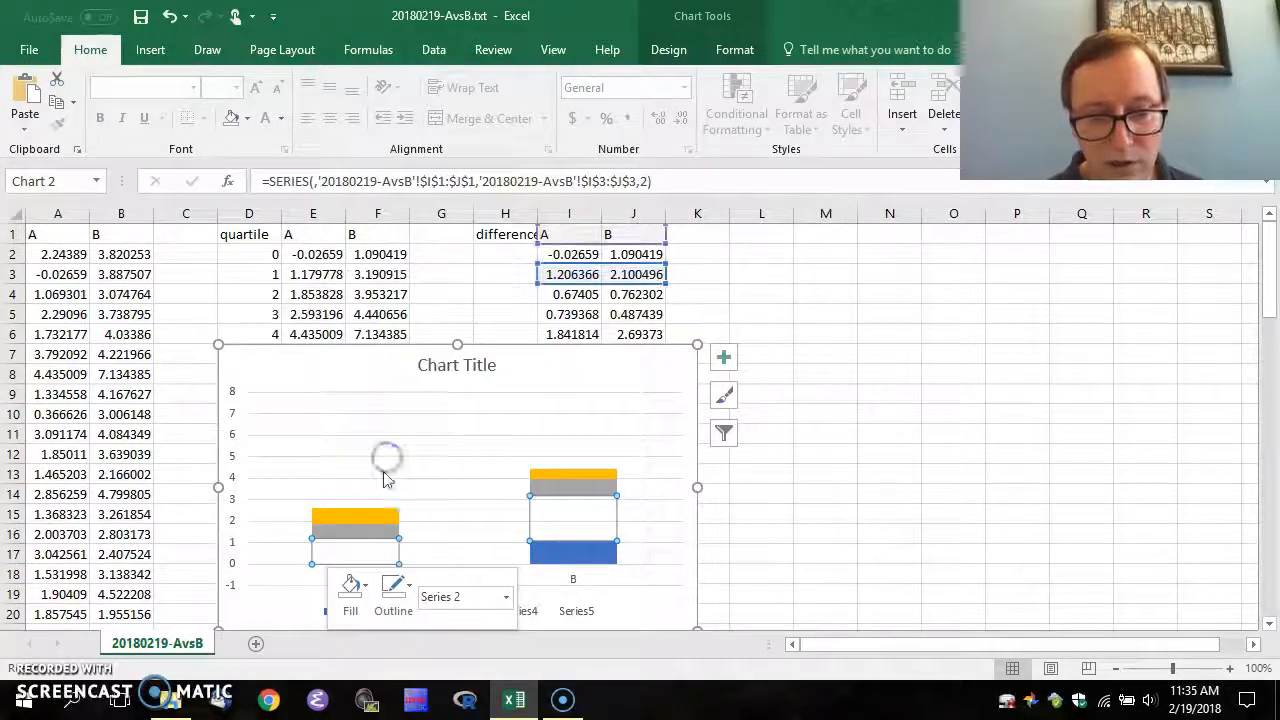
click(400, 596)
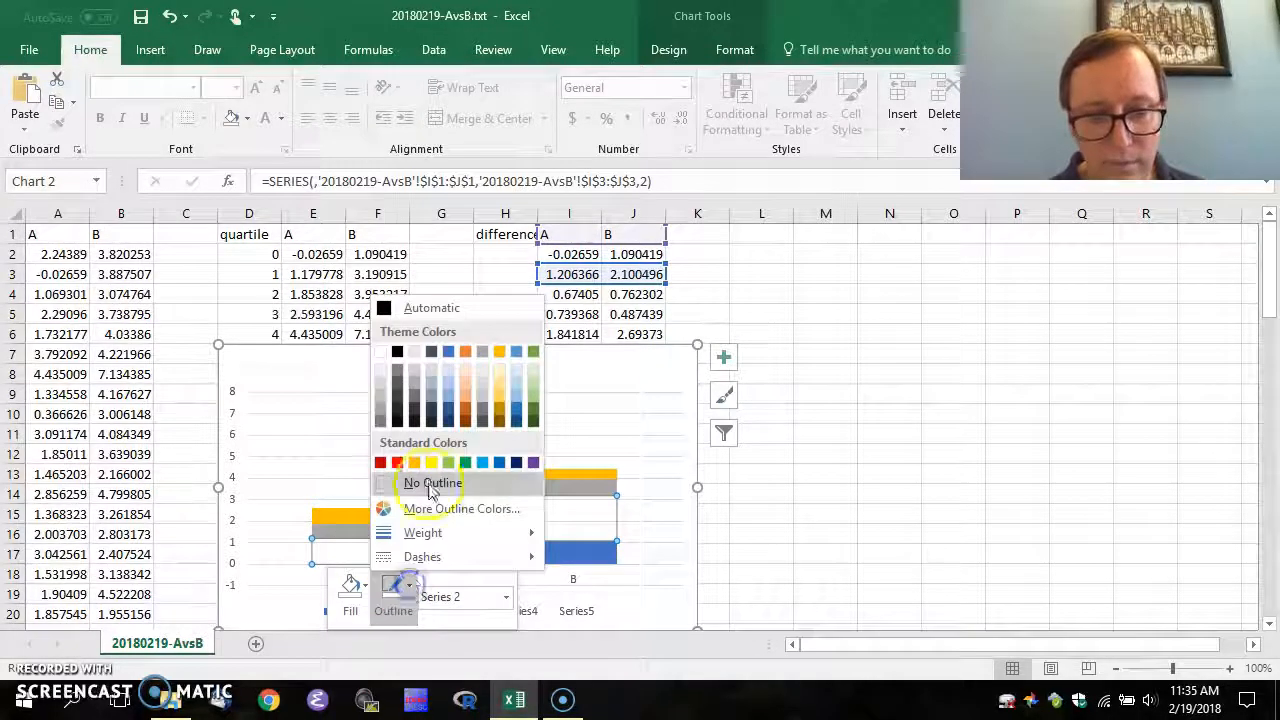
click(440, 483)
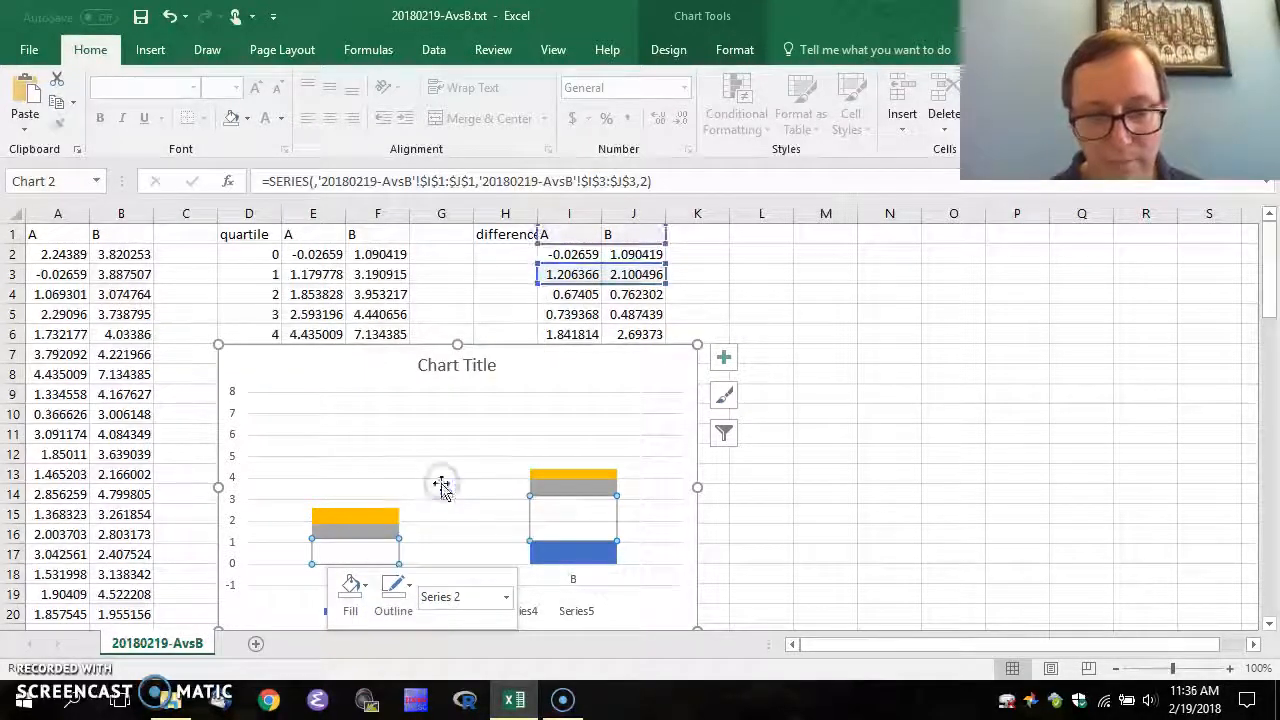
Give the blue Series1 band No Fill and No Outline, then deselect the chart
click(607, 558)
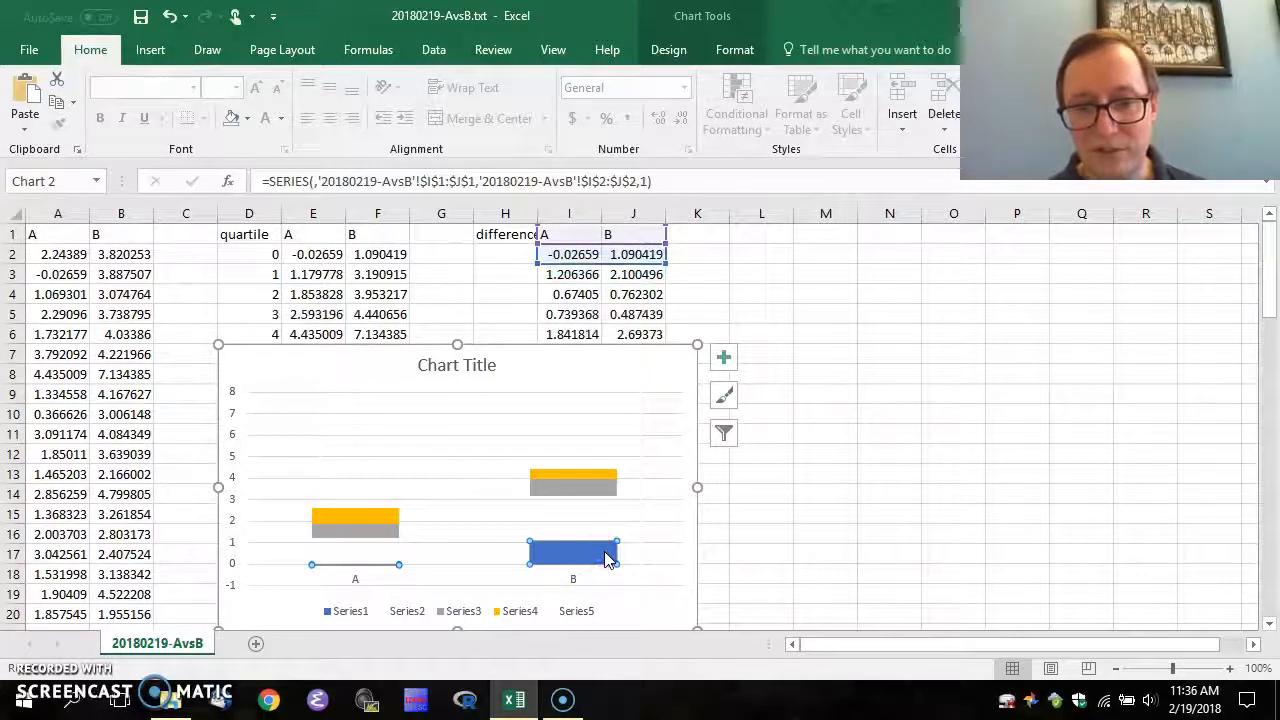
right_click(607, 558)
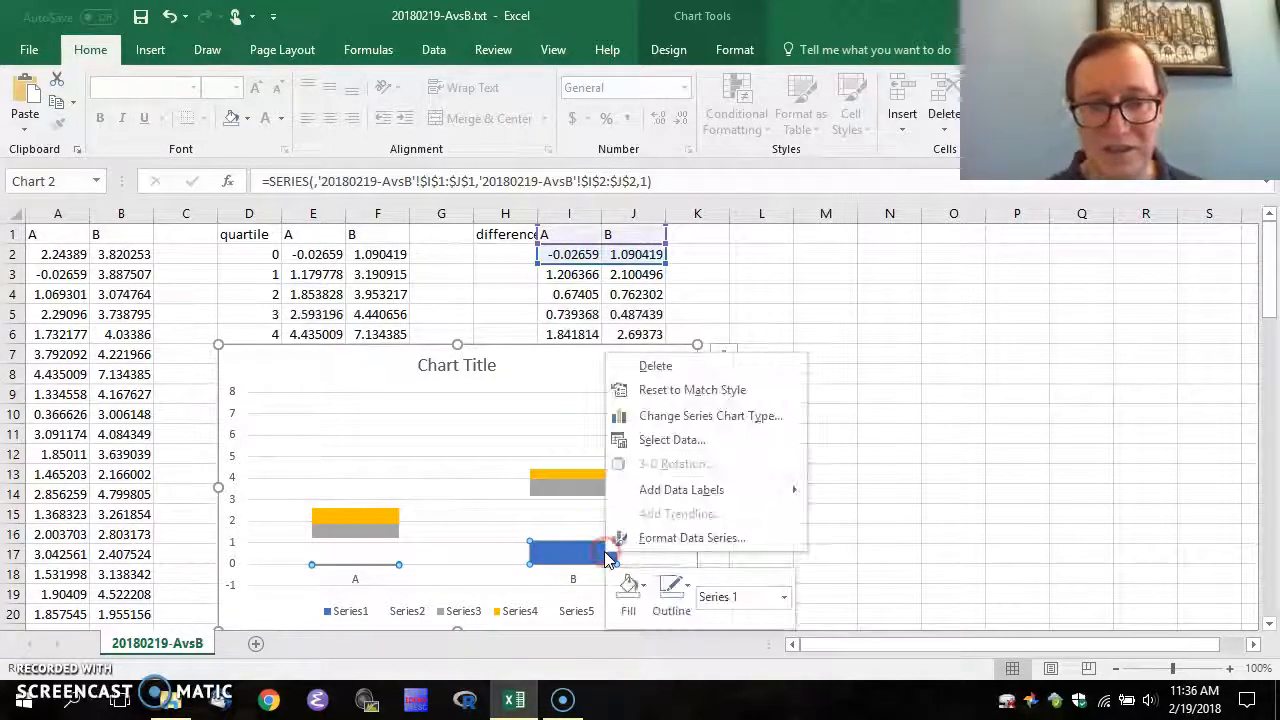
click(628, 586)
click(670, 461)
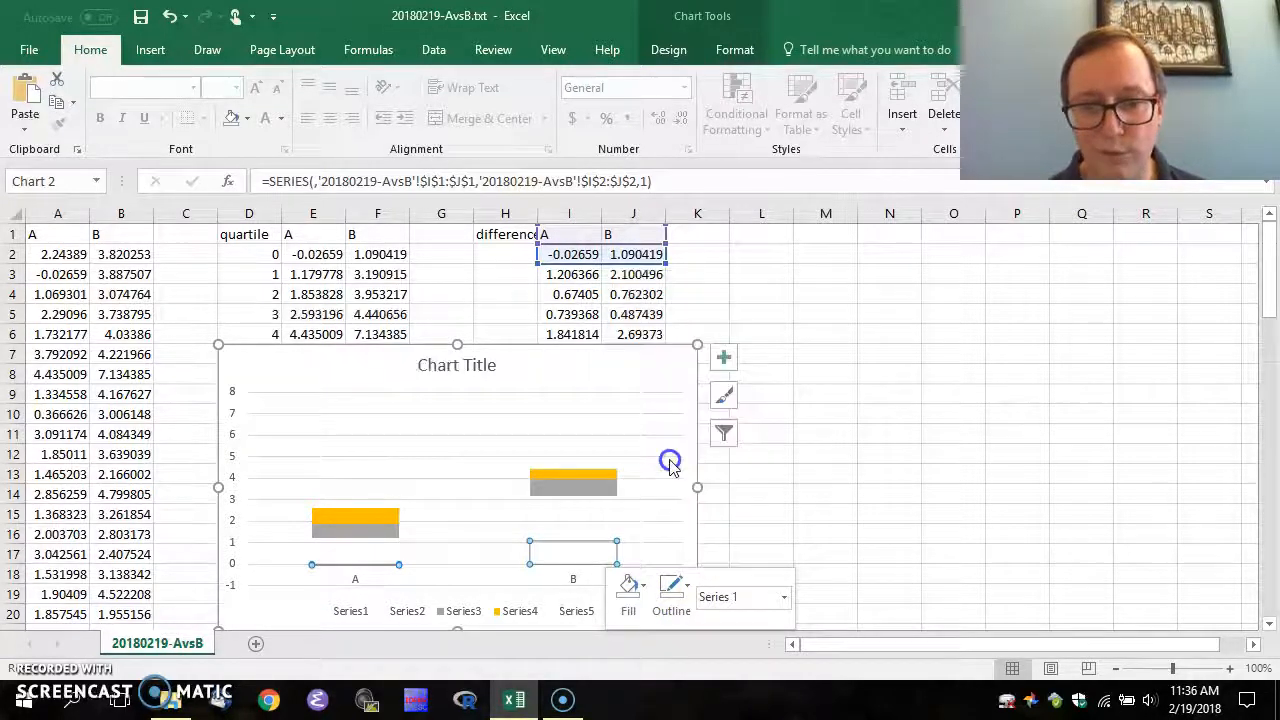
click(688, 592)
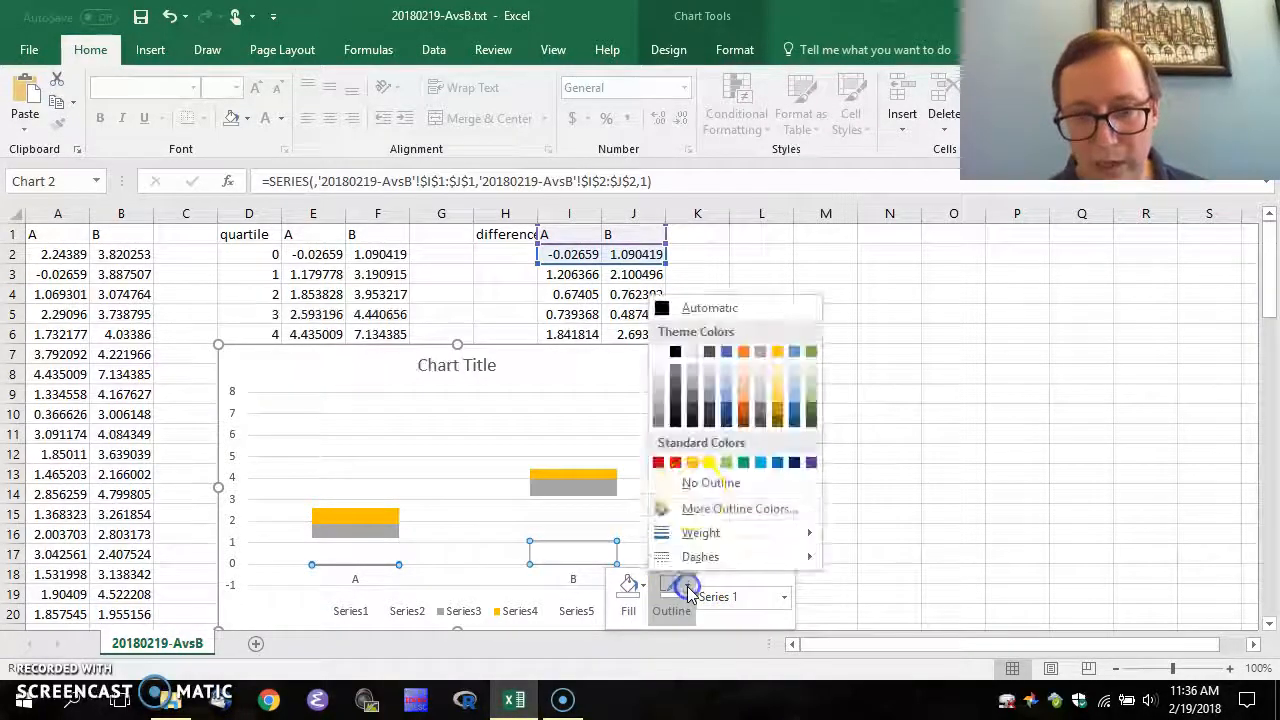
click(703, 485)
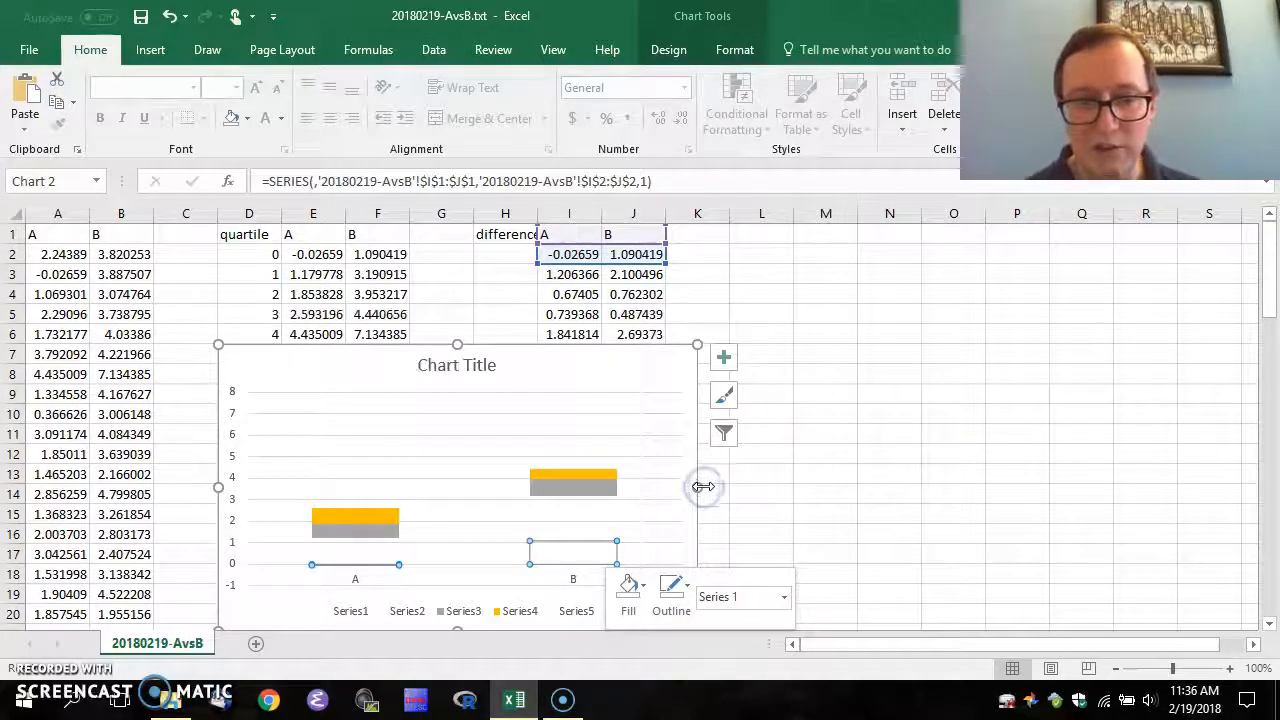
click(244, 367)
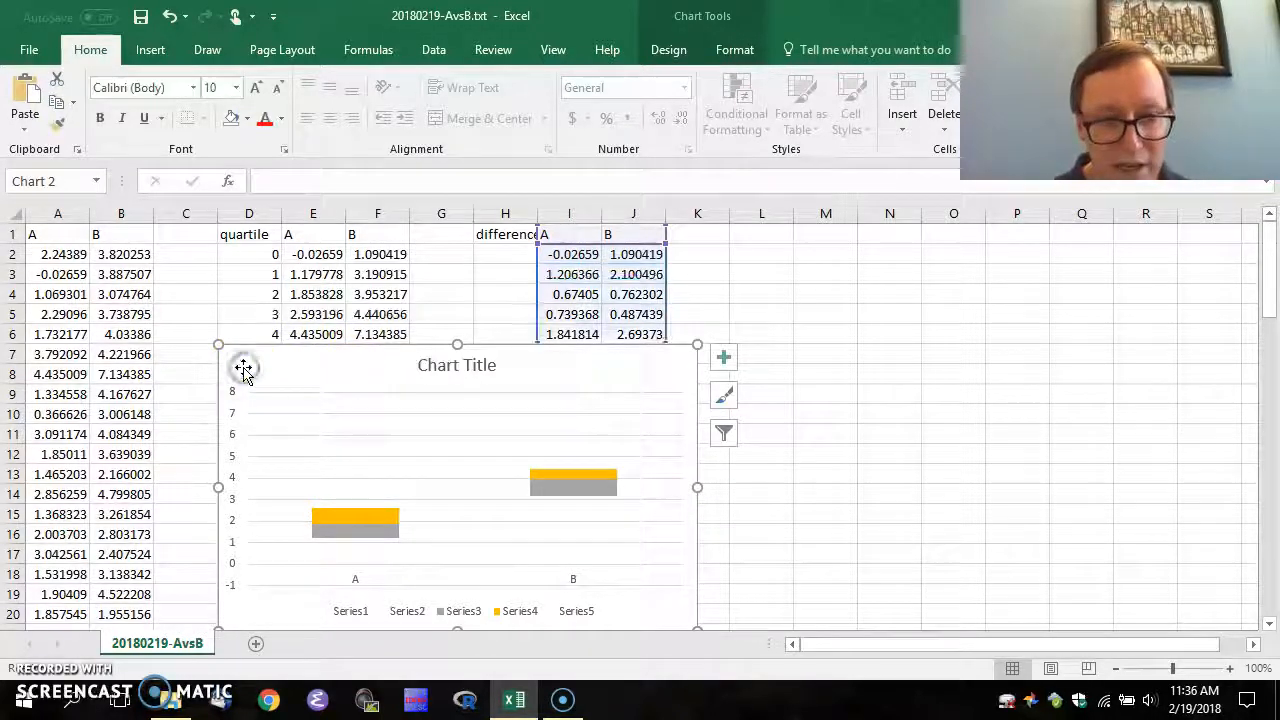
click(204, 428)
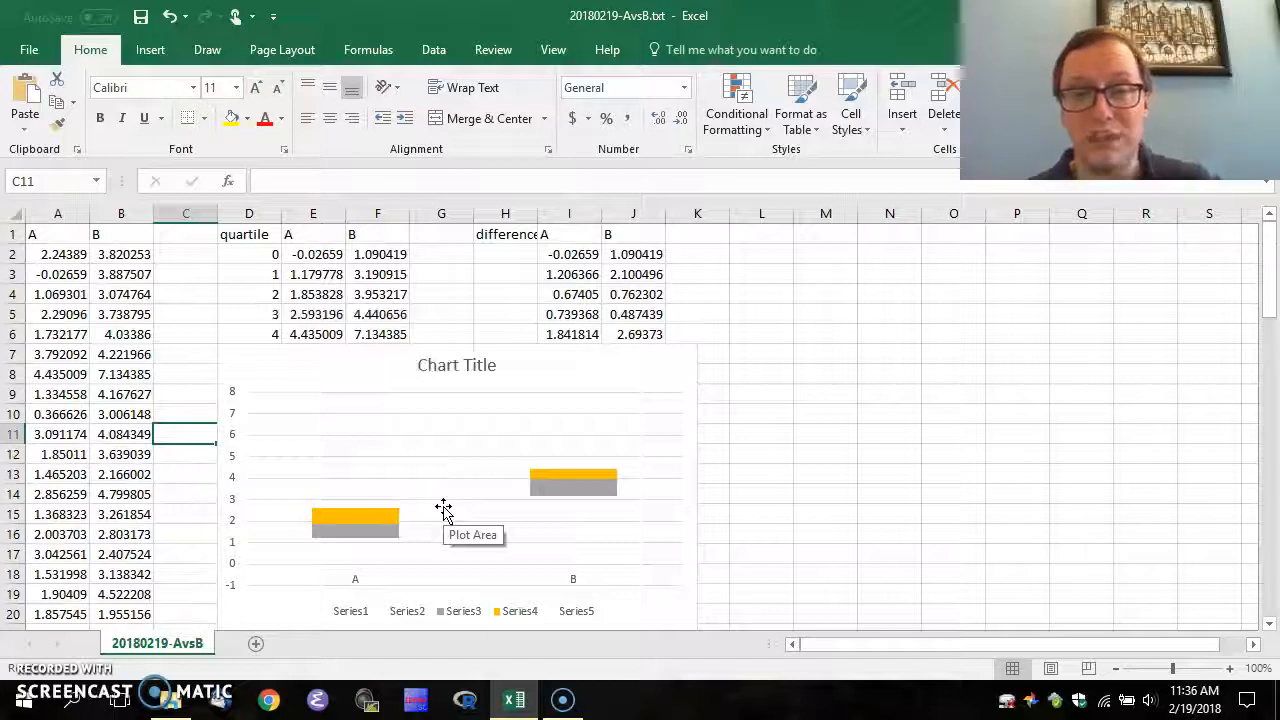
Select the yellow Series4 bars in the chart
click(351, 518)
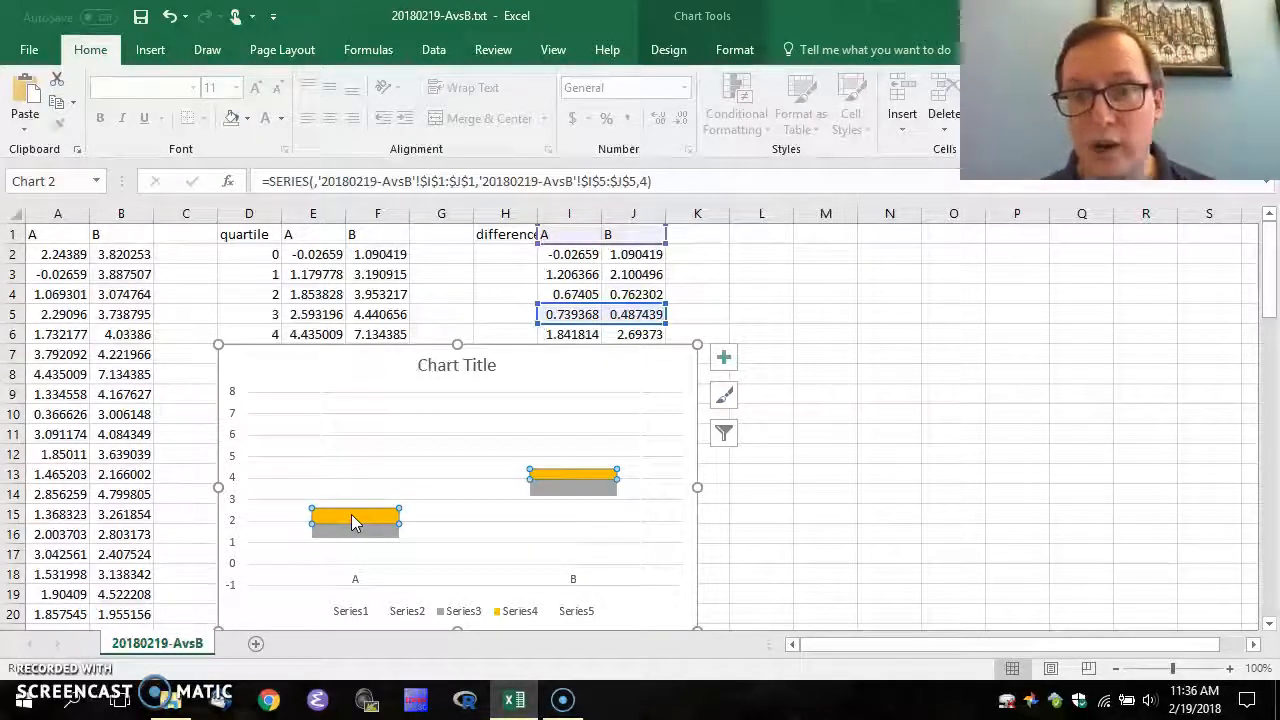
Give Series4 error bars with Plus direction and a Custom error amount
click(364, 516)
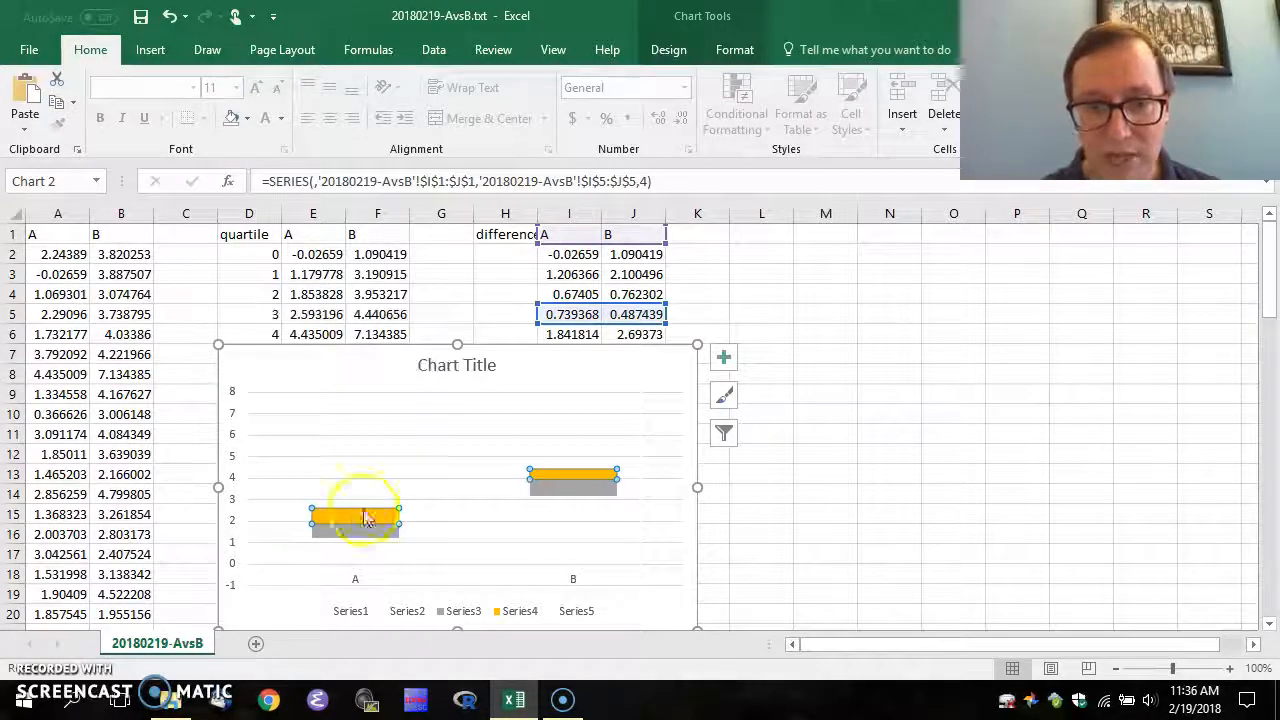
click(726, 362)
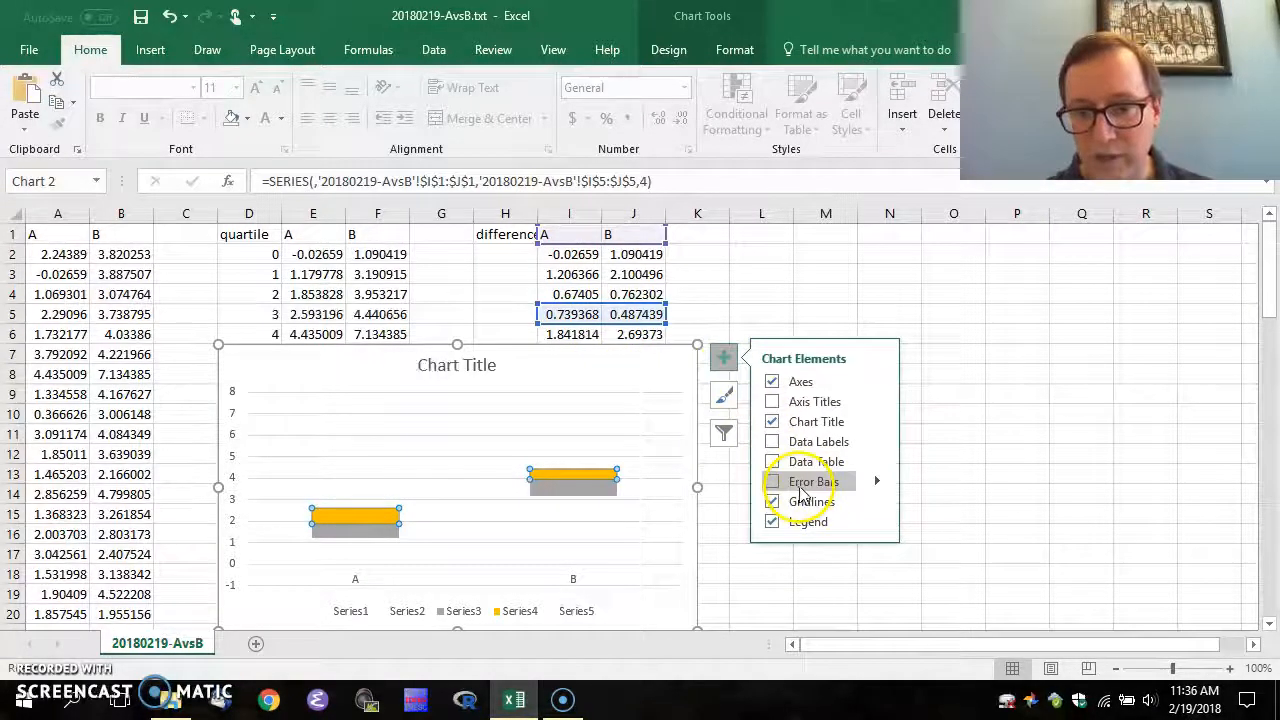
click(877, 481)
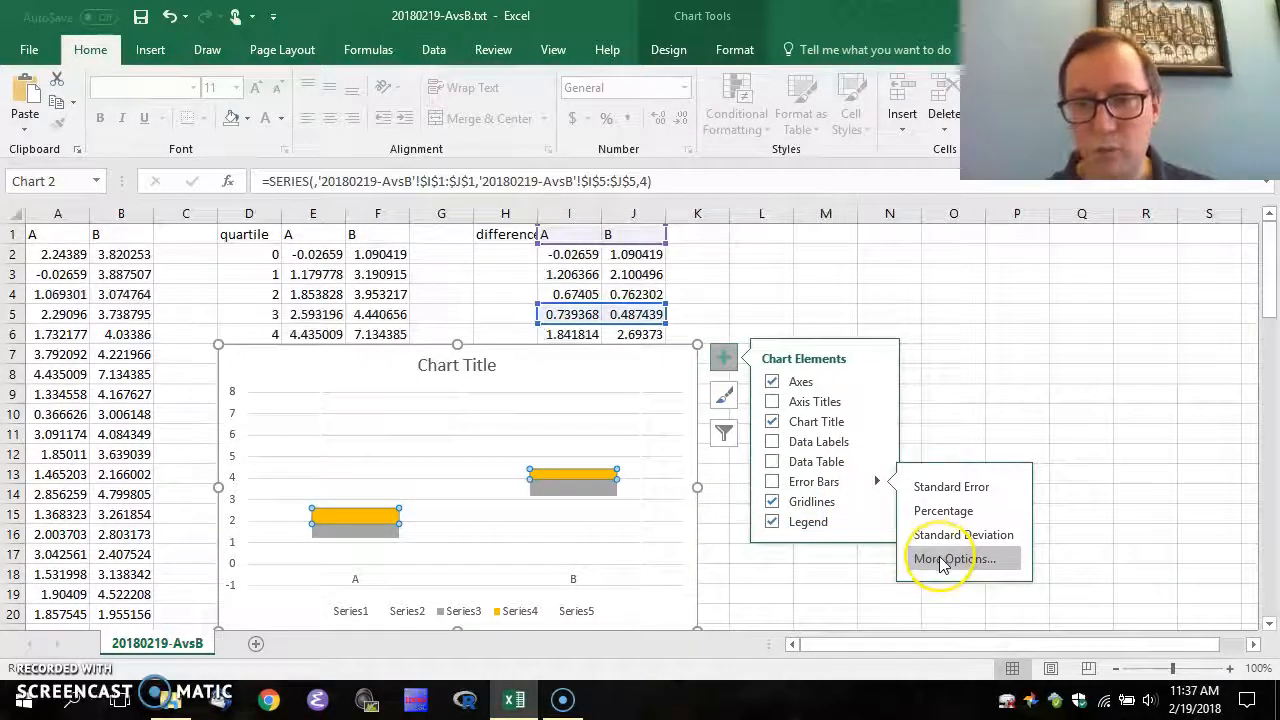
click(940, 560)
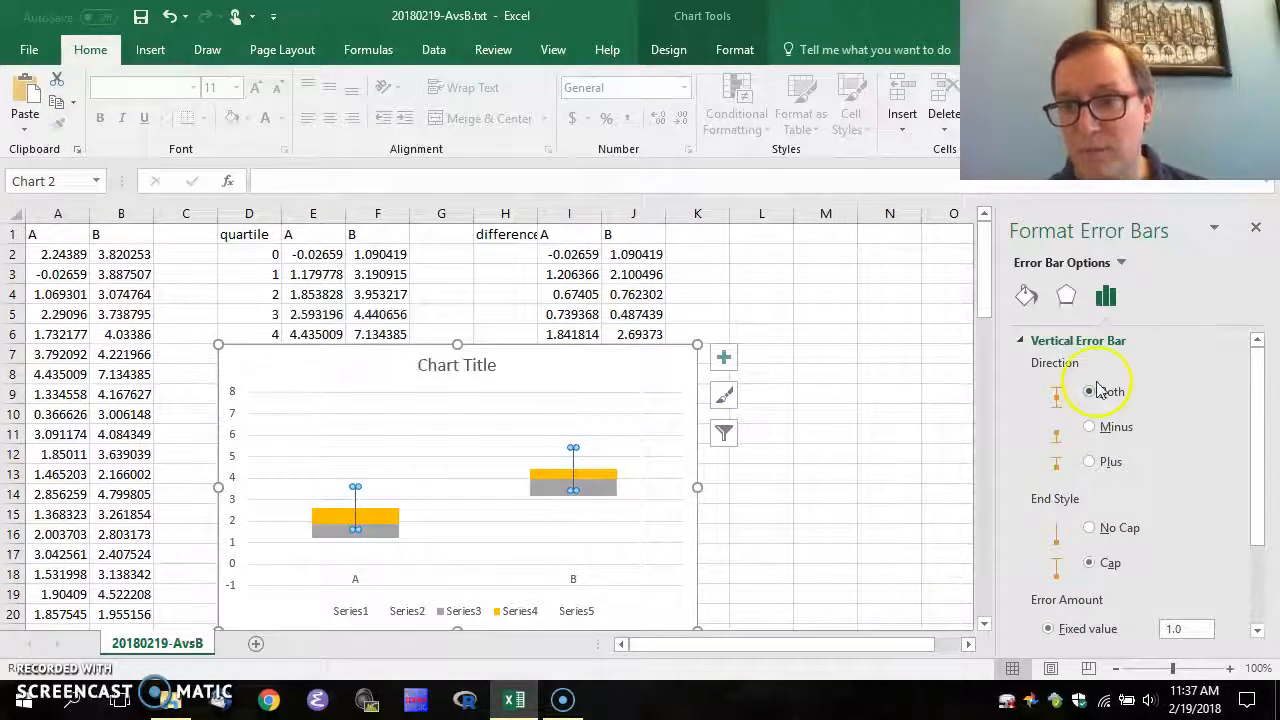
click(1092, 466)
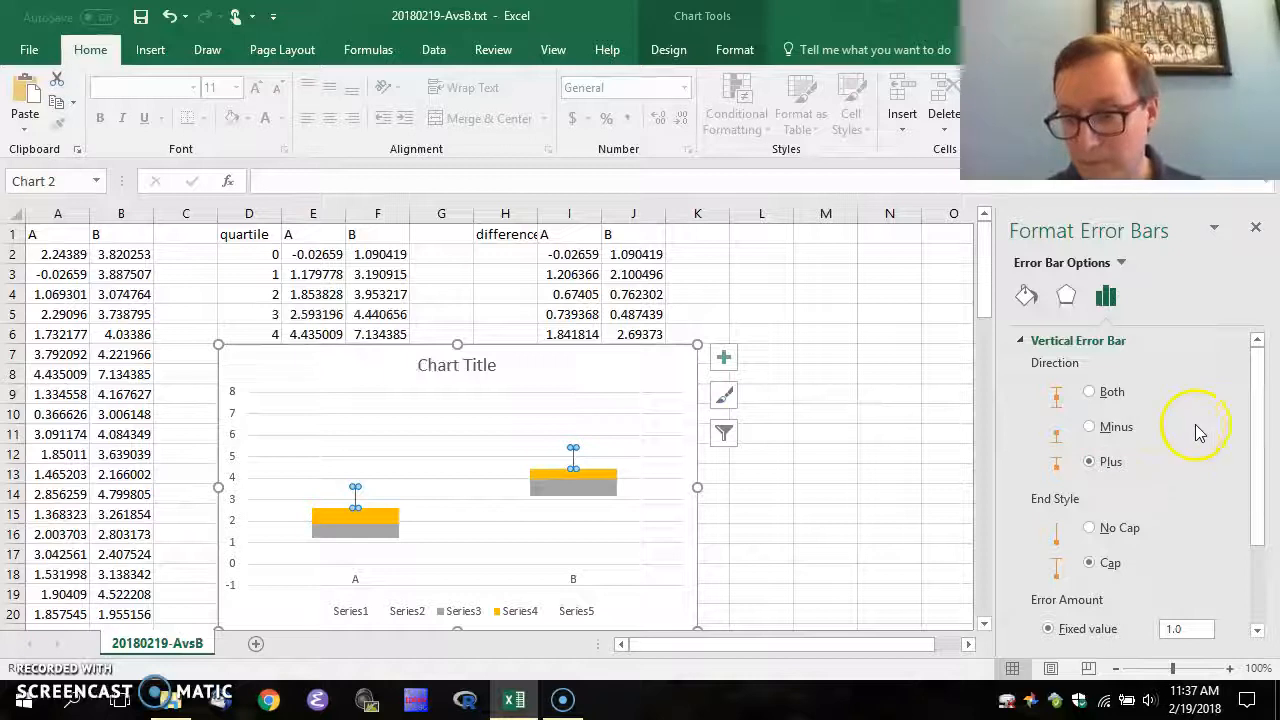
drag(1255, 434, 1266, 537)
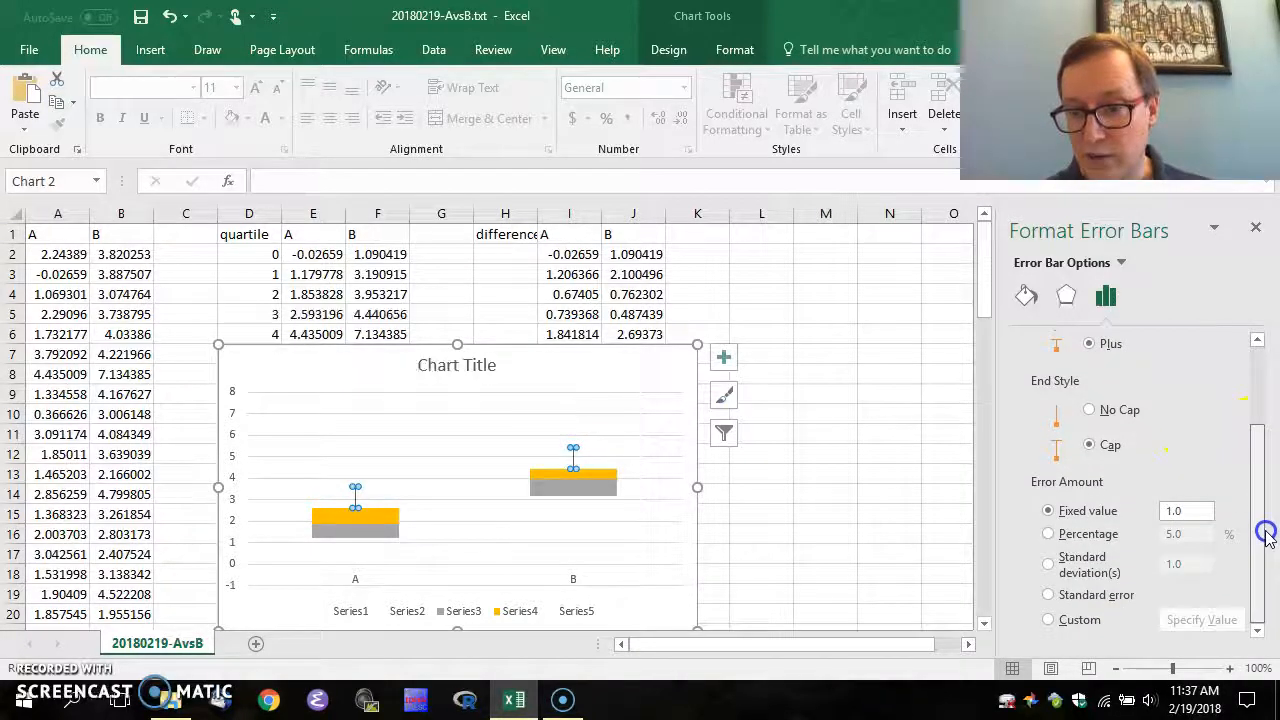
click(1049, 621)
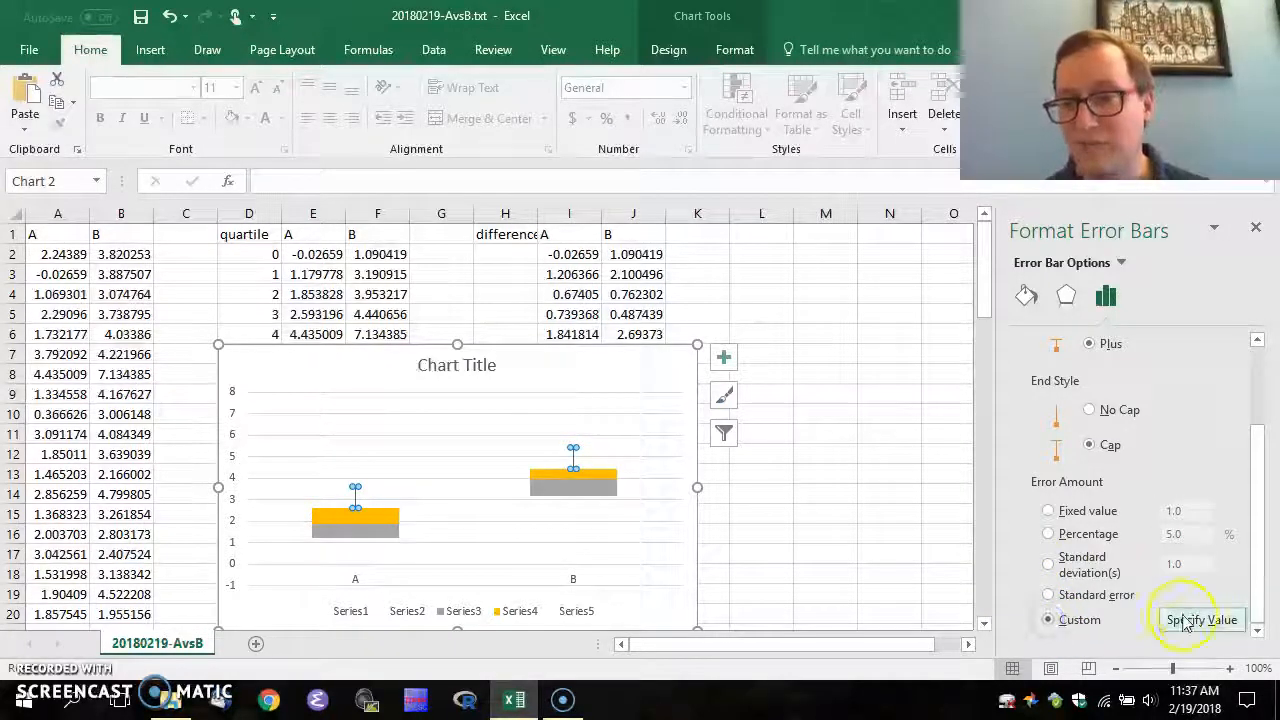
Set Series4's positive error values to I6:J6 and confirm
click(1224, 622)
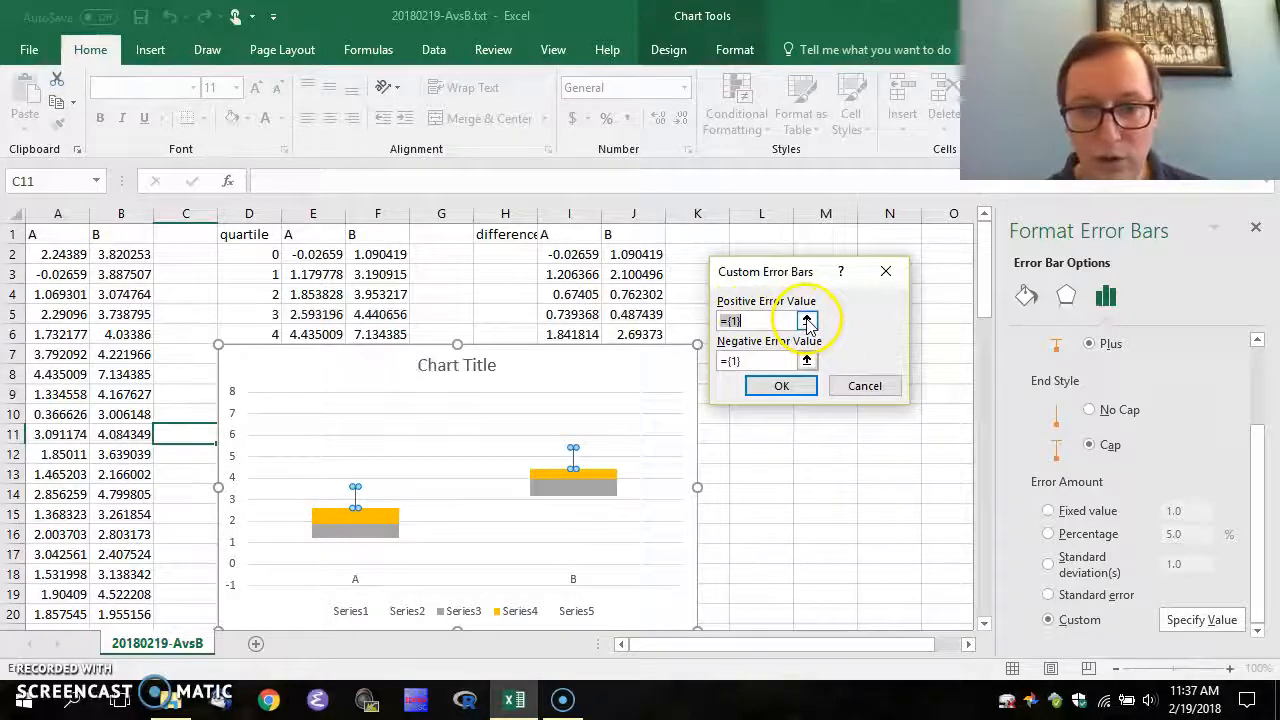
click(807, 321)
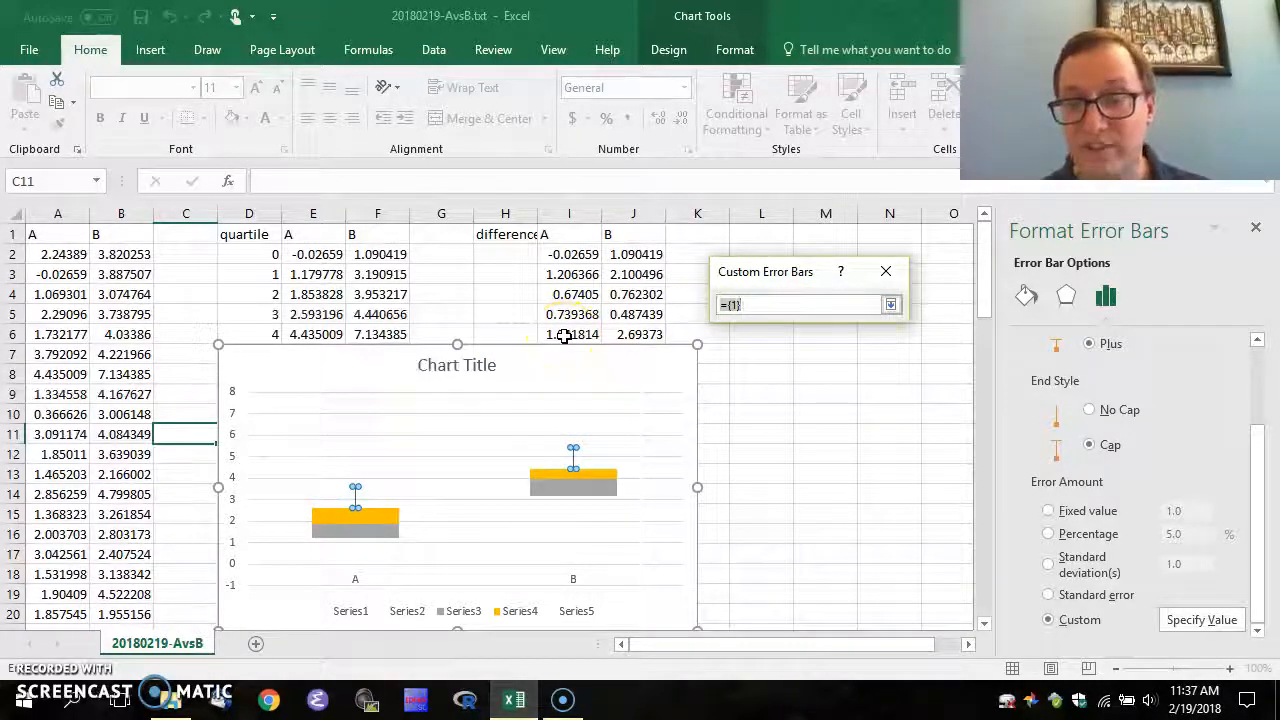
drag(565, 337, 625, 343)
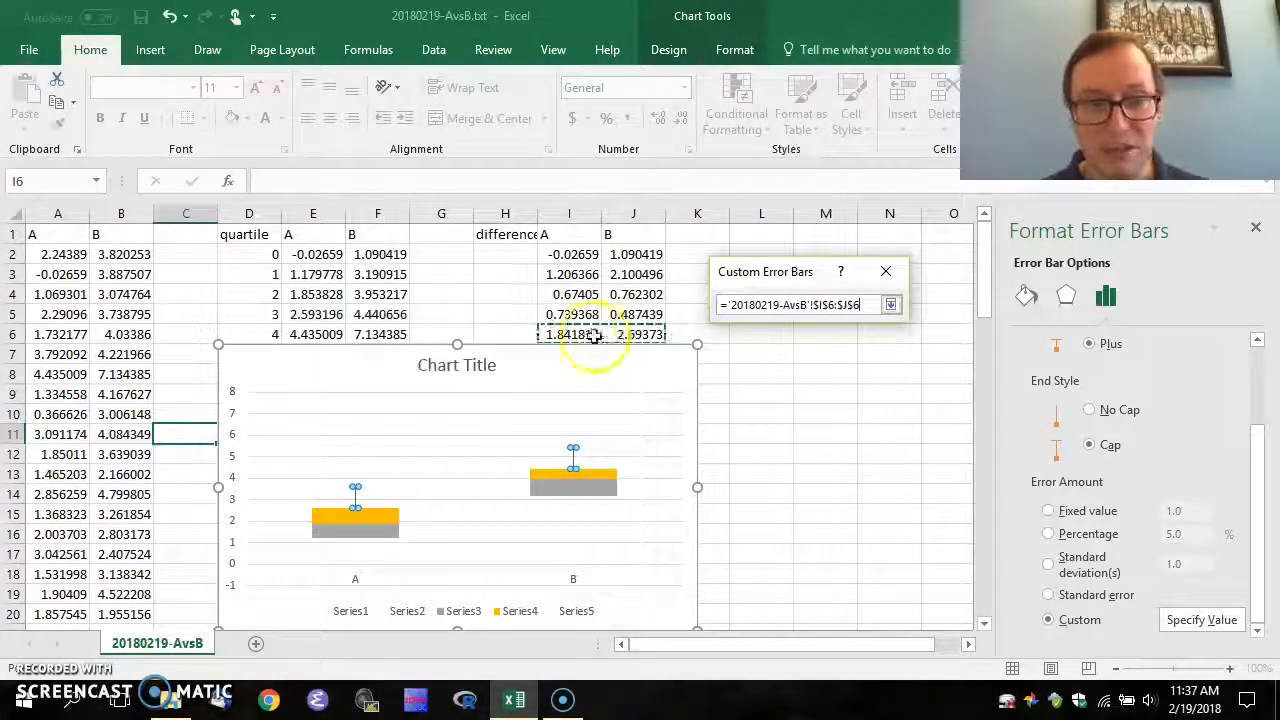
click(890, 304)
click(776, 386)
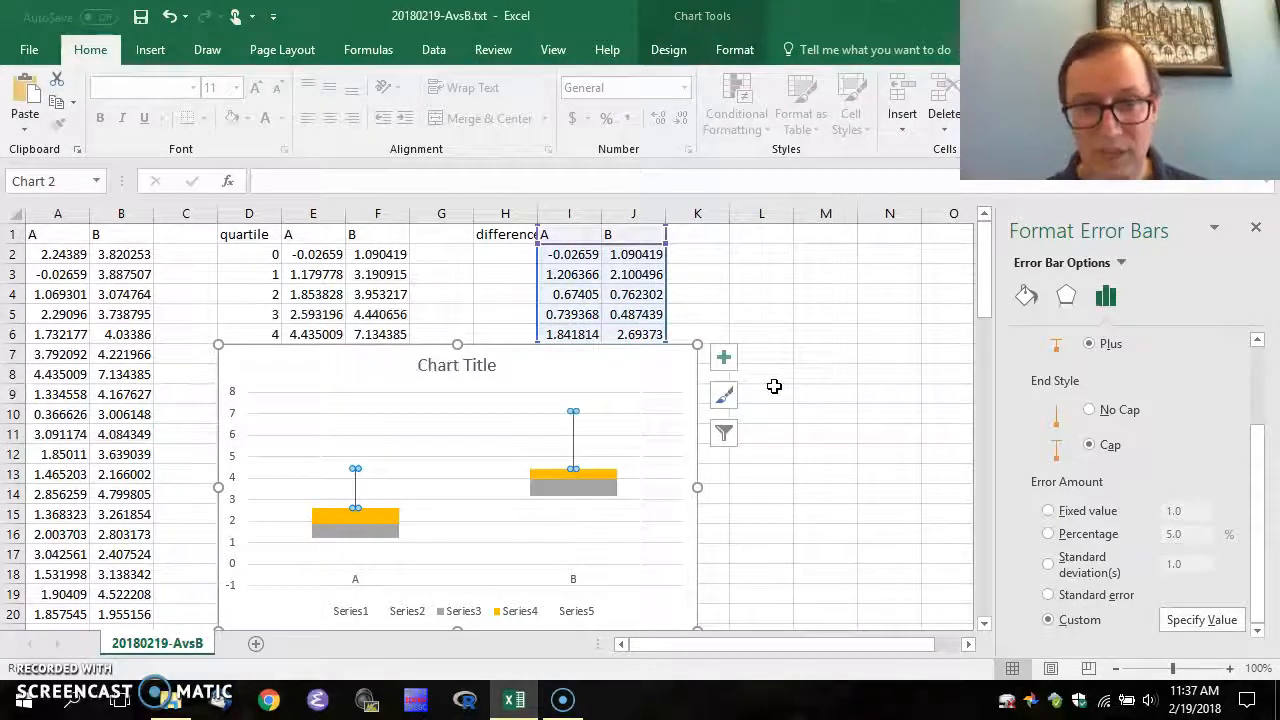
click(442, 296)
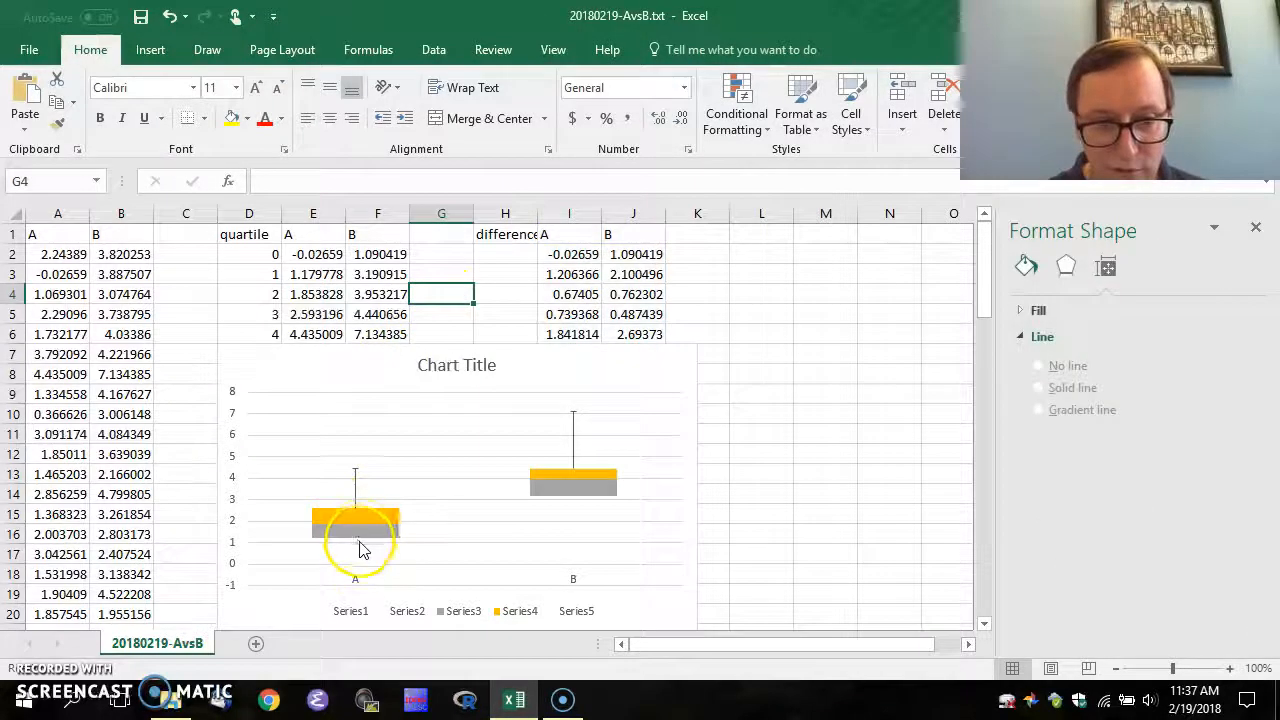
Check E6's QUARTILE formula and the B whisker, then select the grey Series3 bars
click(306, 333)
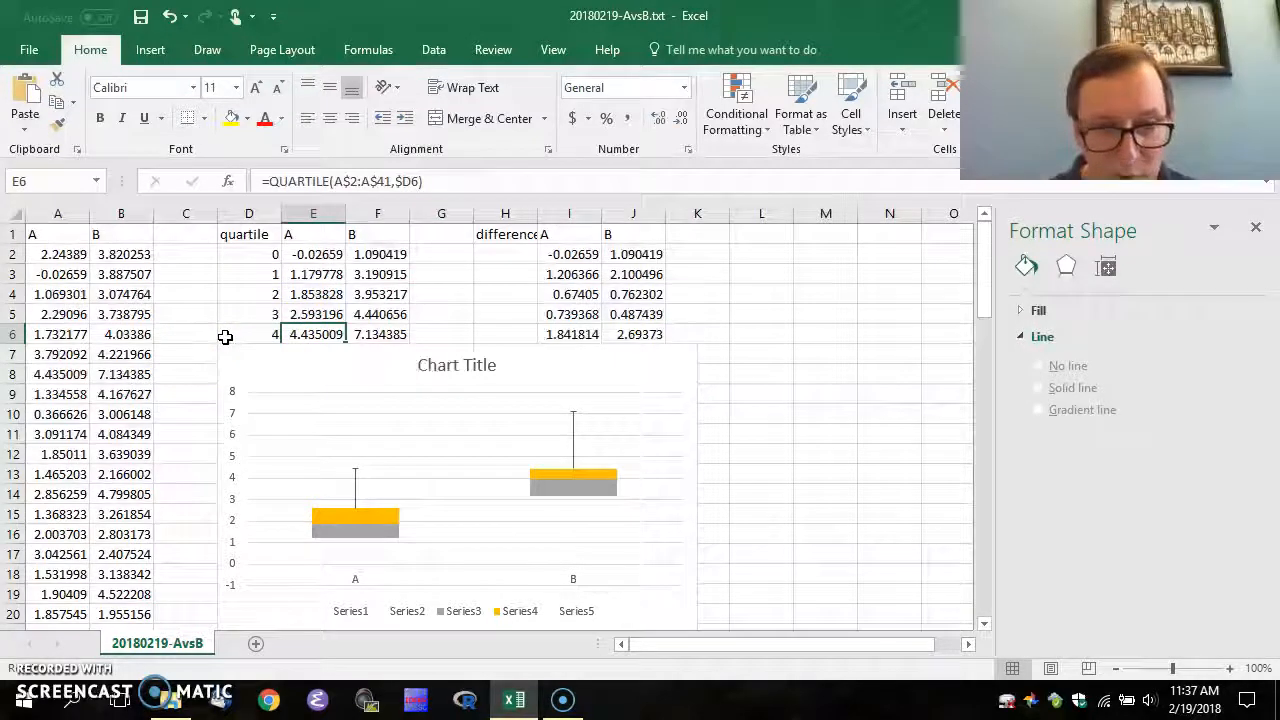
mouse_move(362, 480)
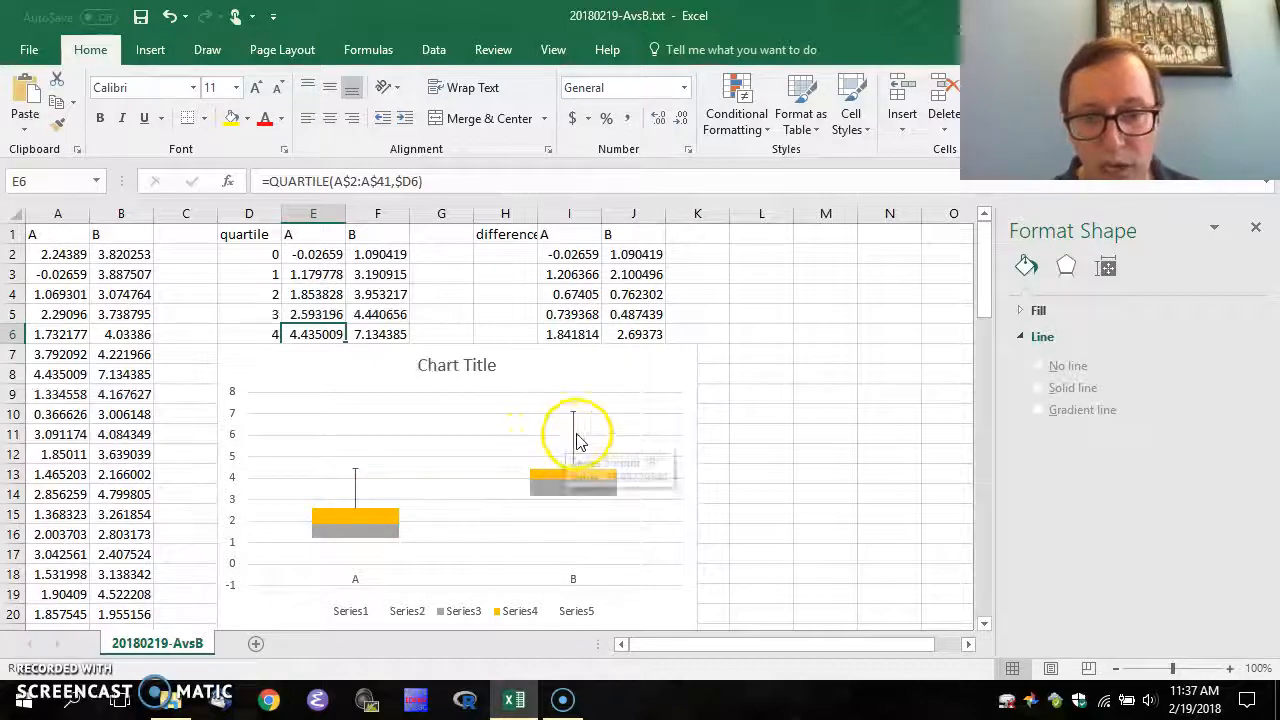
click(571, 419)
click(461, 428)
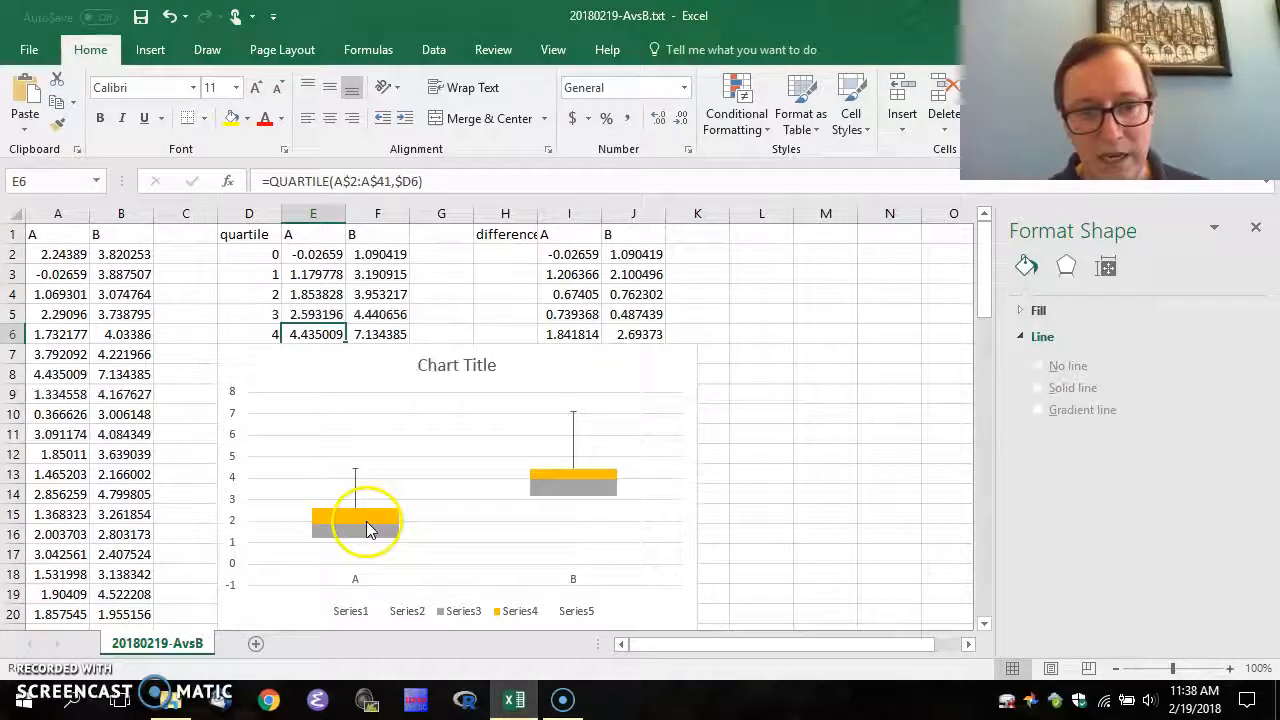
click(357, 540)
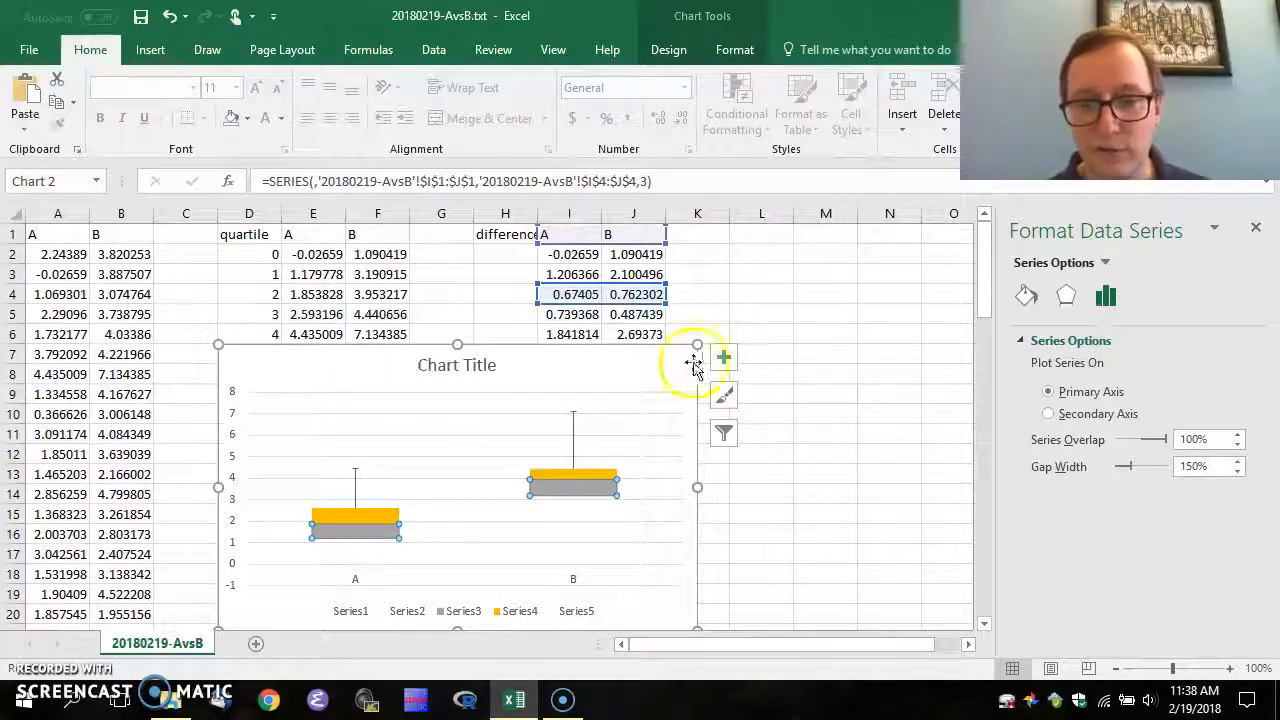
Add Minus-direction error bars to the grey boxes, then remove them as misplaced
click(725, 362)
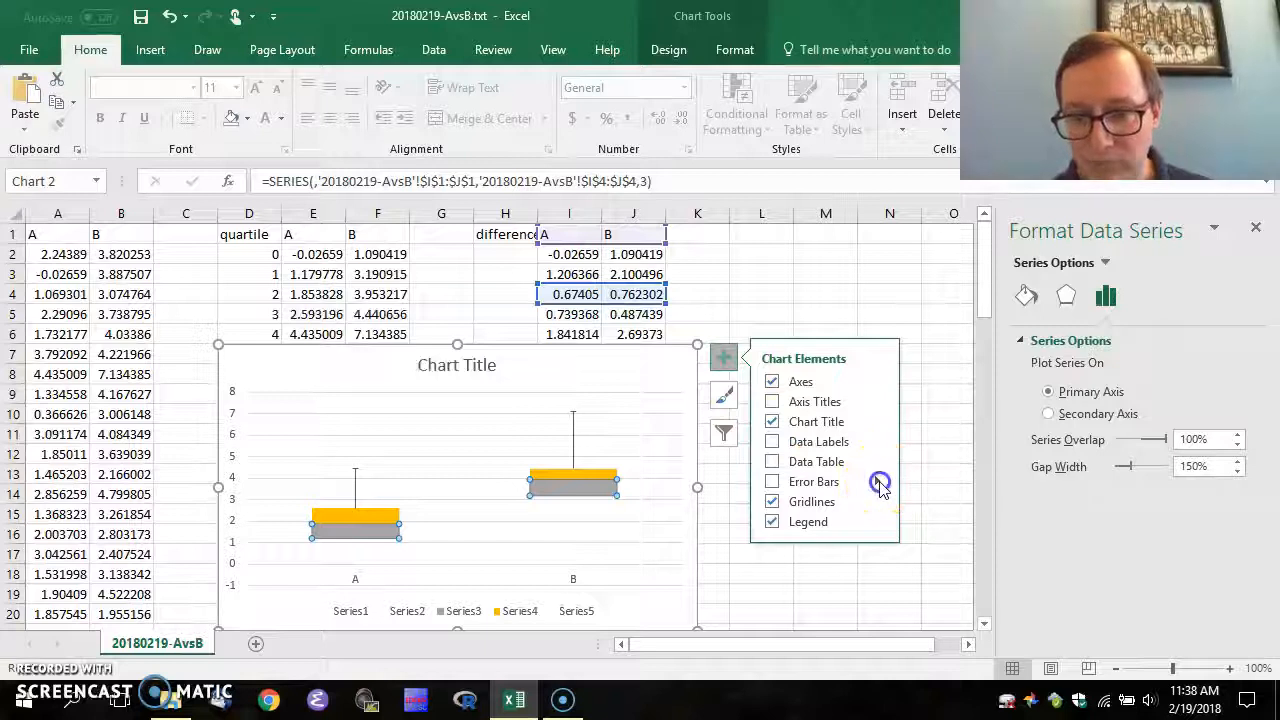
click(878, 483)
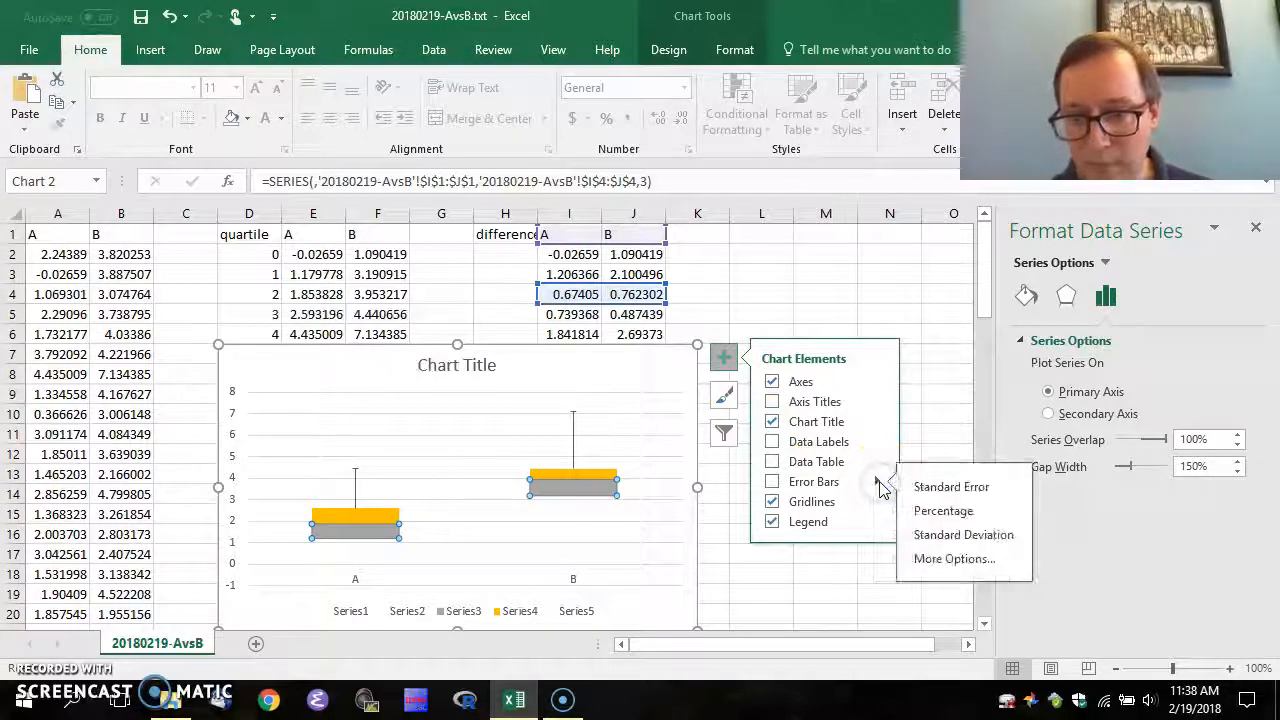
click(947, 560)
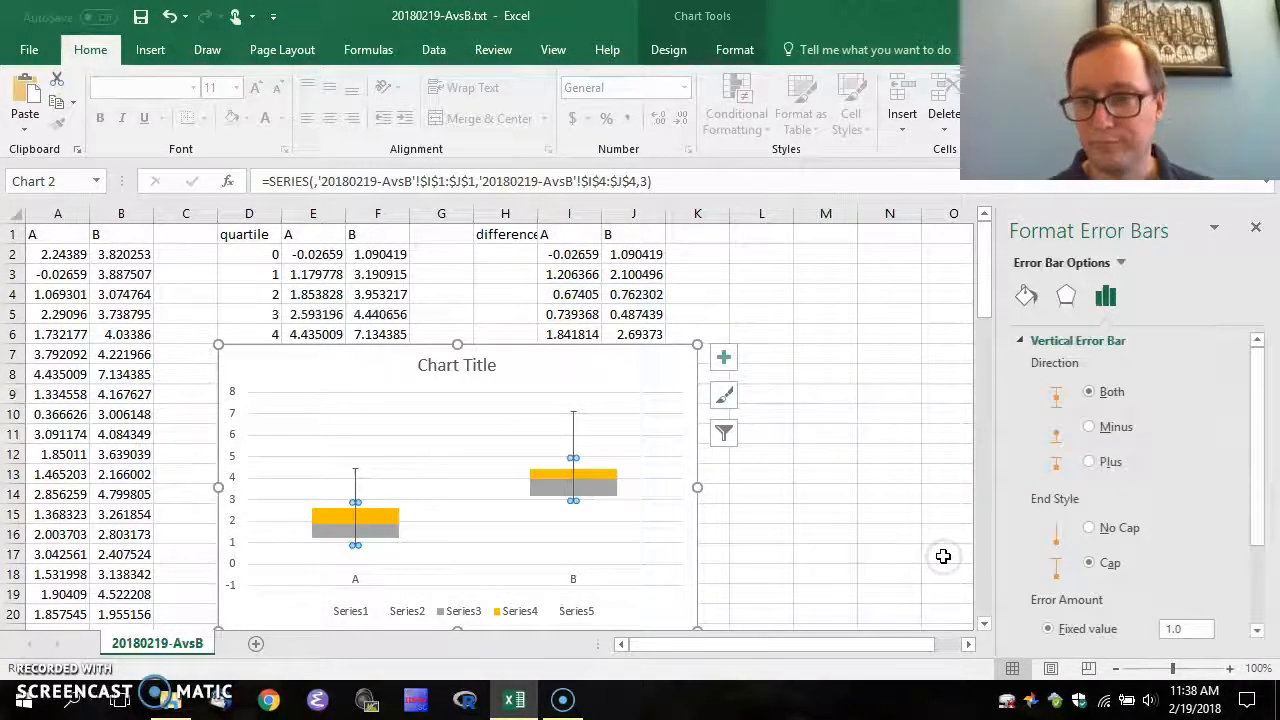
click(1091, 427)
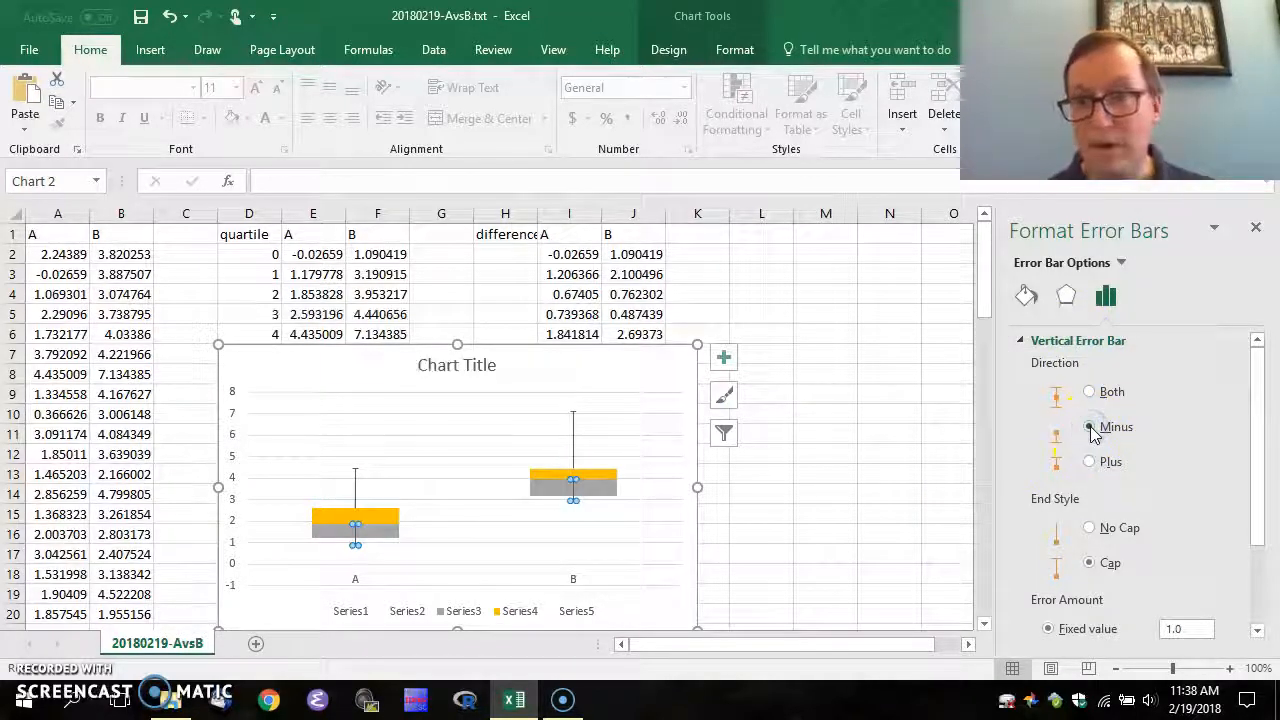
right_click(575, 490)
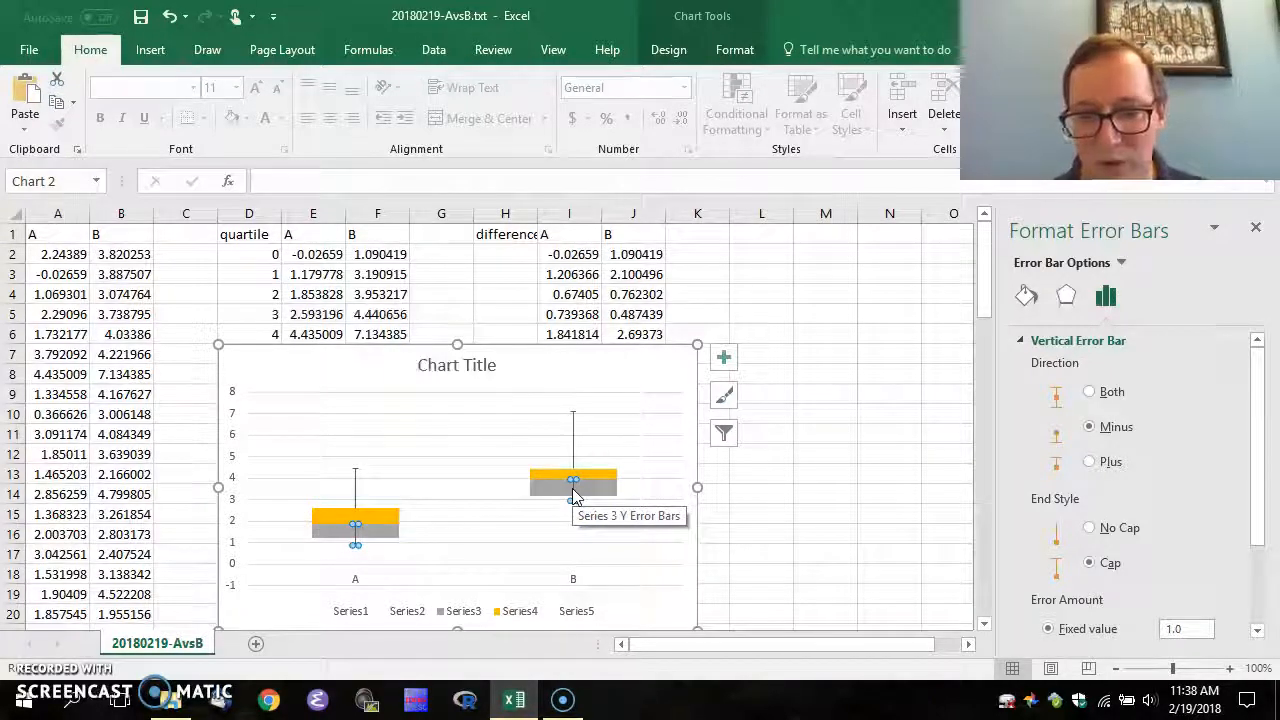
key(Escape)
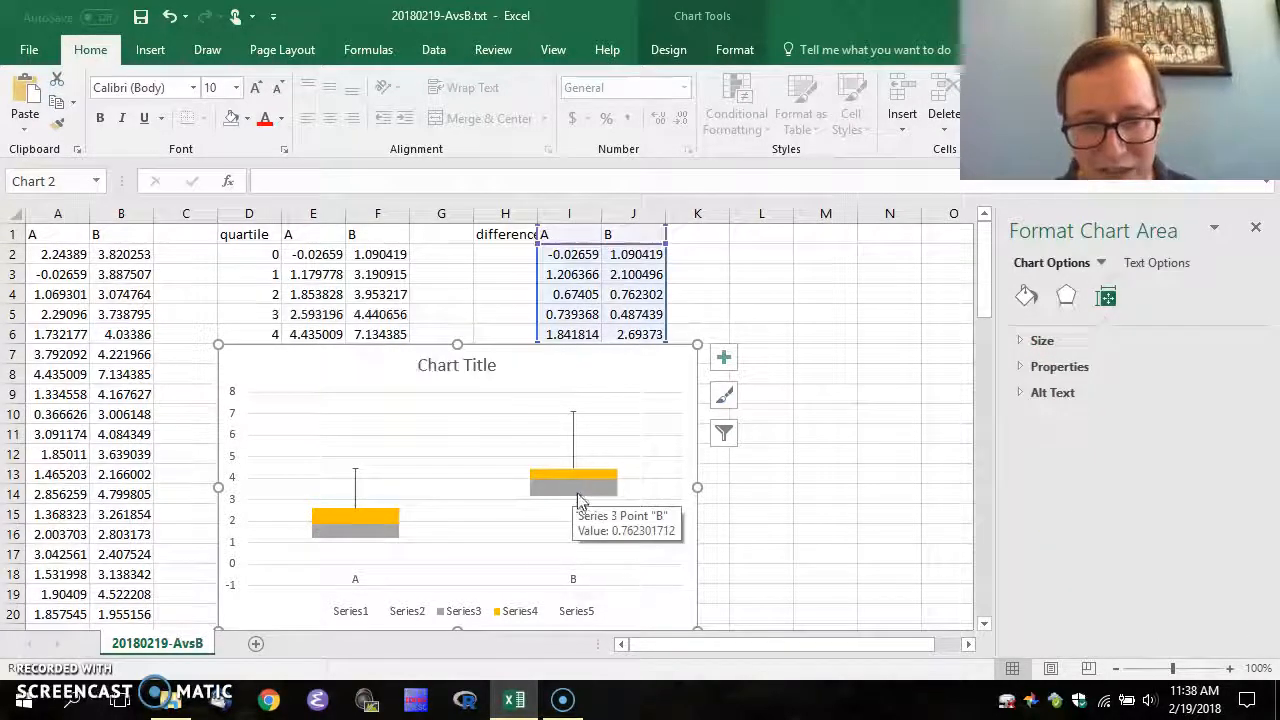
Give the hidden series beneath the grey boxes Minus-direction error bars
click(566, 508)
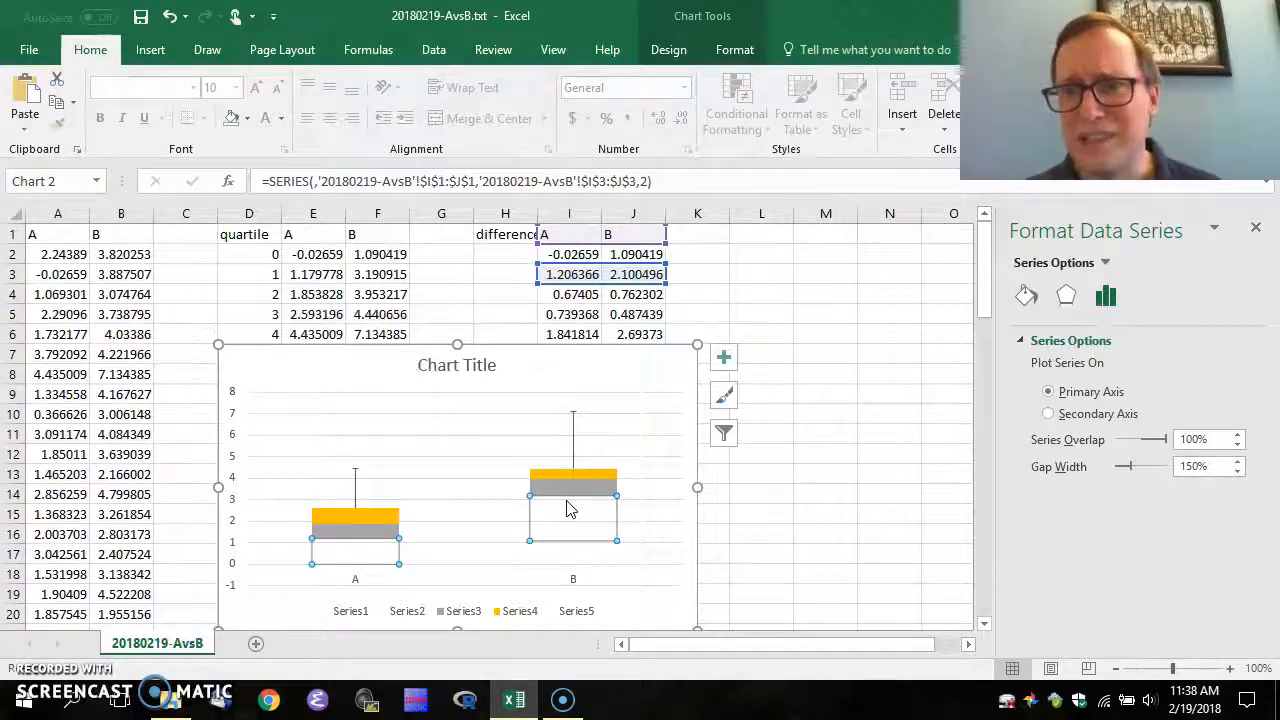
click(724, 357)
click(797, 484)
click(773, 484)
click(773, 486)
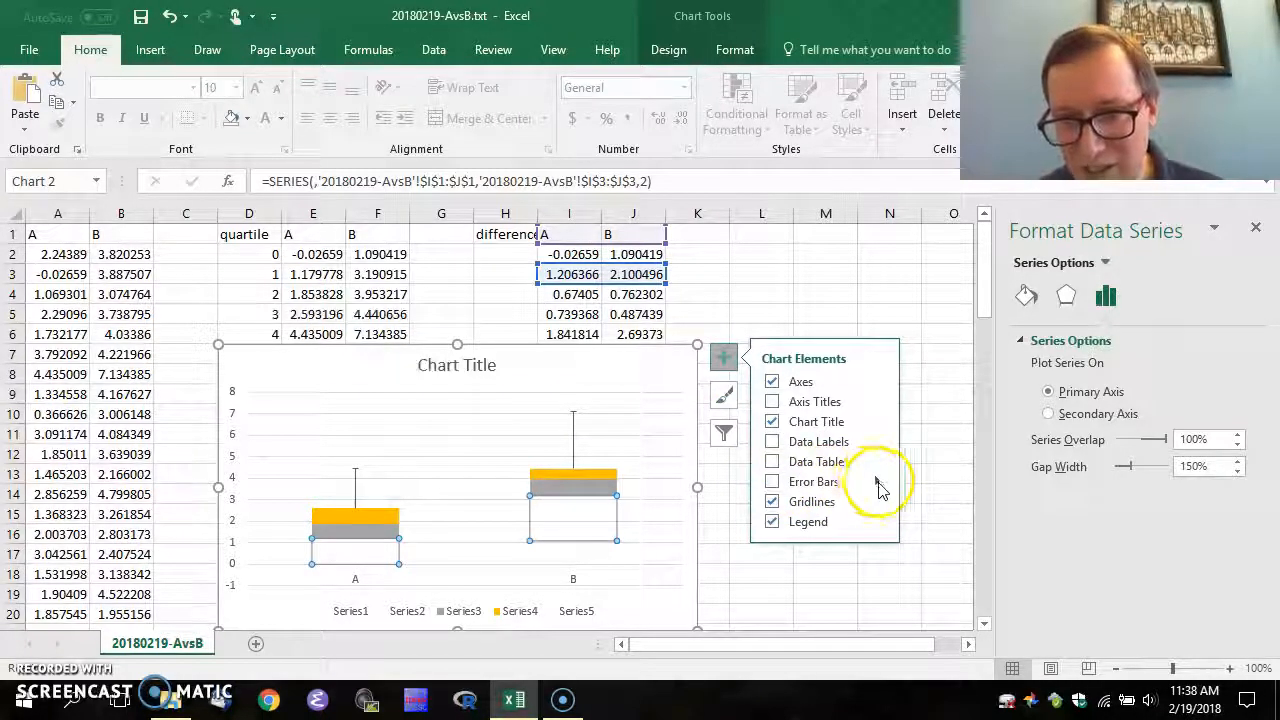
click(877, 484)
click(945, 558)
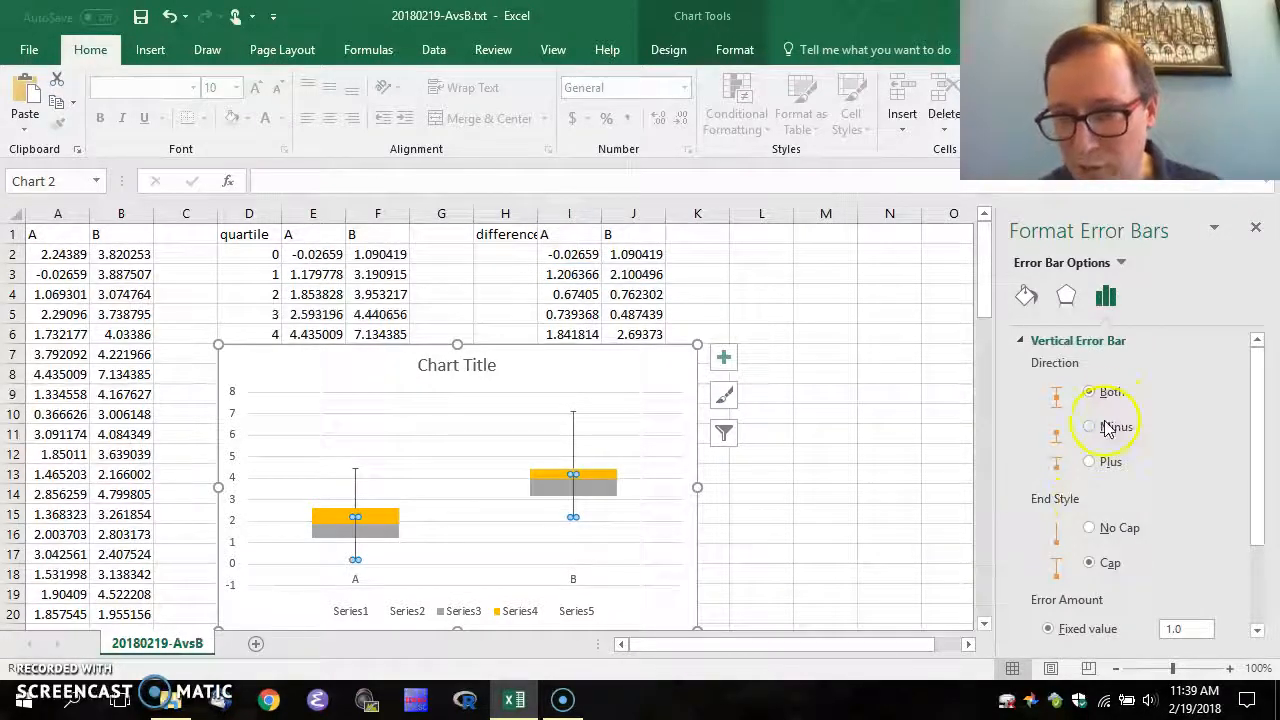
click(1090, 428)
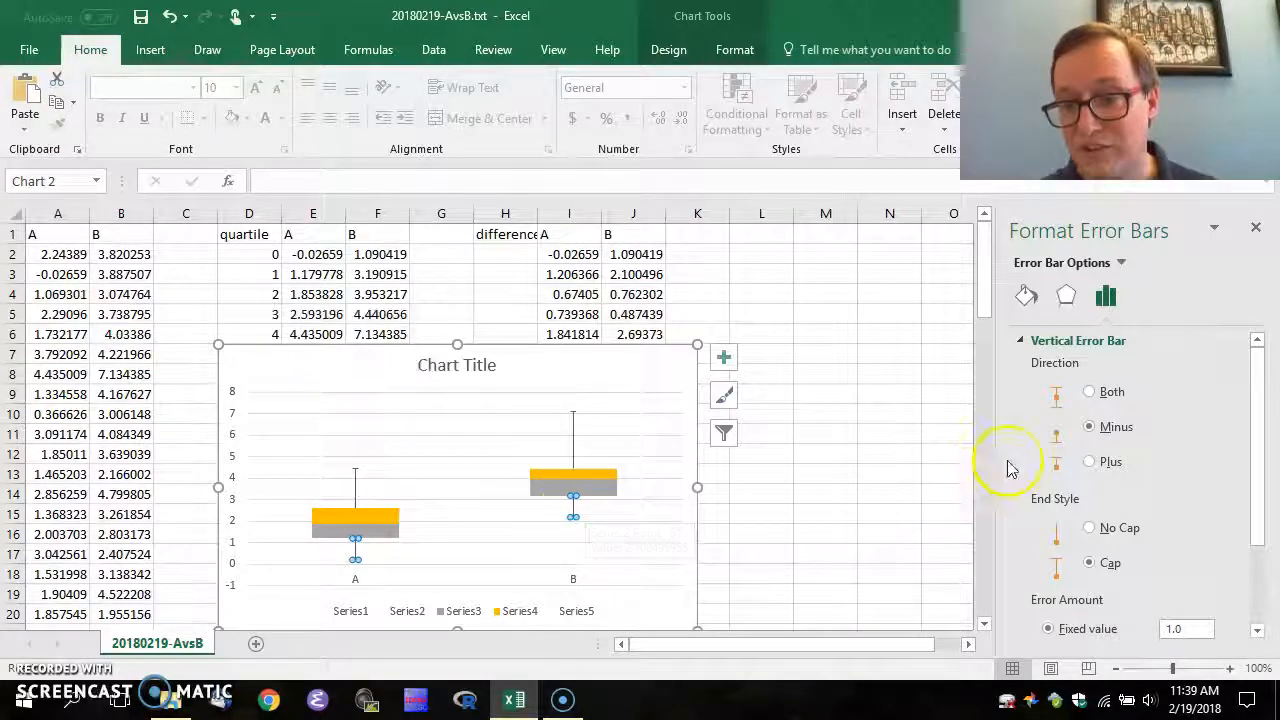
drag(1257, 449, 1272, 580)
Try a custom negative error value from I3:J3, then cancel after a formula error
click(1077, 622)
click(1220, 620)
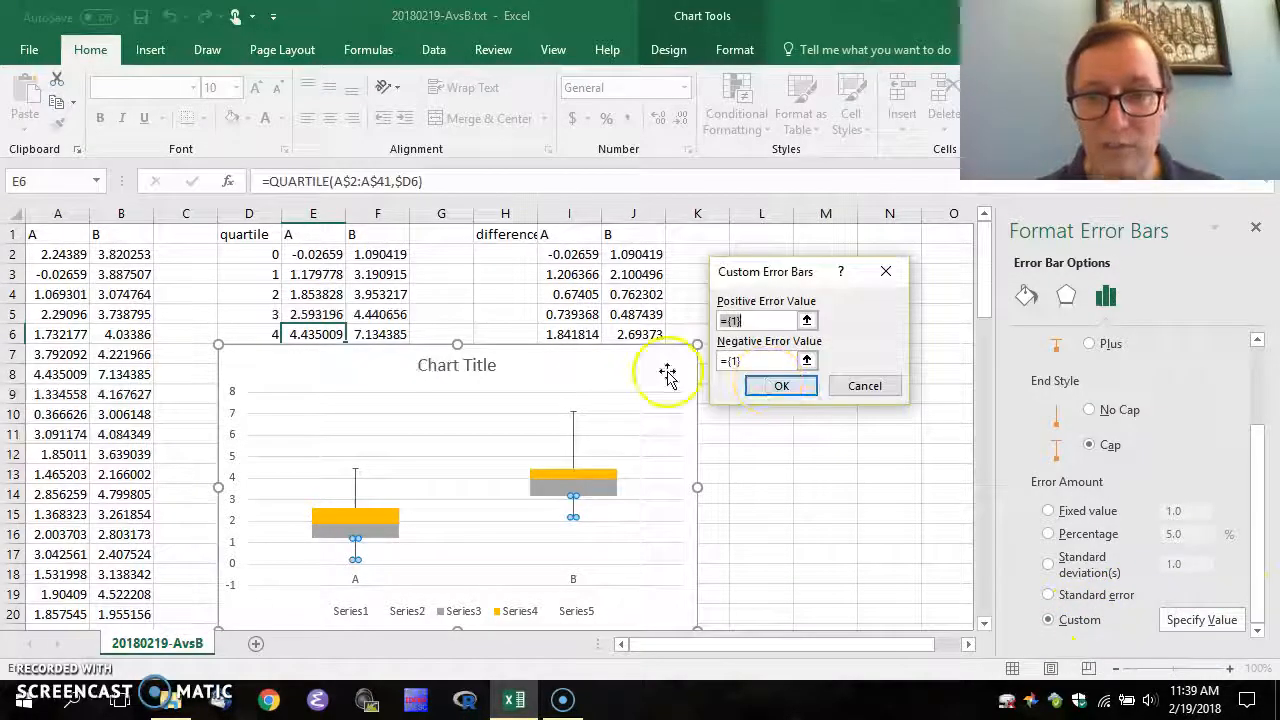
click(733, 361)
click(738, 360)
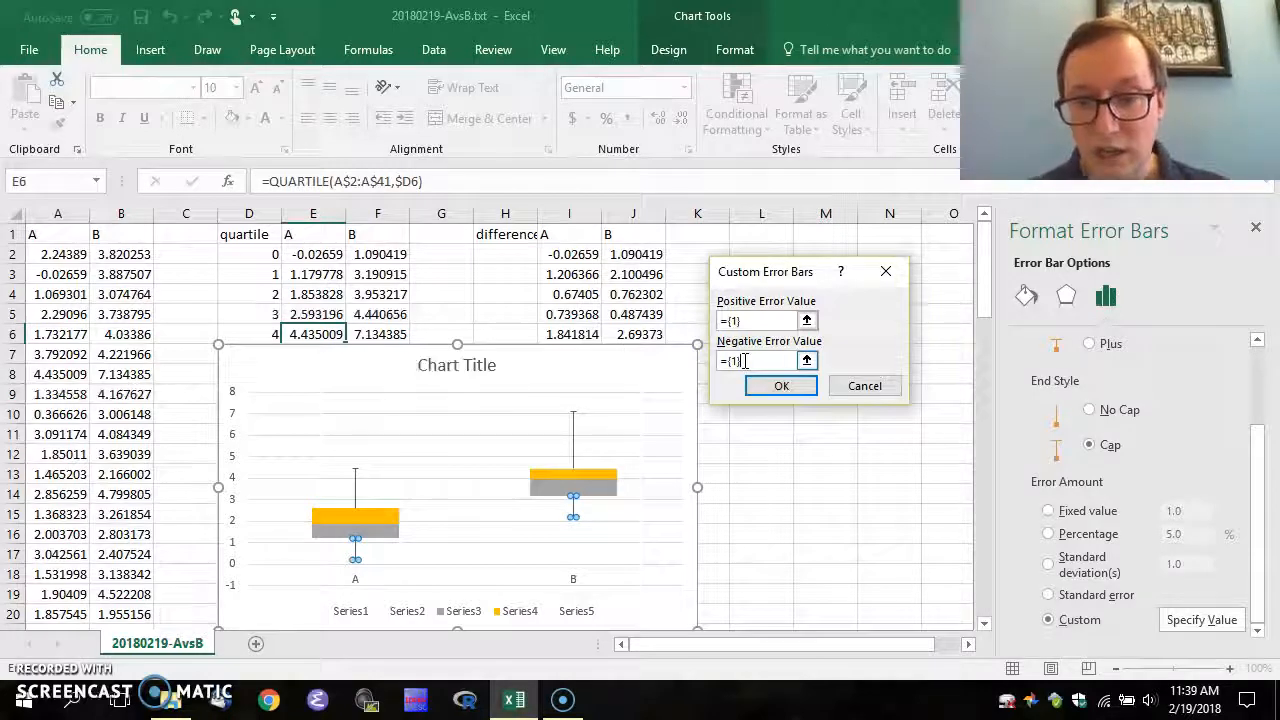
click(806, 360)
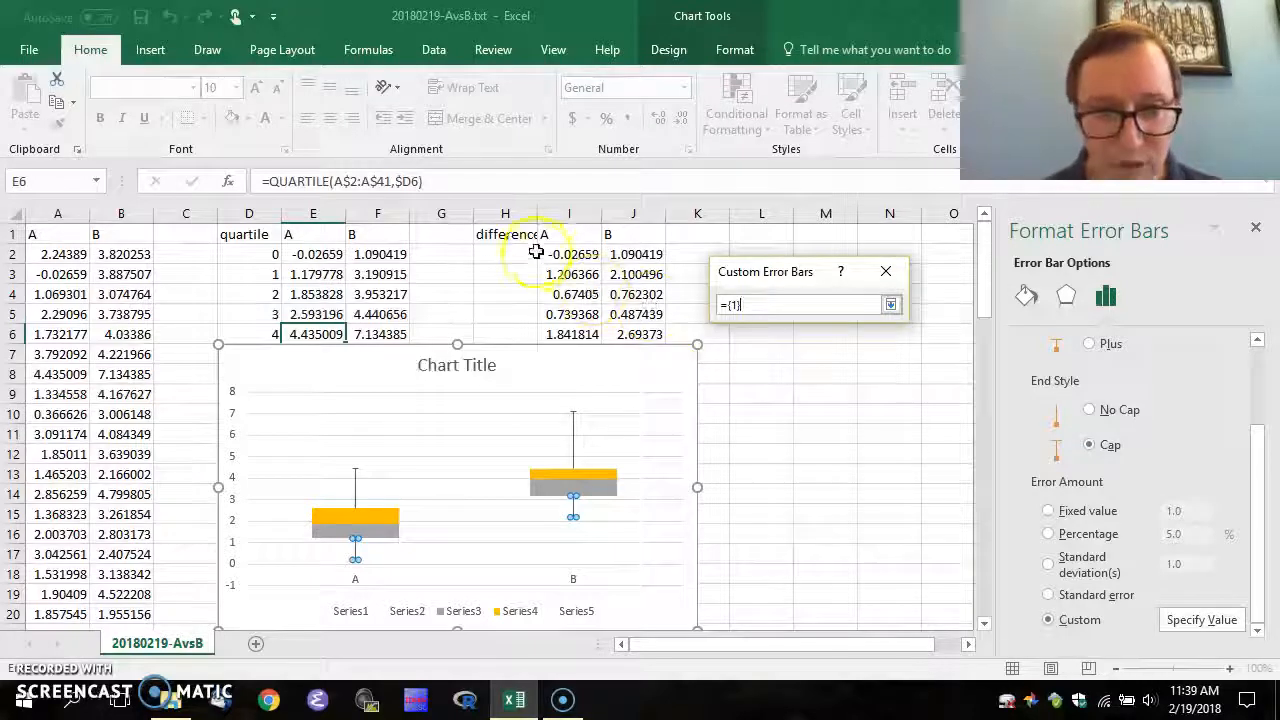
drag(563, 275, 625, 275)
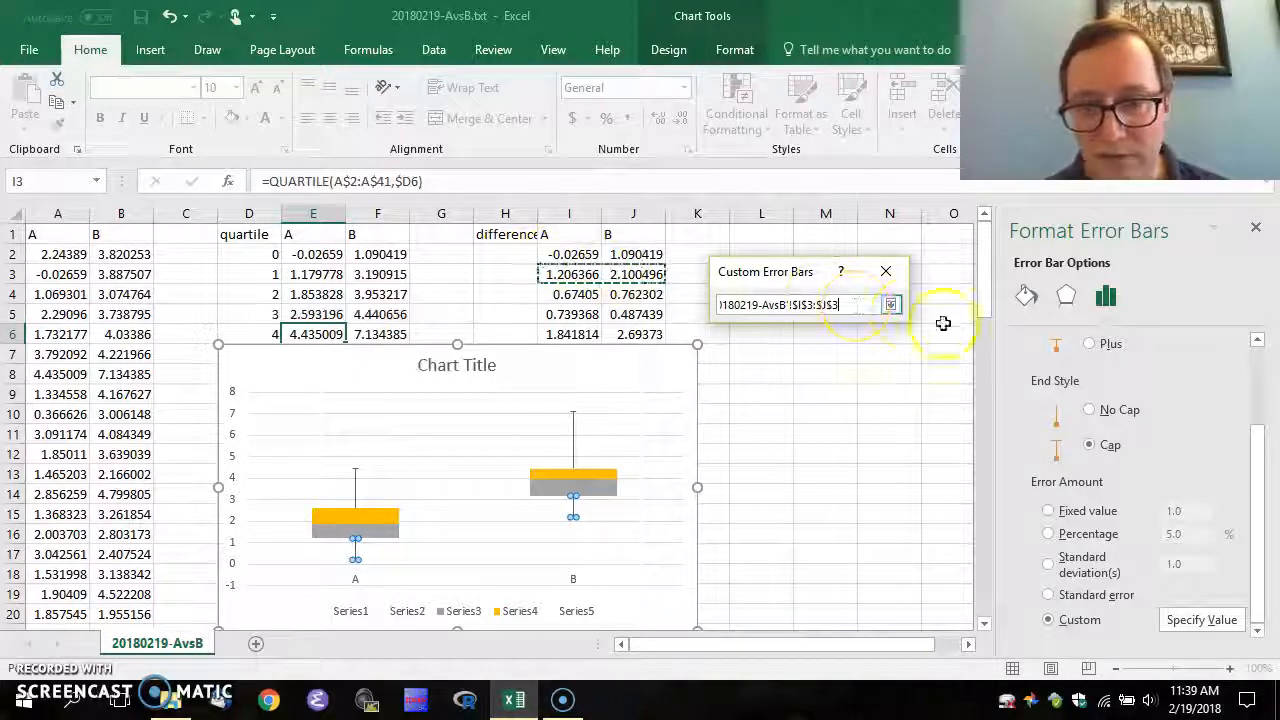
click(890, 304)
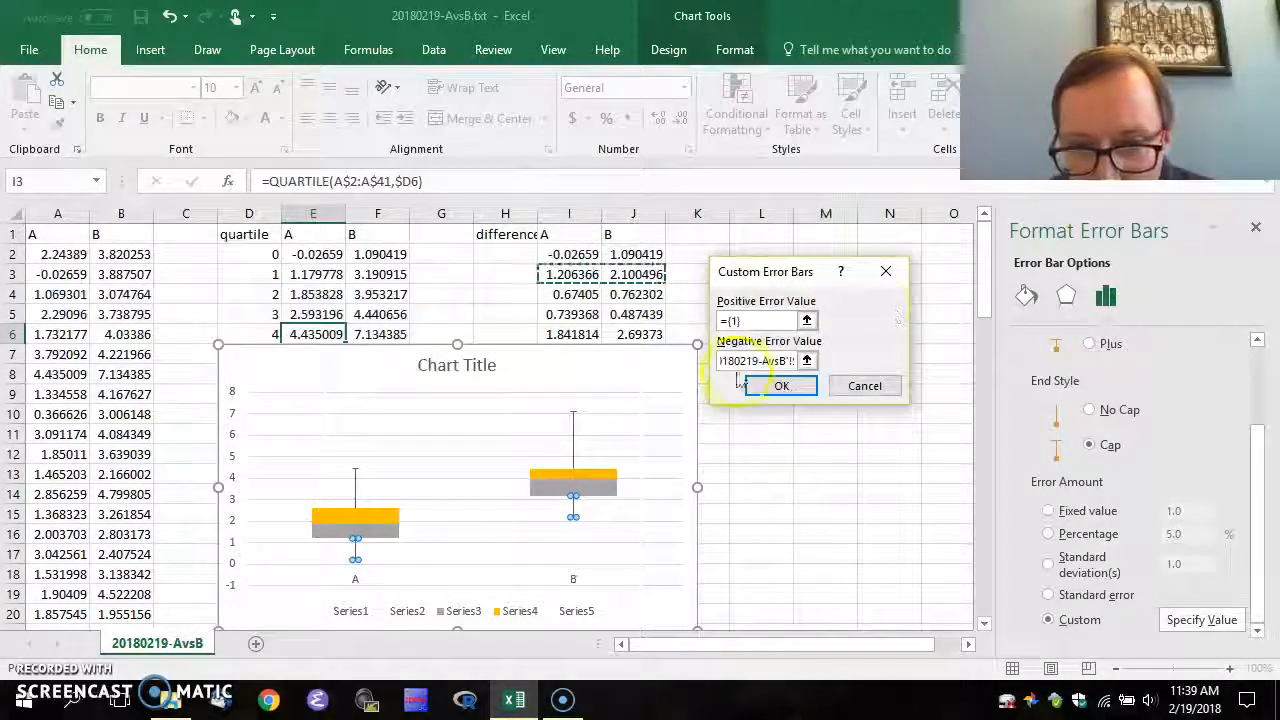
click(773, 388)
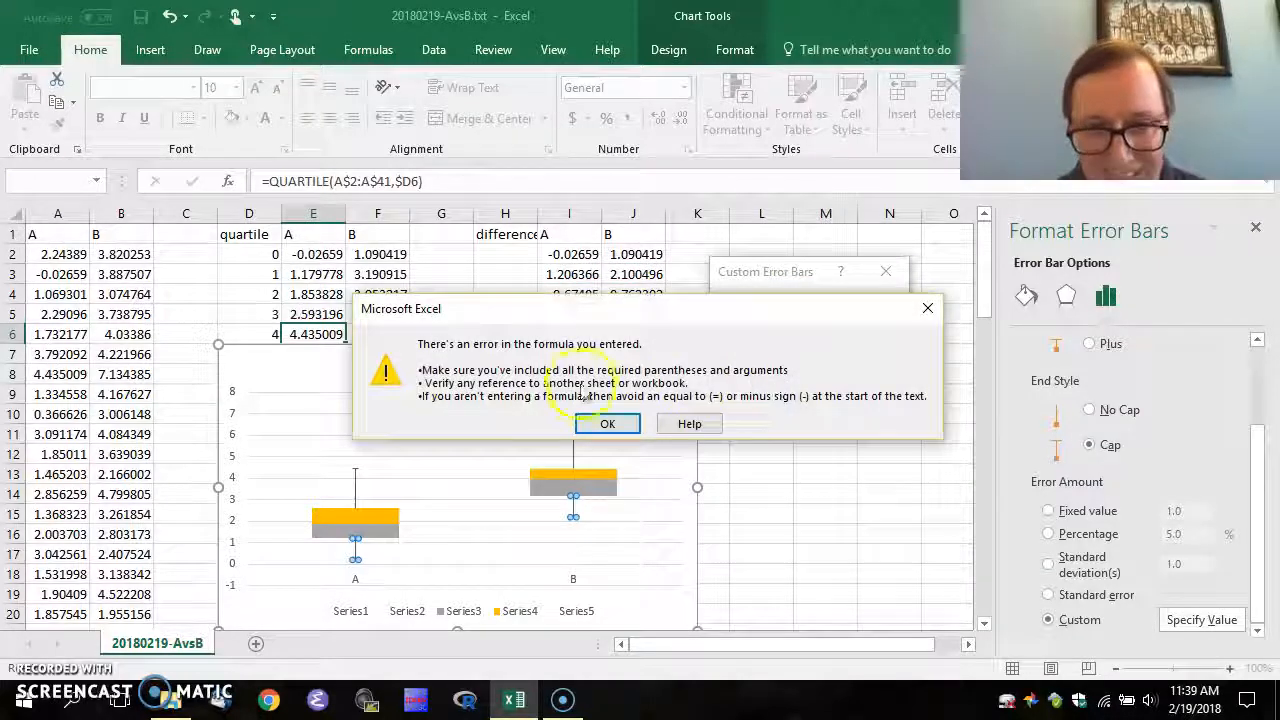
click(603, 424)
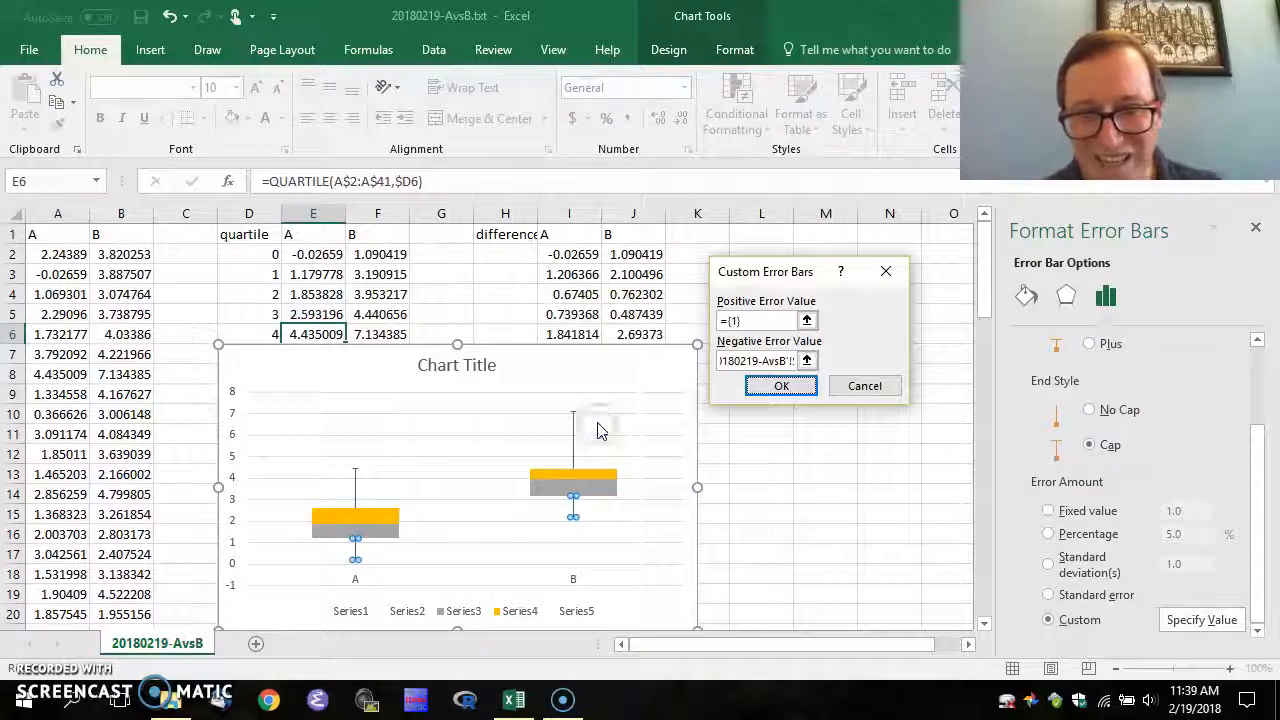
click(863, 385)
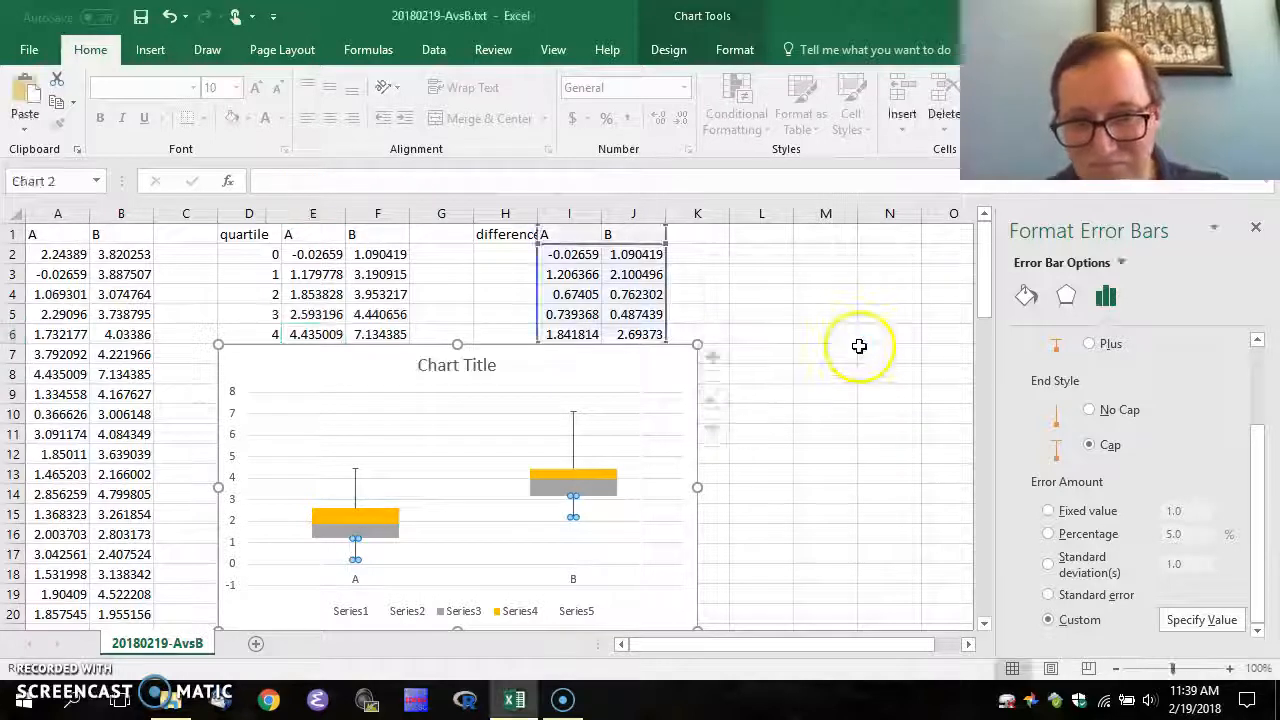
Re-enter the negative error value as ='20180219-AvsB'!$I$3:$J$3 and apply it
click(1201, 620)
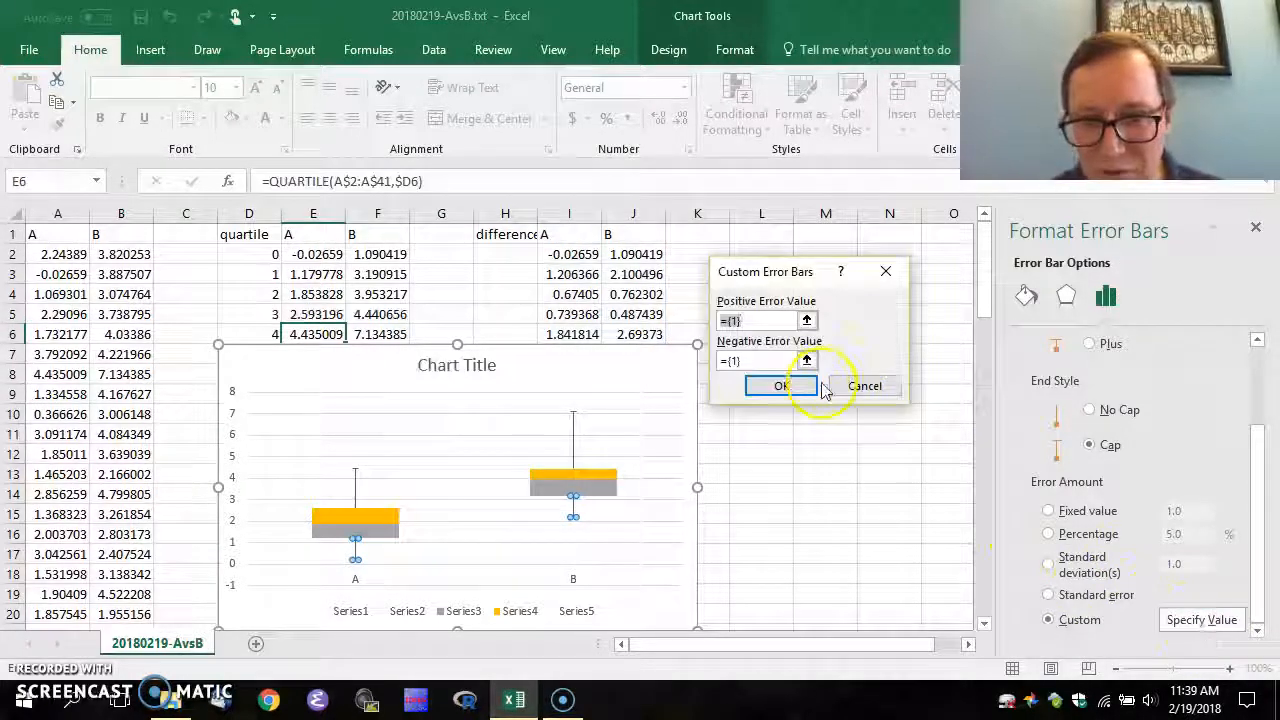
click(779, 359)
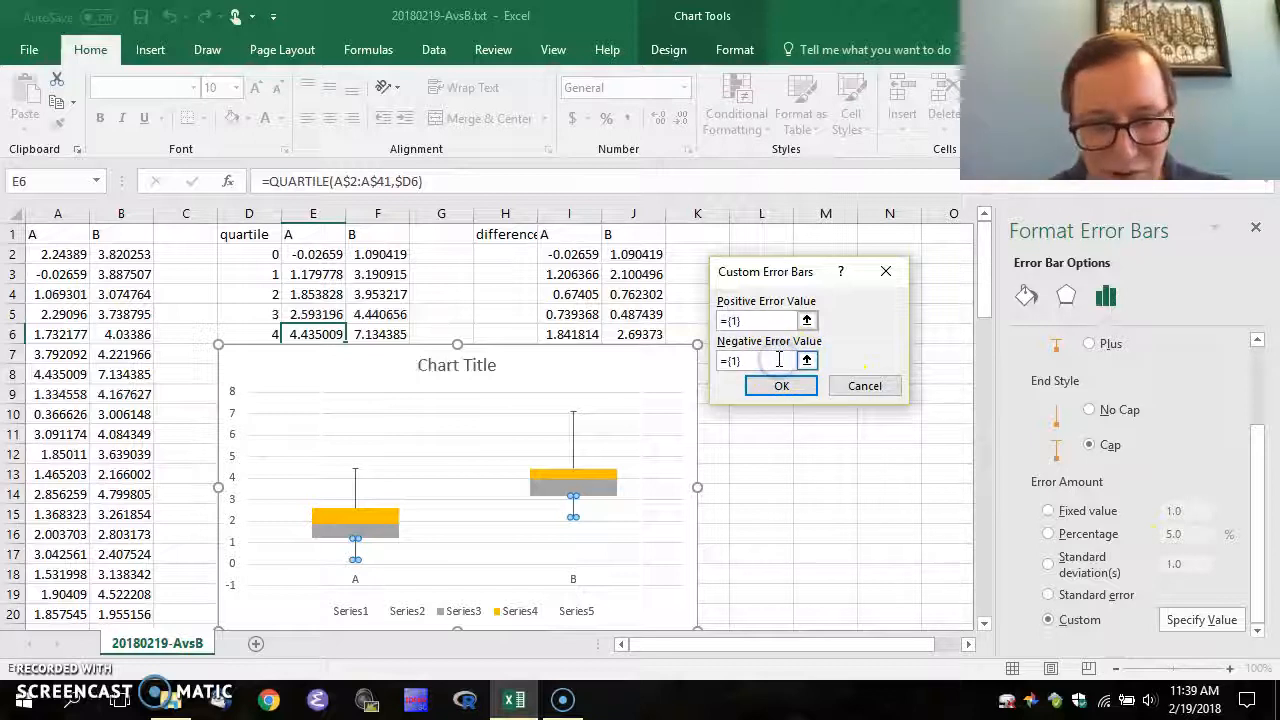
key(ctrl+a)
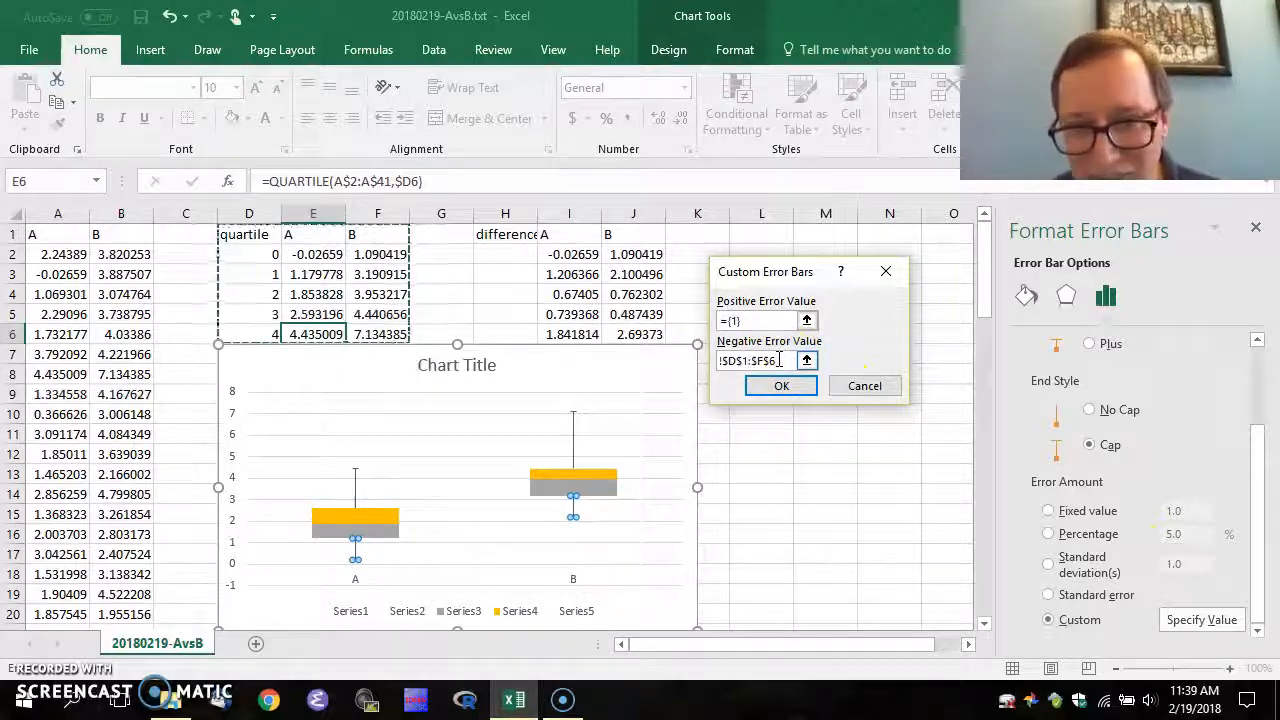
key(BackSpace)
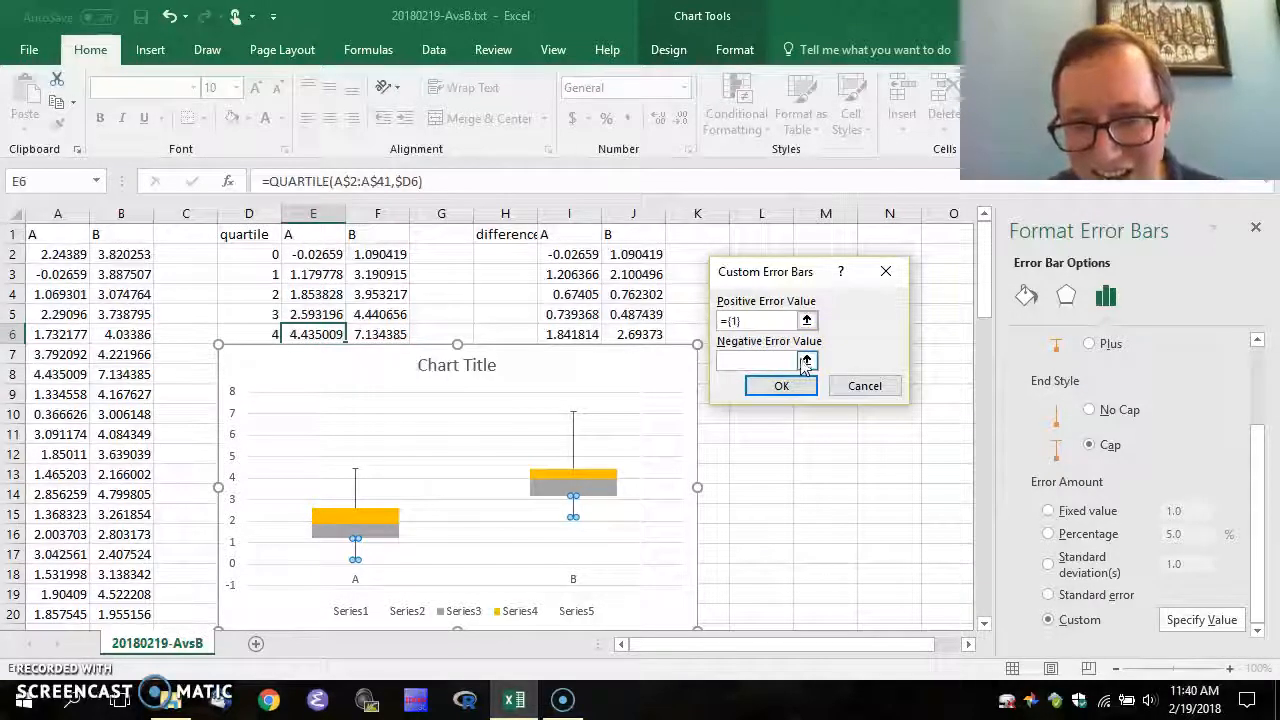
click(806, 360)
click(648, 280)
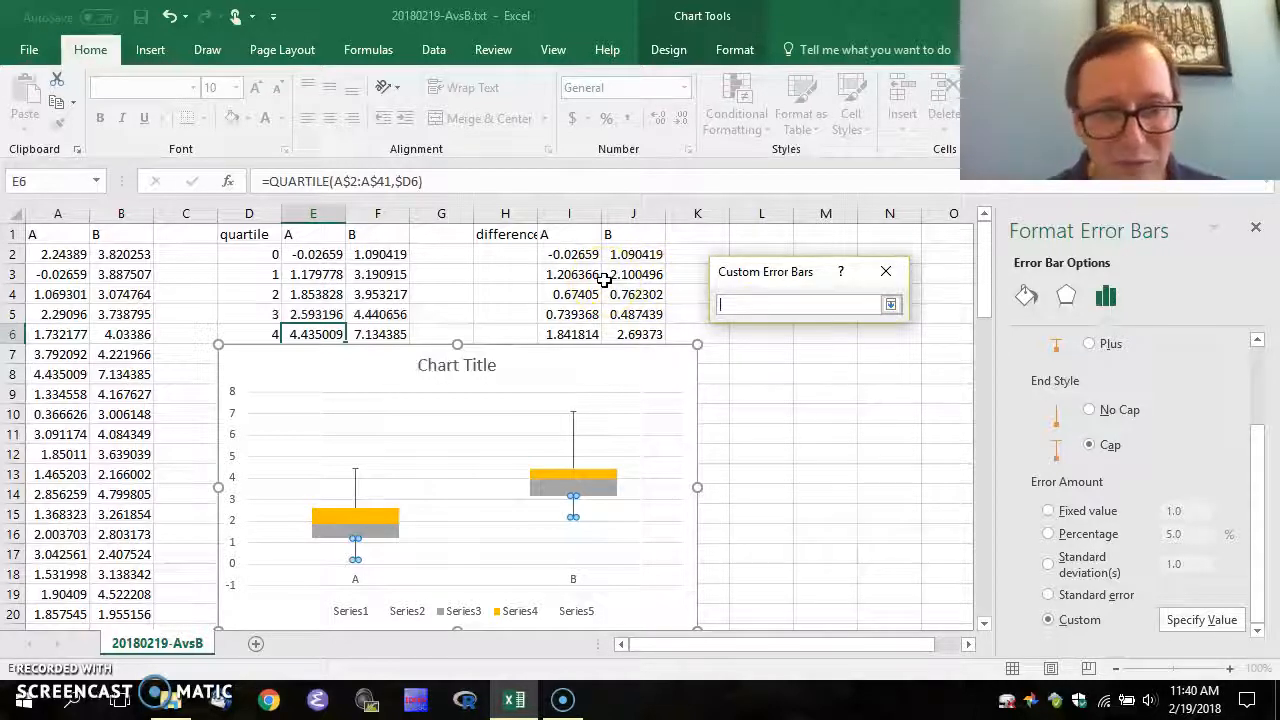
drag(572, 275, 629, 276)
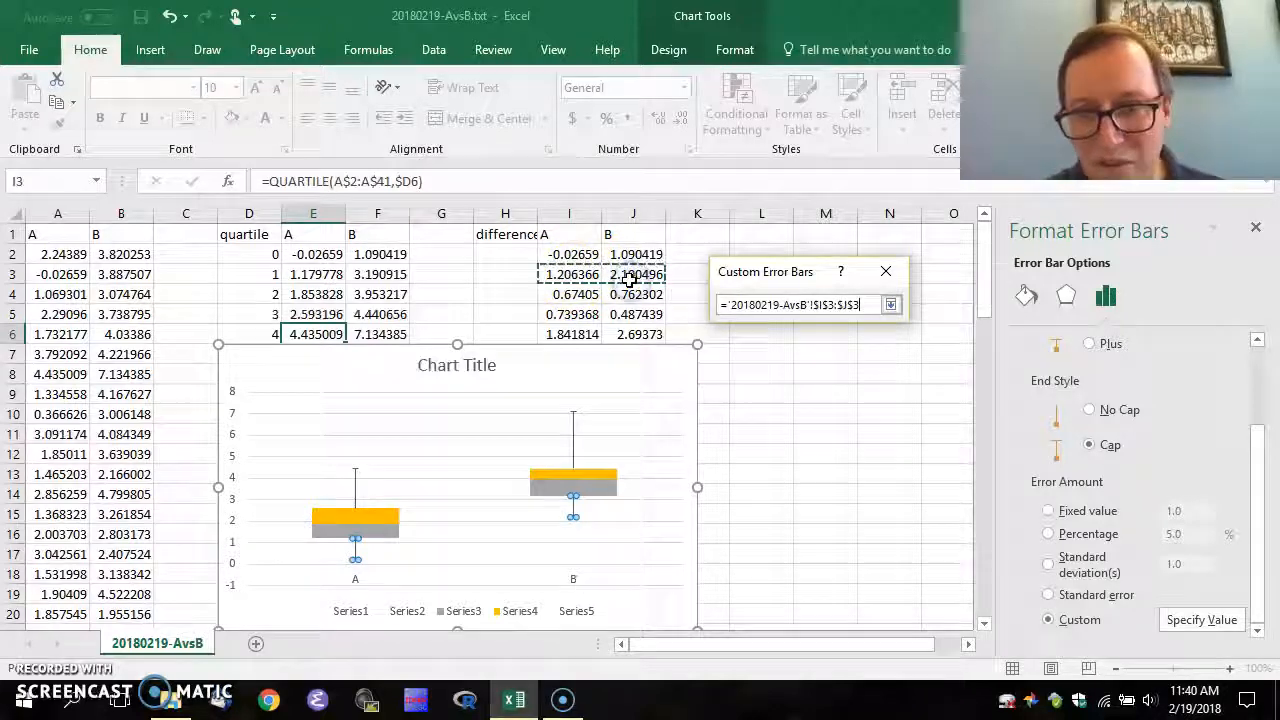
click(890, 304)
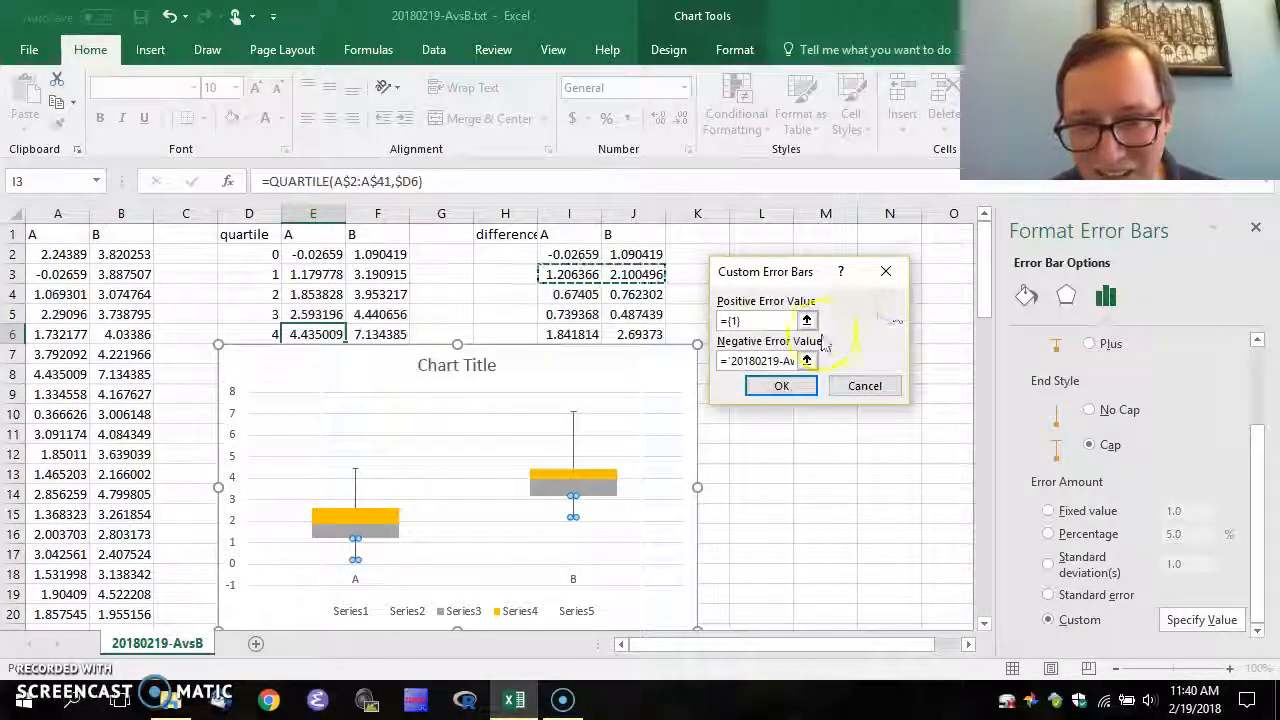
click(781, 387)
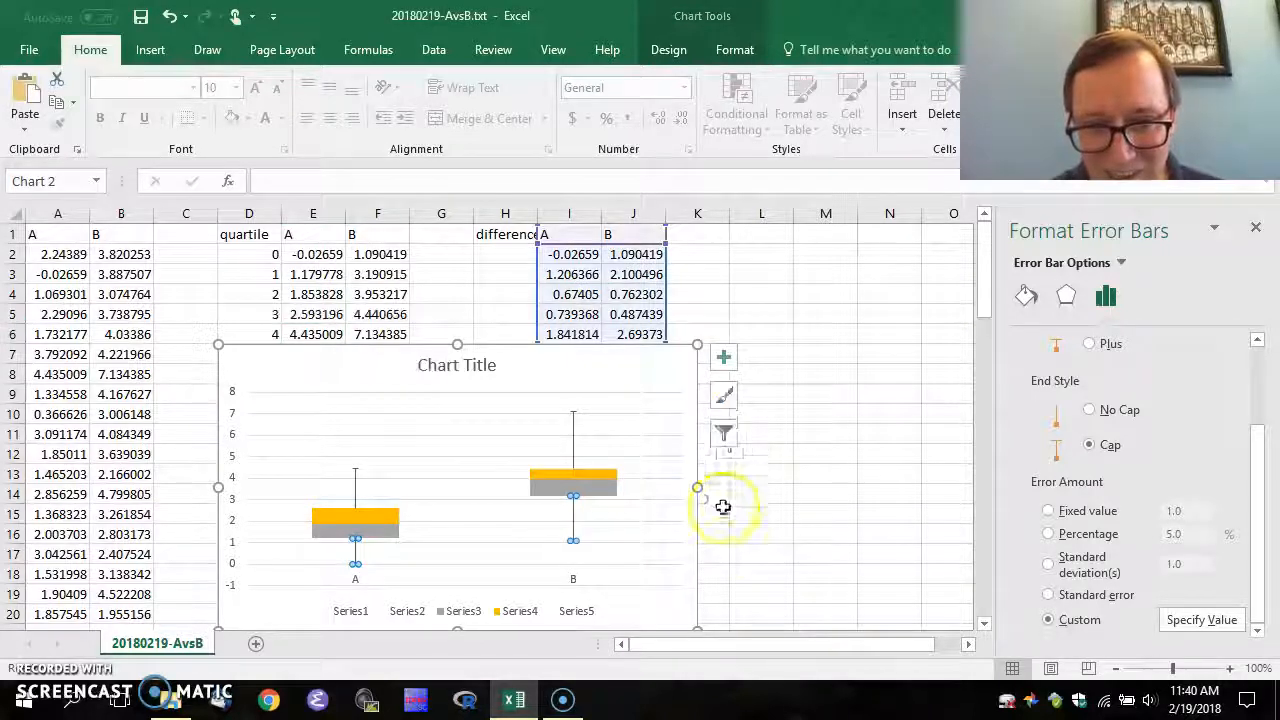
click(755, 520)
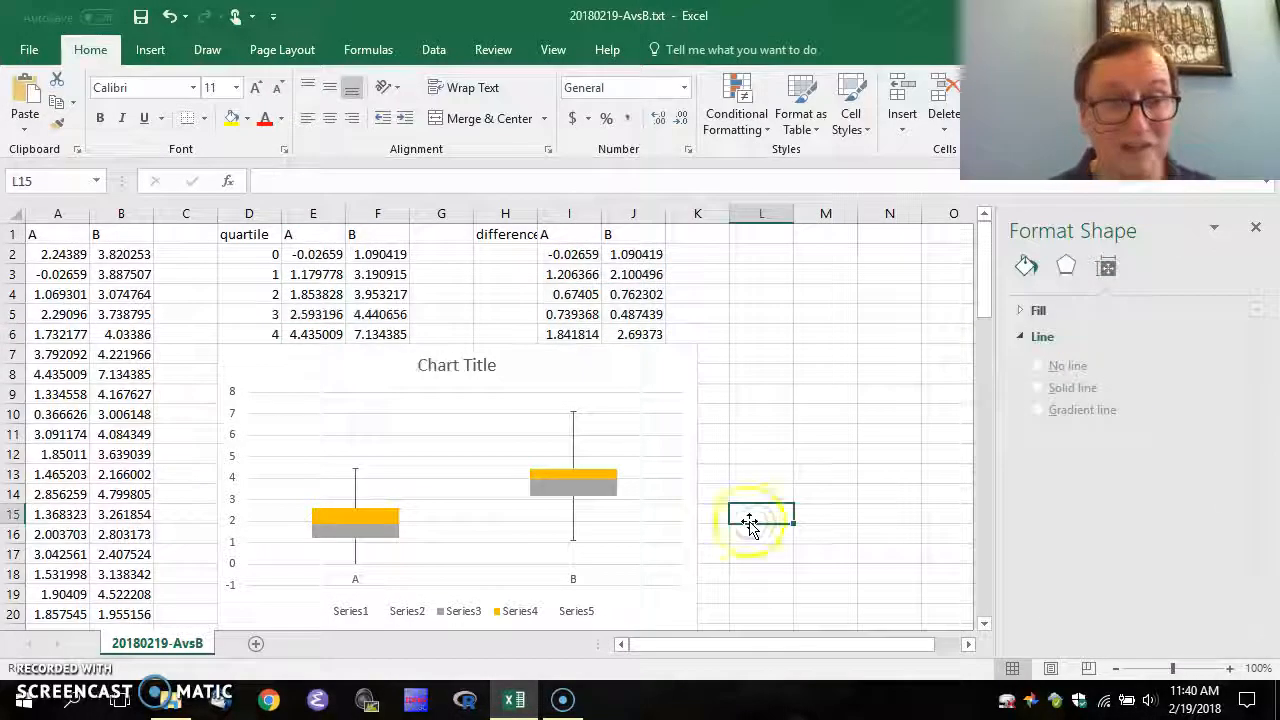
click(306, 257)
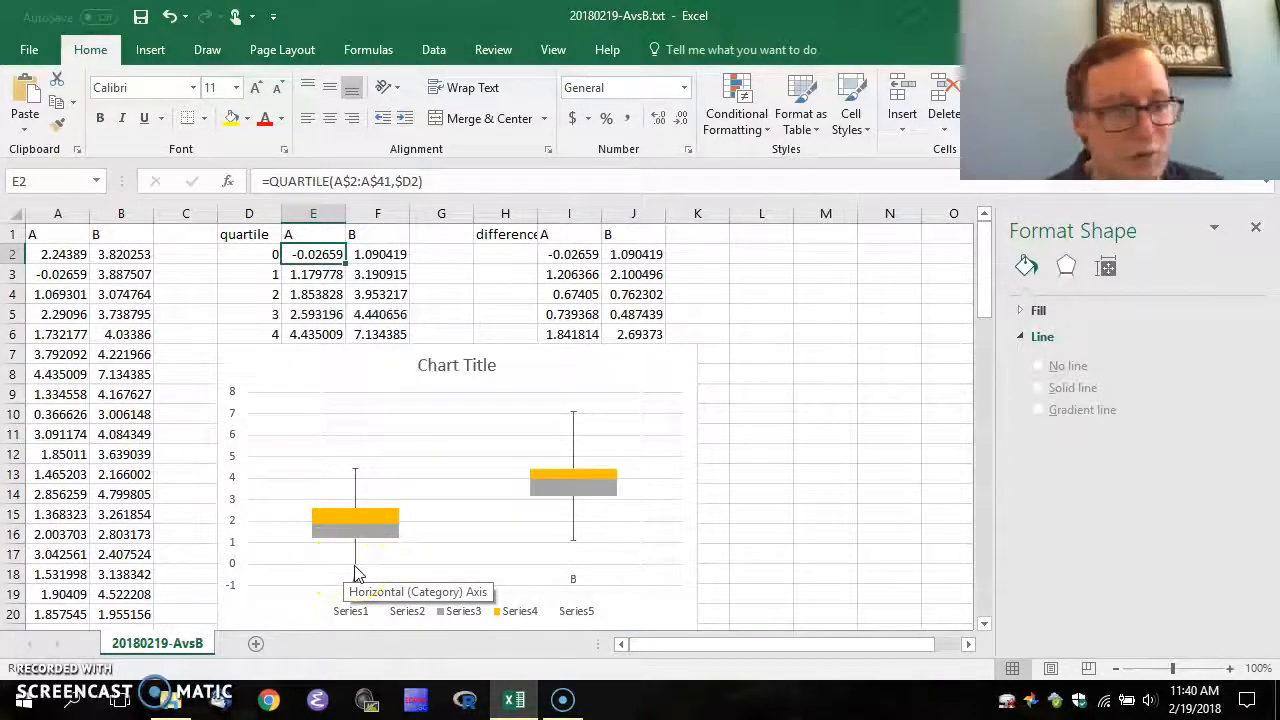
click(372, 256)
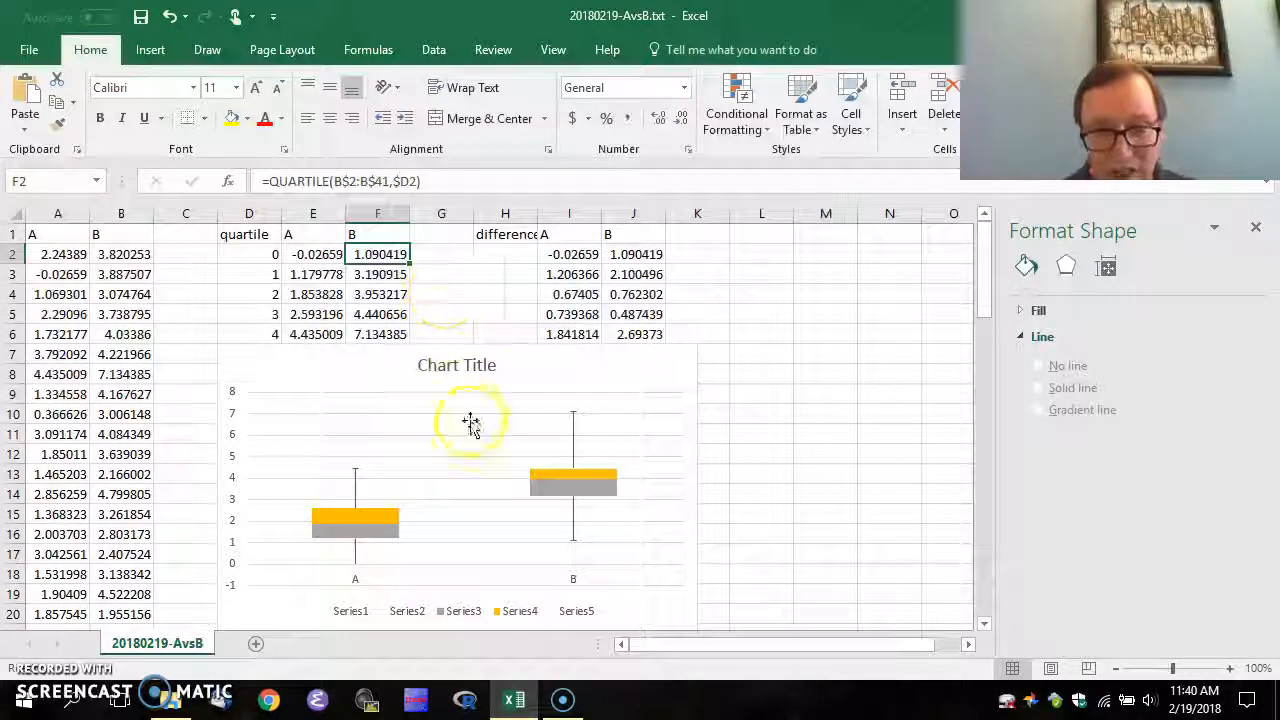
mouse_move(573, 550)
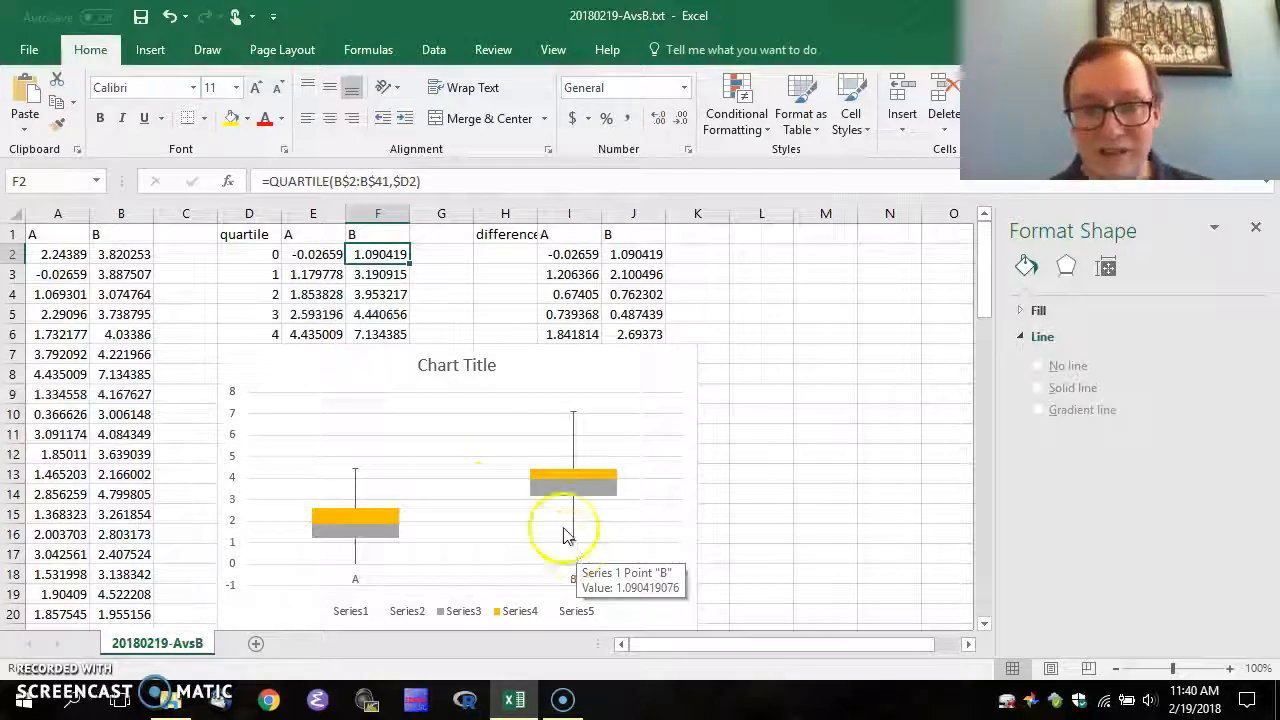
click(433, 270)
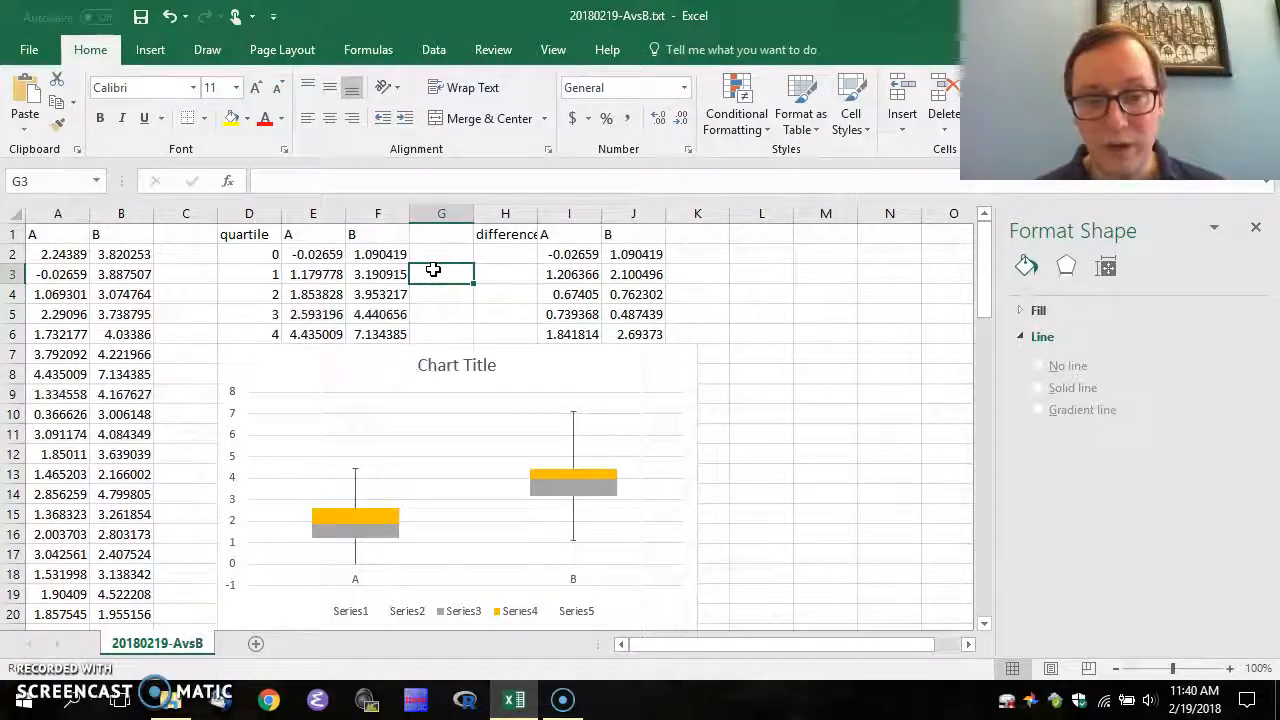
mouse_move(373, 544)
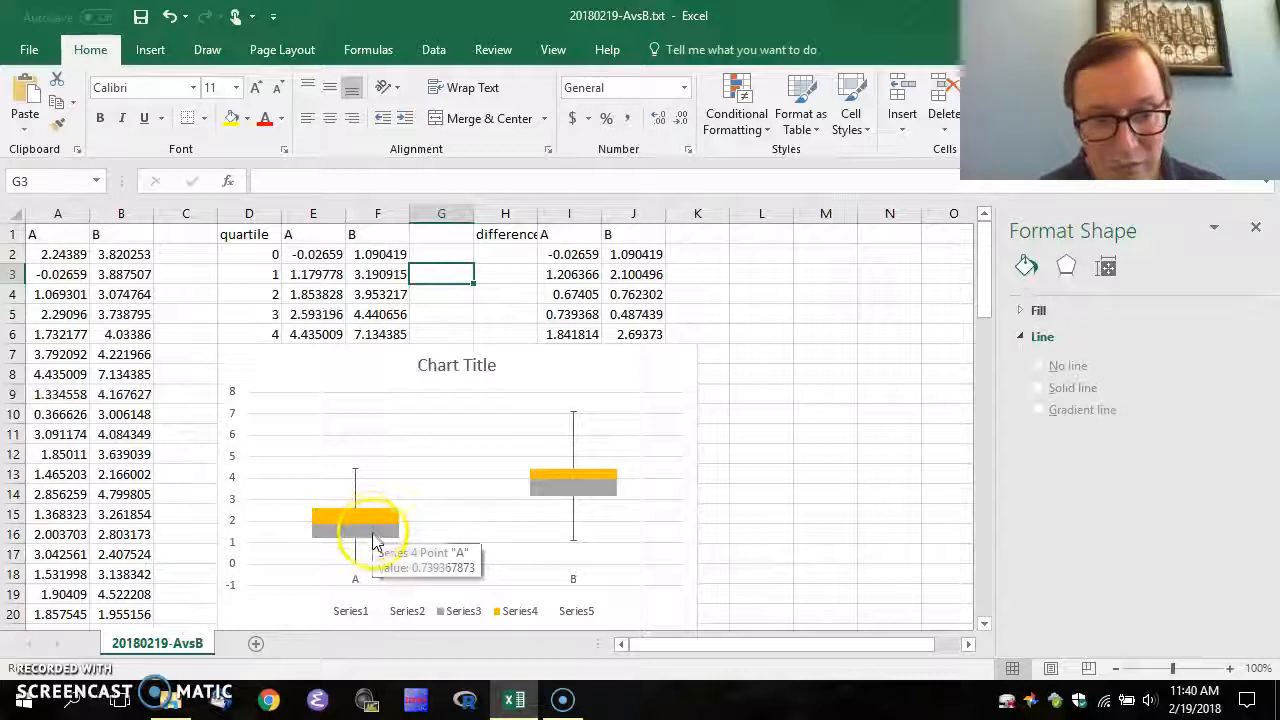
mouse_move(372, 507)
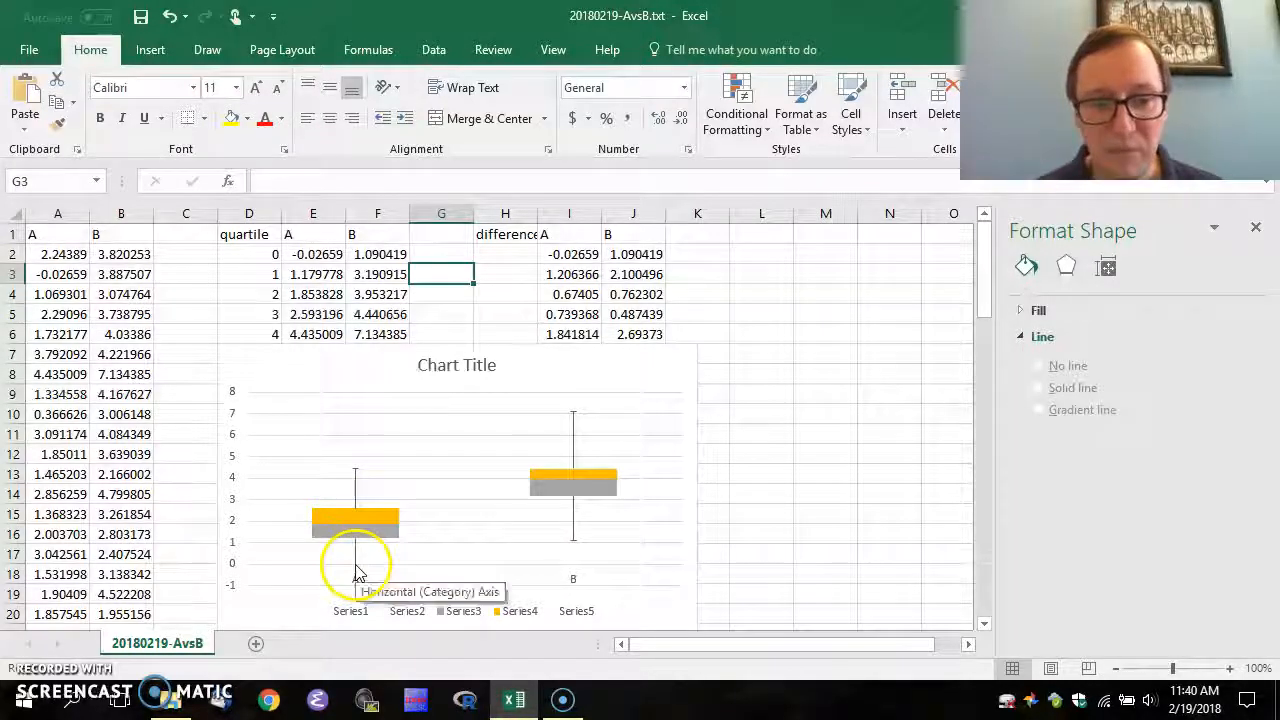
mouse_move(367, 478)
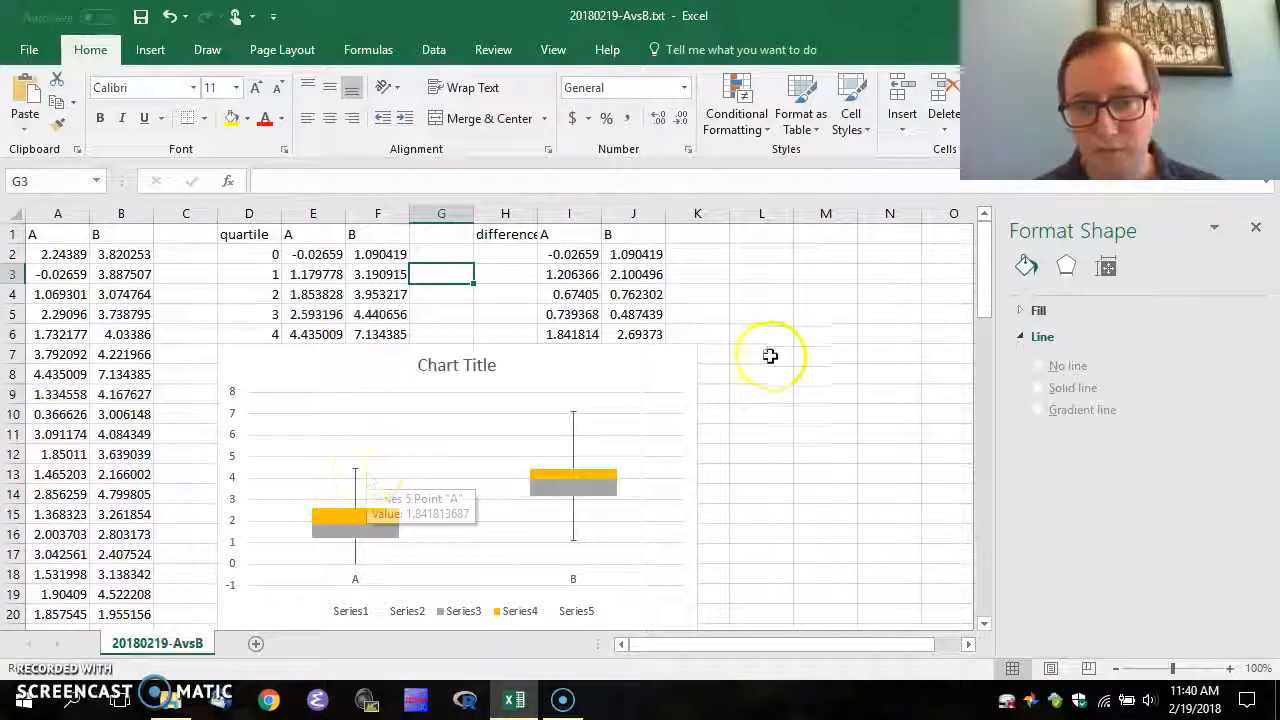
click(706, 320)
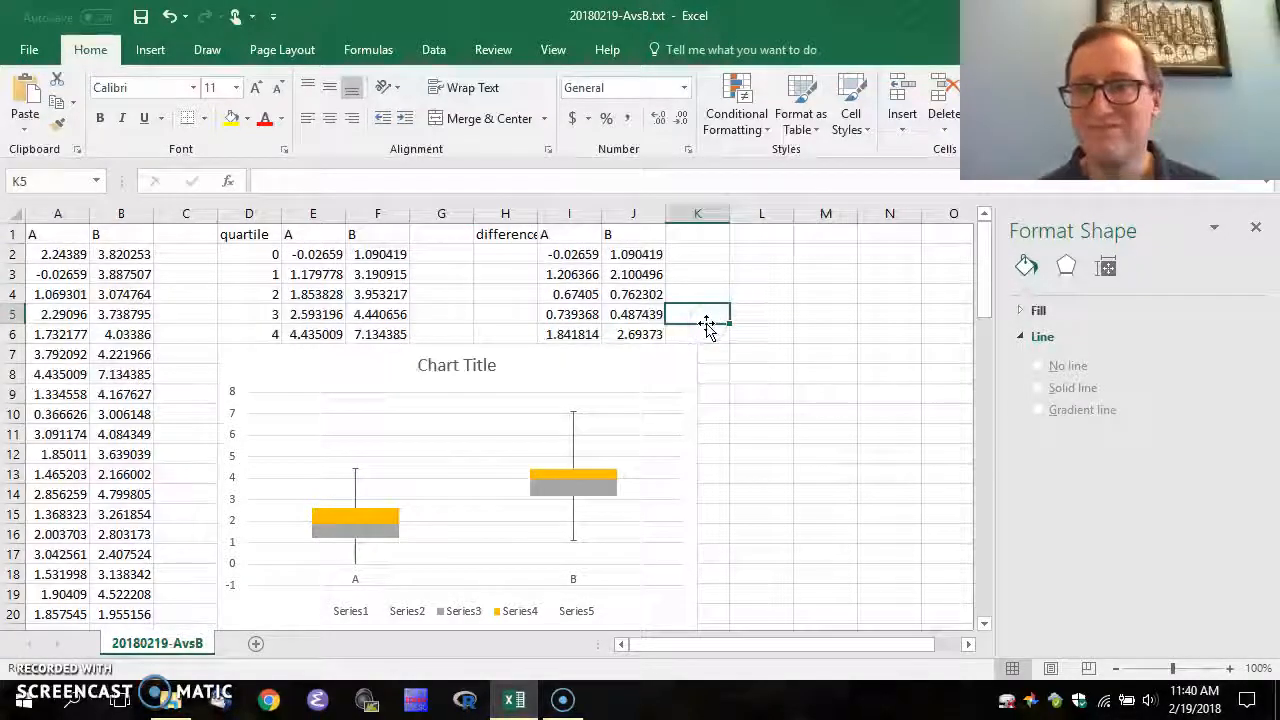
Delete the chart legend
click(459, 615)
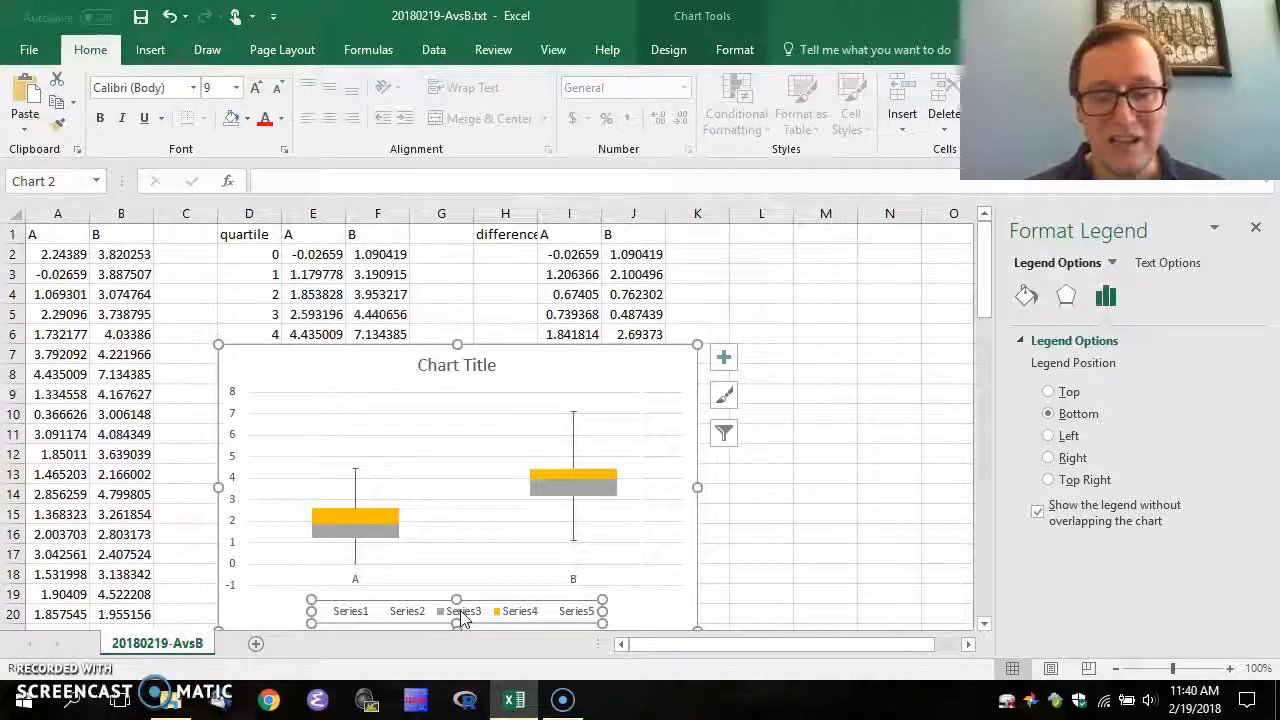
key(Delete)
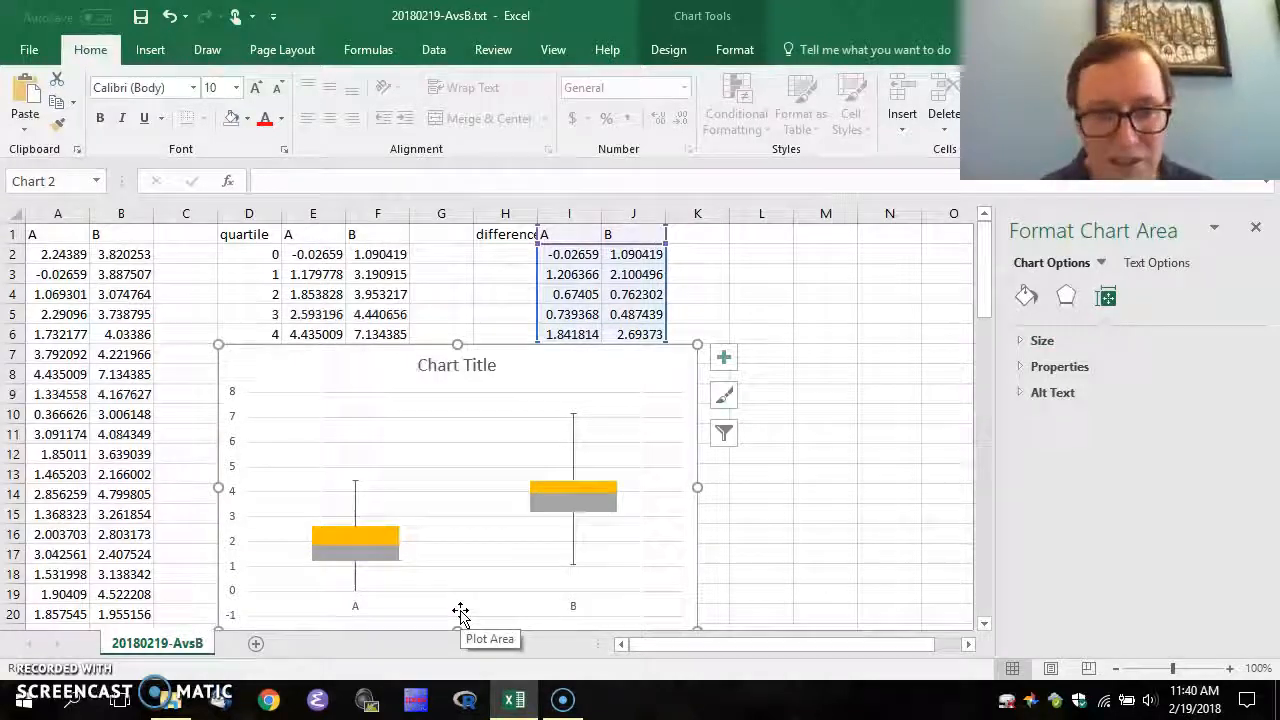
click(300, 292)
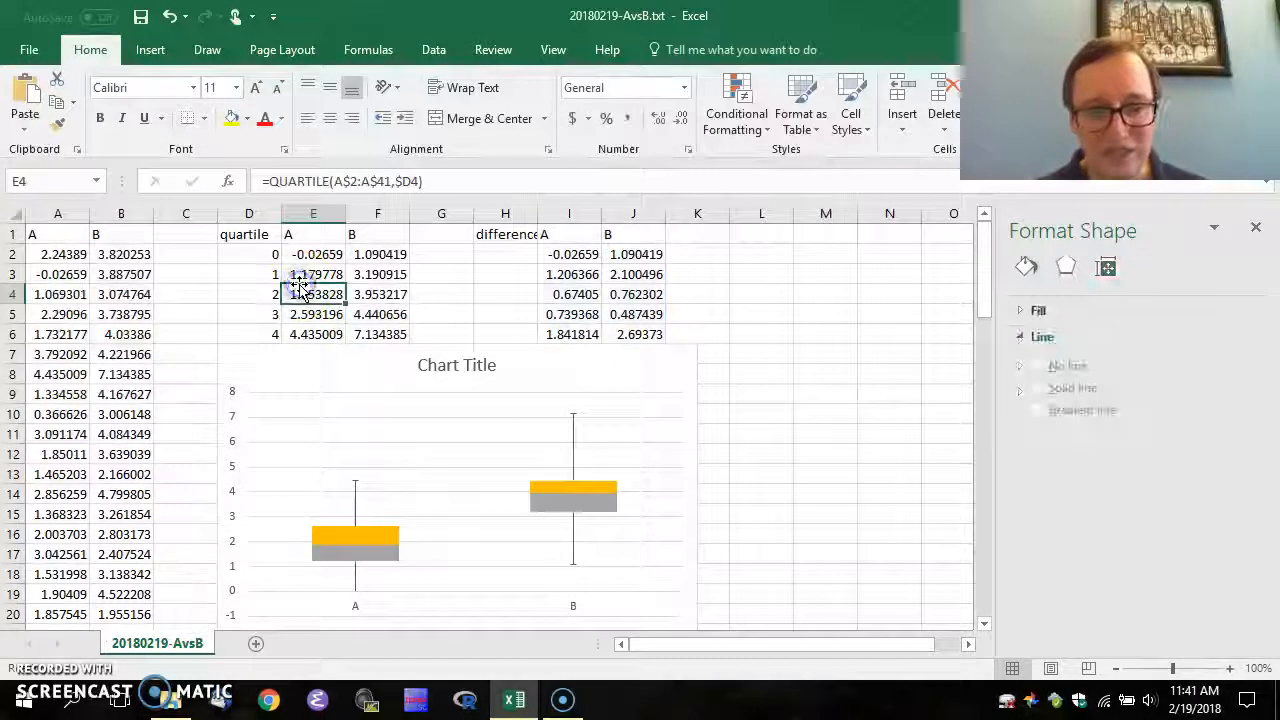
Title the chart 'Box Plot with Whiskers' and switch to another window
click(457, 365)
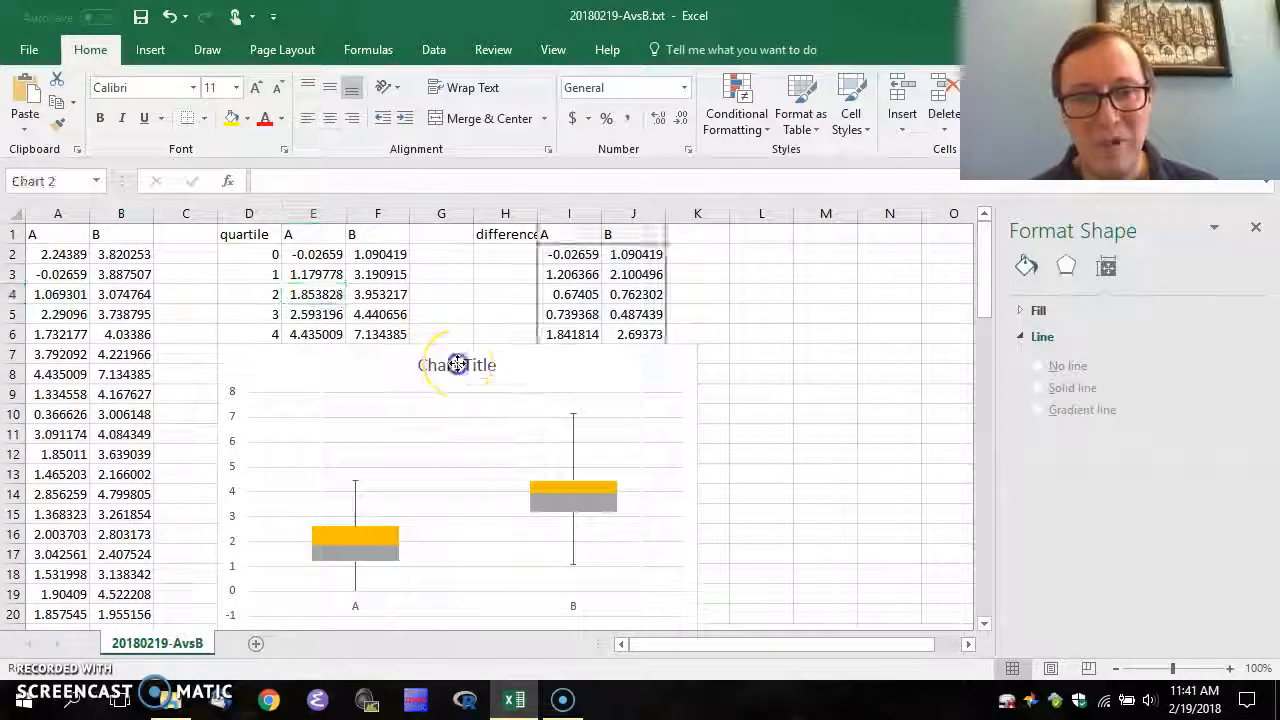
text(Box Plot)
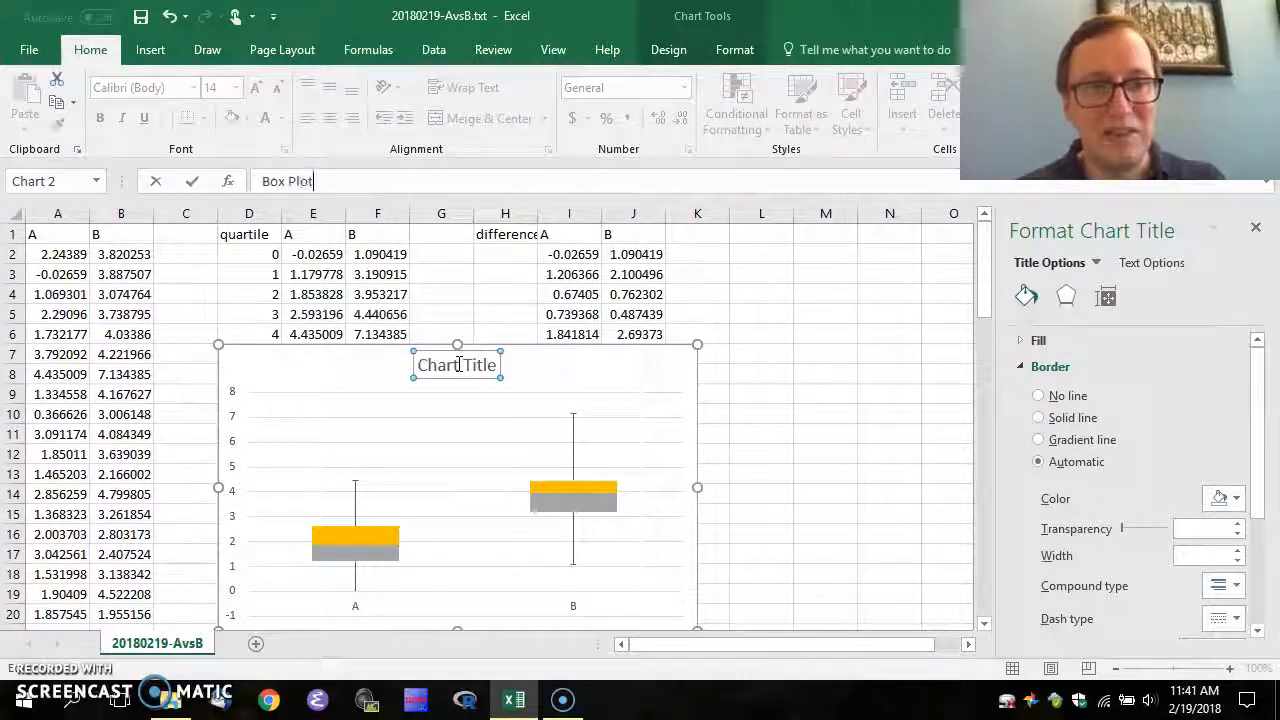
text( with Wh)
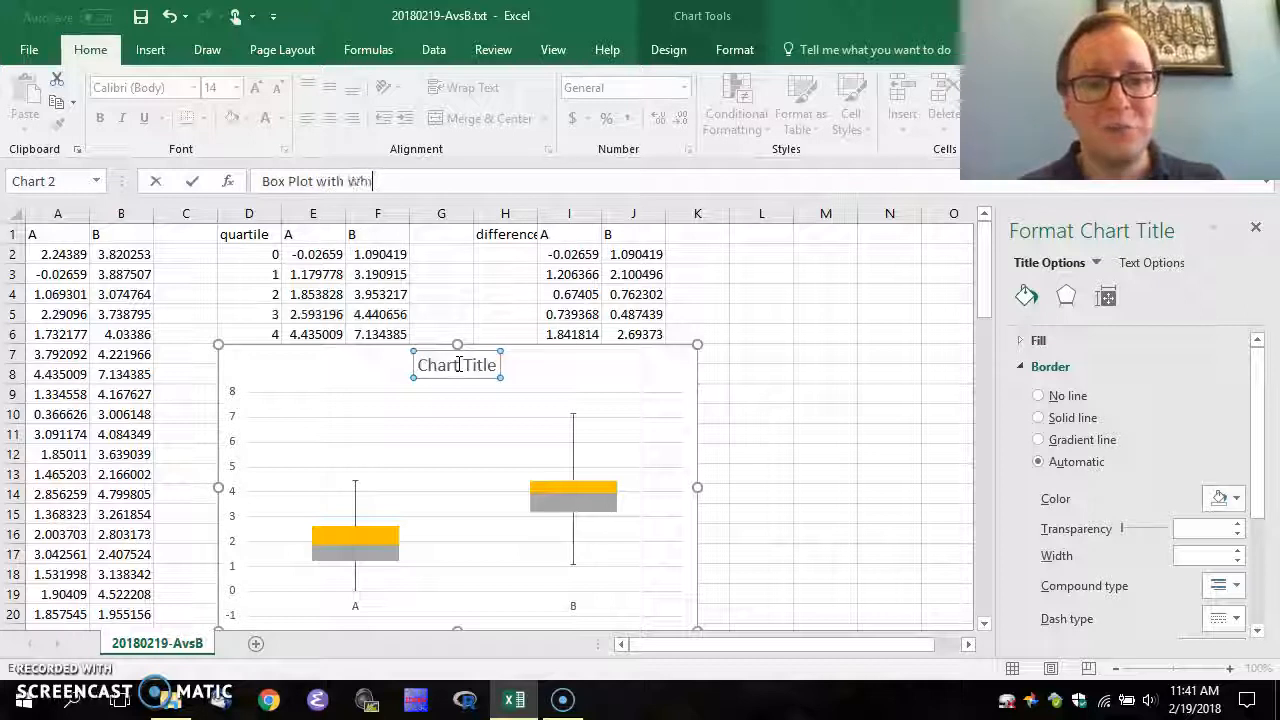
text(iskers)
key(Return)
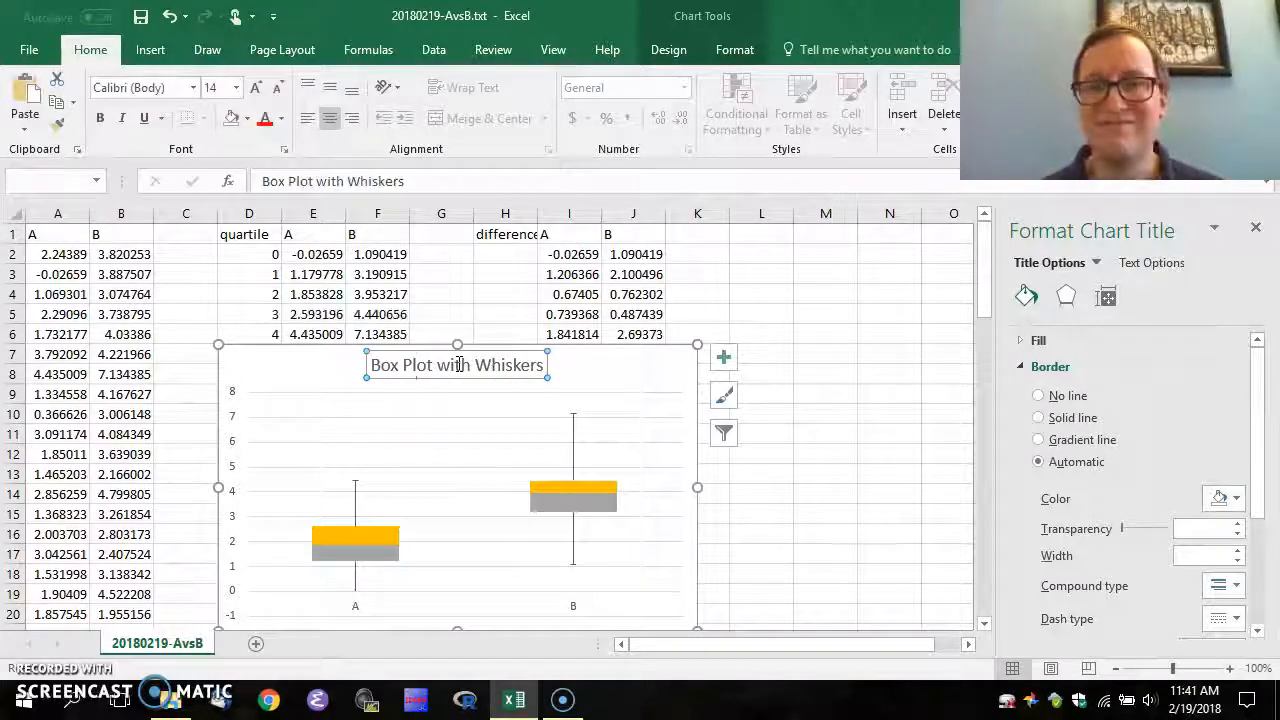
key(alt+Tab)
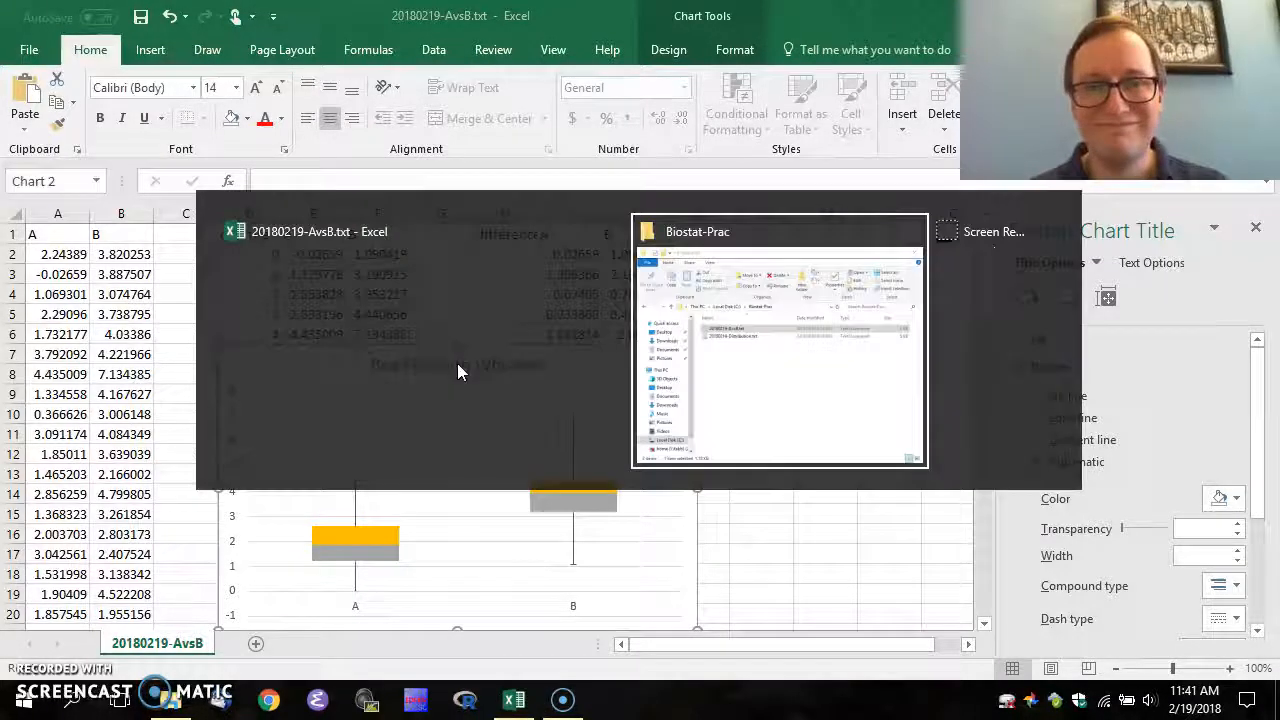